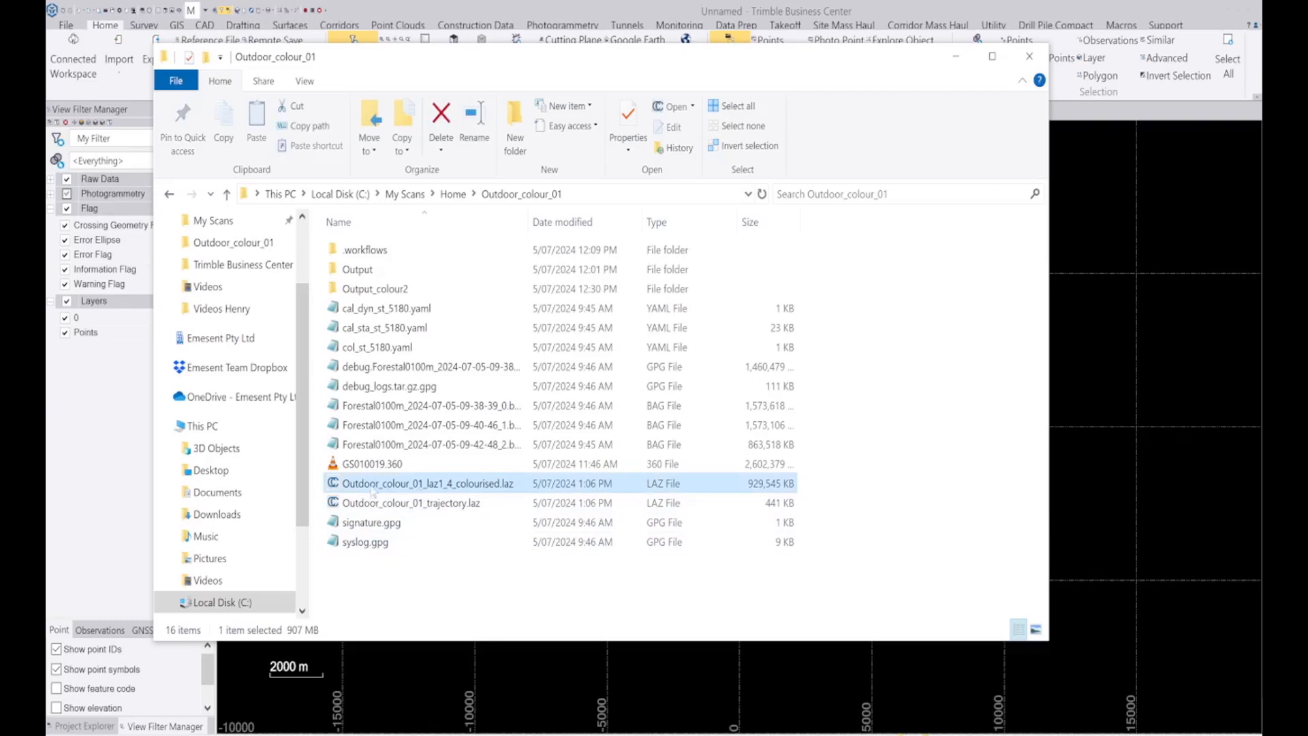
Import Outdoor_colour_01_laz1_4_colourised.laz in meters as a ground-scaled georeferenced point cloud, with its center at easting, northing and elevation 0
left_click_drag(372, 491, 1110, 469)
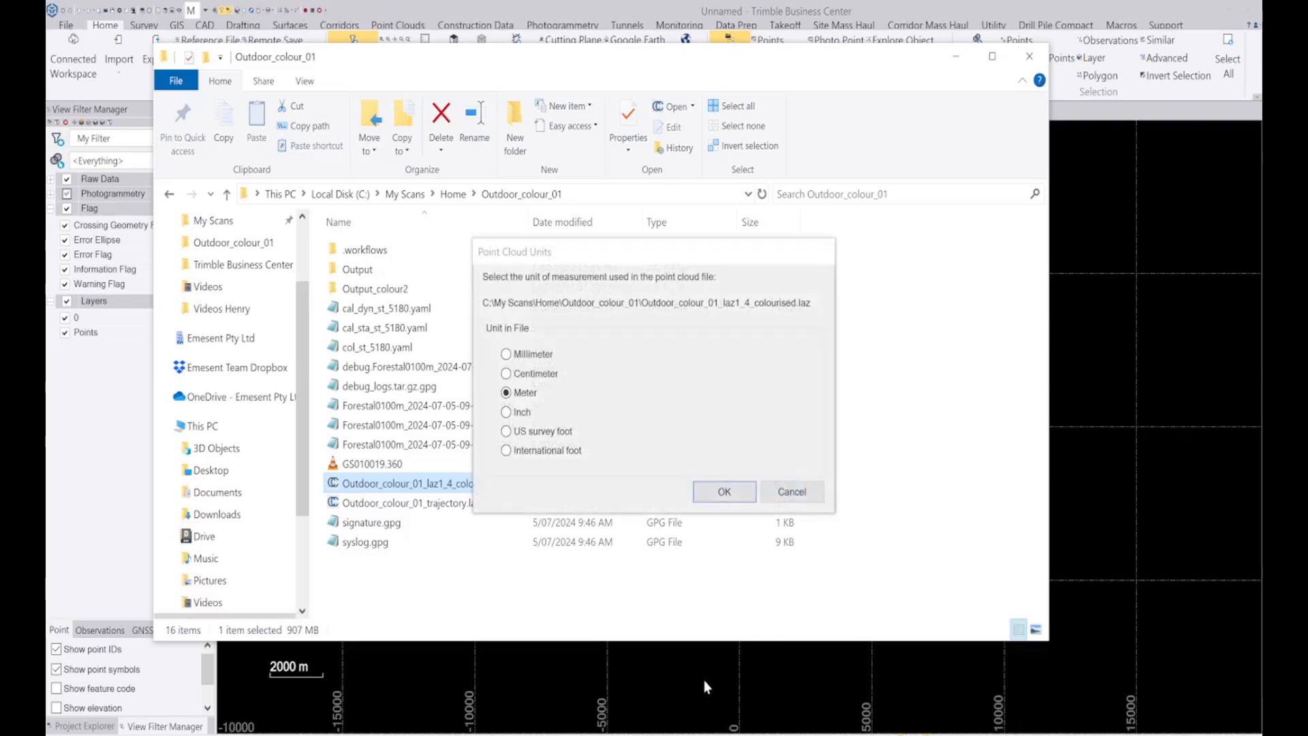
left_click(727, 490)
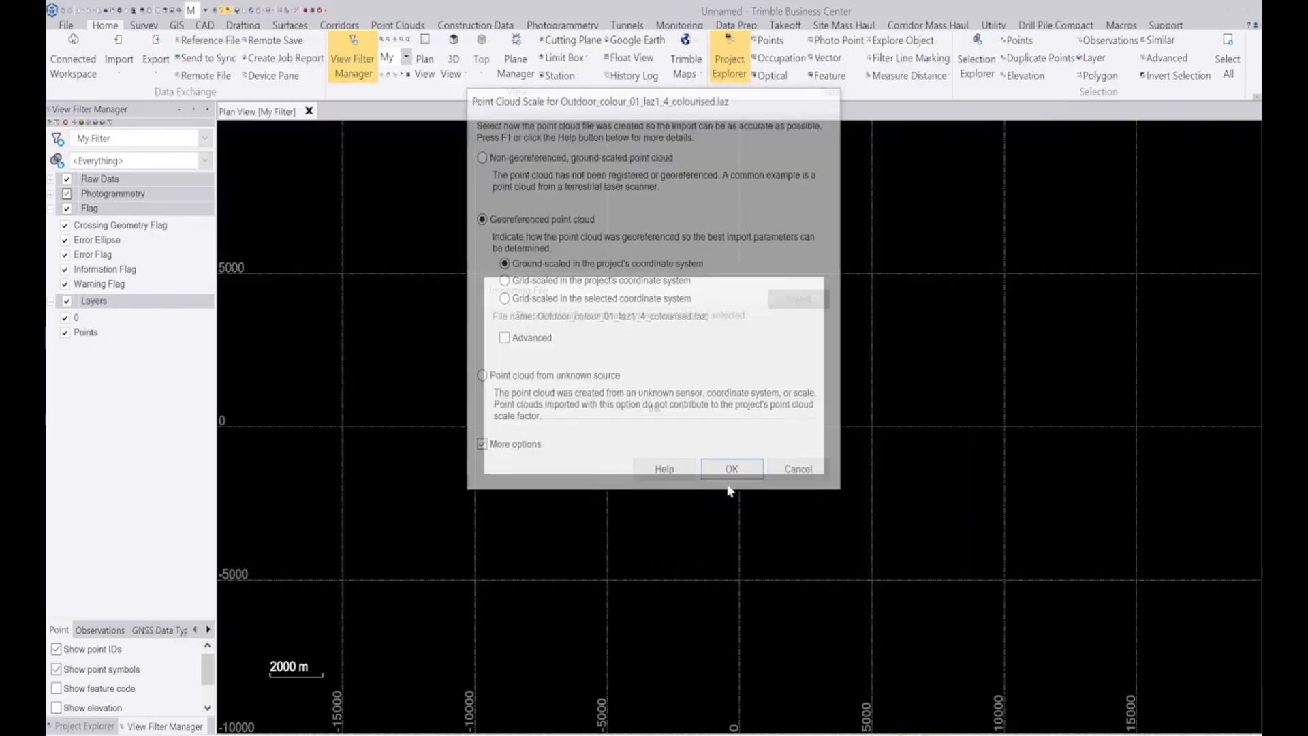
left_click(503, 340)
left_click(555, 393)
left_click(558, 427)
left_click(571, 463)
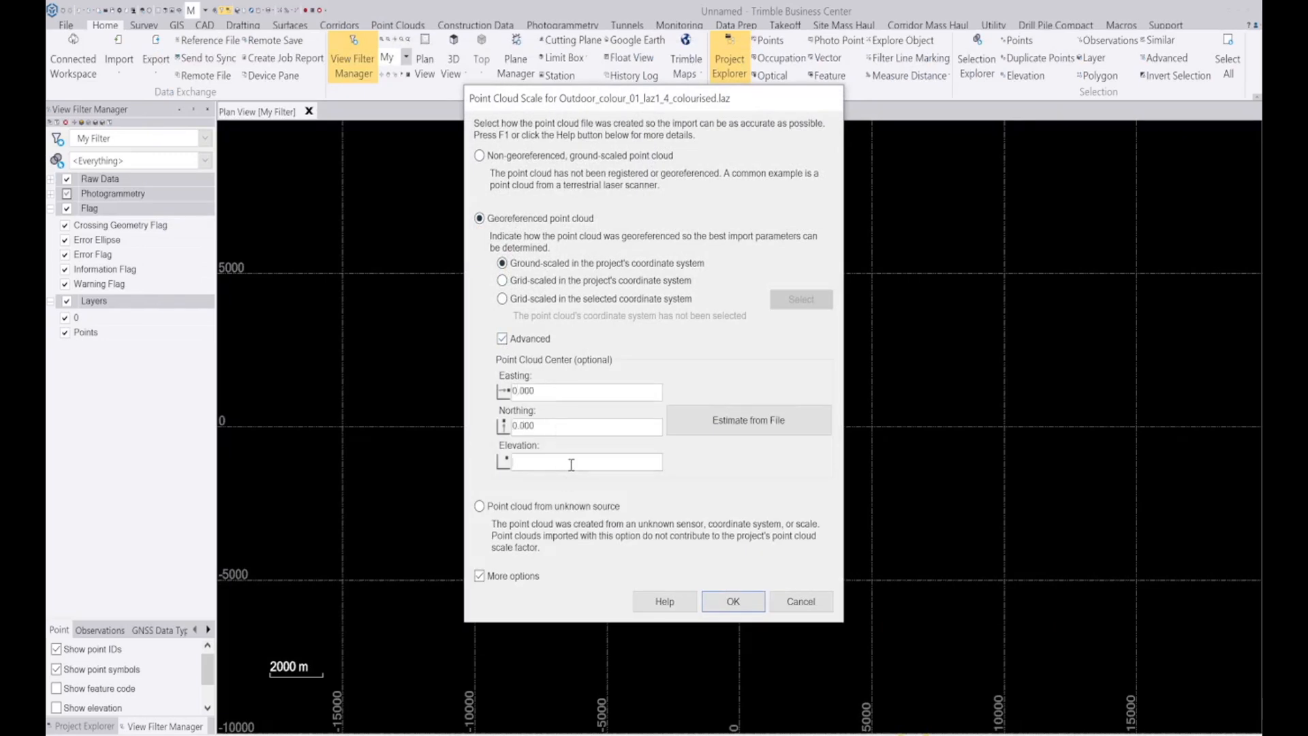
type("0")
left_click(733, 603)
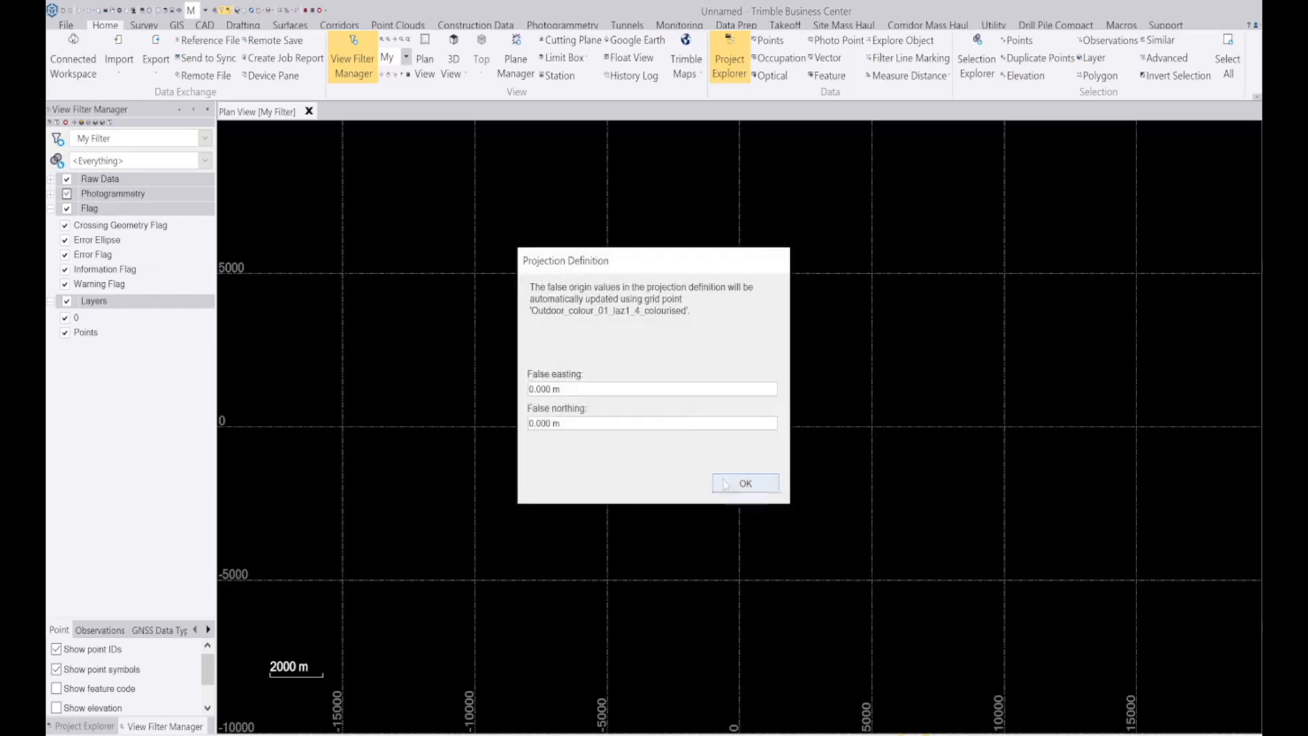
key("Return")
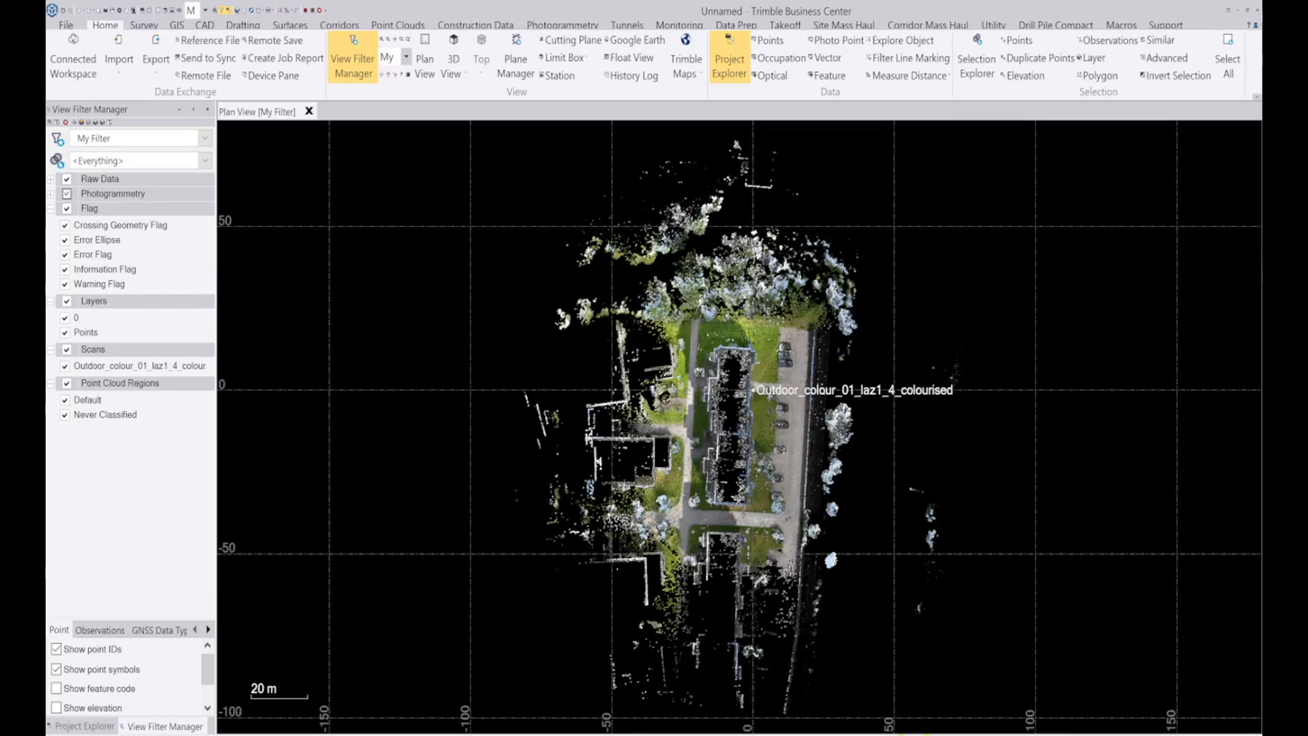
Import Outdoor_colour_01_trajectory.laz from the scan folder as a ground-scaled georeferenced point cloud, with its center's easting, northing and elevation set to 0
key("alt+Tab")
left_click(440, 505)
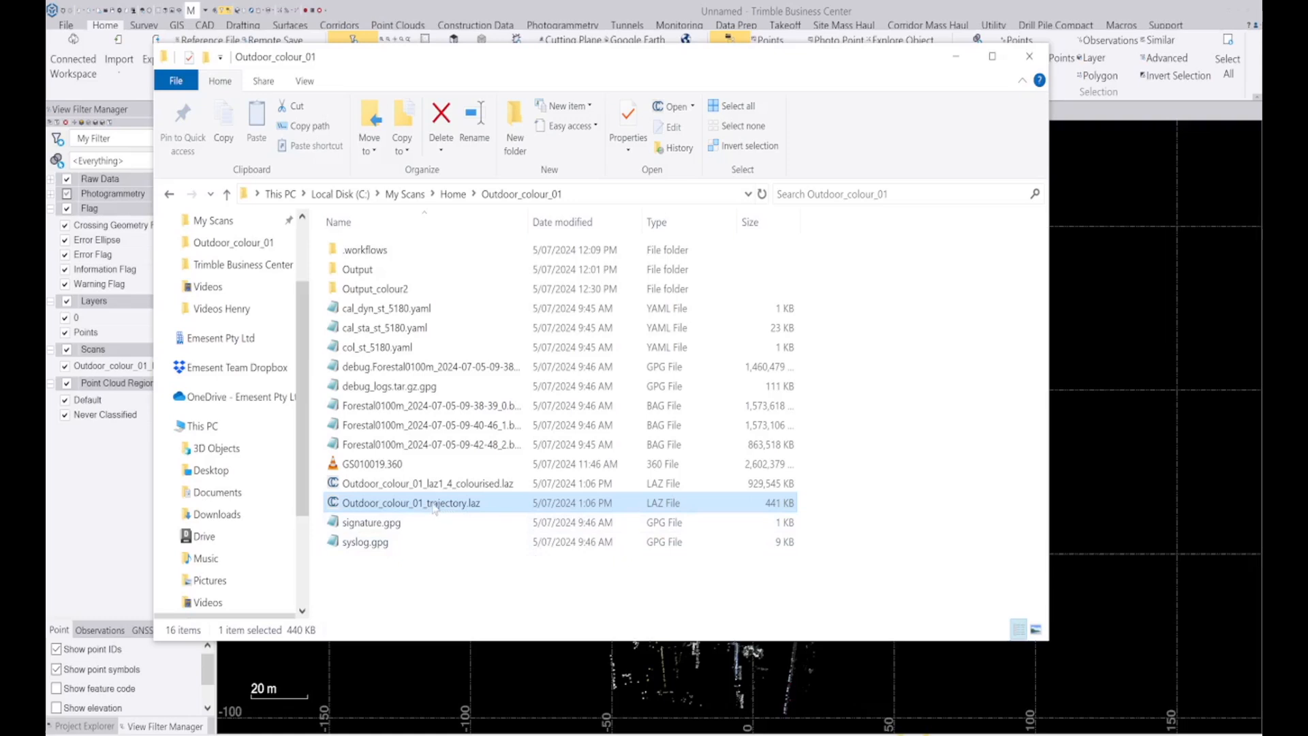
left_click_drag(433, 508, 1105, 477)
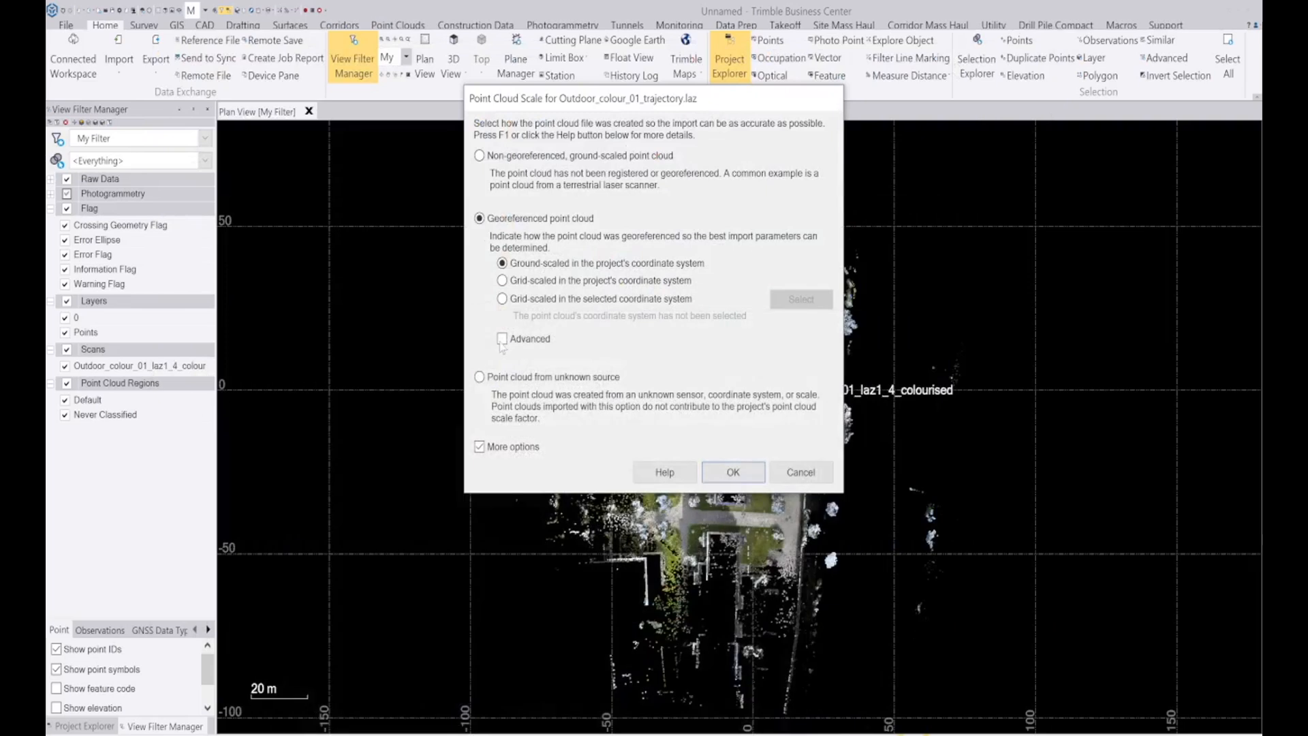
left_click(502, 339)
left_click(535, 391)
type("0")
left_click(552, 424)
type("0")
left_click(563, 463)
type("0")
left_click(747, 600)
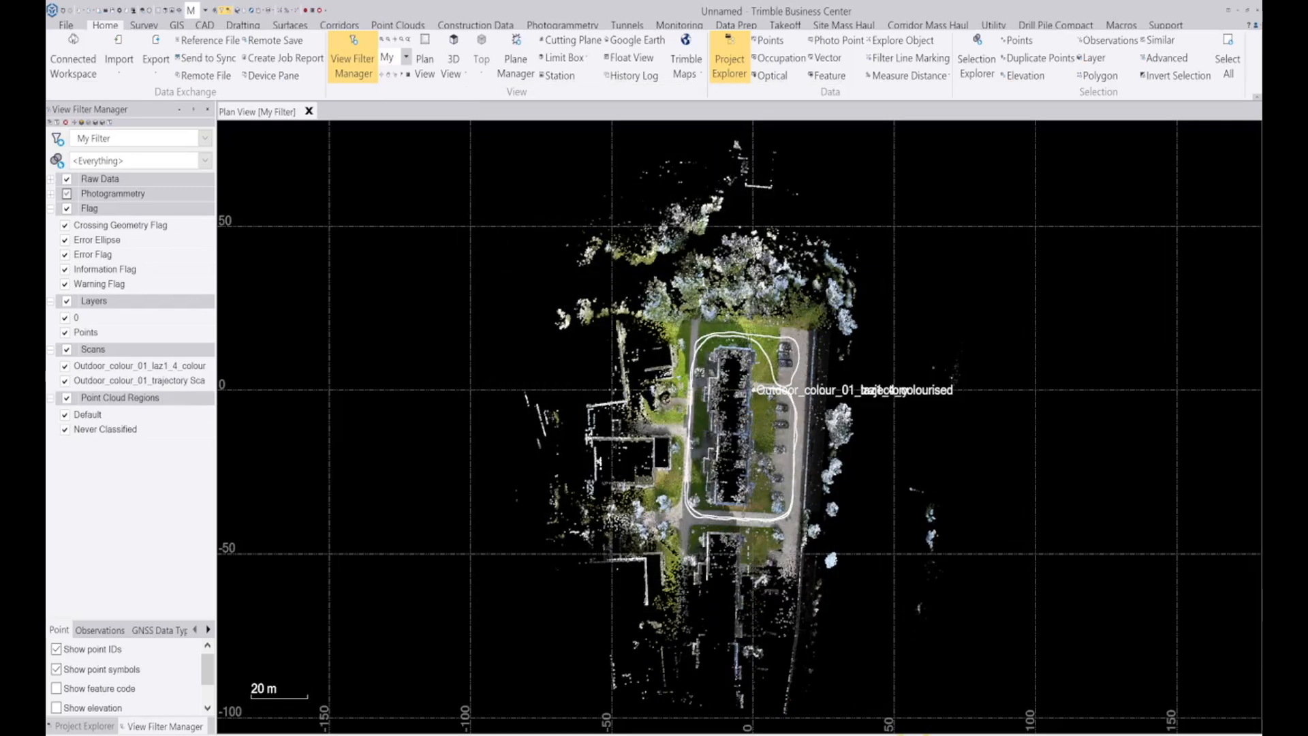
Save the project as Building_apartment and open a 3D view of the imported scans
scroll(769, 431, "up", 5)
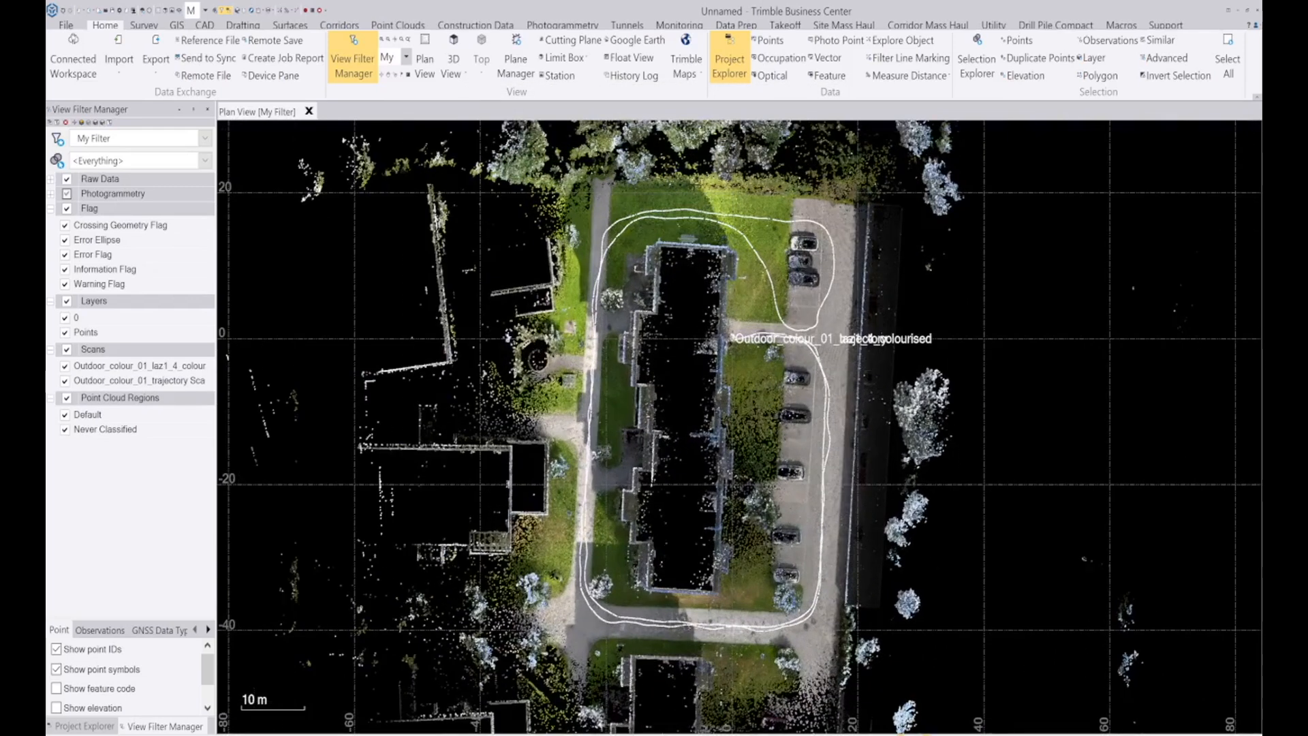
left_click(112, 11)
type("Building_apartment")
key("Return")
left_click(453, 44)
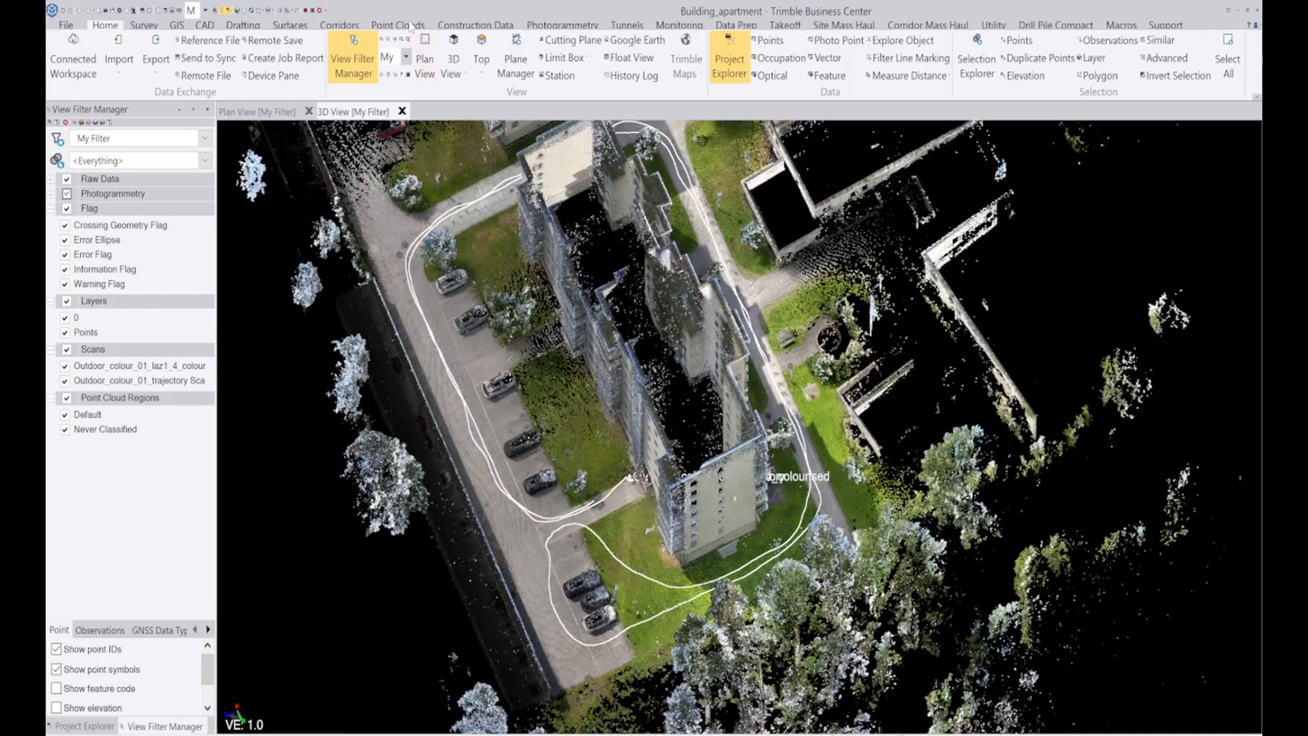
Classify and refine the colourised point cloud using the Outdoor (Terrestrial) classification type with all classes included
left_click(411, 26)
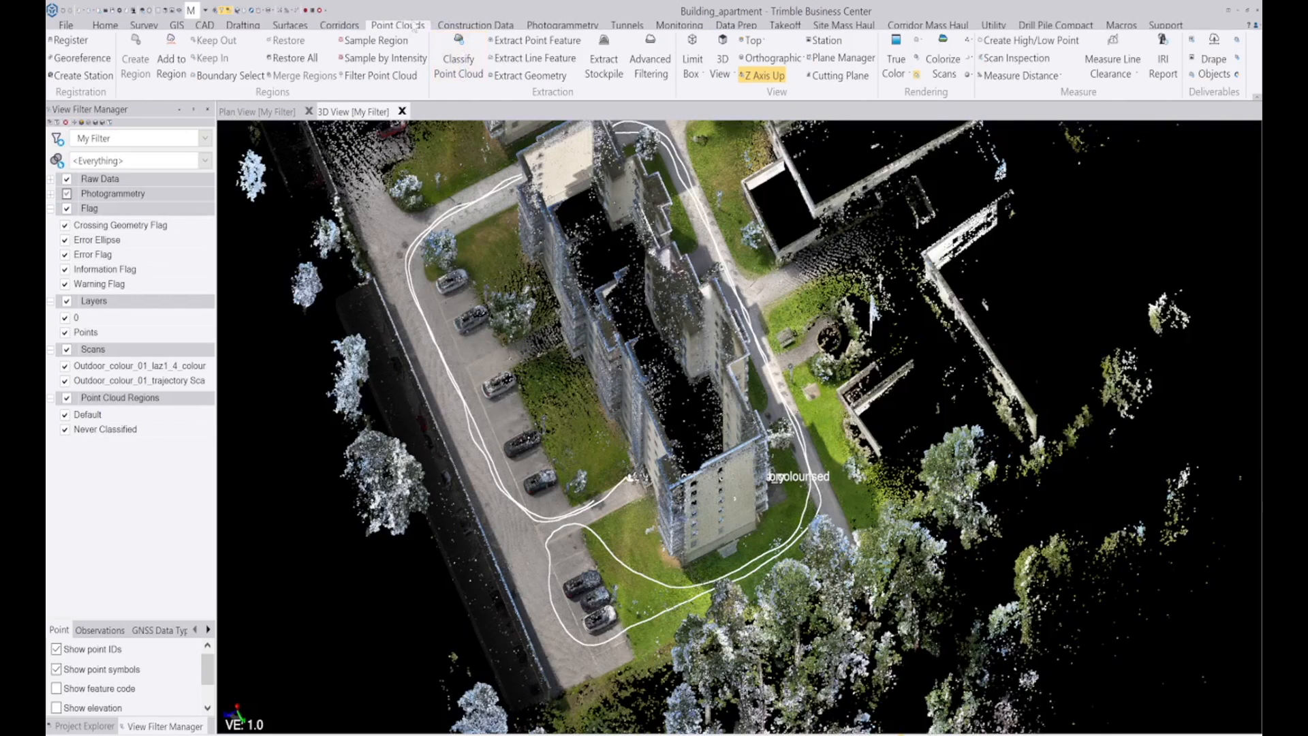
left_click(139, 368)
left_click(468, 60)
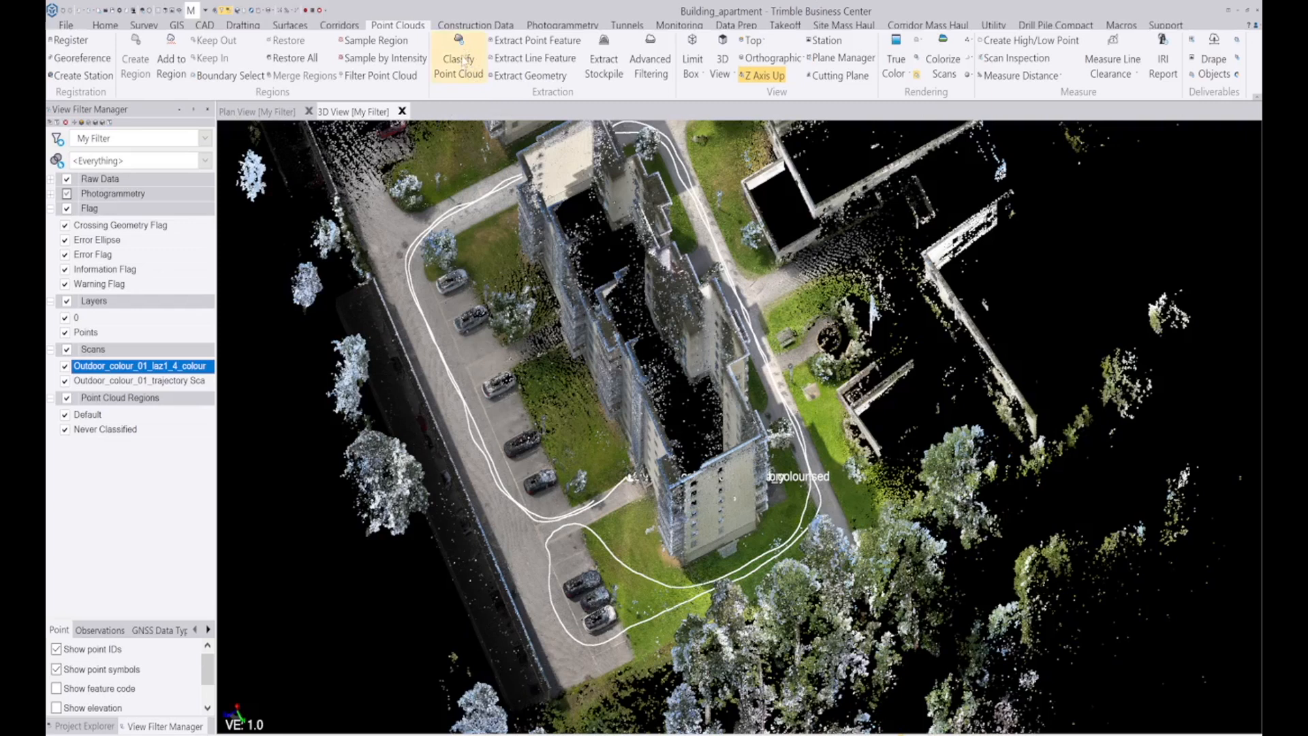
left_click(464, 60)
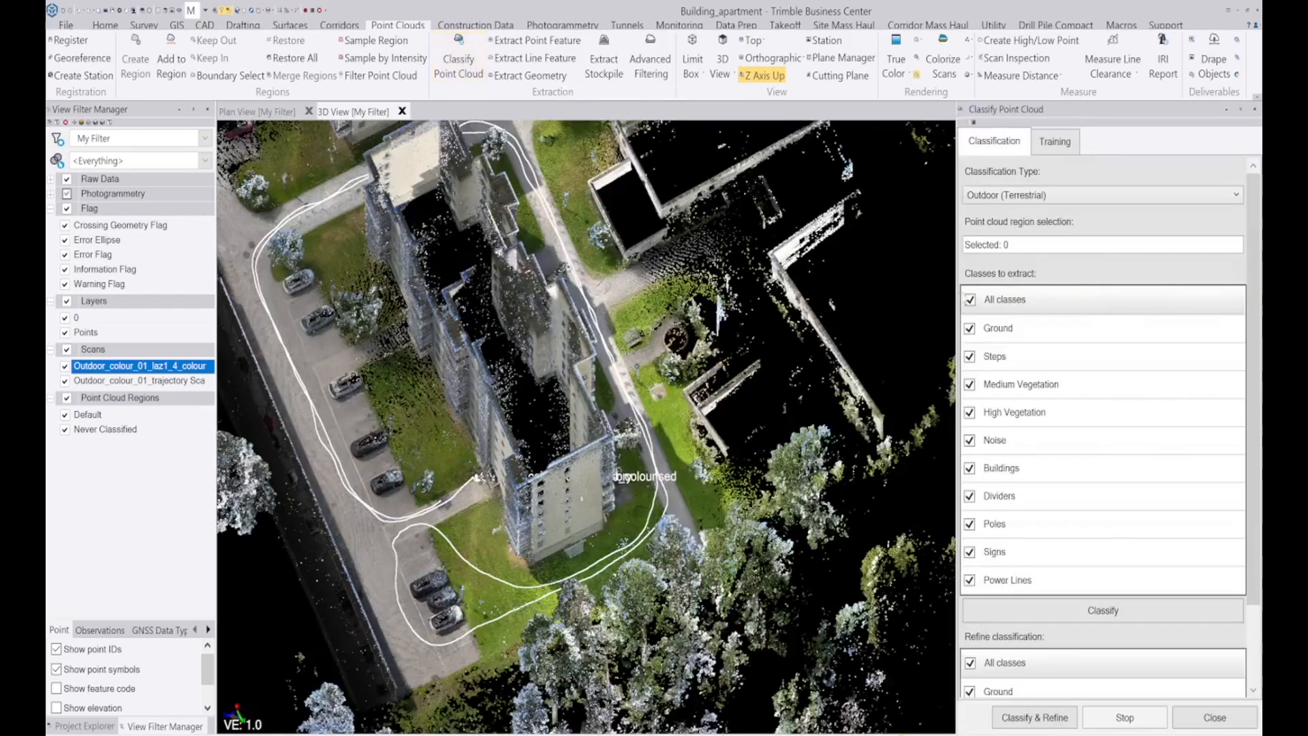
left_click(1041, 195)
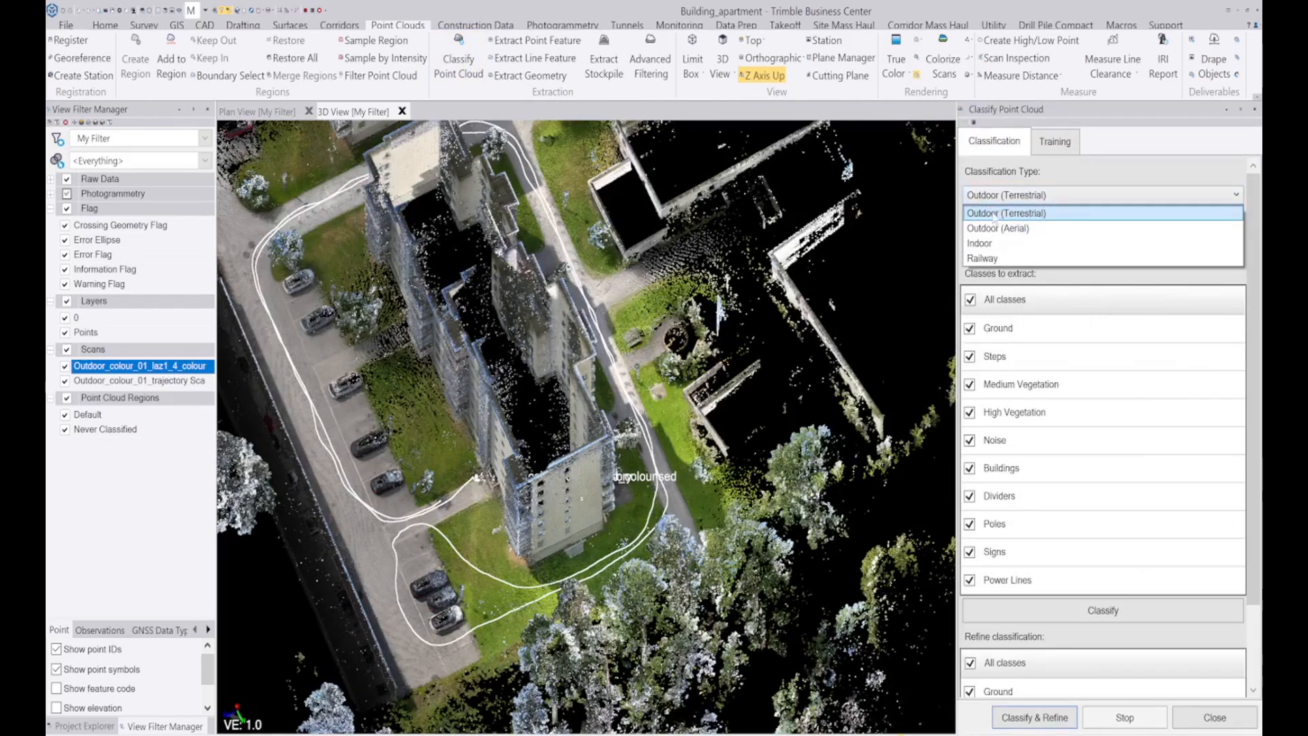
left_click(1032, 217)
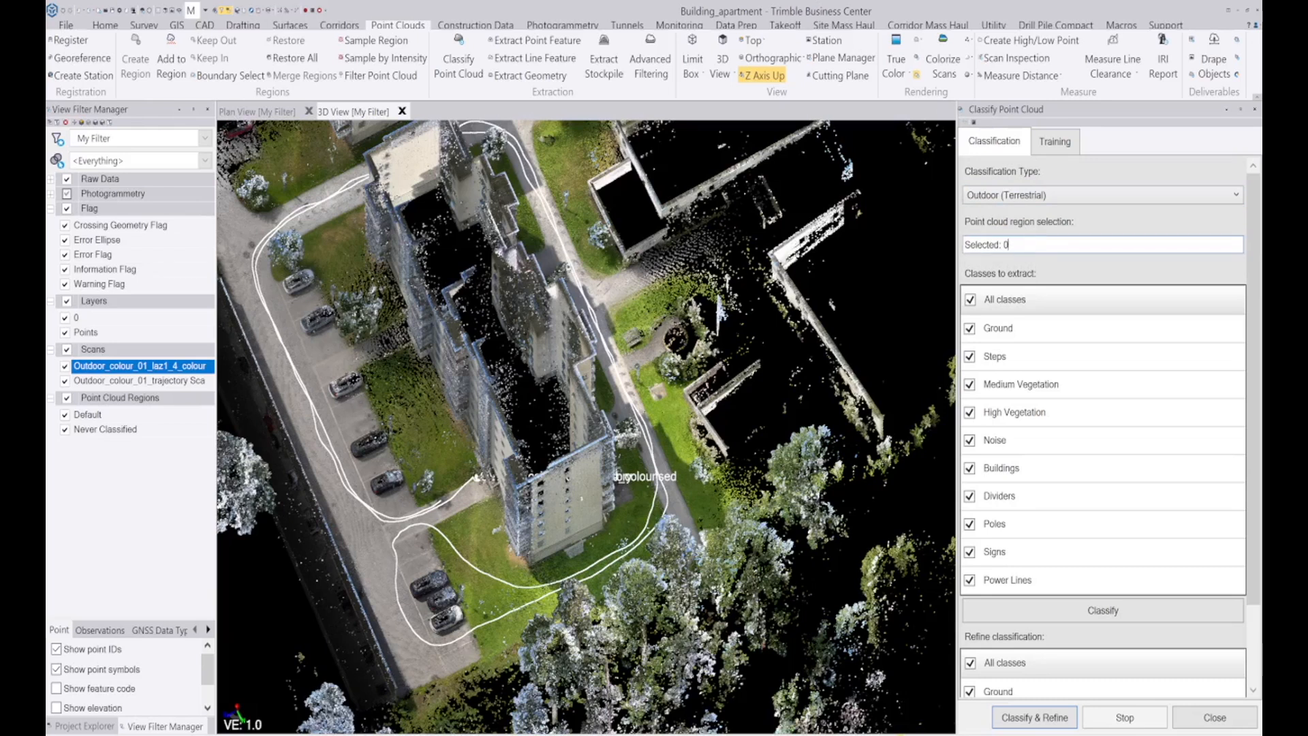
left_click(357, 533)
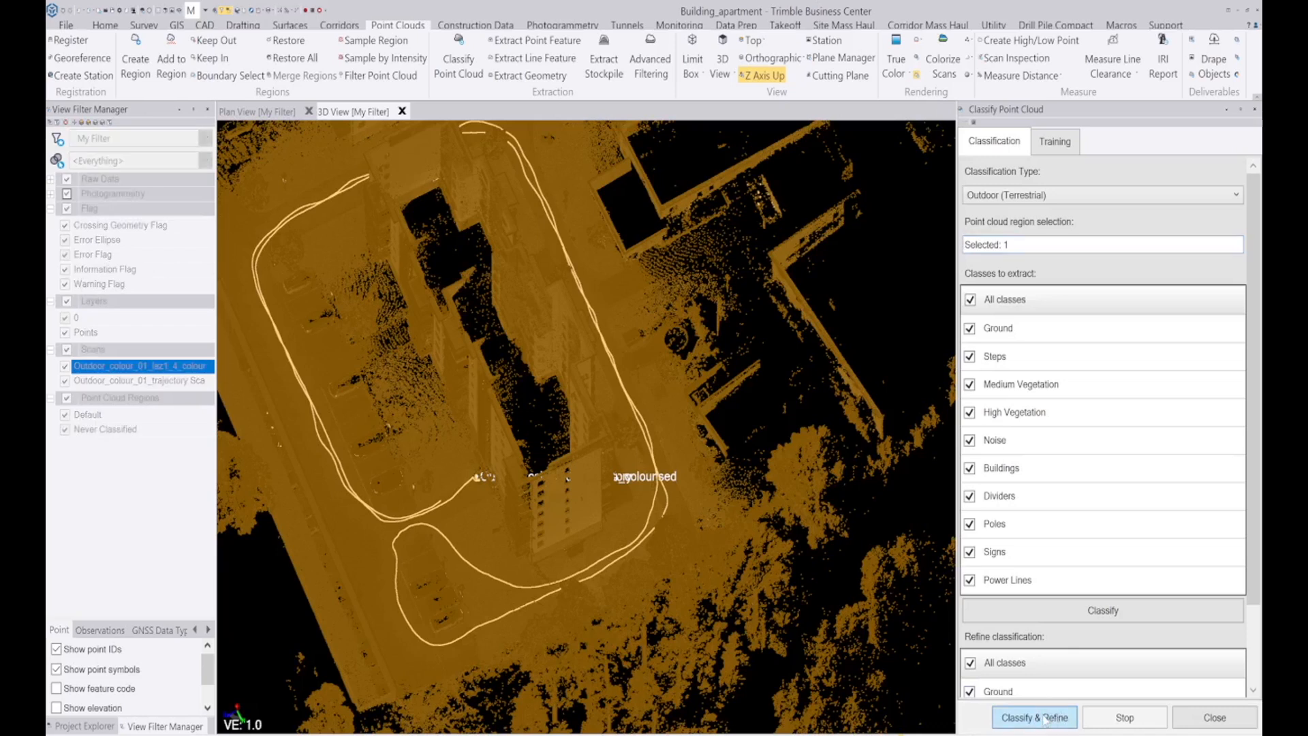
left_click(1044, 720)
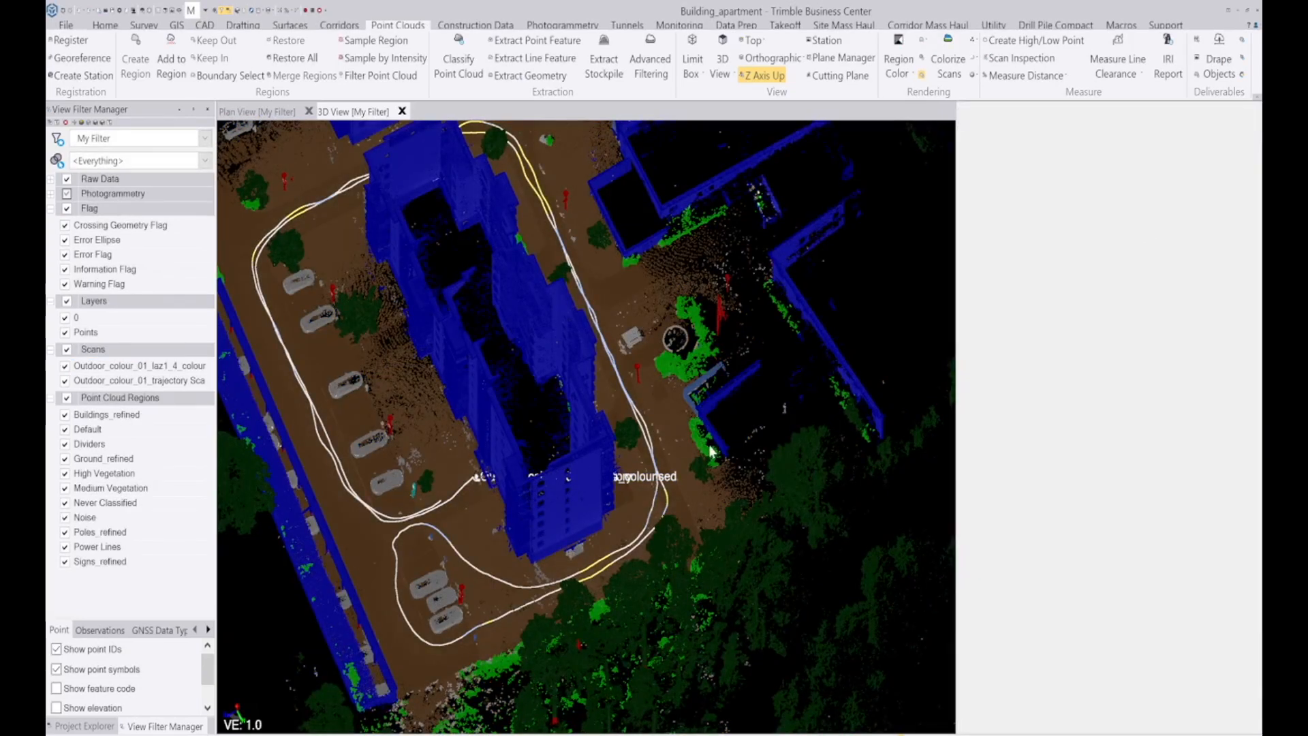
Inspect the classified point cloud around the apartment block and hide the Buildings_refined region
scroll(811, 497, "down", 3)
scroll(668, 413, "up", 3)
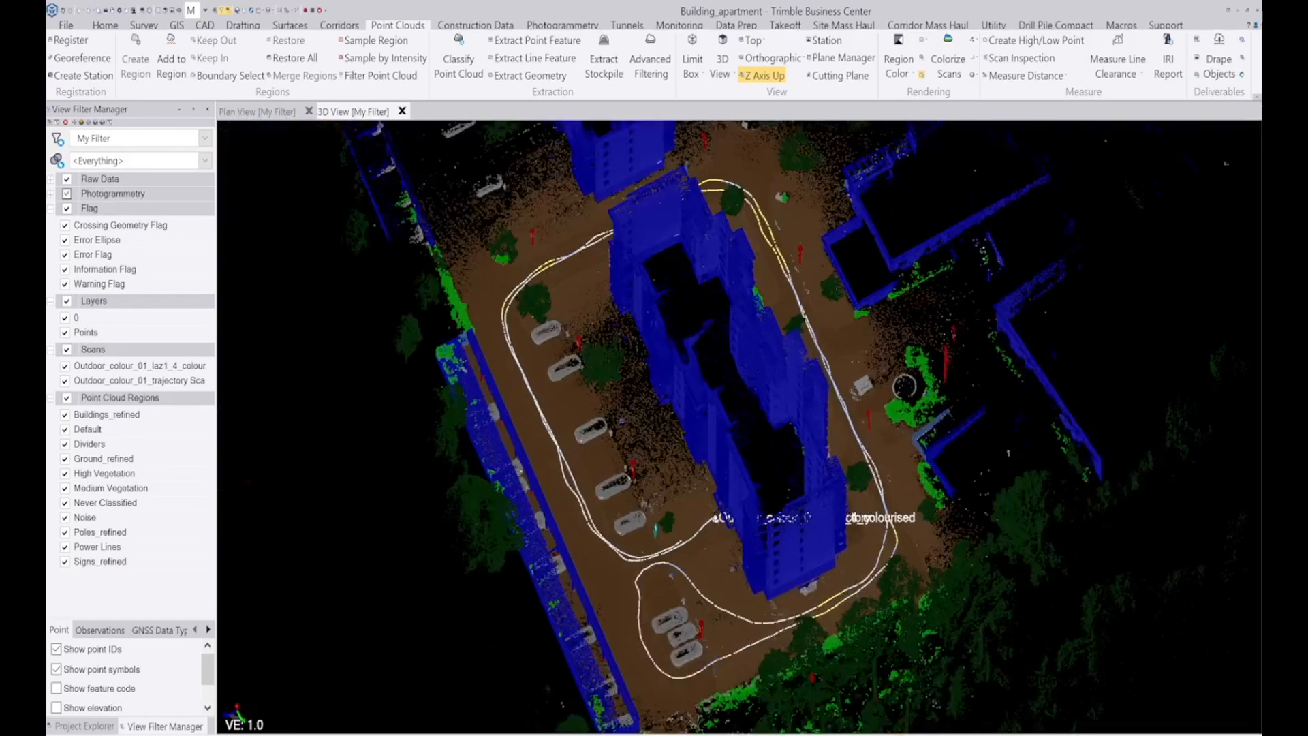
scroll(659, 463, "up", 1)
middle_click_drag(660, 464, 860, 451)
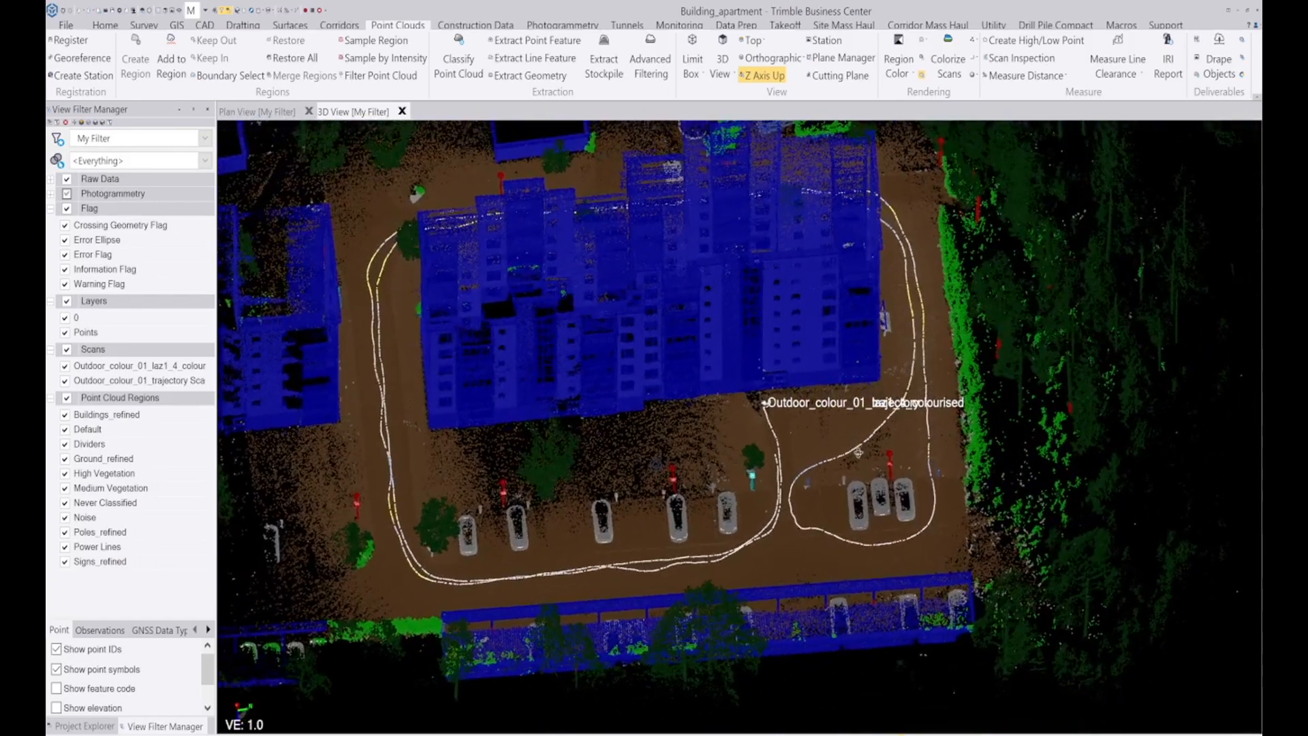
middle_click_drag(537, 432, 743, 426)
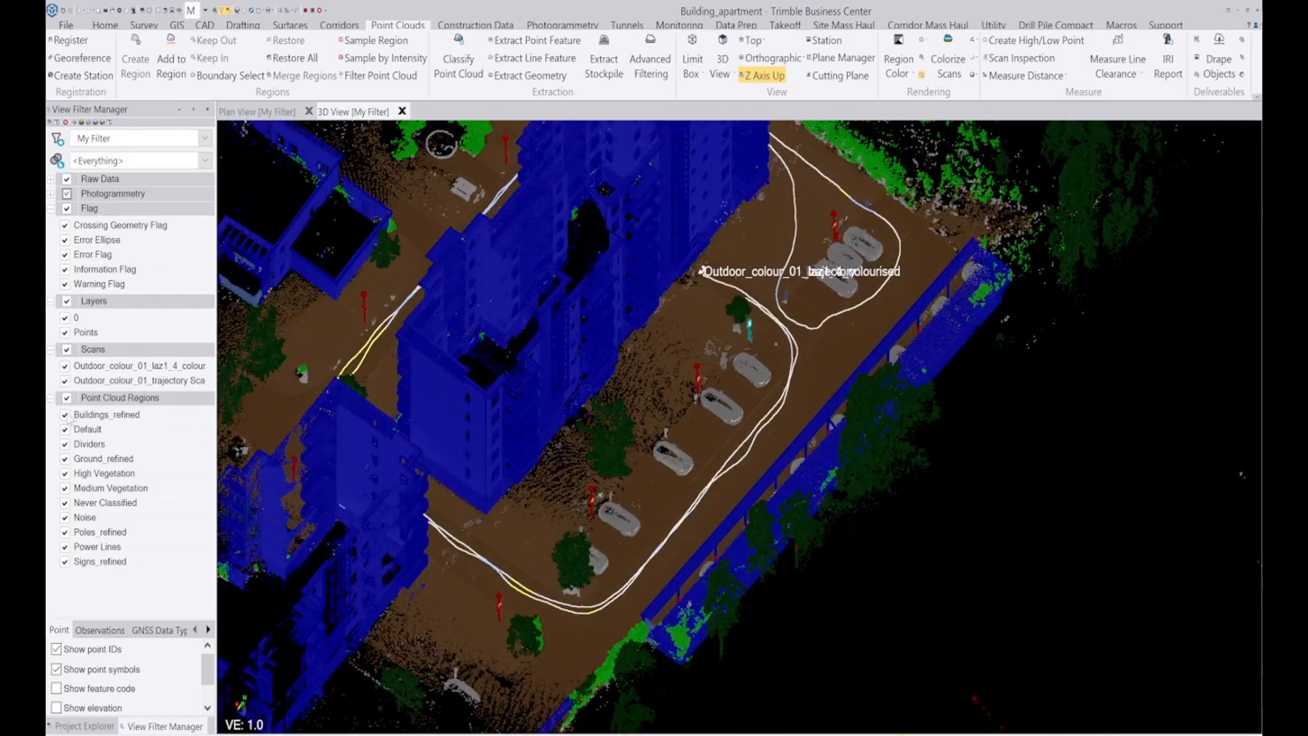
left_click(65, 415)
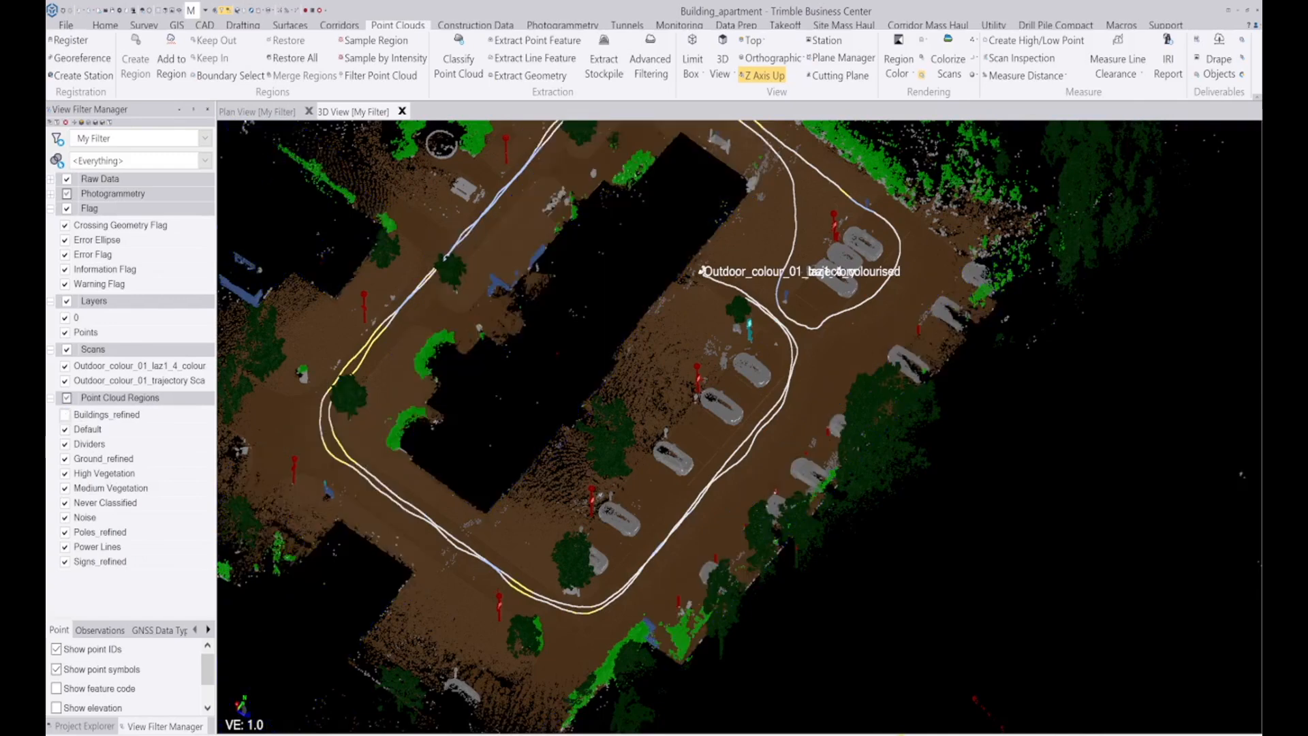
Inspect the trees, hedges and poles along the path and hide the High Vegetation and Medium Vegetation regions
scroll(434, 348, "up", 5)
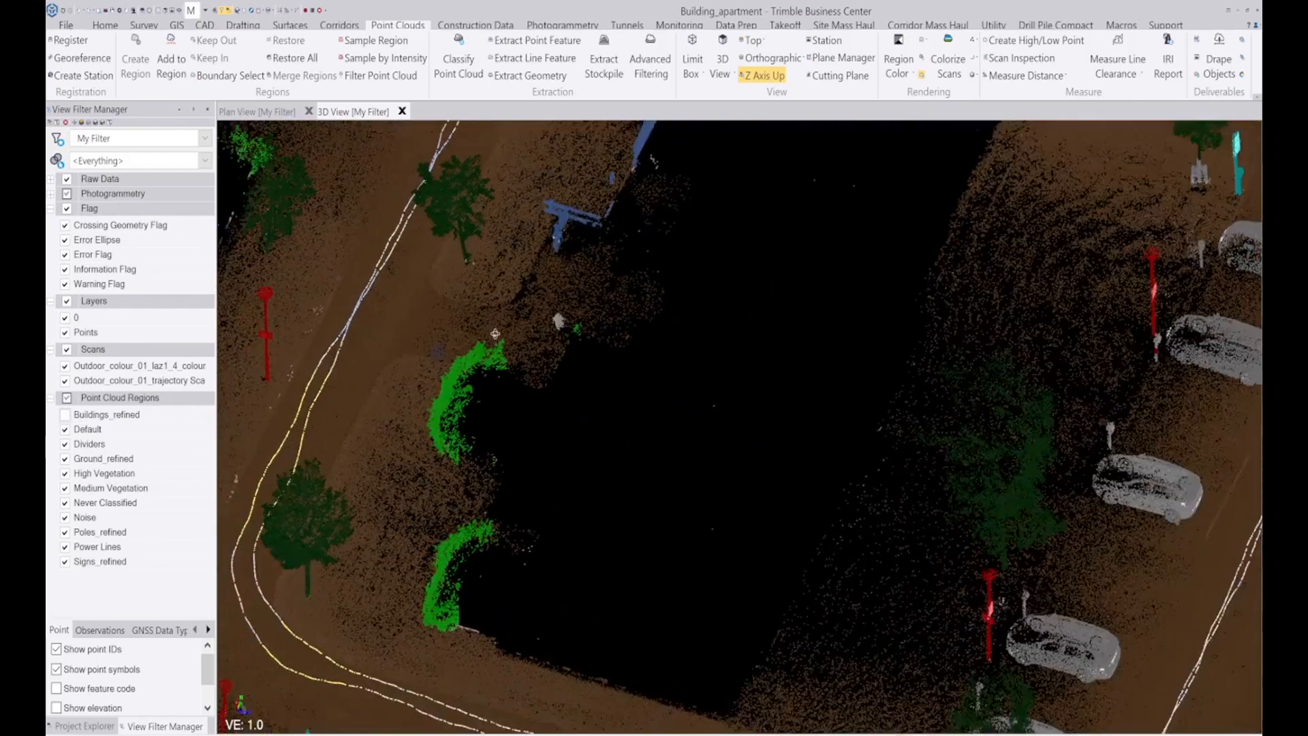
middle_click_drag(433, 348, 475, 552)
right_click_drag(438, 378, 566, 310)
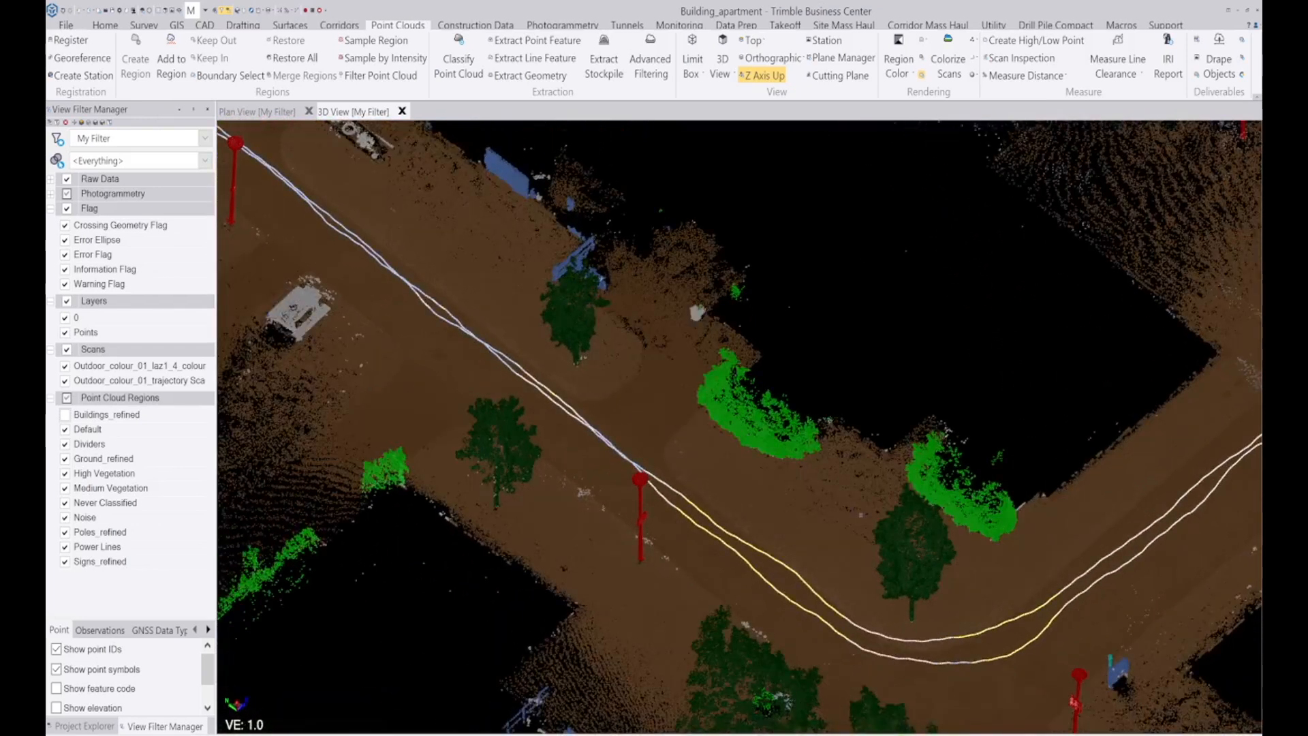
middle_click_drag(851, 525, 913, 553)
right_click_drag(805, 524, 757, 493)
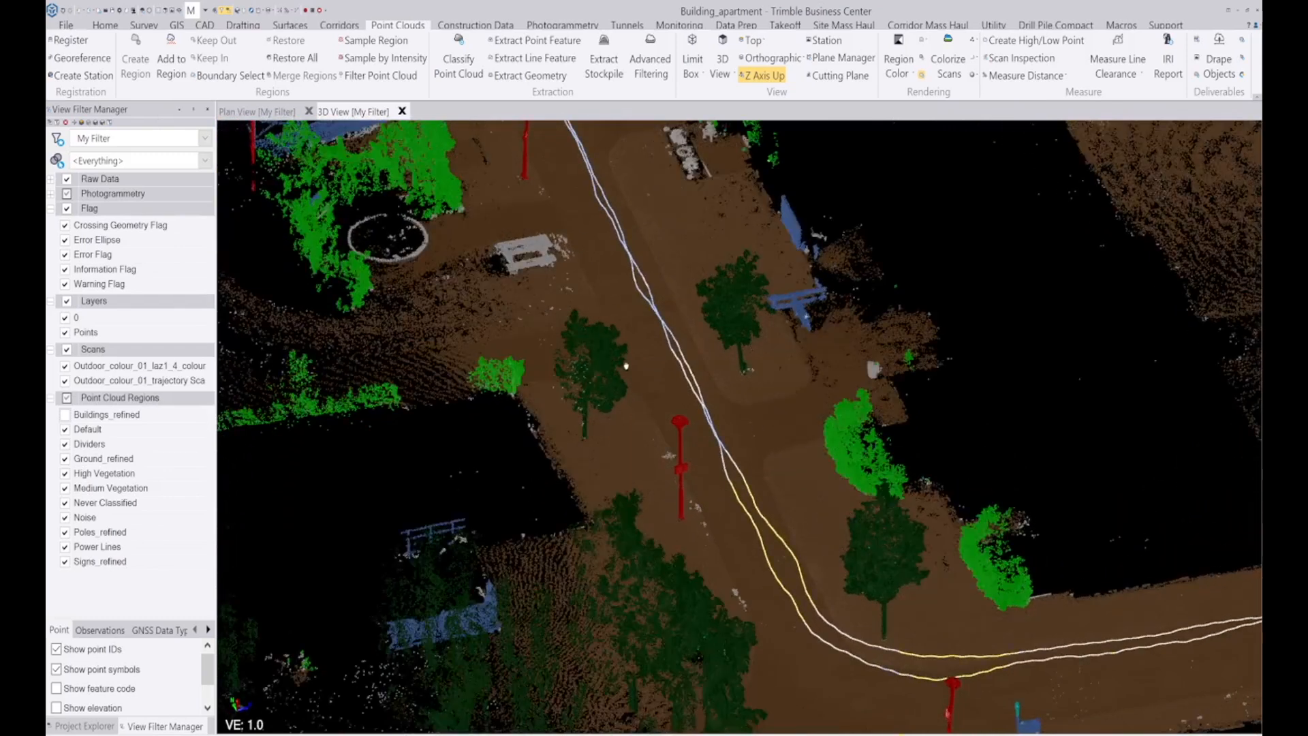
middle_click_drag(624, 361, 650, 429)
right_click_drag(706, 390, 664, 380)
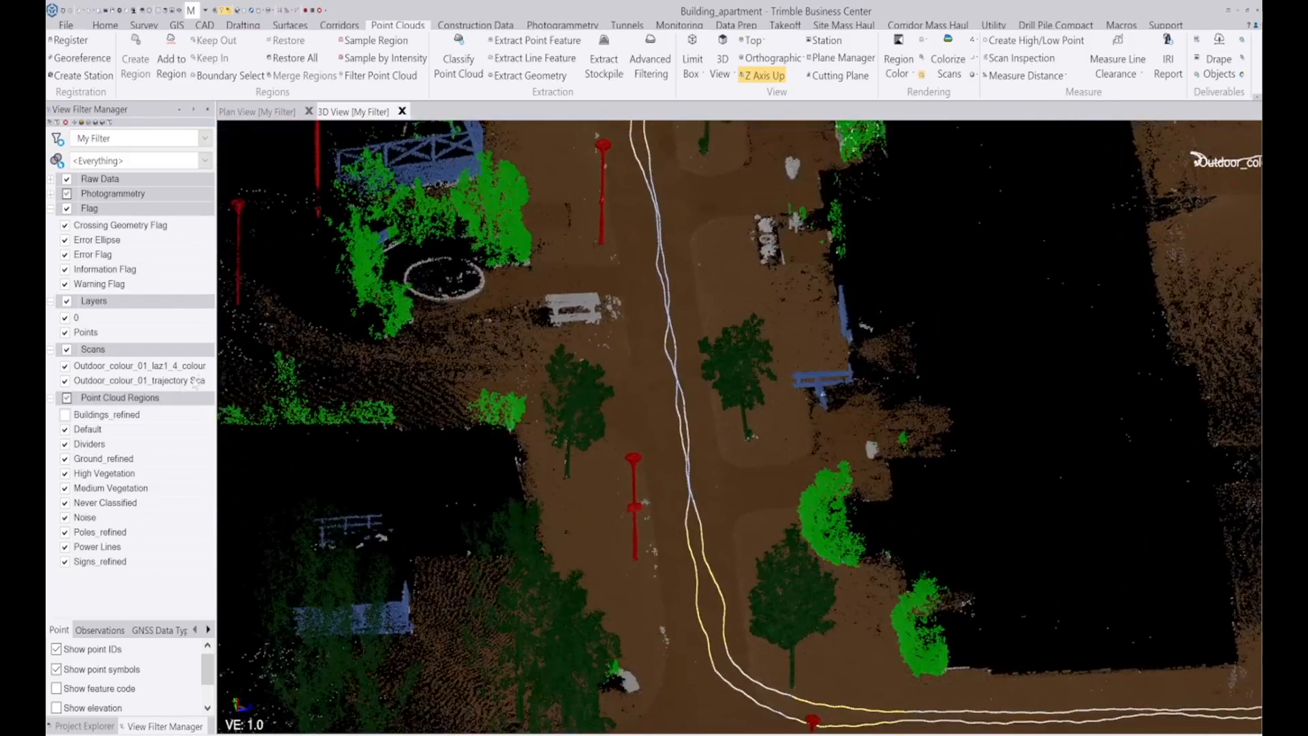
left_click(65, 472)
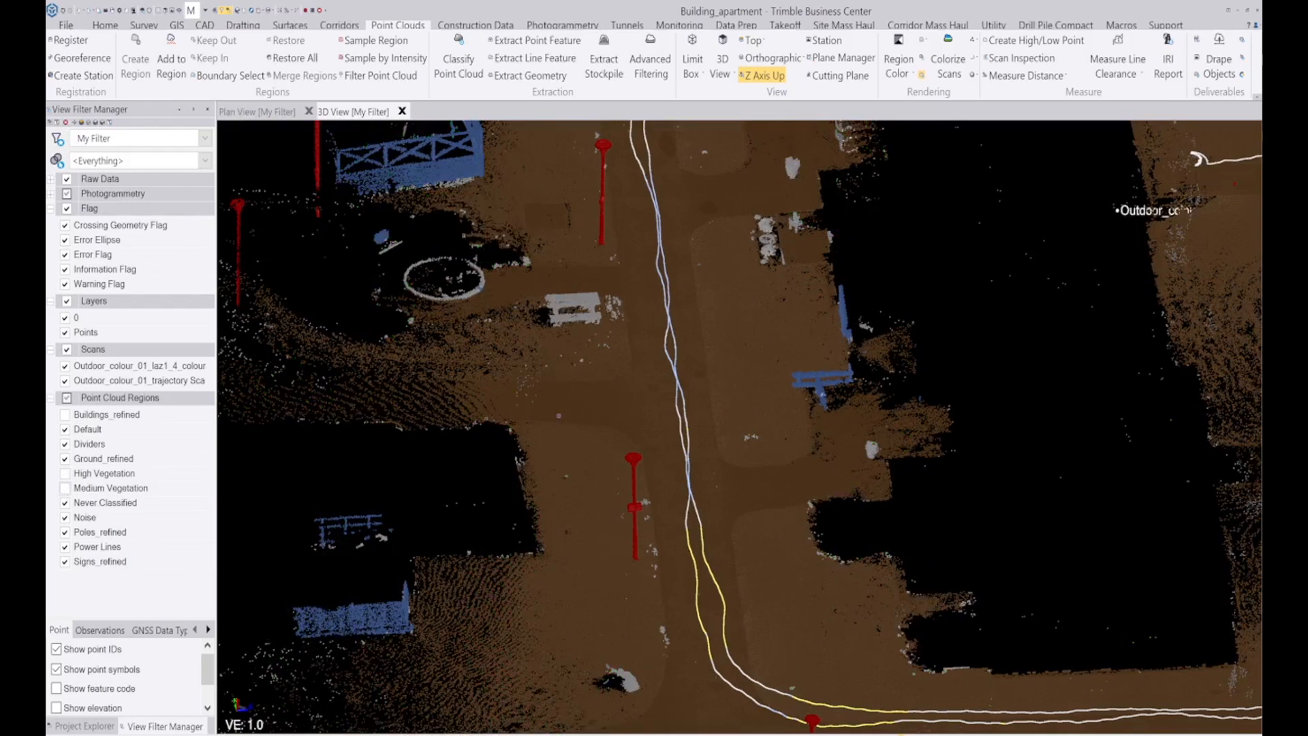
Check the pole points in the wooded area with the High Vegetation region displayed, and hide that region again
scroll(485, 600, "down", 3)
middle_click_drag(485, 600, 466, 721)
scroll(608, 380, "up", 3)
right_click_drag(609, 380, 575, 542)
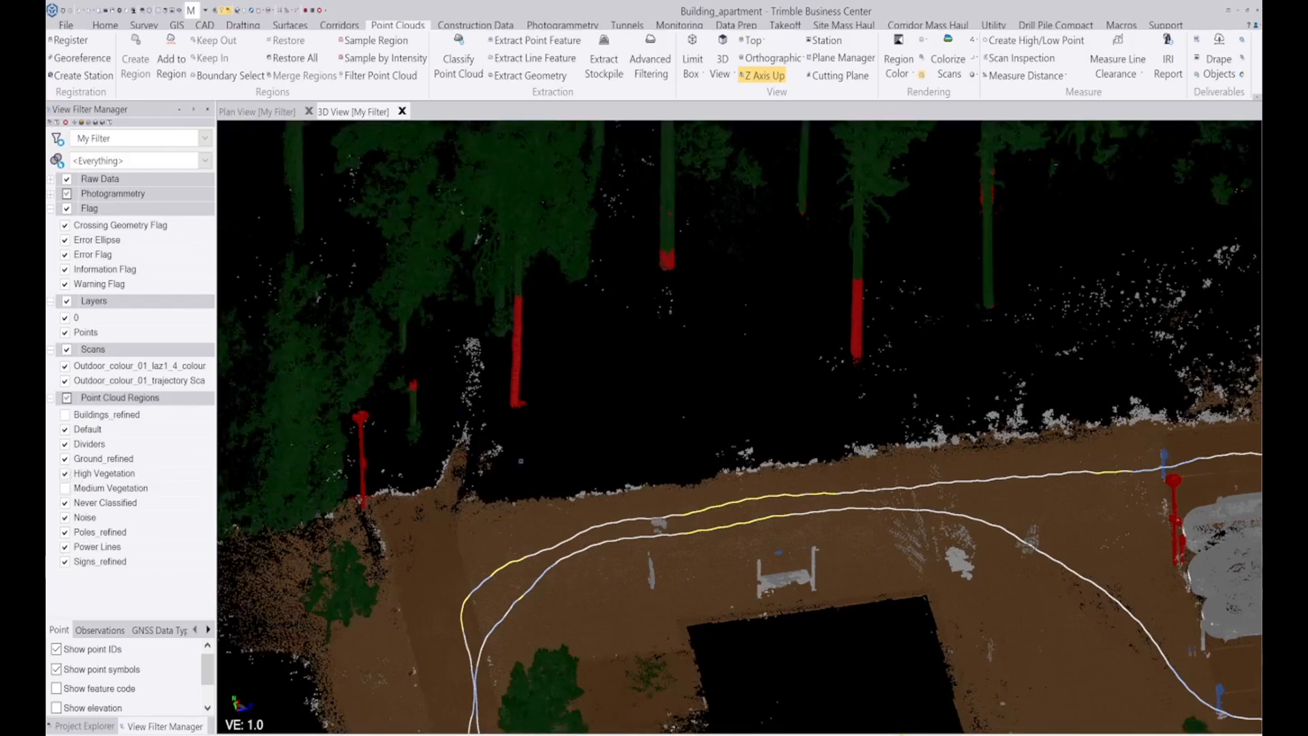
scroll(523, 495, "down", 3)
scroll(506, 473, "up", 3)
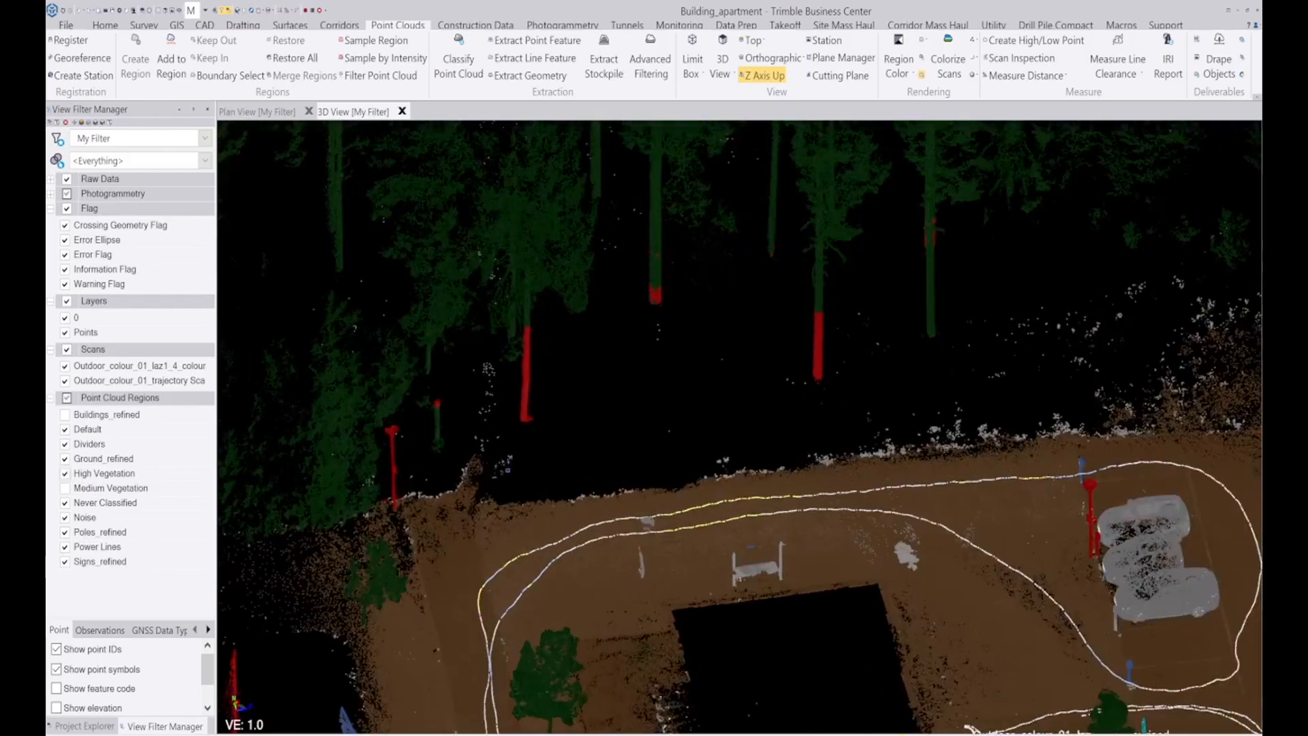
left_click(65, 473)
left_click(66, 488)
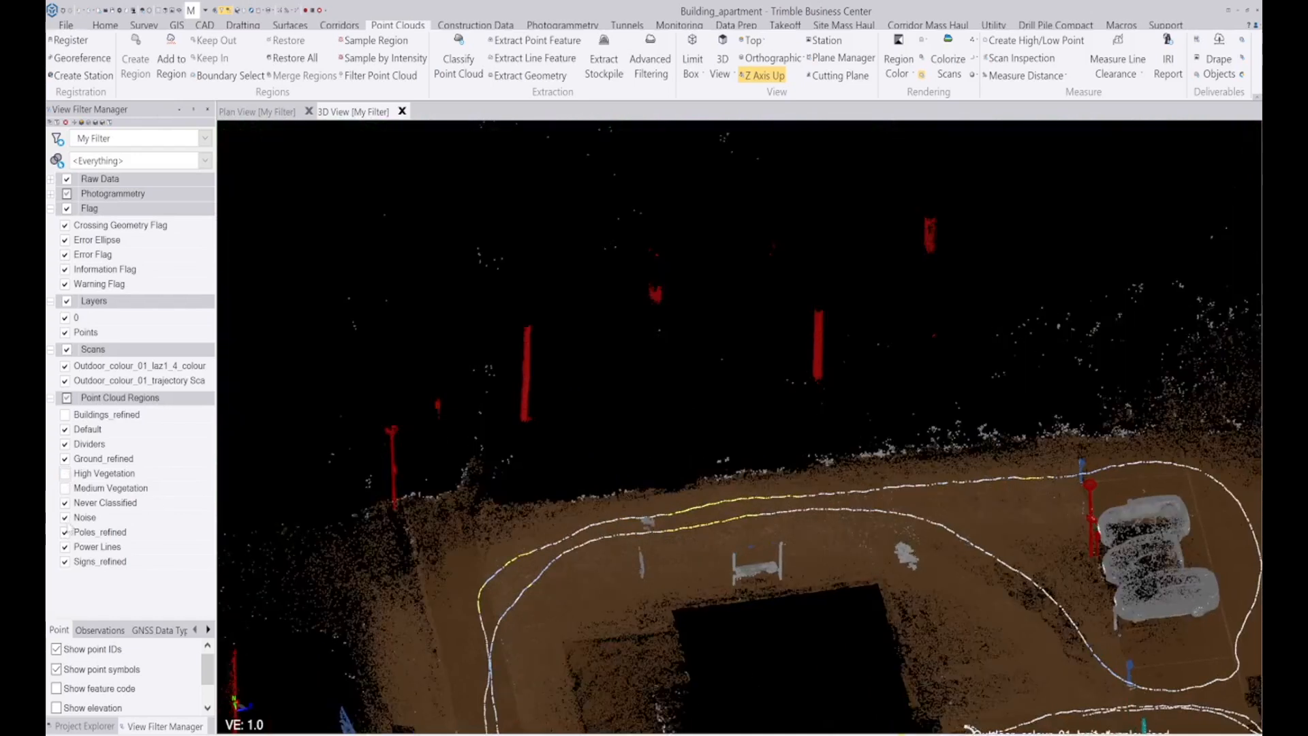
Hide the Default, Dividers, Ground_refined, Never Classified, Noise, Power Lines and Signs_refined regions, leaving only Poles_refined displayed
left_click(65, 533)
left_click(65, 532)
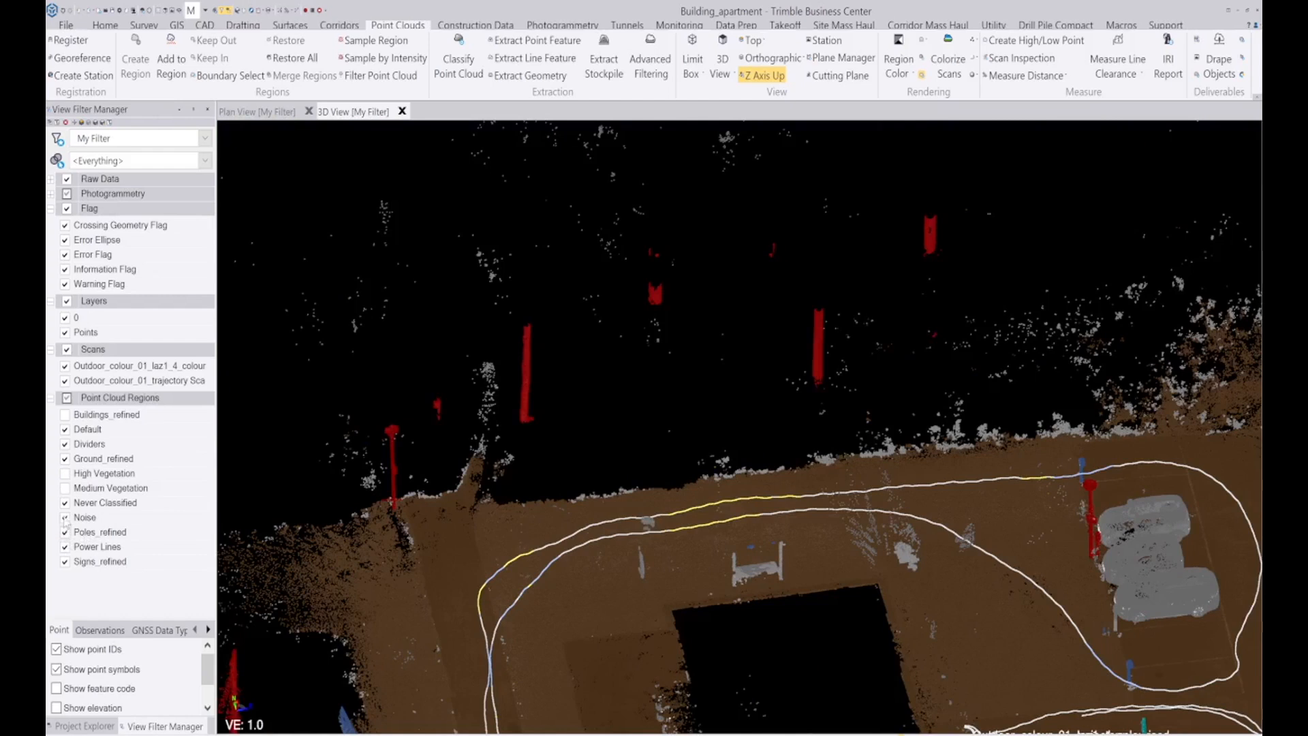
left_click(66, 517)
left_click(66, 547)
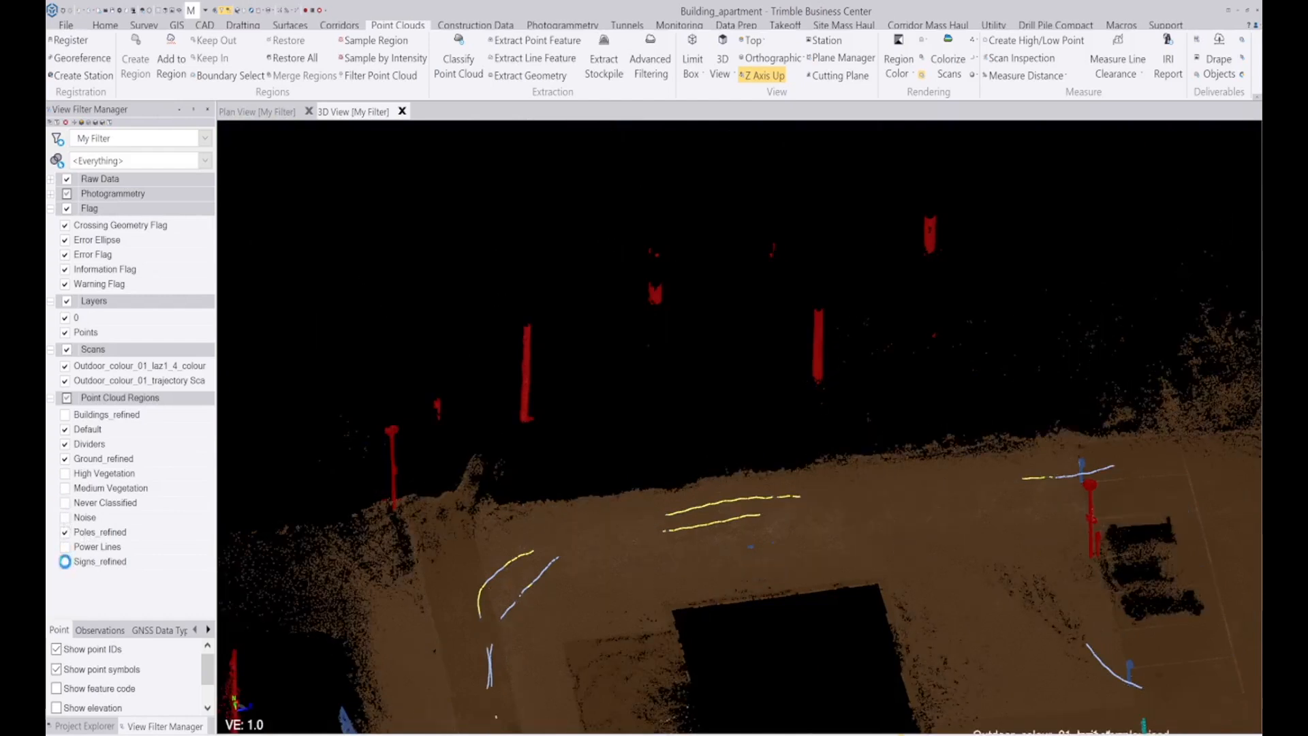
left_click(65, 459)
left_click(65, 443)
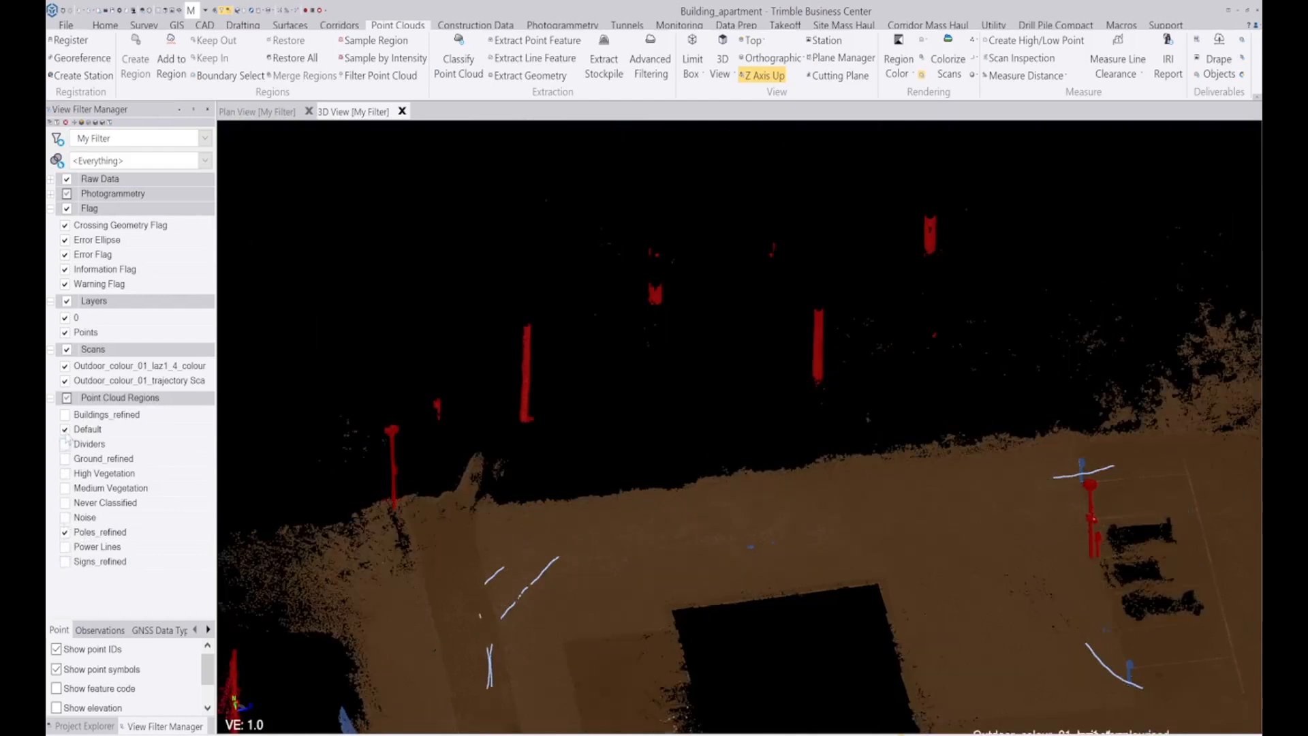
left_click(65, 429)
Select the pole-classified tree trunk points in the wooded area with a polygon drawn around them, excluding the real lamp poles
middle_click_drag(566, 455, 568, 417)
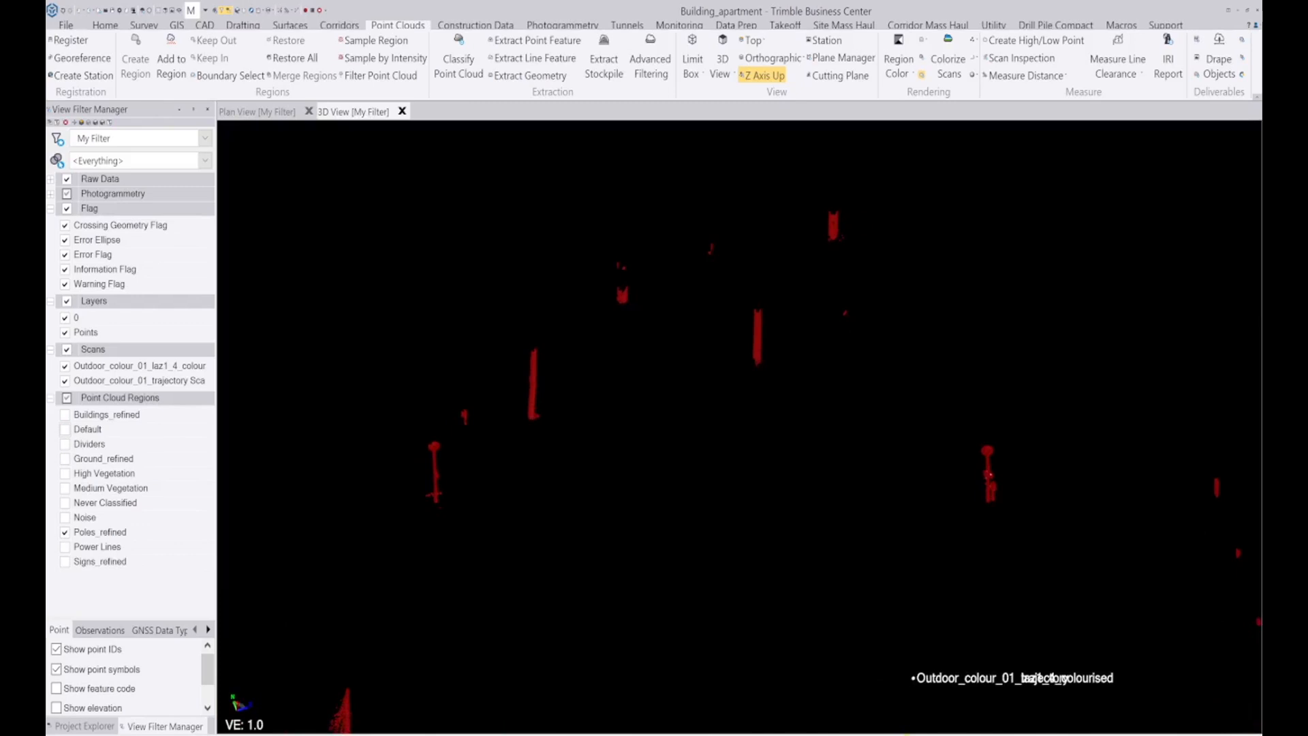
left_click(775, 445)
left_click(811, 297)
left_click(884, 229)
left_click(871, 179)
left_click(713, 183)
left_click(538, 205)
left_click(466, 304)
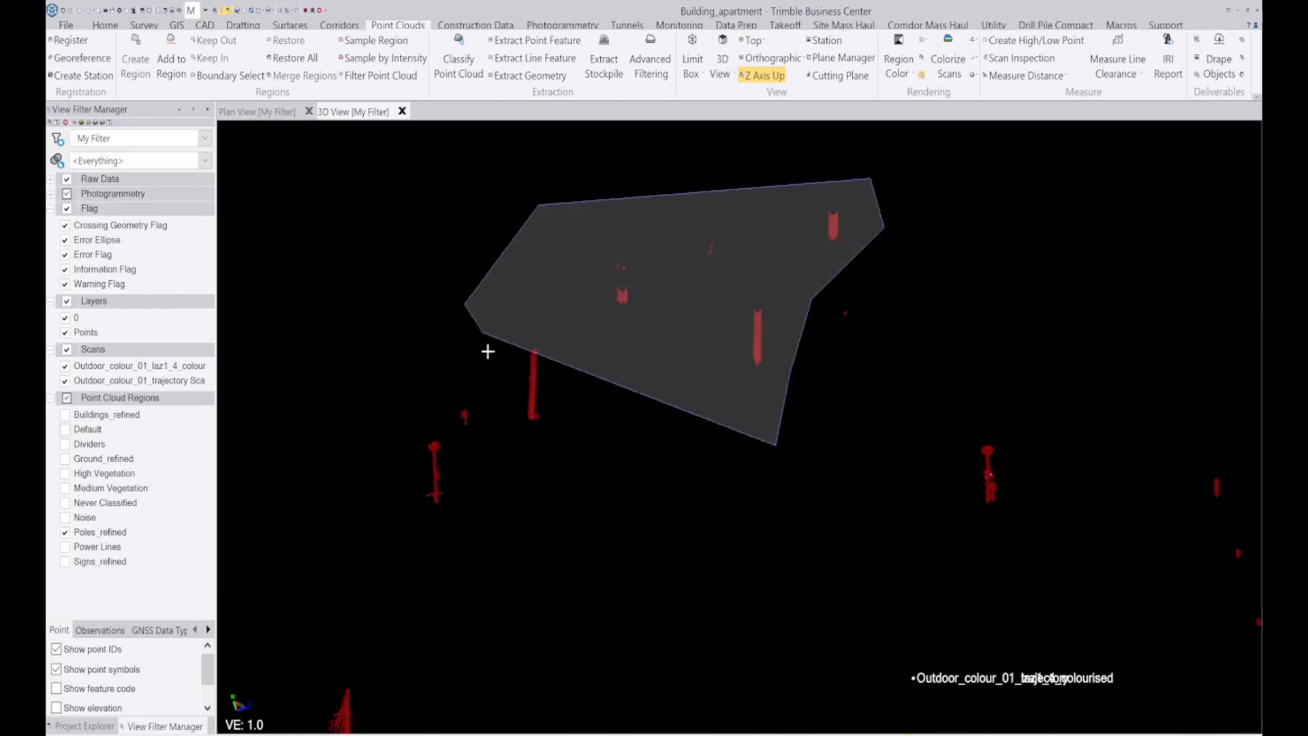
left_click(491, 508)
double_click(631, 427)
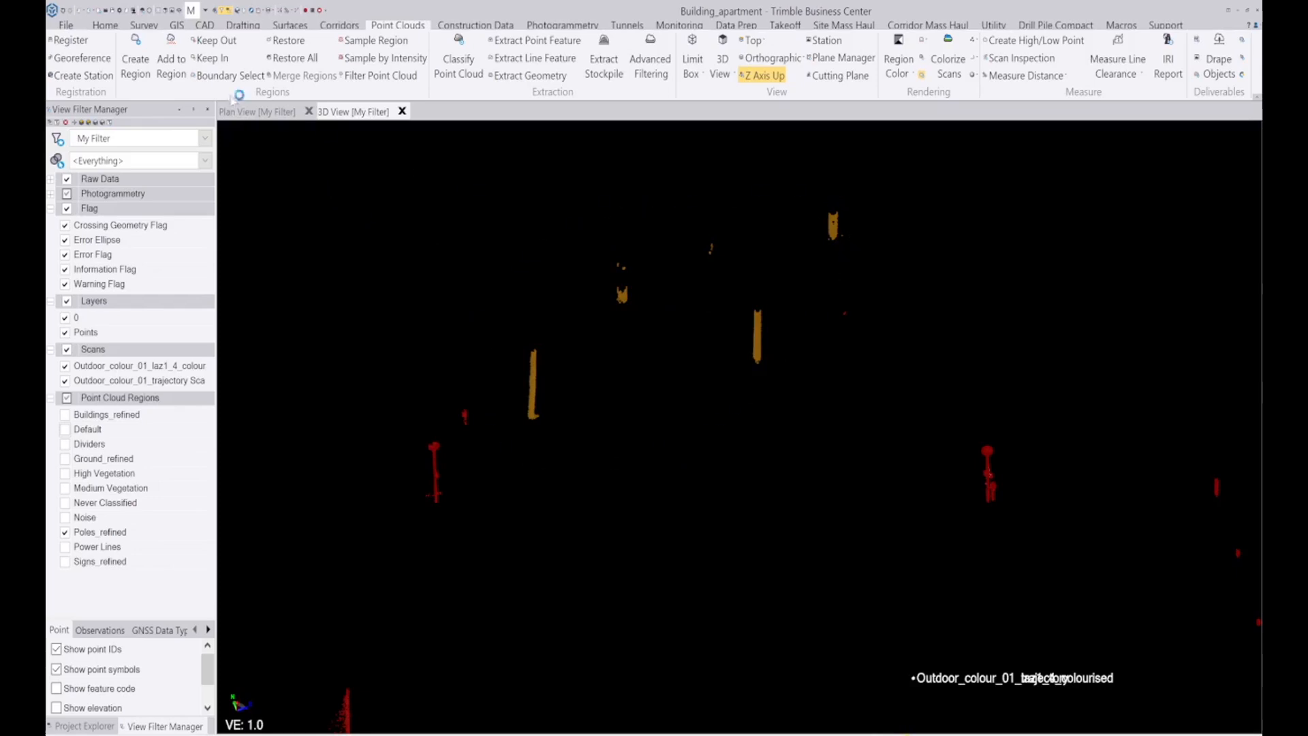
Add the selected tree trunk points to the High Vegetation region and close the Add to Point Cloud Region command
left_click(175, 68)
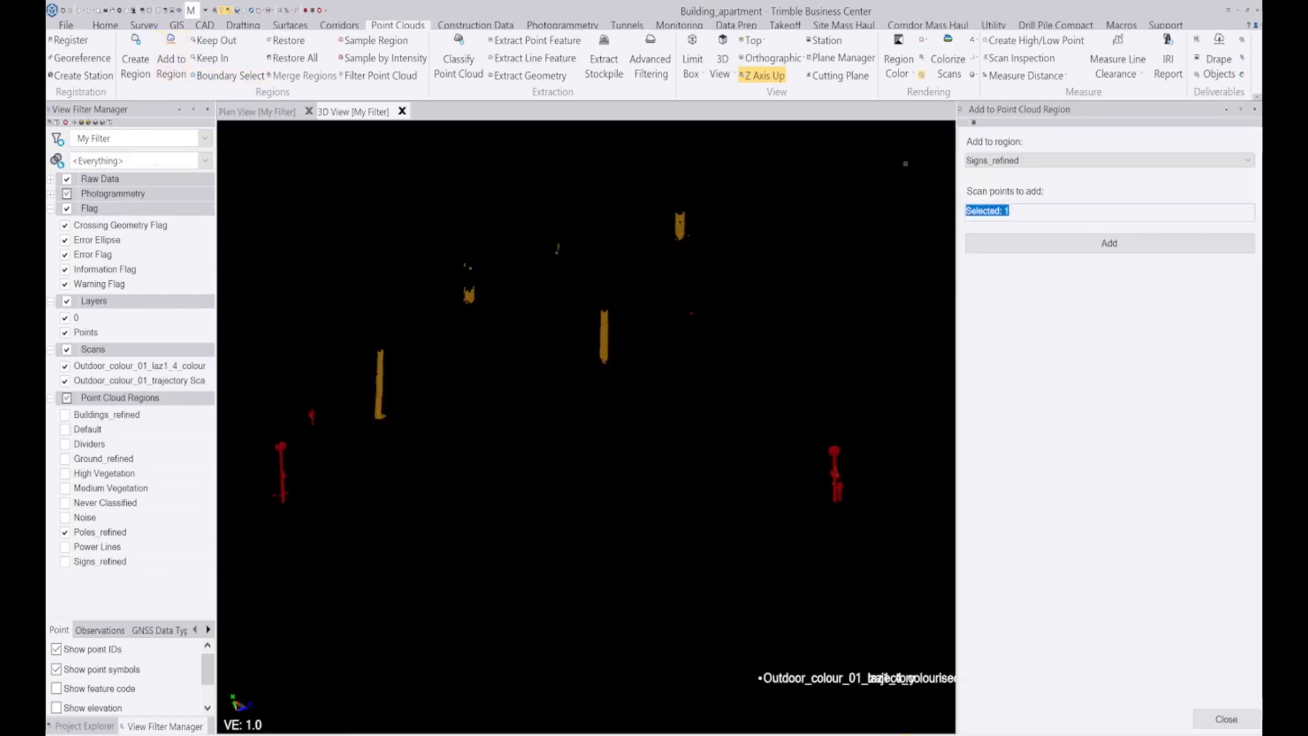
left_click(1034, 160)
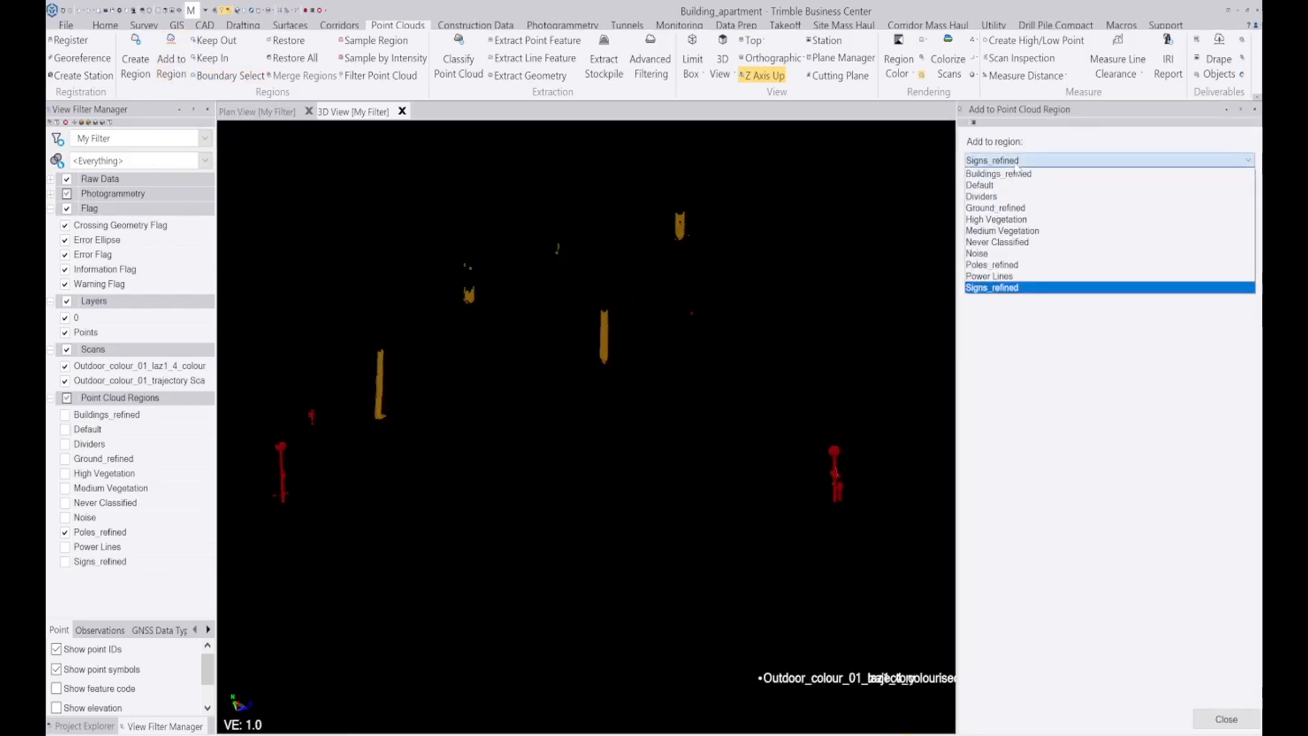
left_click(1023, 220)
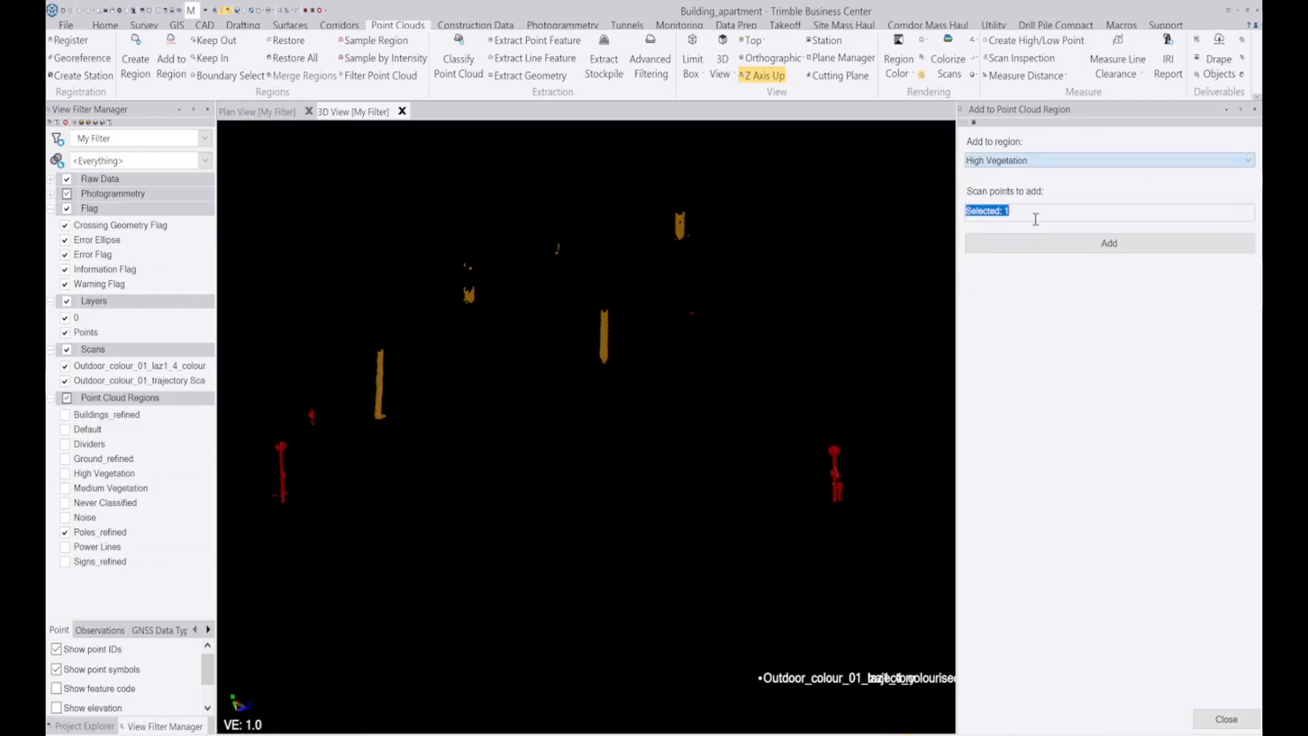
left_click(1058, 243)
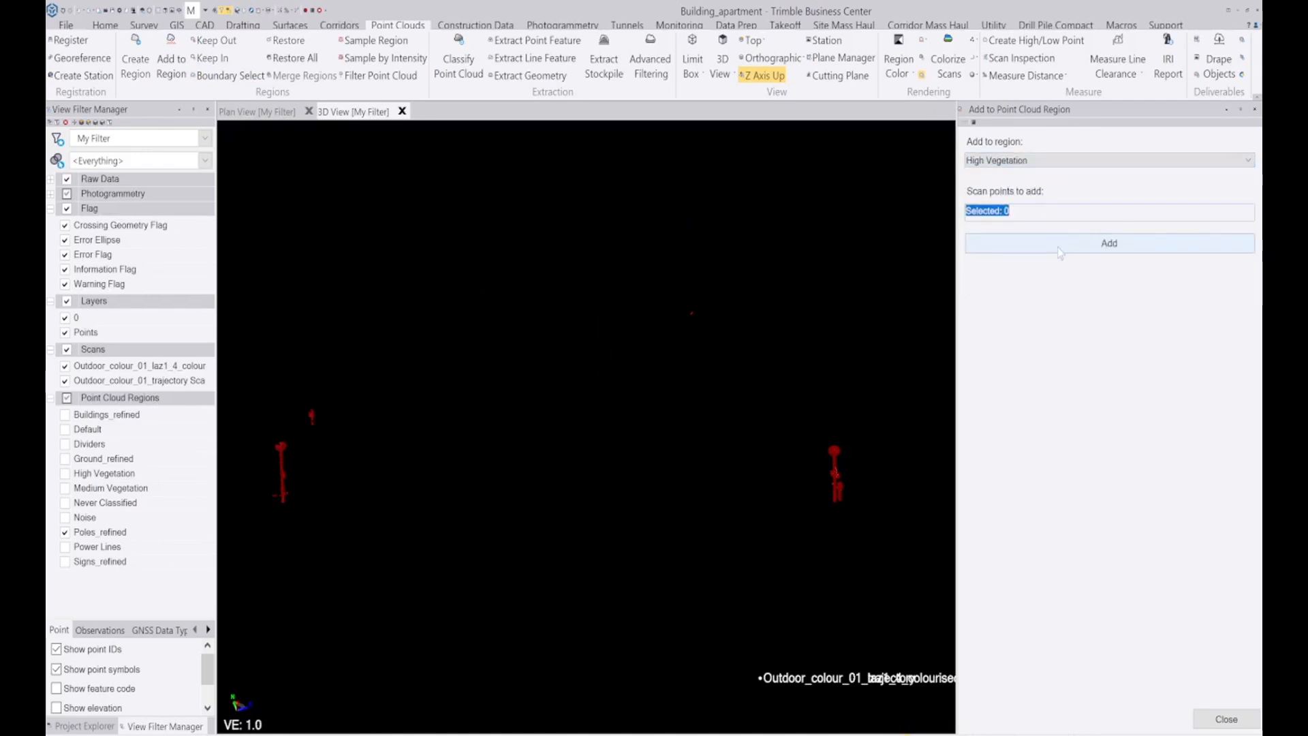
left_click(1255, 109)
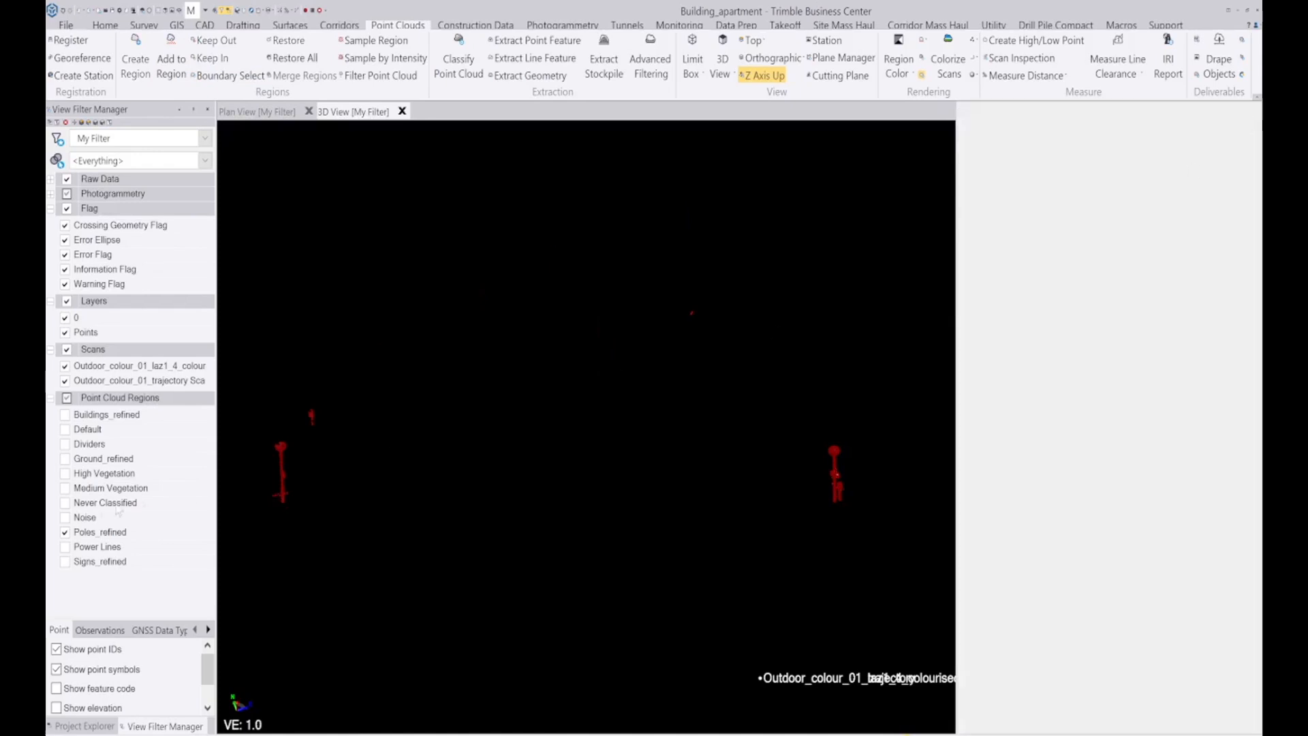
Display the High Vegetation region with Poles_refined and check the trees and remaining lamp poles across the site
left_click(65, 473)
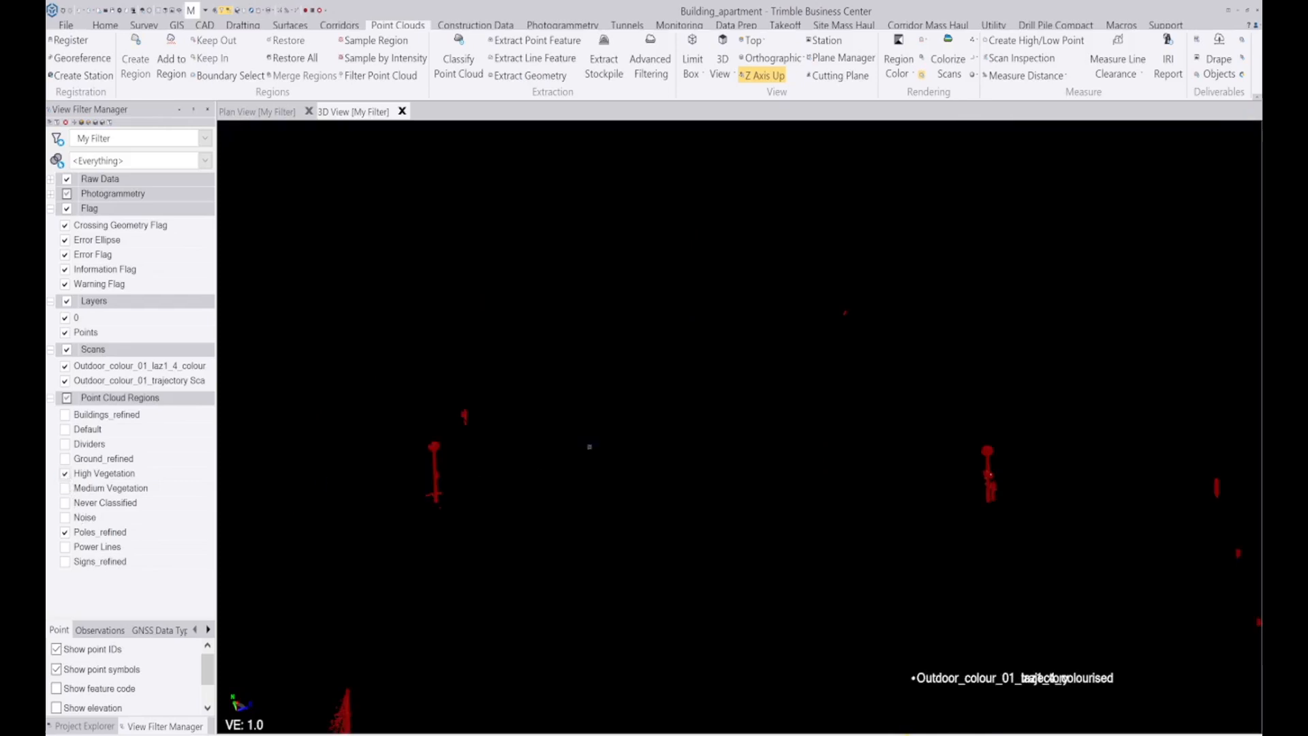
mouse_move(543, 352)
middle_mouse_down()
mouse_move(505, 318)
mouse_move(440, 303)
mouse_move(497, 321)
mouse_move(528, 362)
middle_mouse_up()
scroll(610, 317, "down", 5)
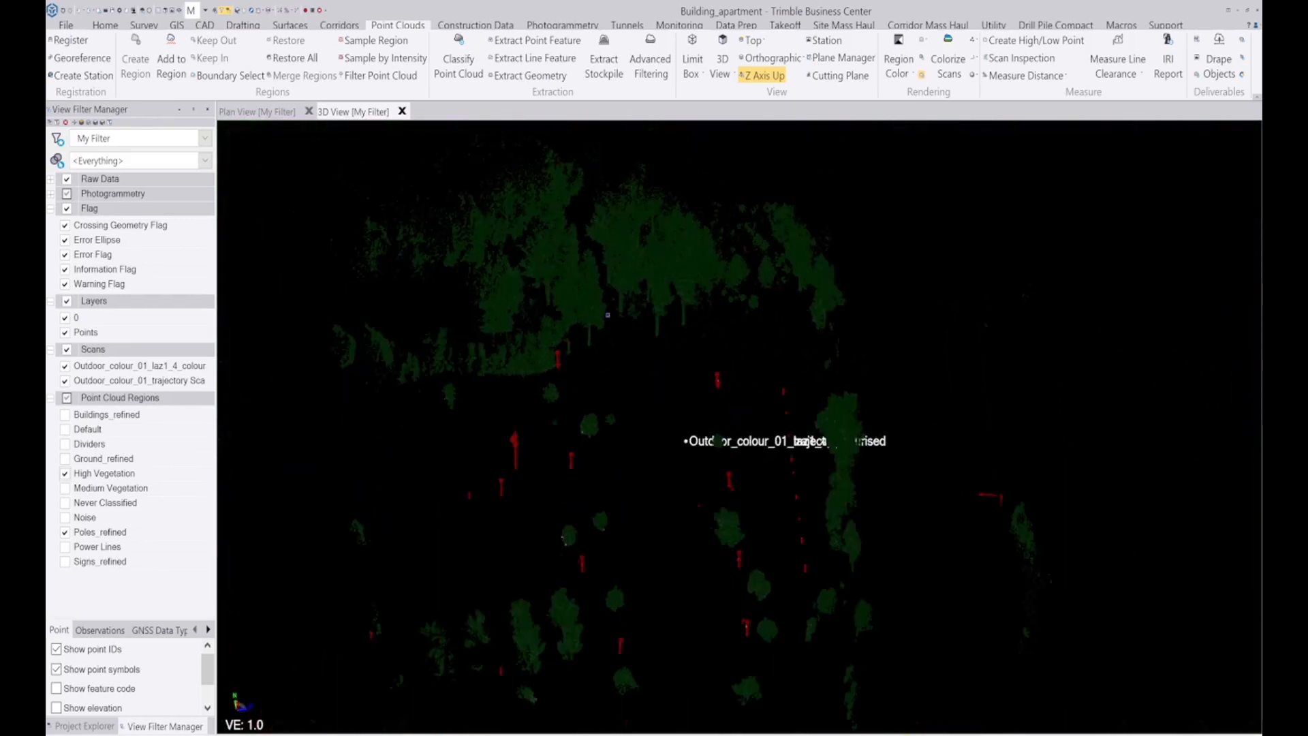
scroll(779, 619, "up", 4)
scroll(761, 443, "up", 2)
middle_click_drag(780, 434, 756, 403)
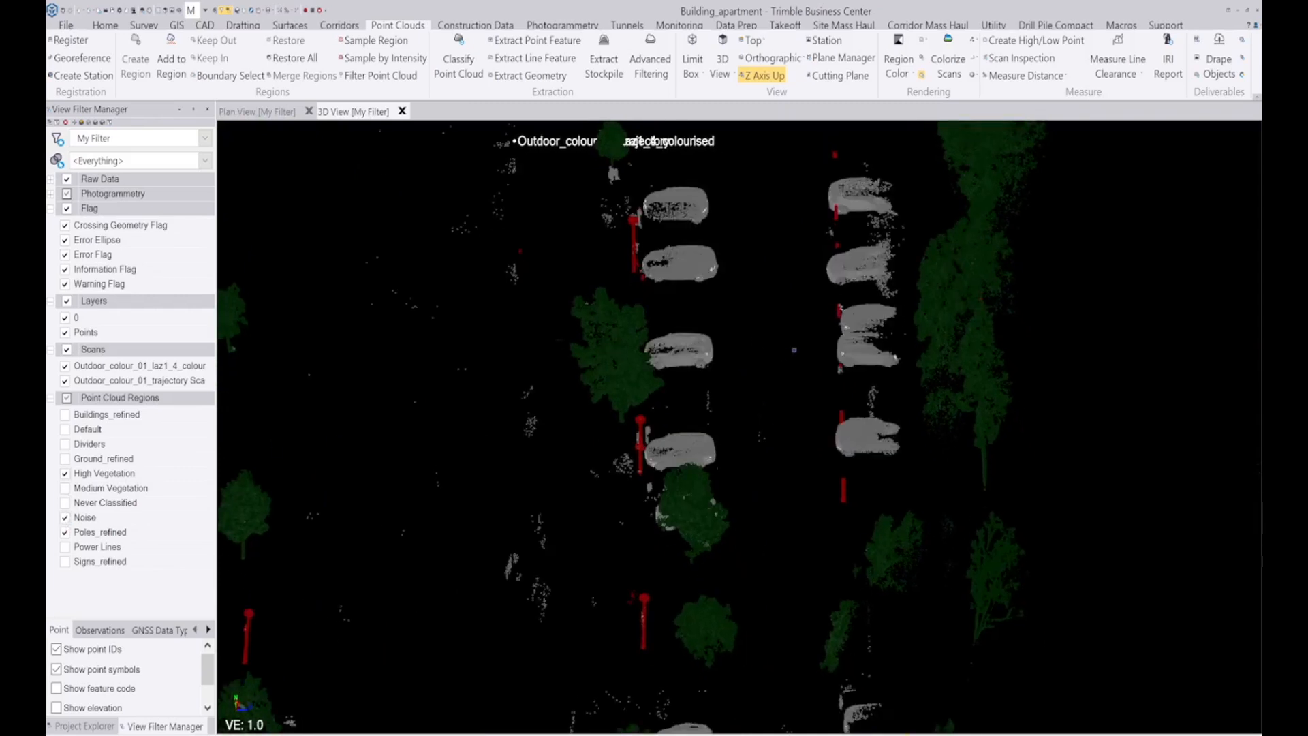
Examine the parked cars in the Noise region alongside the surrounding trees and poles
scroll(781, 387, "down", 5)
scroll(756, 285, "up", 3)
middle_click_drag(781, 367, 698, 379)
scroll(623, 301, "up", 2)
scroll(698, 379, "up", 3)
scroll(699, 379, "up", 1)
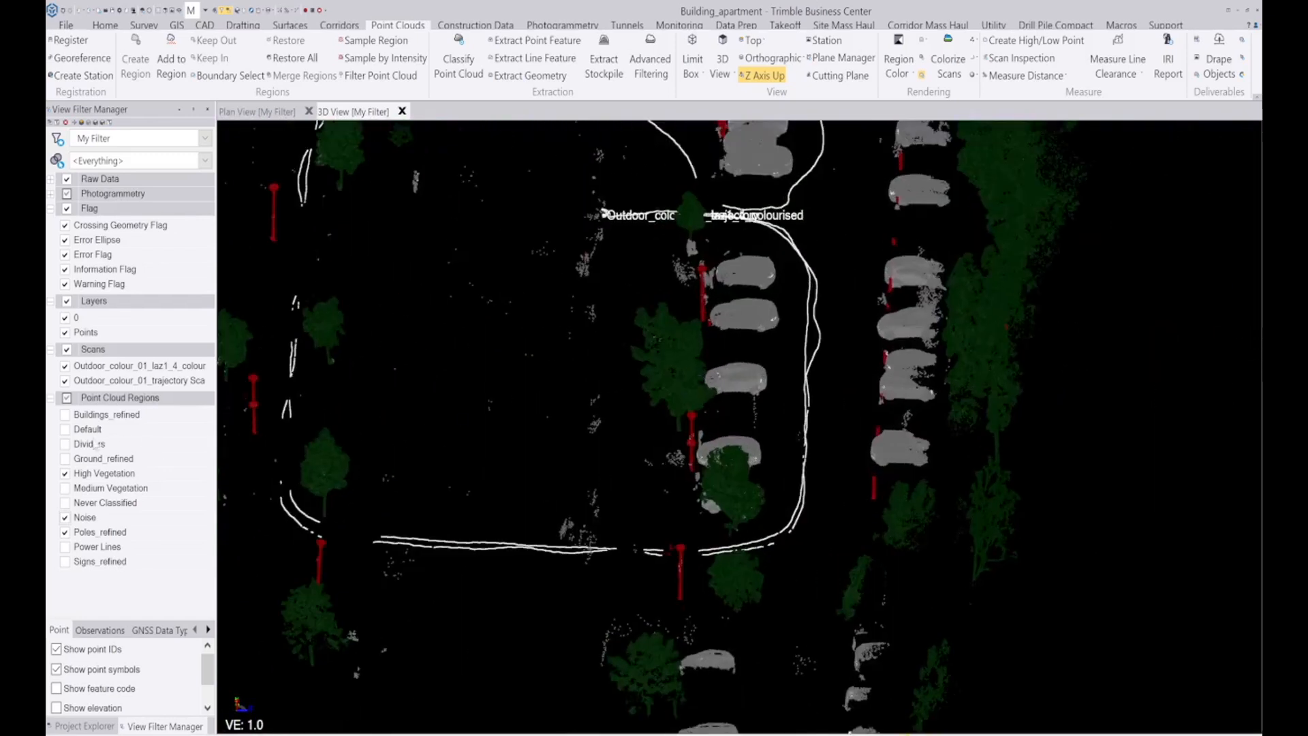
Display the Ground_refined region and hide the High Vegetation, Noise and Poles_refined regions
left_click(65, 459)
left_click(64, 473)
left_click(64, 518)
left_click(64, 532)
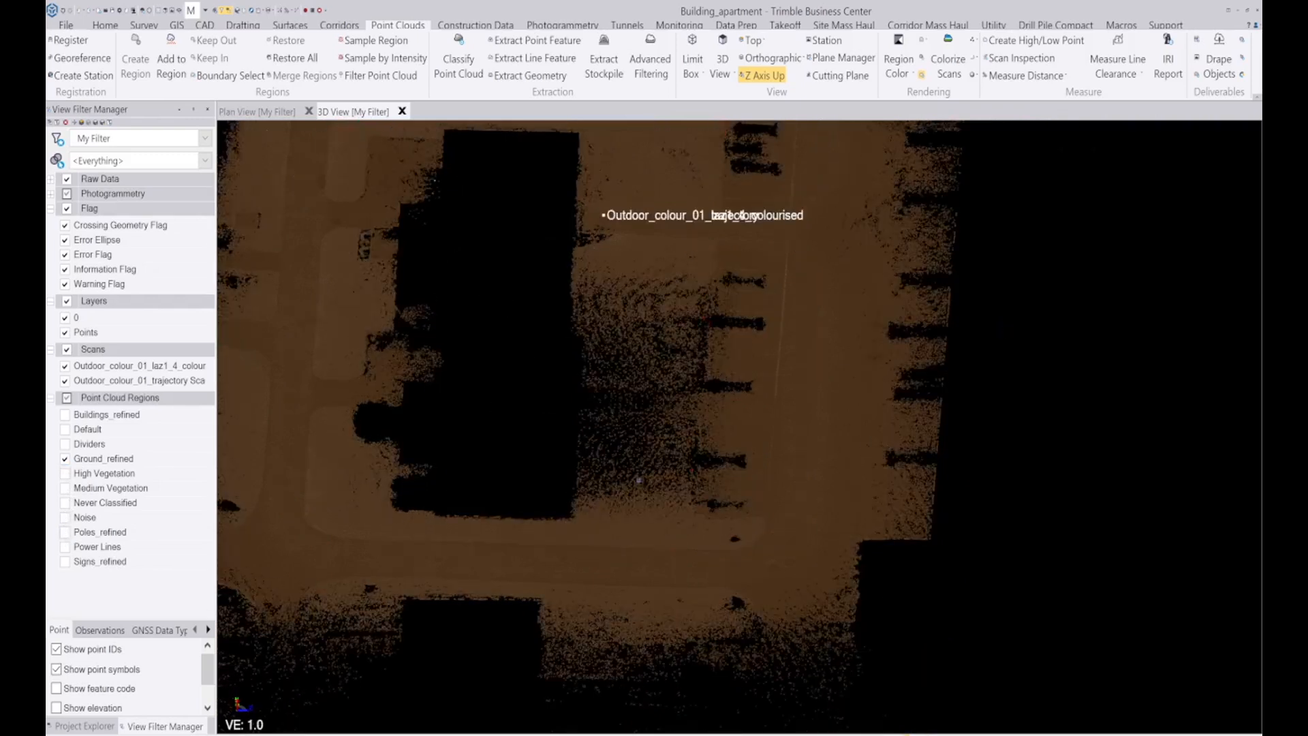
middle_click_drag(622, 449, 665, 467)
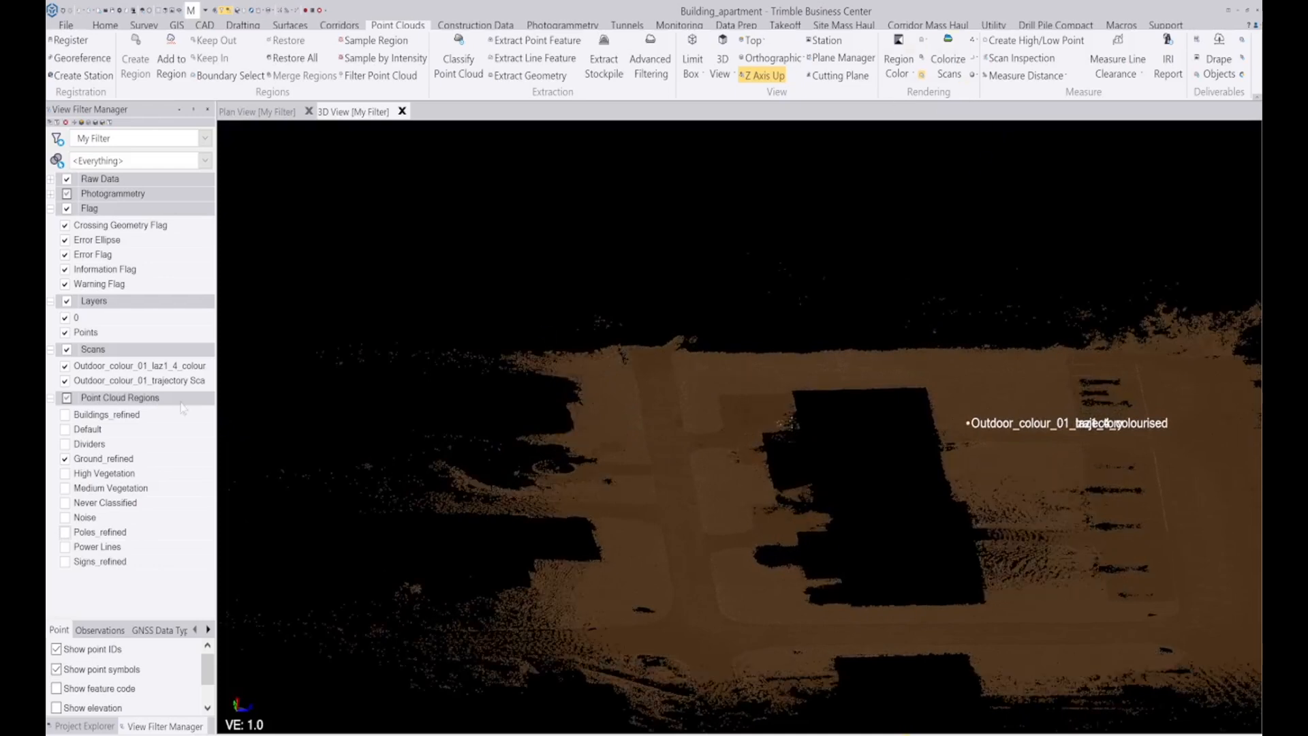
Set the point cloud rendering of the ground to True Color
left_click(899, 73)
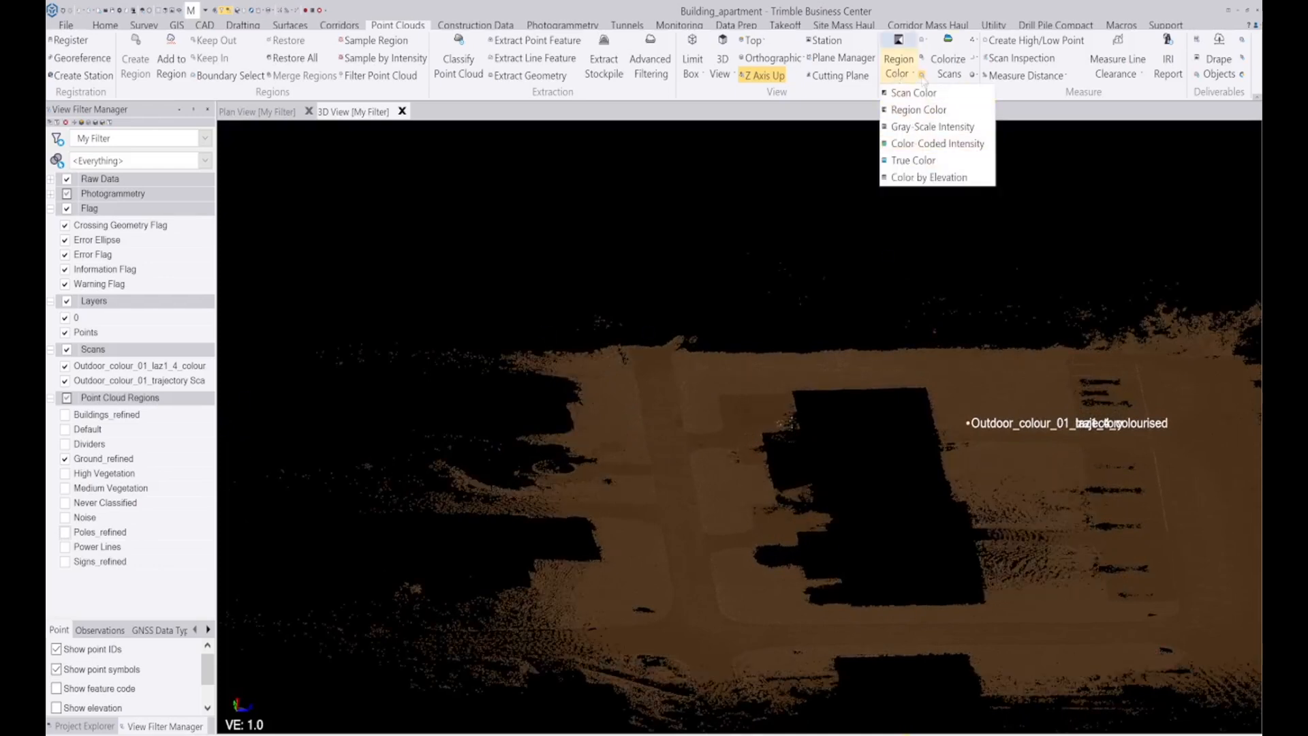
left_click(917, 161)
middle_click_drag(688, 447, 631, 375)
mouse_move(1063, 654)
middle_mouse_down()
mouse_move(913, 514)
mouse_move(909, 438)
middle_mouse_up()
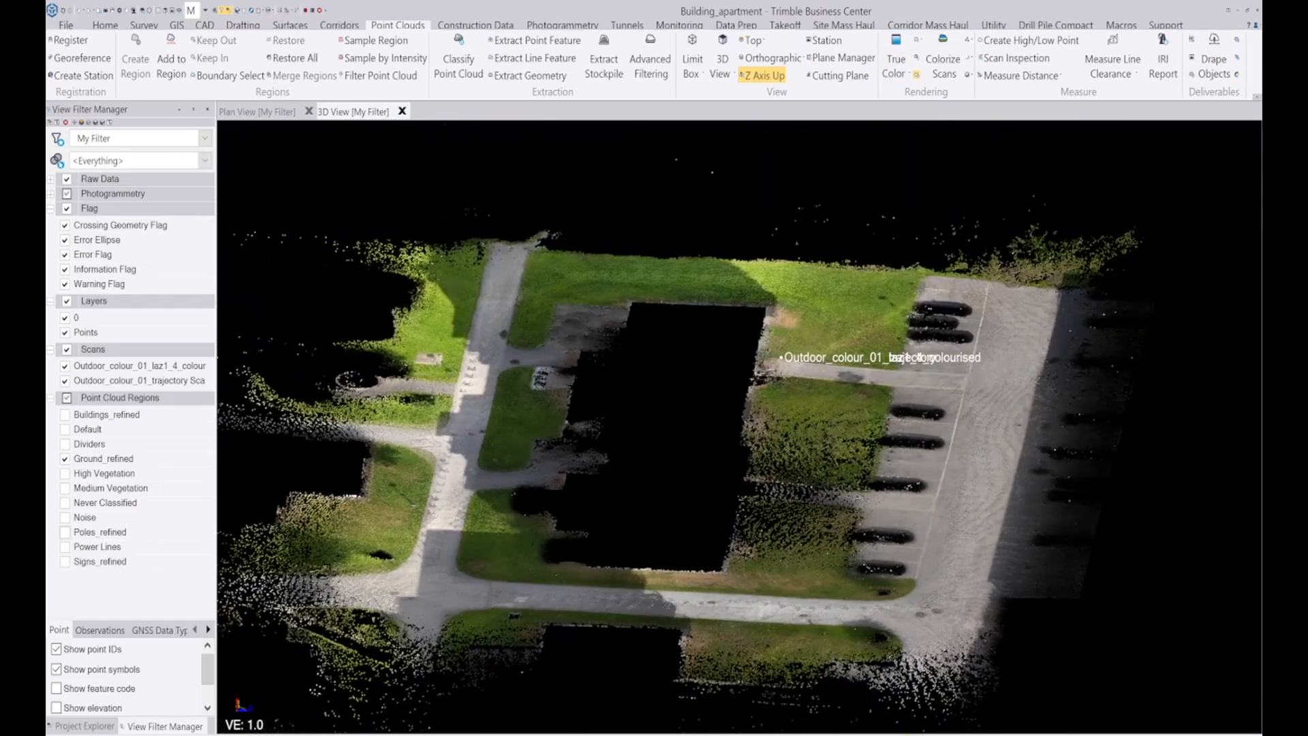
Check the Buildings_refined region against the coloured ground, hide it again and examine the ground points from above
left_click(65, 414)
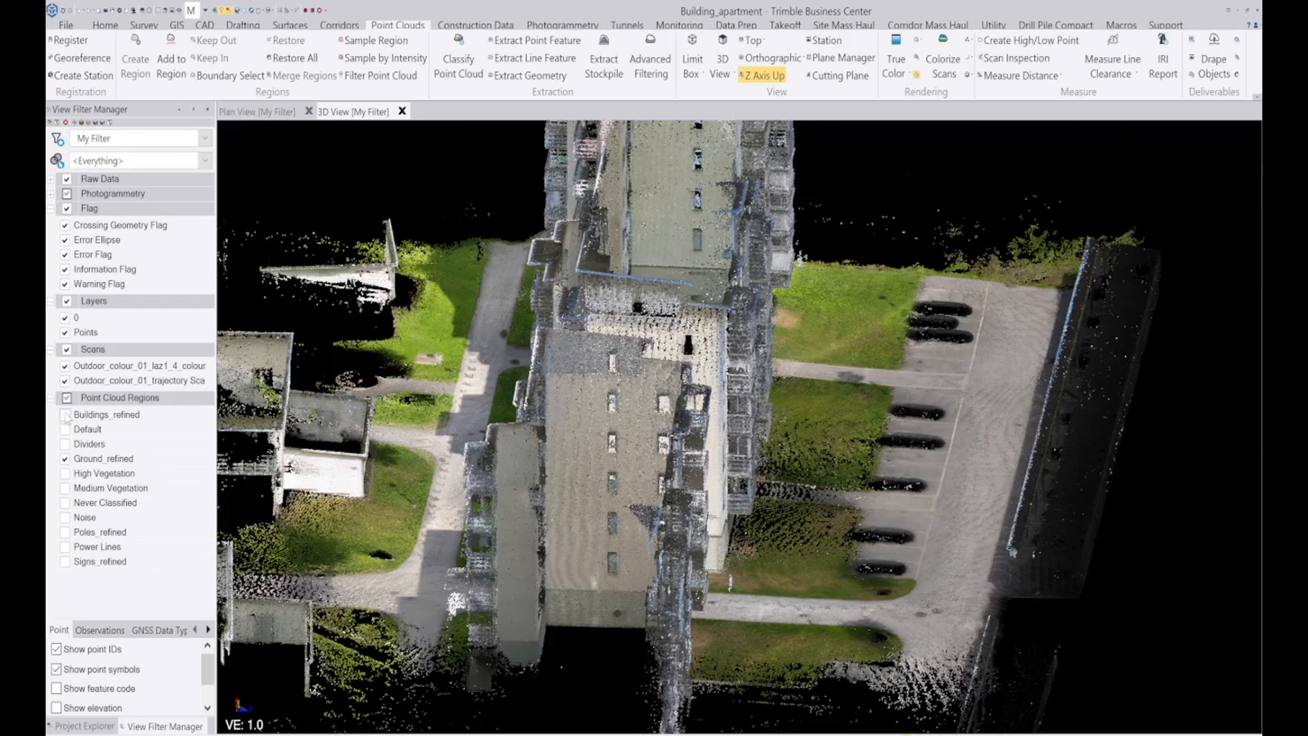
left_click(65, 415)
right_click_drag(581, 364, 715, 383)
scroll(472, 286, "down", 2)
scroll(473, 285, "down", 1)
scroll(695, 415, "up", 2)
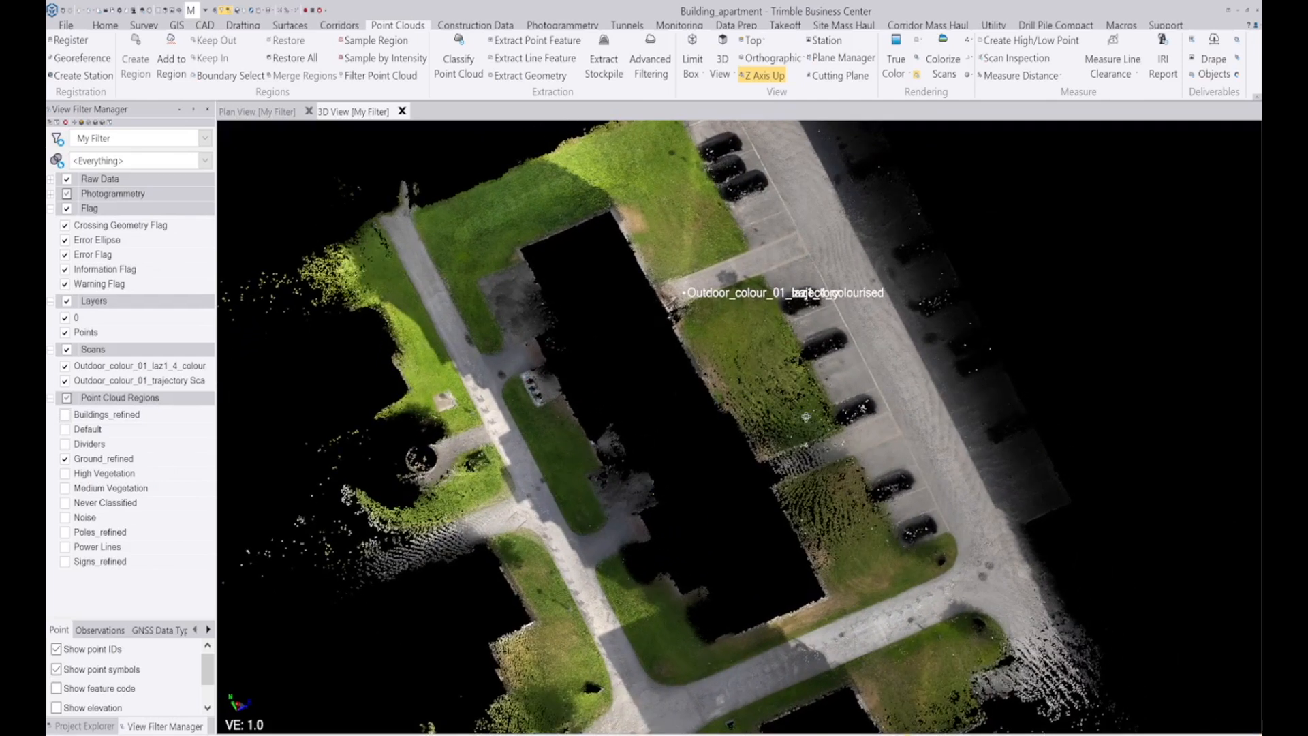
right_click_drag(806, 416, 862, 341)
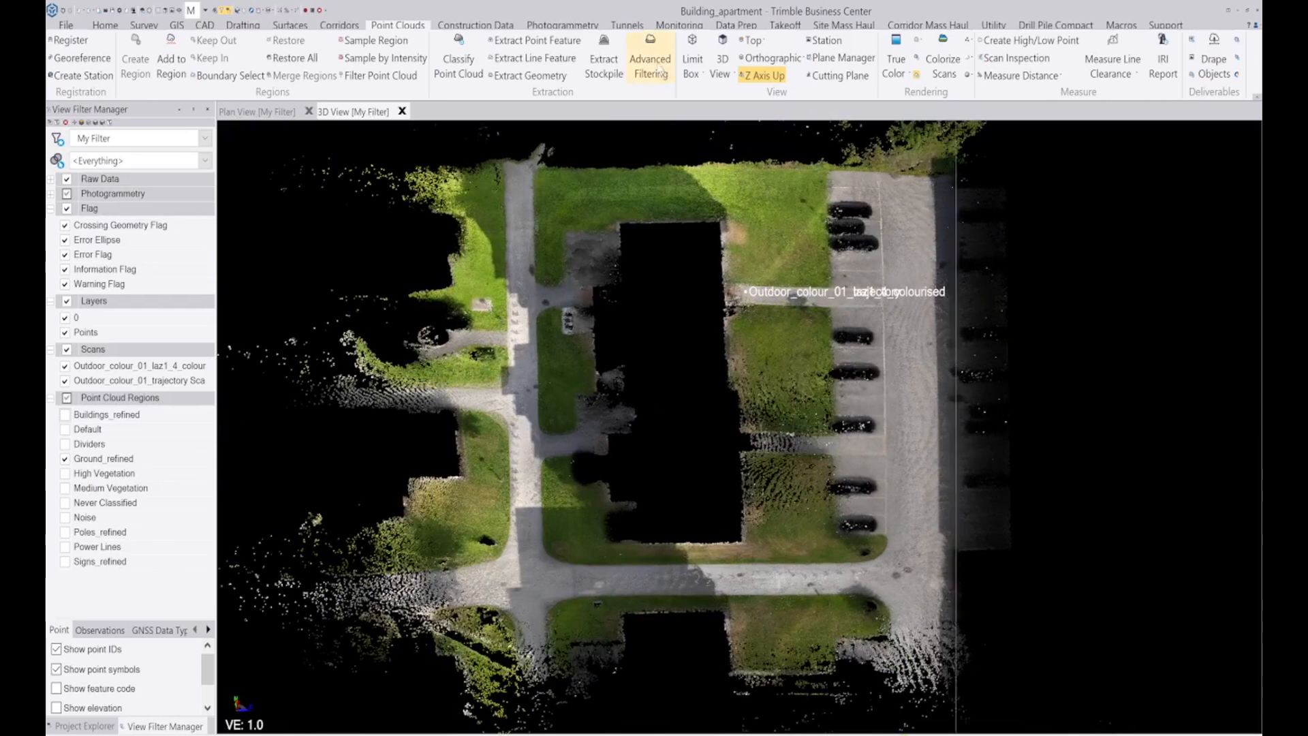
Start Advanced Filtering on the Ground_refined region, naming the filtered region Ground_filtered with a cell size of 0.5
left_click(661, 68)
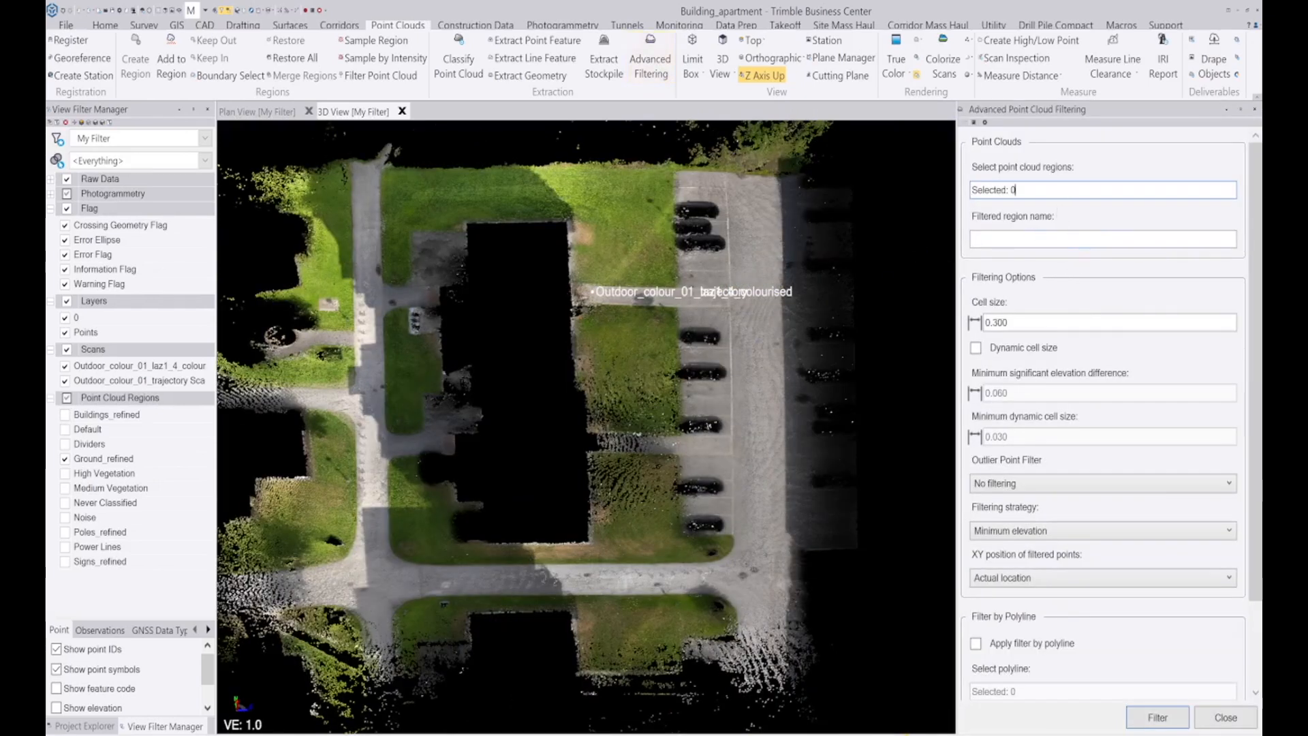
left_click(751, 357)
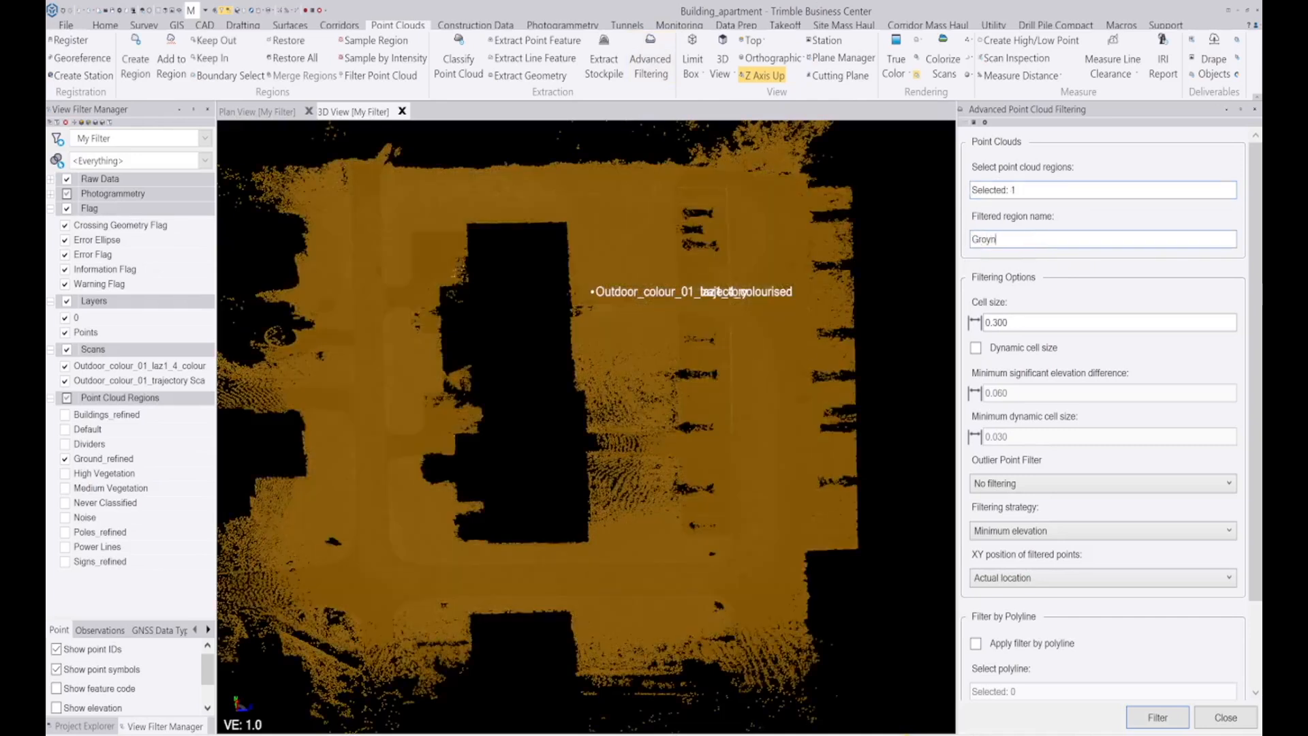
type("Ground")
left_click_drag(1049, 321, 991, 324)
key("BackSpace")
type(".5")
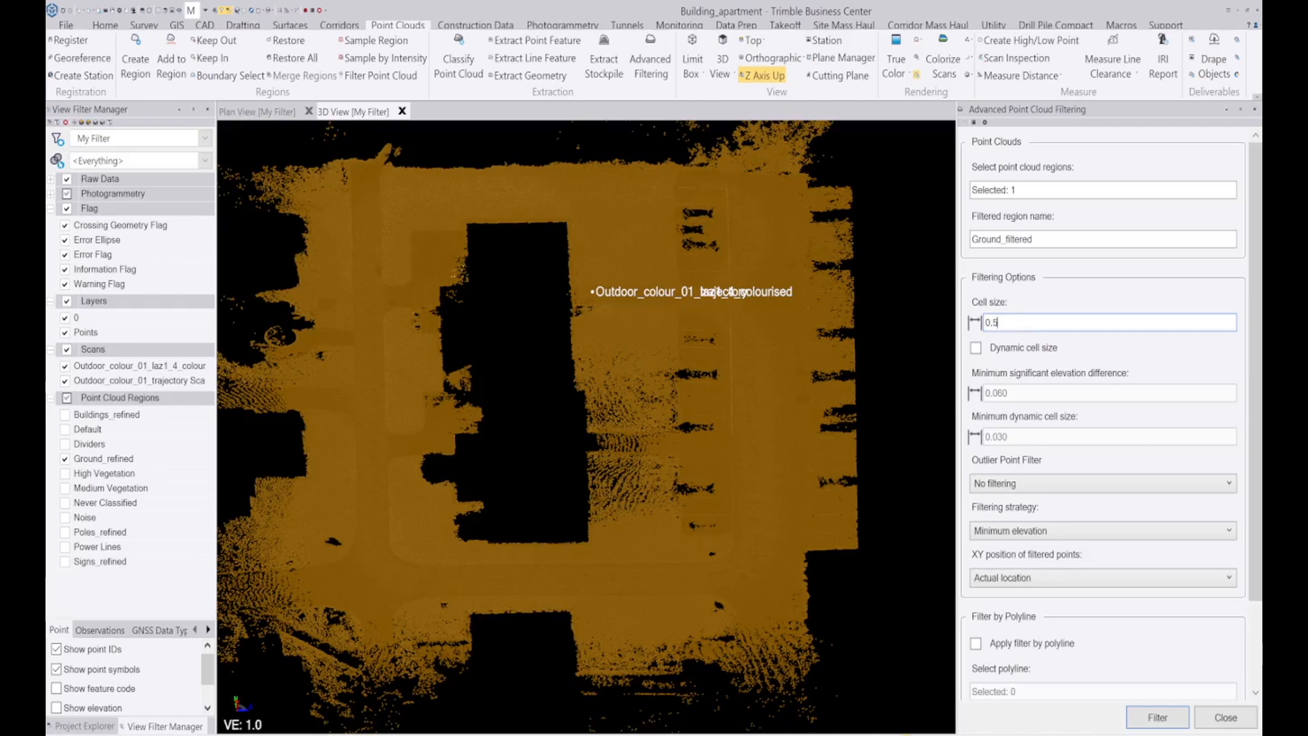
Enable dynamic cell size with a minimum significant elevation difference of 0.2 and a minimum dynamic cell size of 0.1
left_click(976, 348)
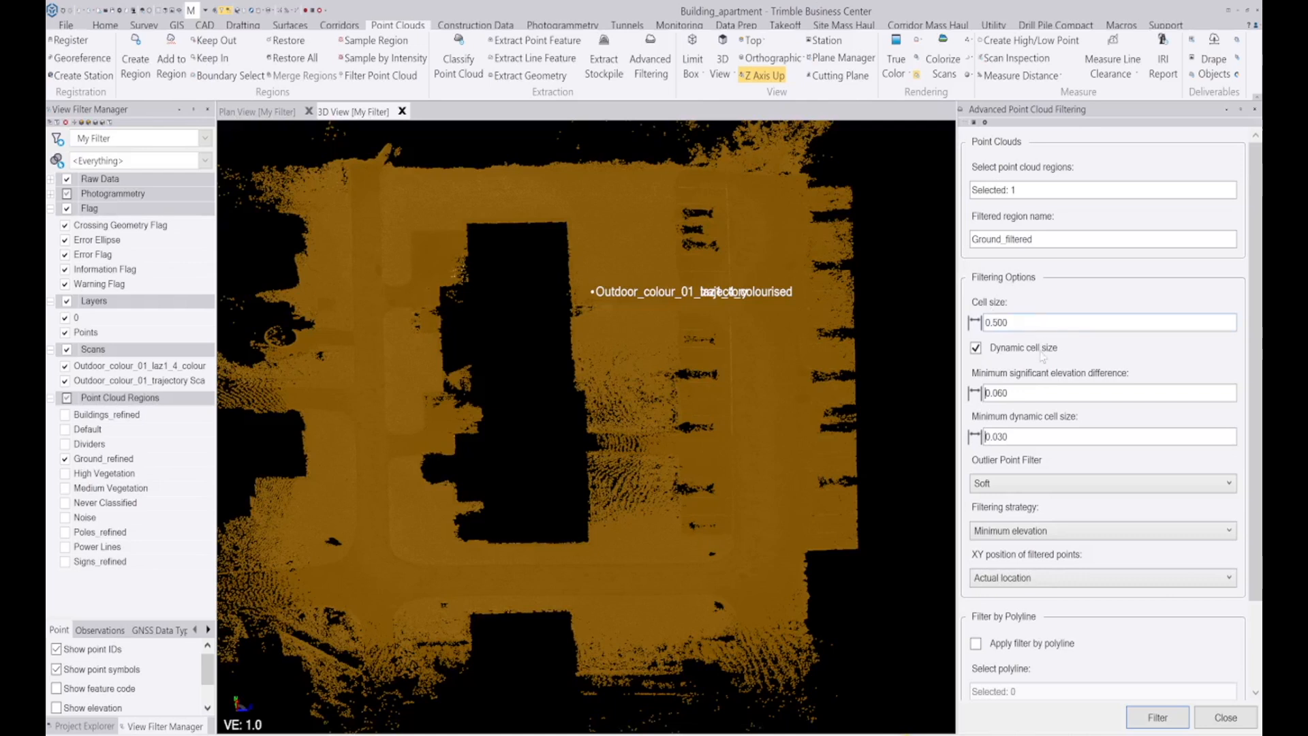
left_click(1029, 389)
left_click(1024, 392)
double_click(1002, 393)
type("0.2")
left_click(1030, 436)
type("1")
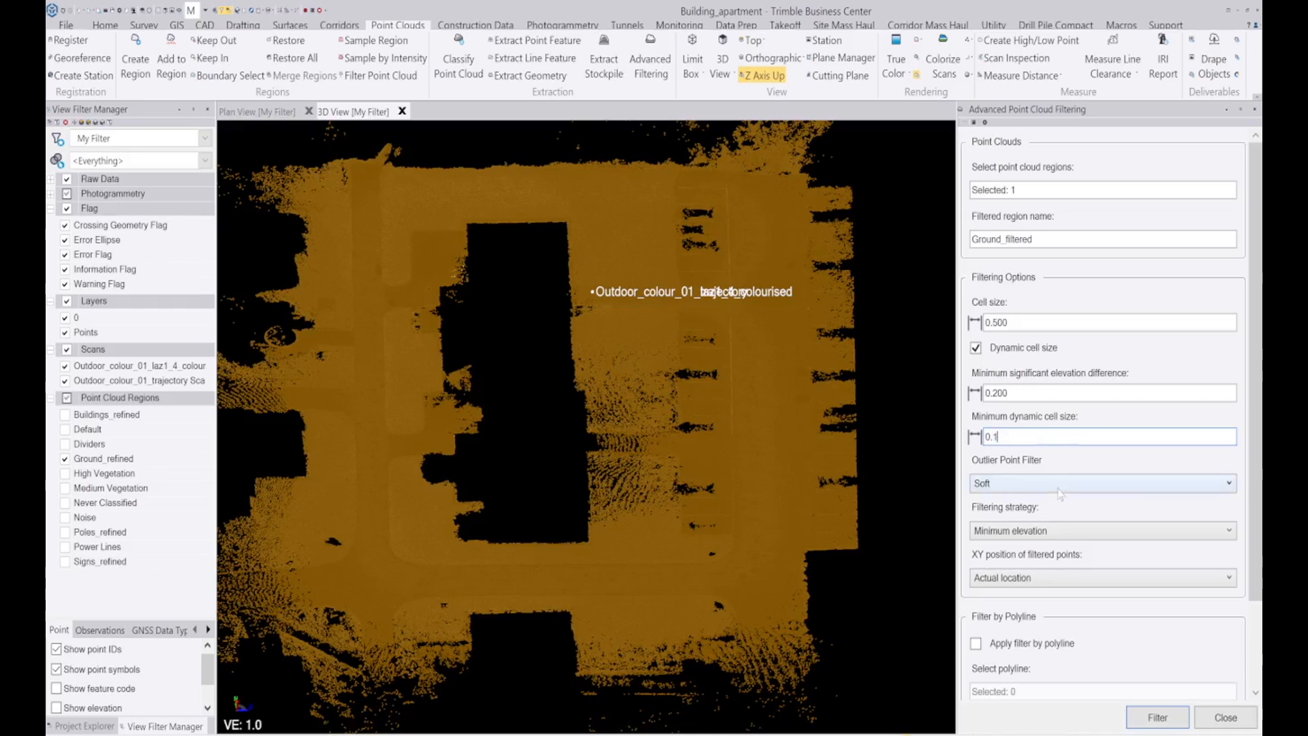
Set the outlier point filter to Strong and run the filtering, keeping minimum elevation and actual location
scroll(1061, 490, "down", 1)
left_click(1024, 443)
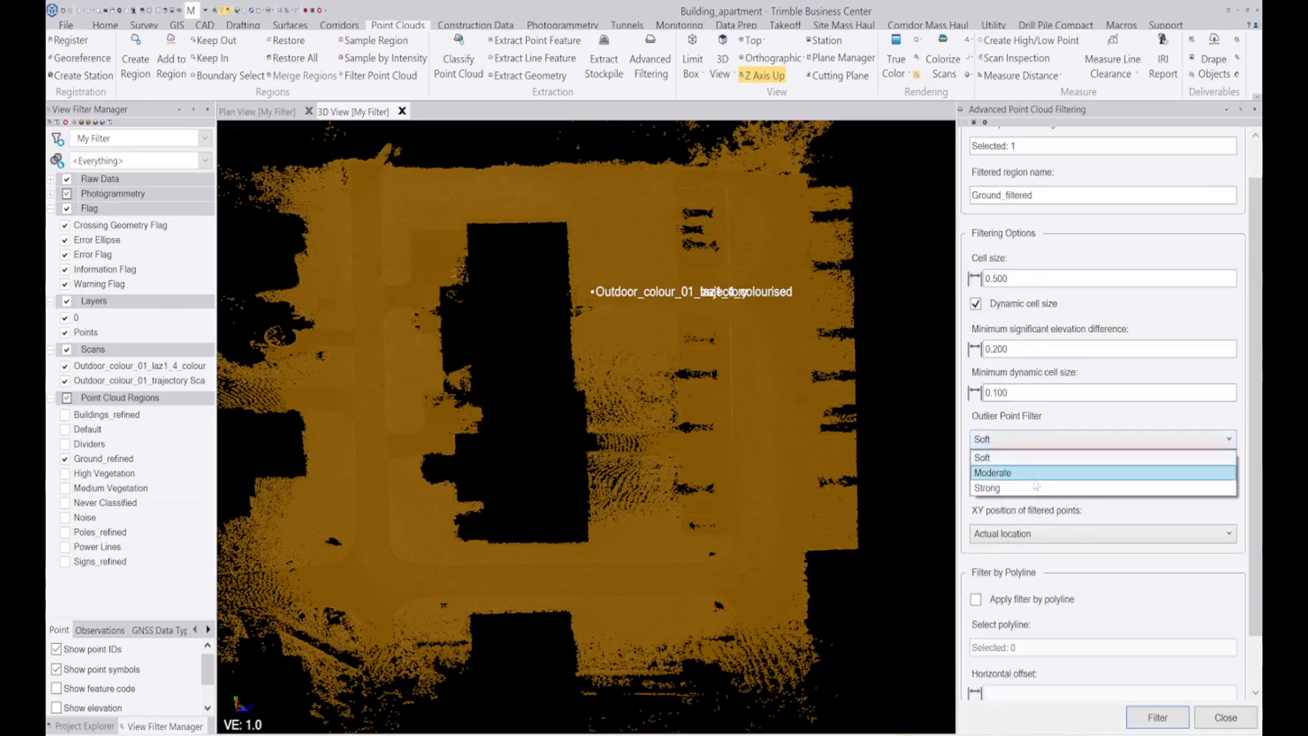
left_click(988, 487)
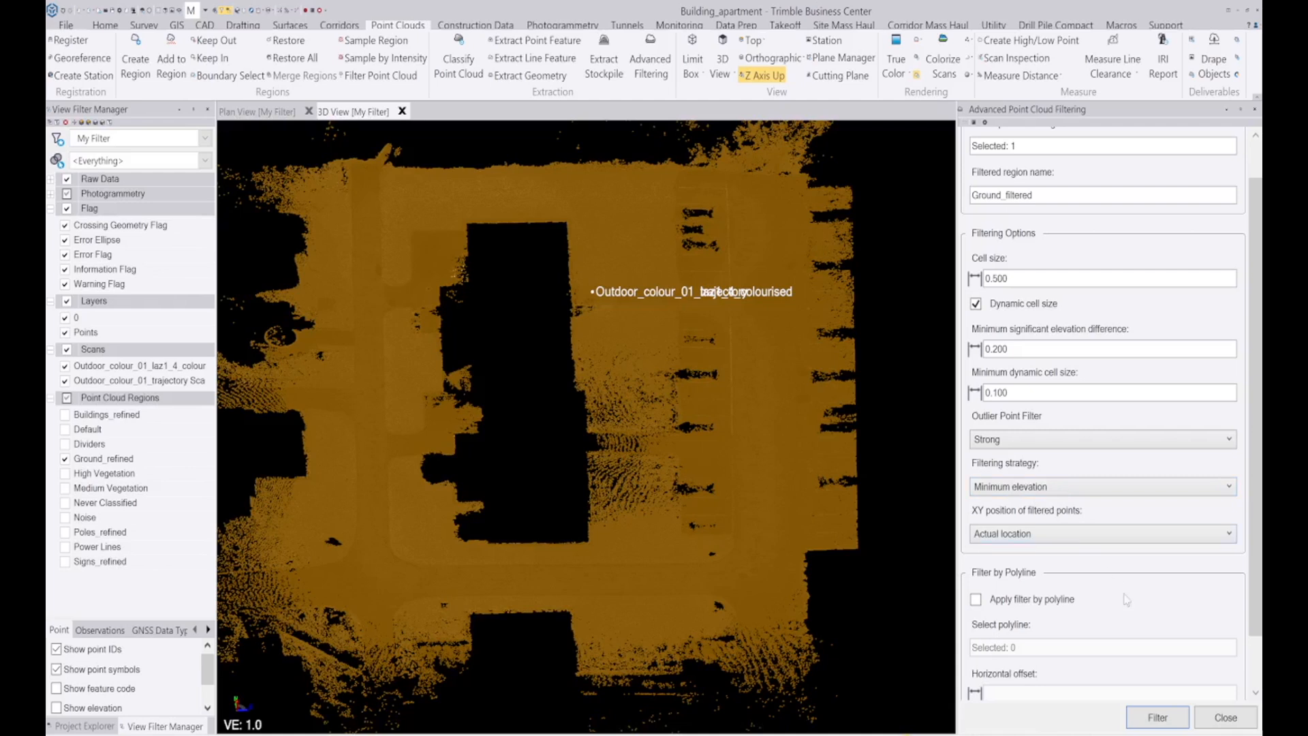
left_click(1158, 718)
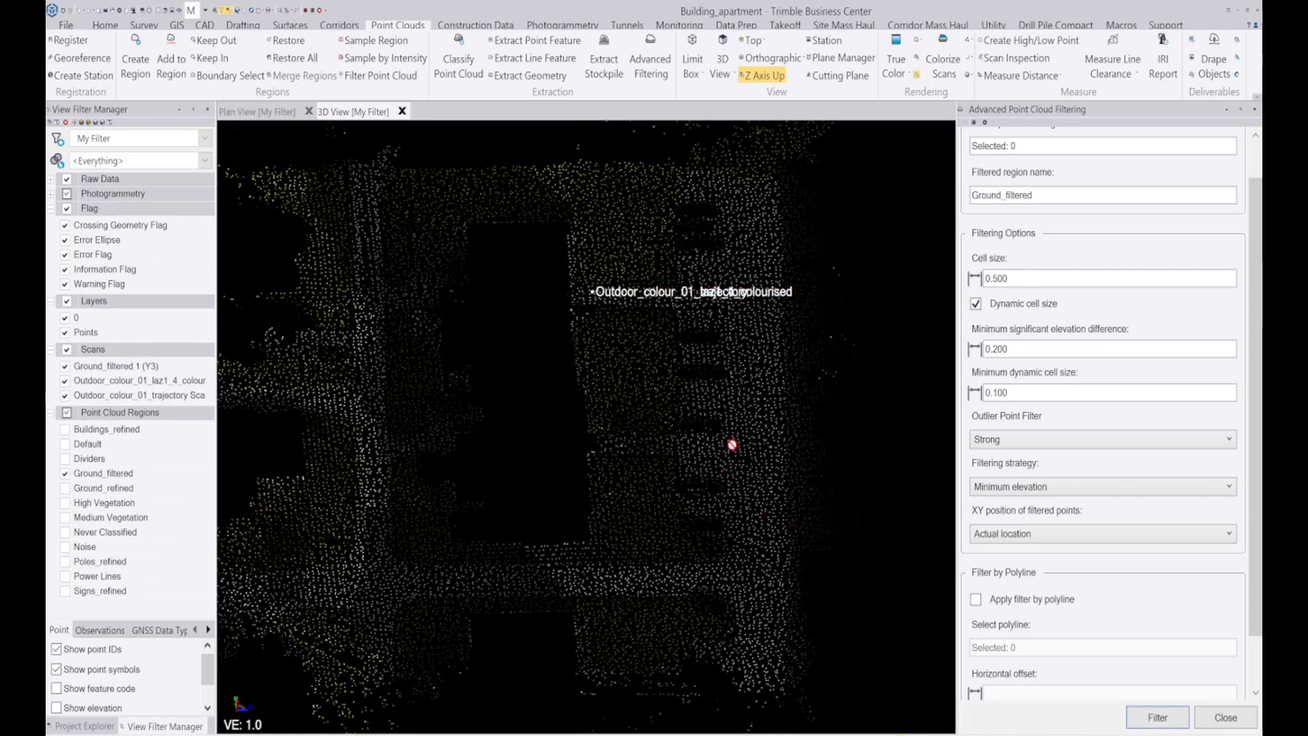
Examine the point spacing and coverage of the filtered ground points from several angles
scroll(728, 444, "down", 3)
scroll(579, 473, "down", 1)
middle_click_drag(579, 472, 802, 393)
scroll(801, 394, "up", 3)
middle_click_drag(730, 427, 759, 419)
middle_click_drag(377, 390, 444, 380)
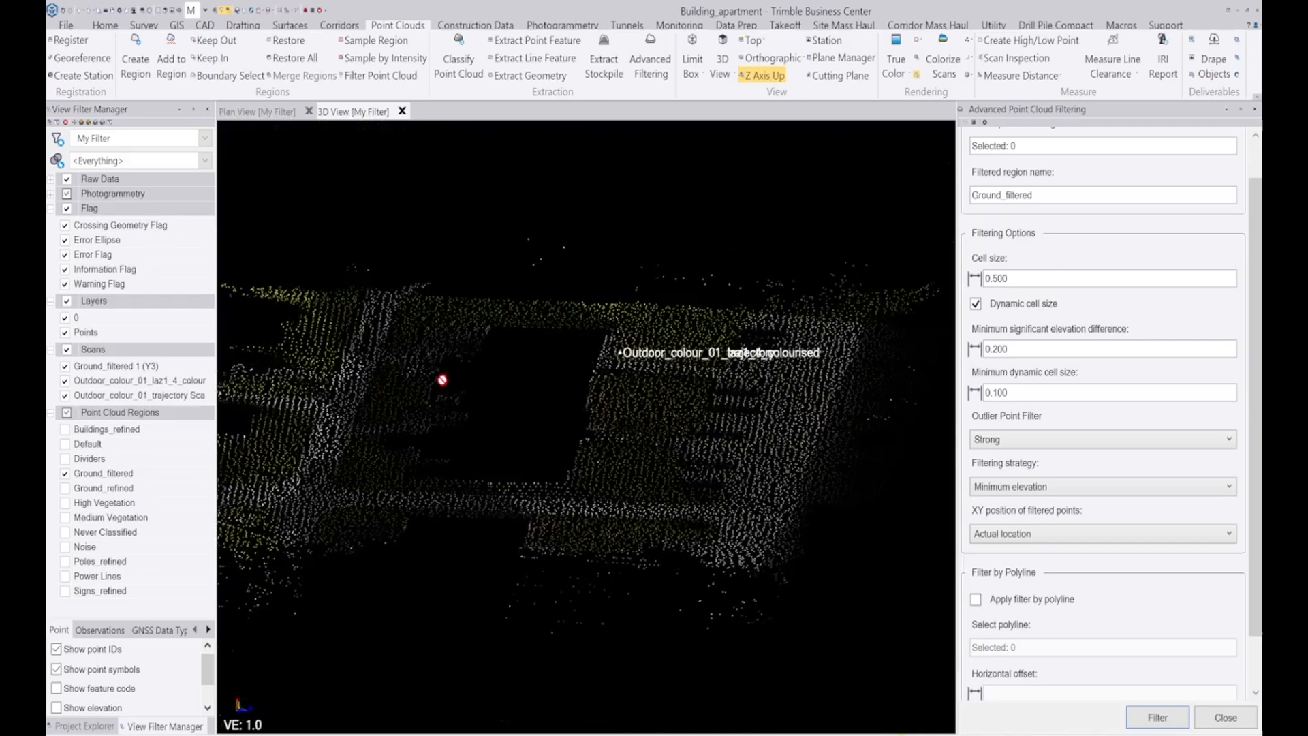
scroll(450, 415, "up", 3)
middle_click_drag(648, 497, 646, 415)
Compare the full Ground_refined region with the filtered ground points, leaving only Ground_filtered displayed
left_click(65, 488)
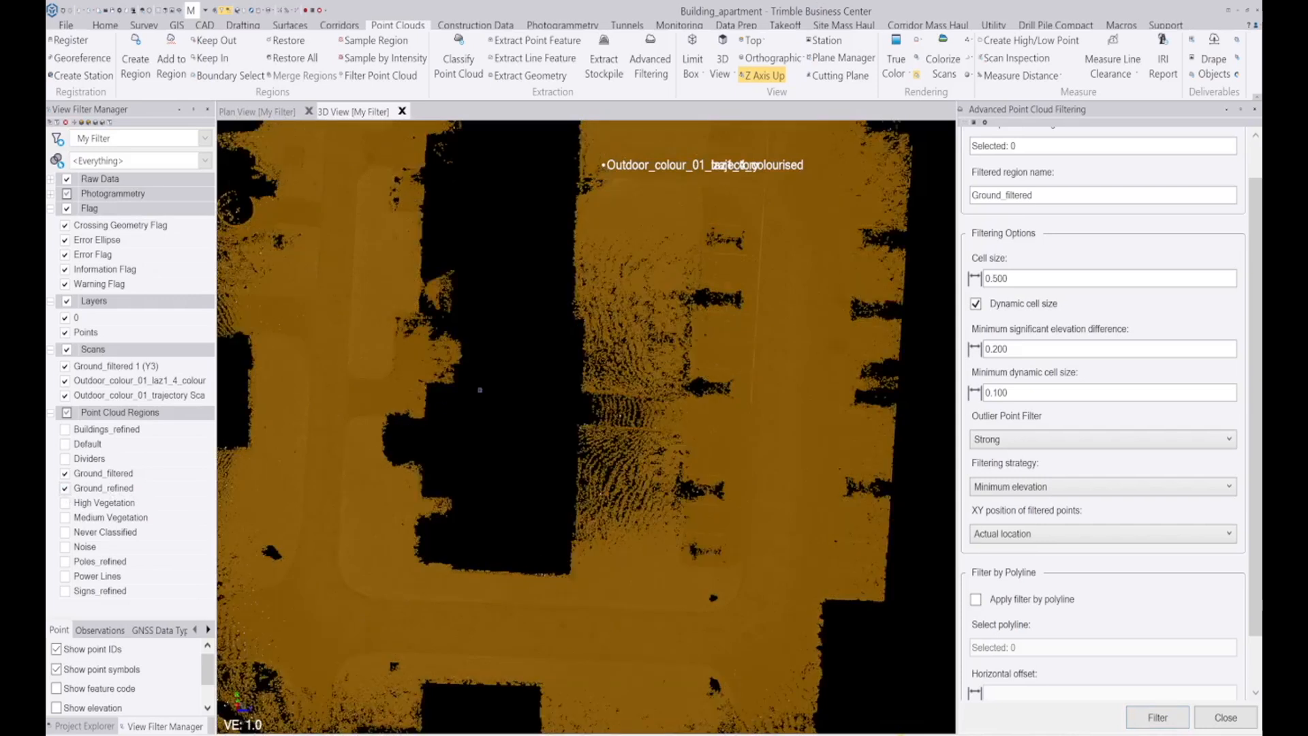
scroll(484, 403, "down", 5)
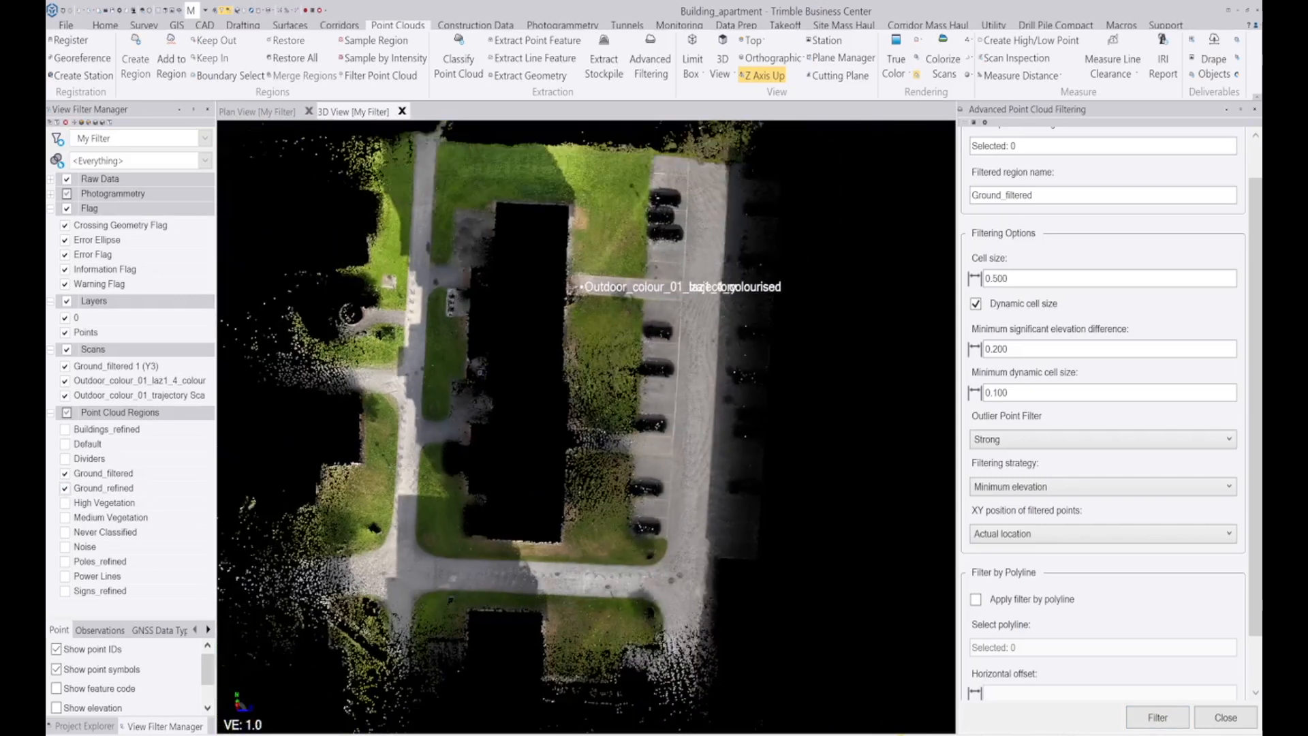
scroll(477, 381, "up", 6)
left_click(65, 489)
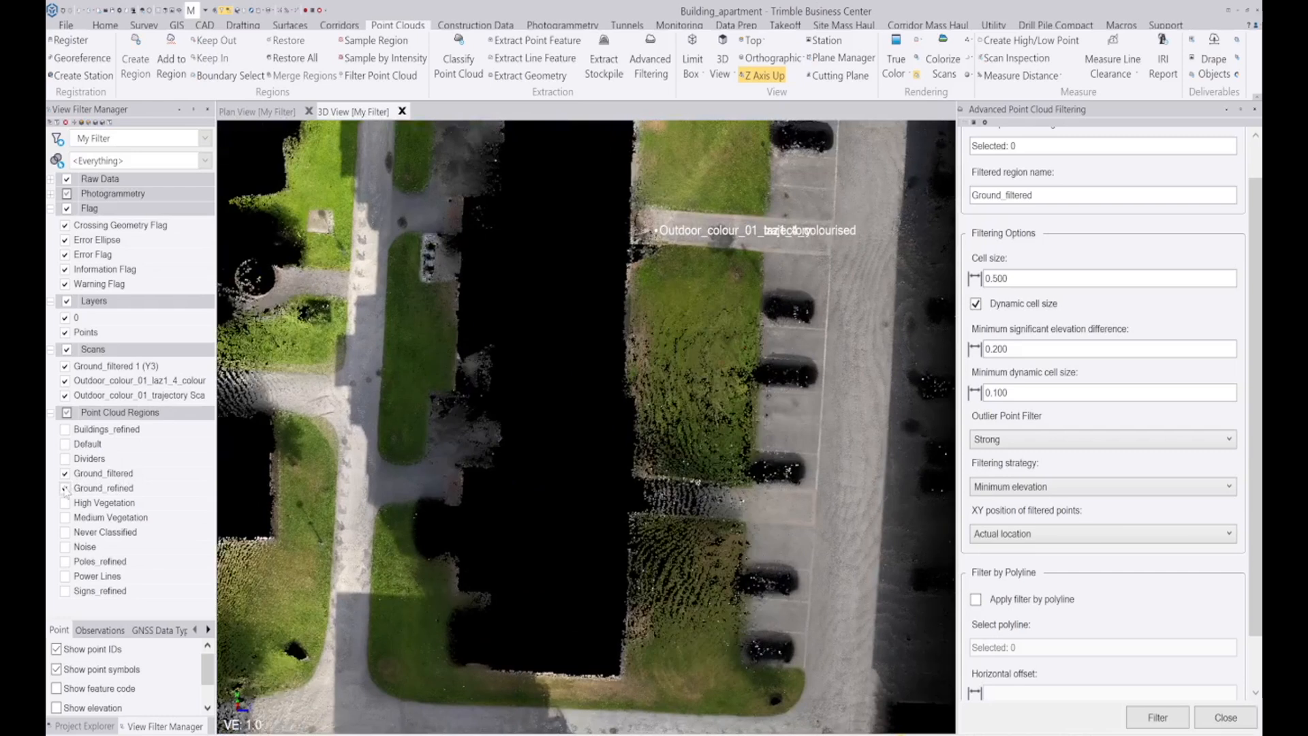
left_click(66, 489)
middle_click_drag(533, 476, 523, 379)
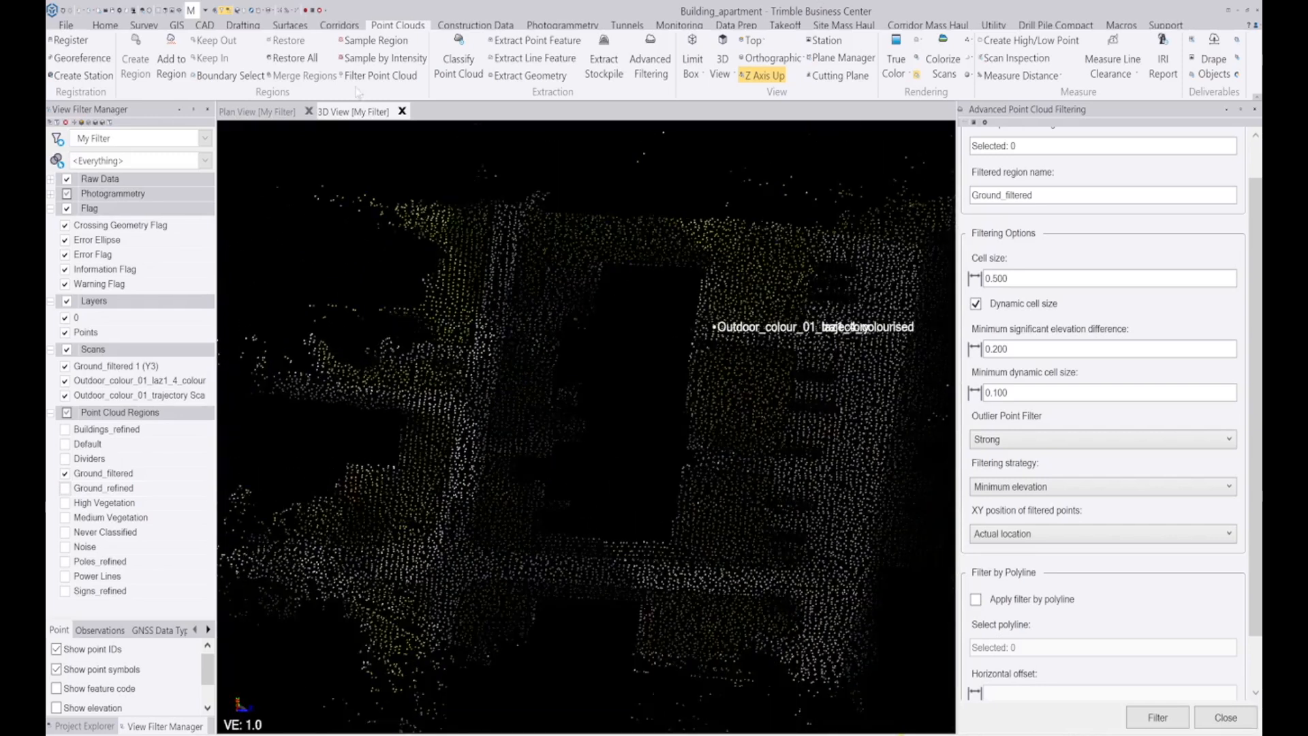
Create a surface named Ground_surface from the Ground_filtered points, with unclassified classification and DarkGray colour
left_click(280, 24)
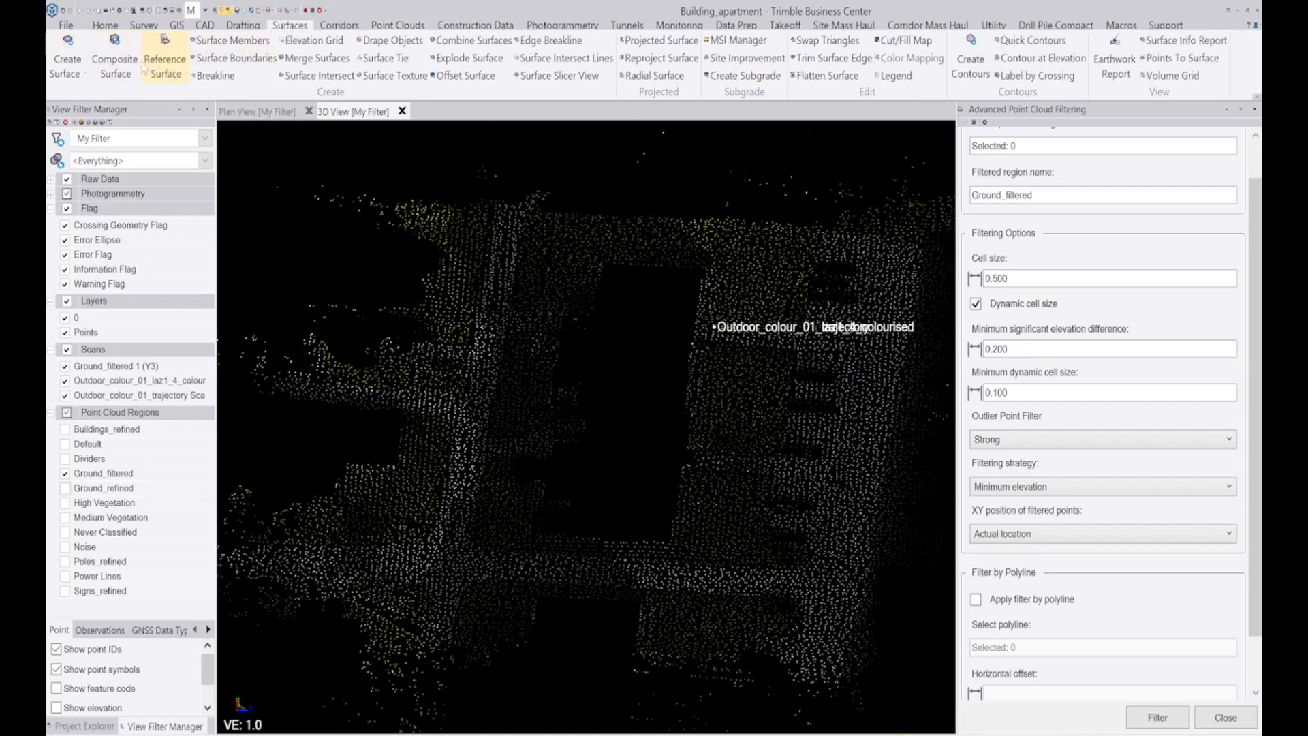
left_click(71, 48)
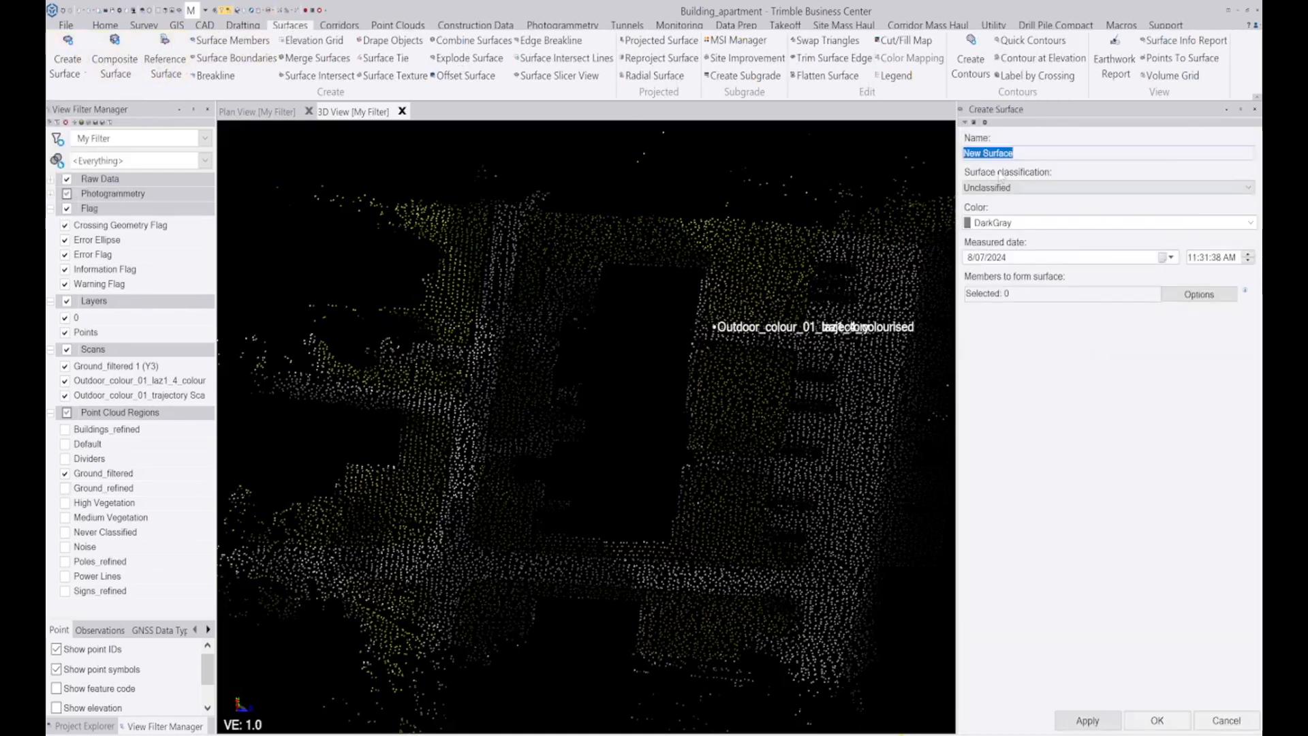
type("Ground_s")
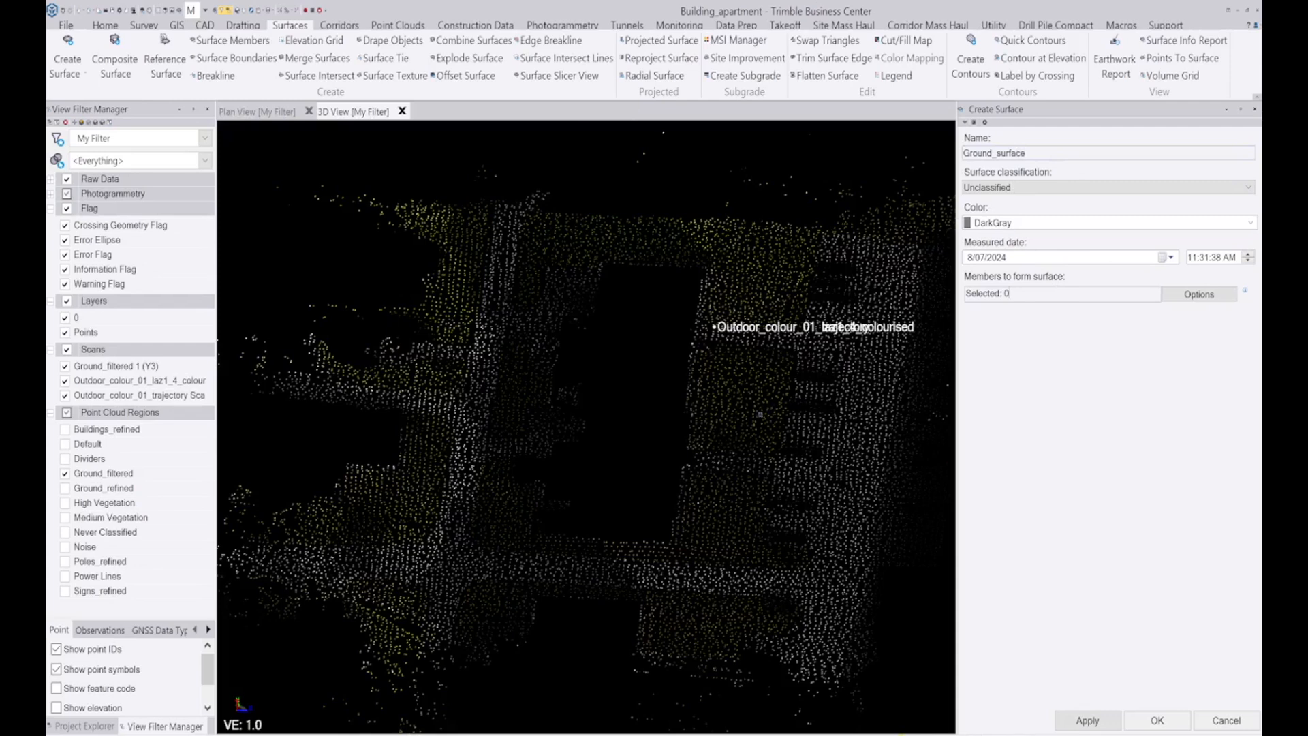
left_click(763, 417)
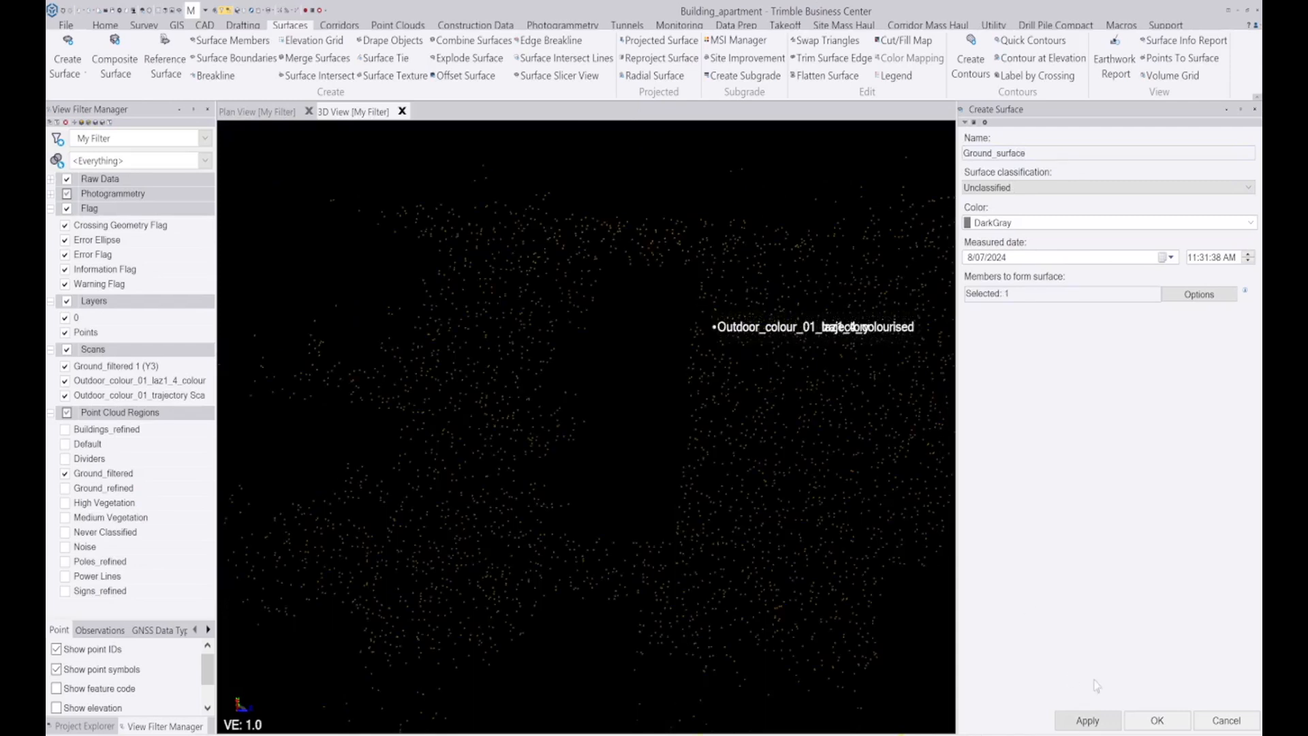
left_click(1157, 722)
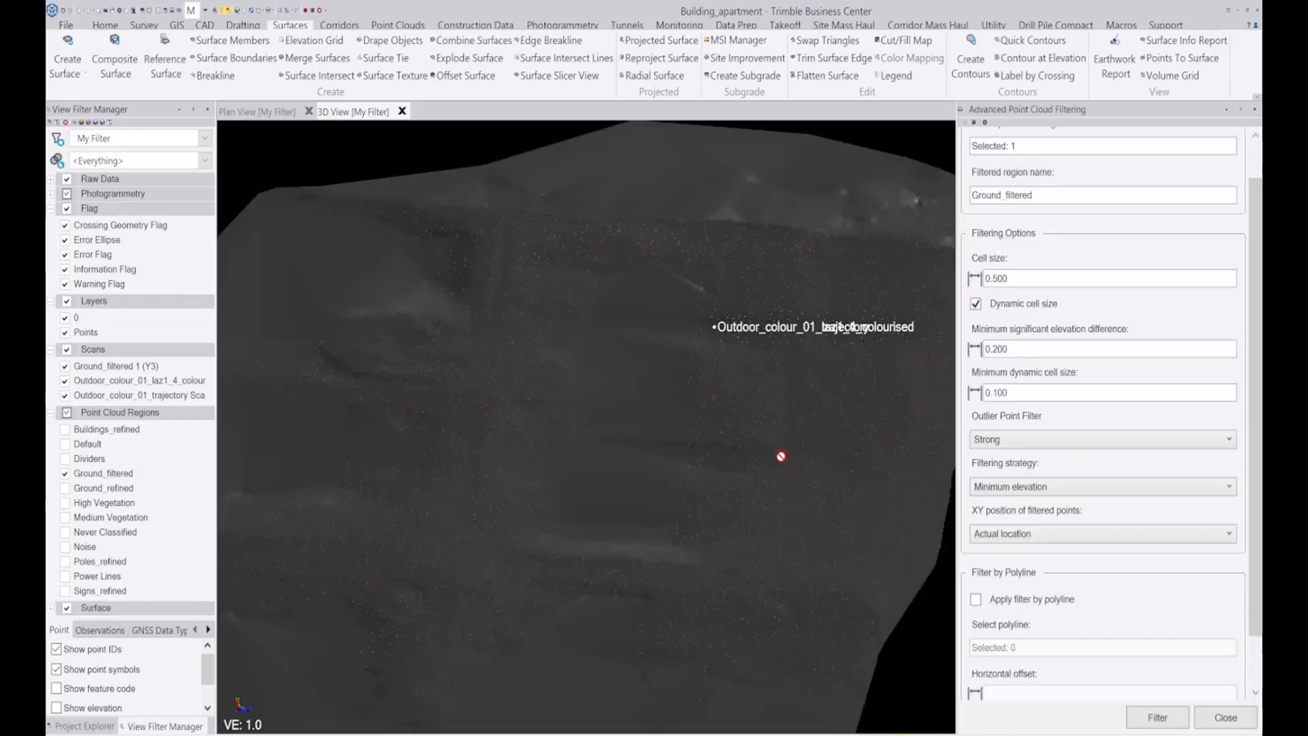
Inspect the new ground surface from several angles and close the Advanced Point Cloud Filtering command
scroll(644, 412, "up", 1)
middle_click_drag(644, 413, 651, 395)
right_click_drag(652, 395, 612, 435)
scroll(516, 373, "down", 2)
right_click_drag(511, 409, 648, 387)
scroll(543, 397, "down", 2)
right_click_drag(543, 397, 473, 407)
left_click(1226, 718)
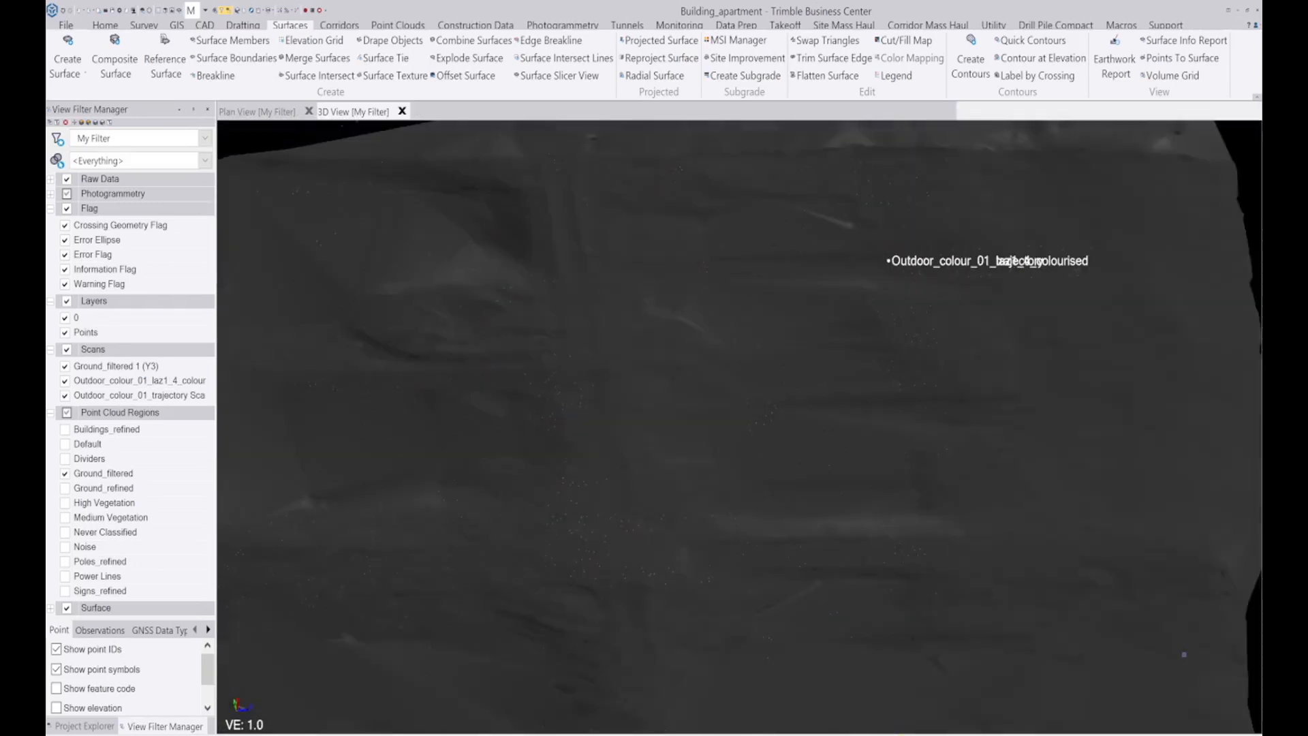
Start creating contours from Ground_surface and set the contour interval to 0.1
scroll(591, 477, "down", 2)
scroll(778, 337, "up", 2)
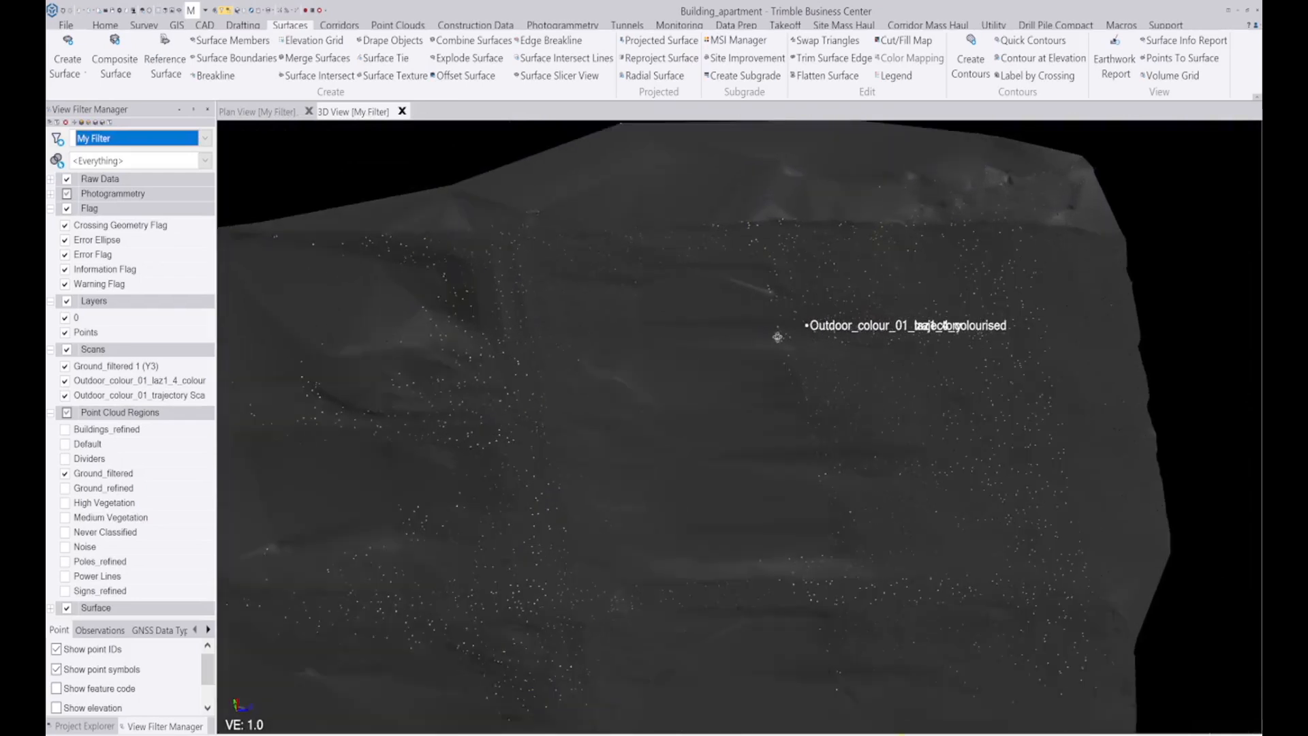
right_click_drag(779, 338, 792, 309)
left_click(971, 65)
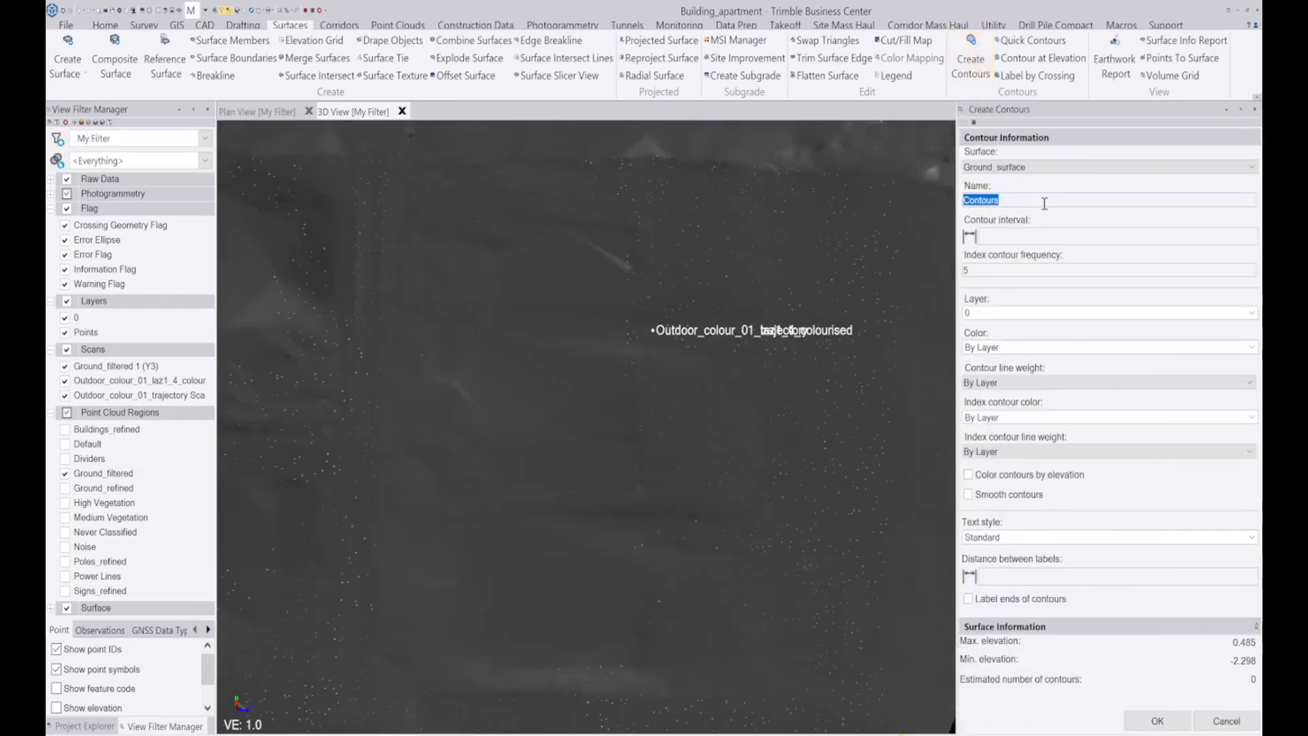
left_click(1044, 202)
type("0.1")
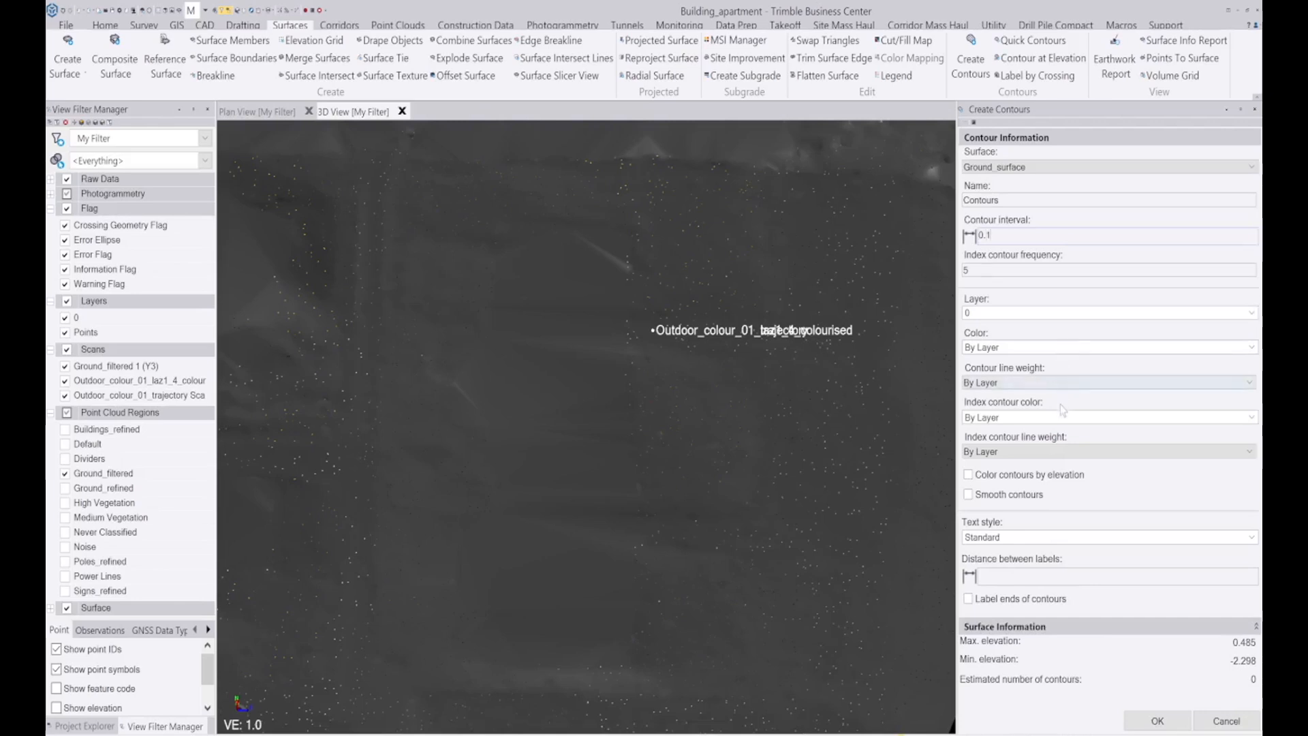
Create a new layer named Contours and assign it to the contour lines
left_click(1253, 313)
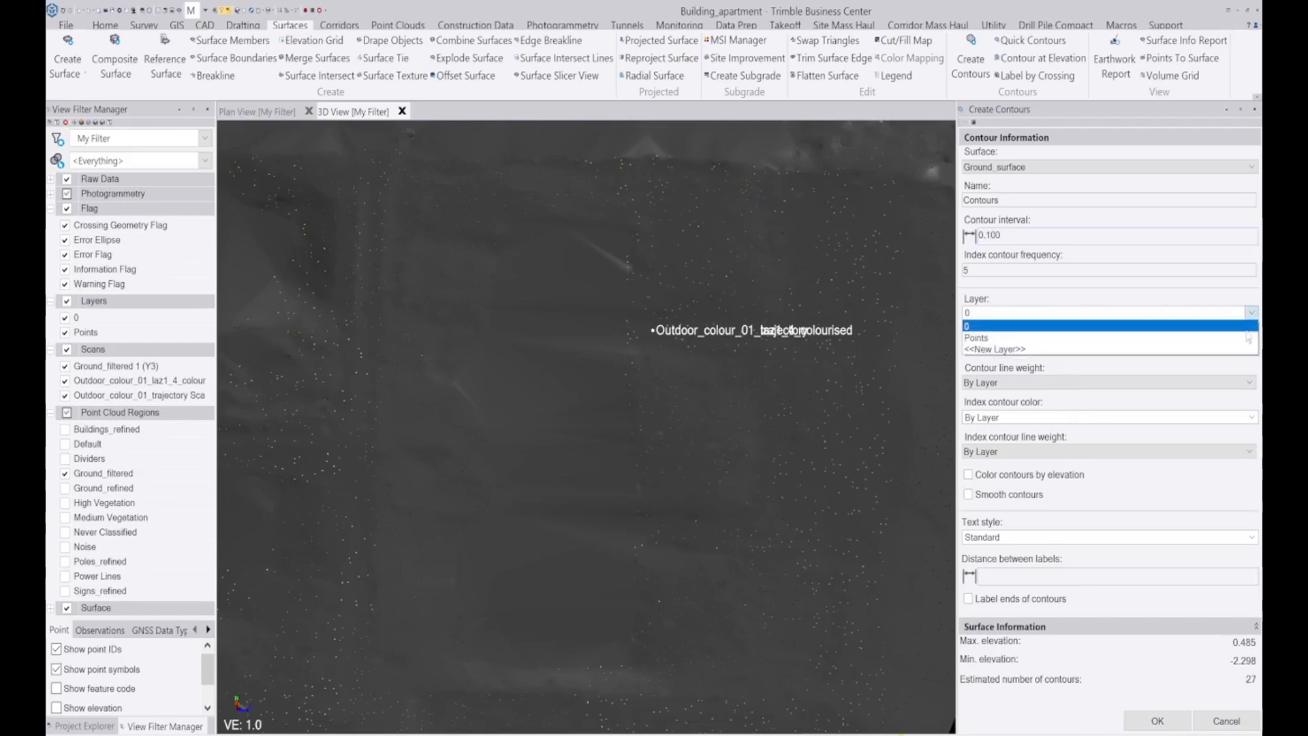
left_click(1227, 345)
type("Contours")
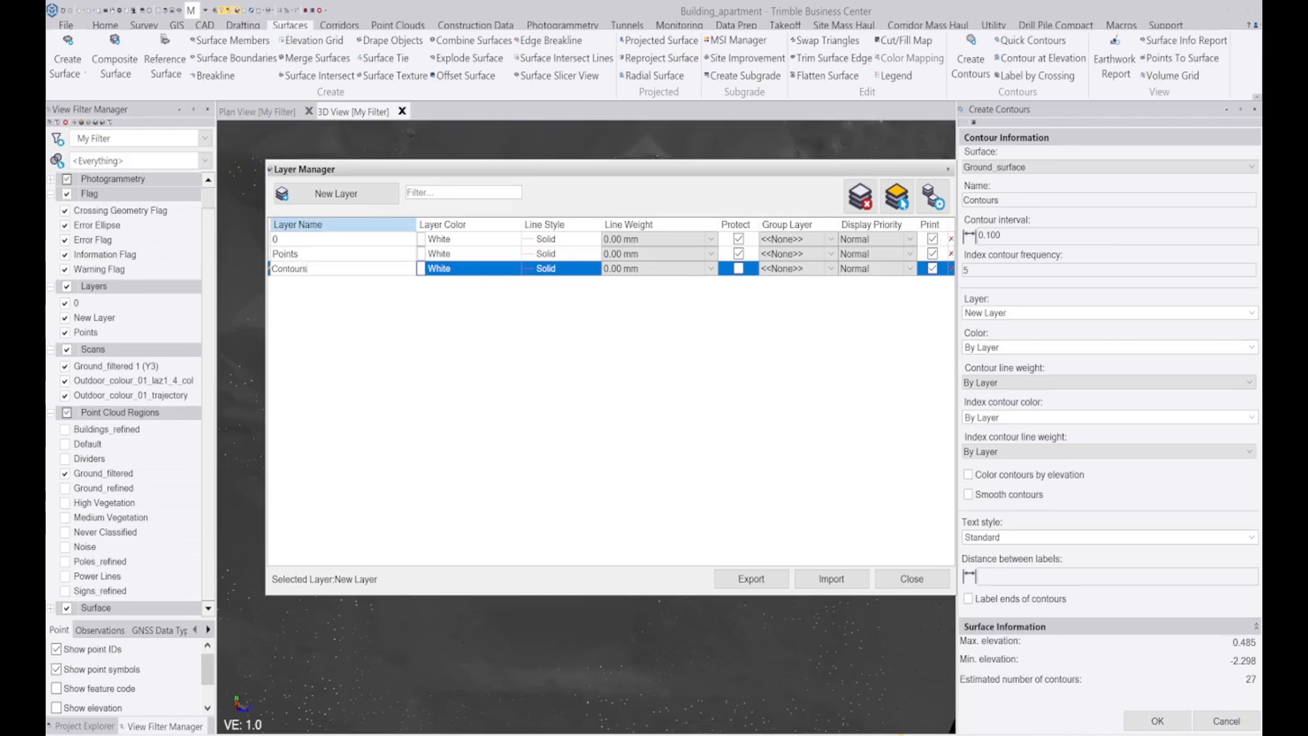
left_click(914, 578)
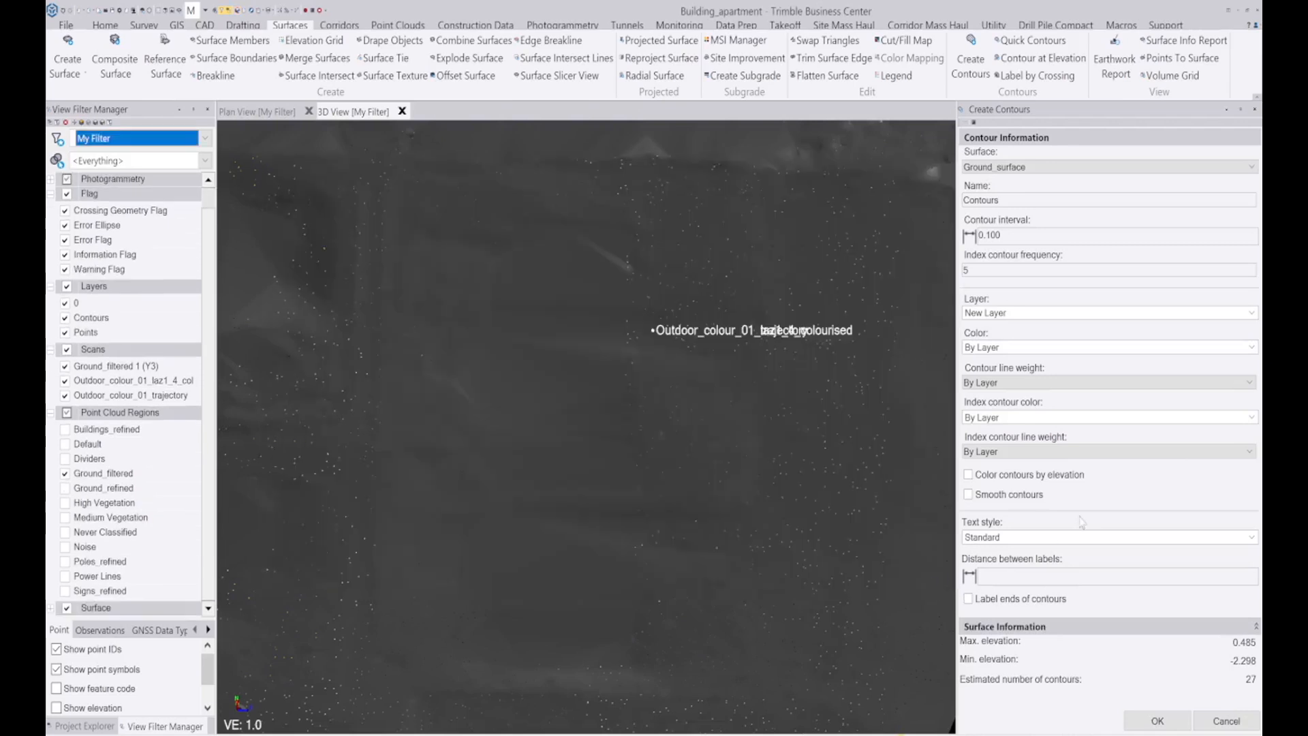
Enable smooth contours, set the distance between labels to 100 and create the contours
left_click(990, 496)
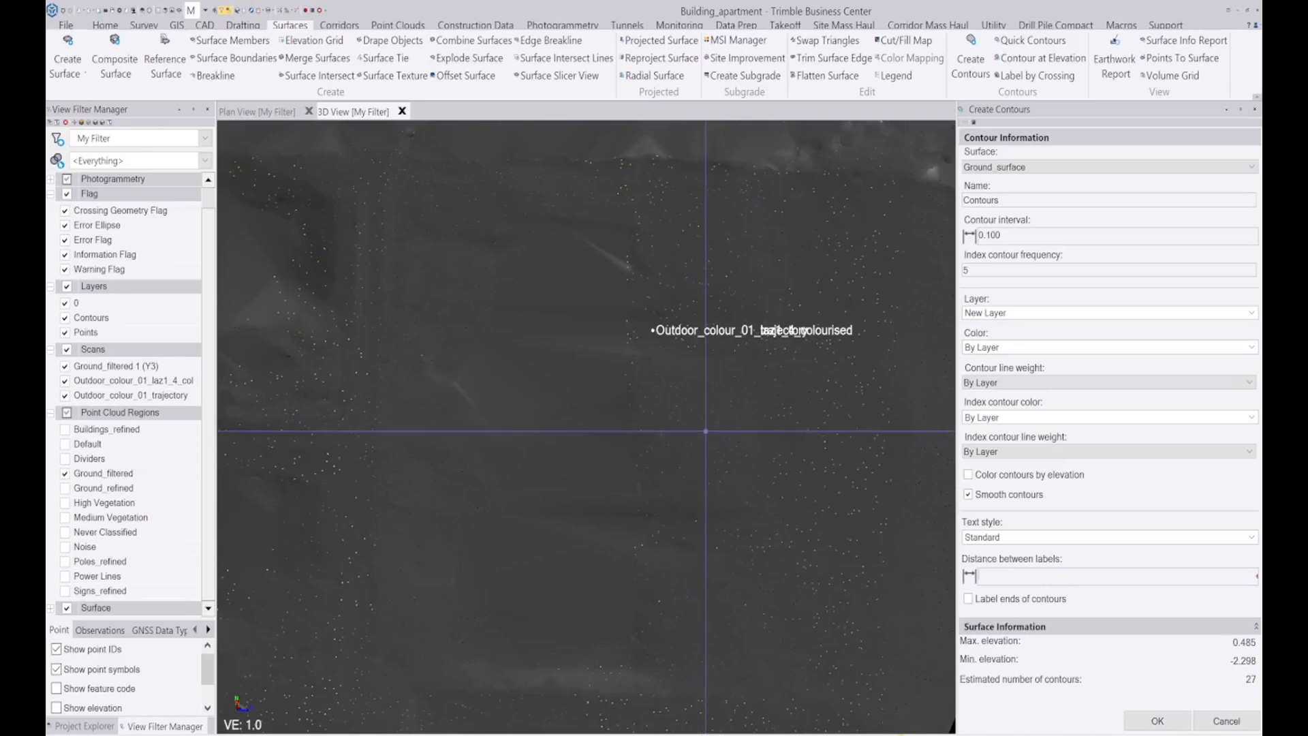
scroll(739, 427, "down", 3)
middle_click_drag(704, 428, 698, 461)
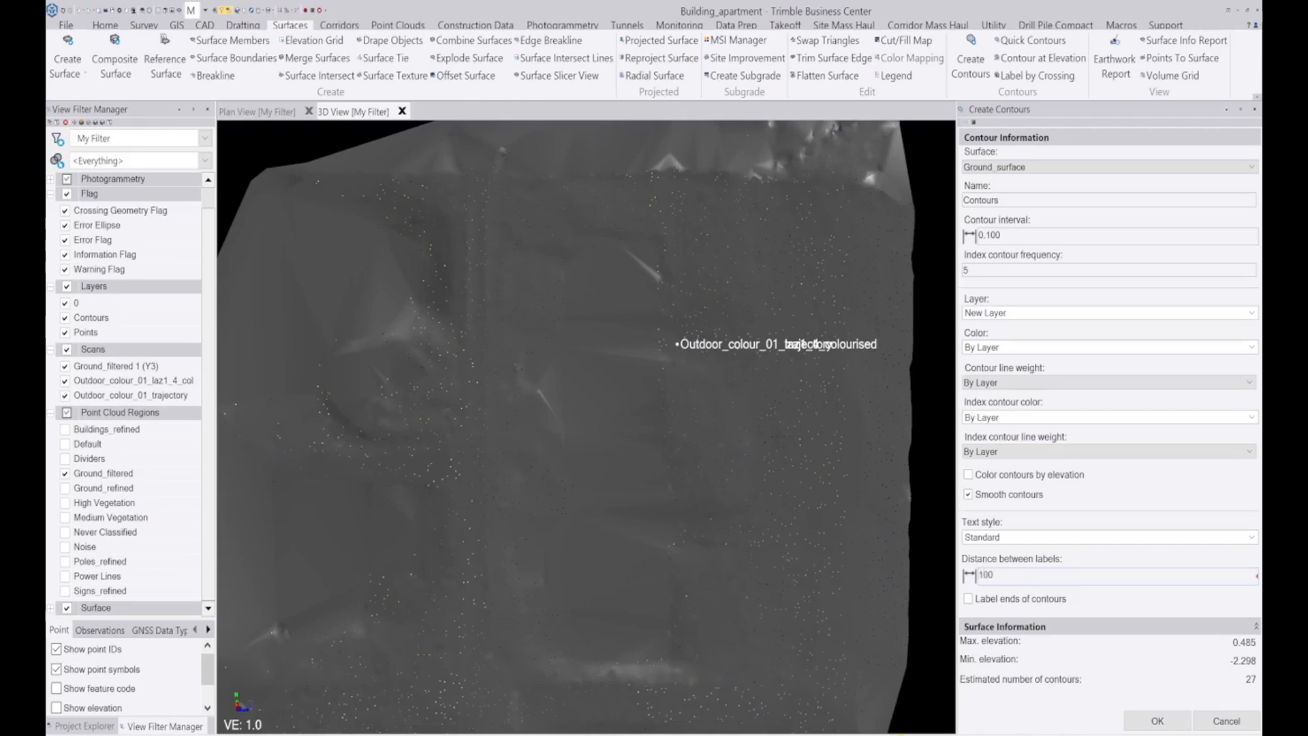
left_click(1161, 720)
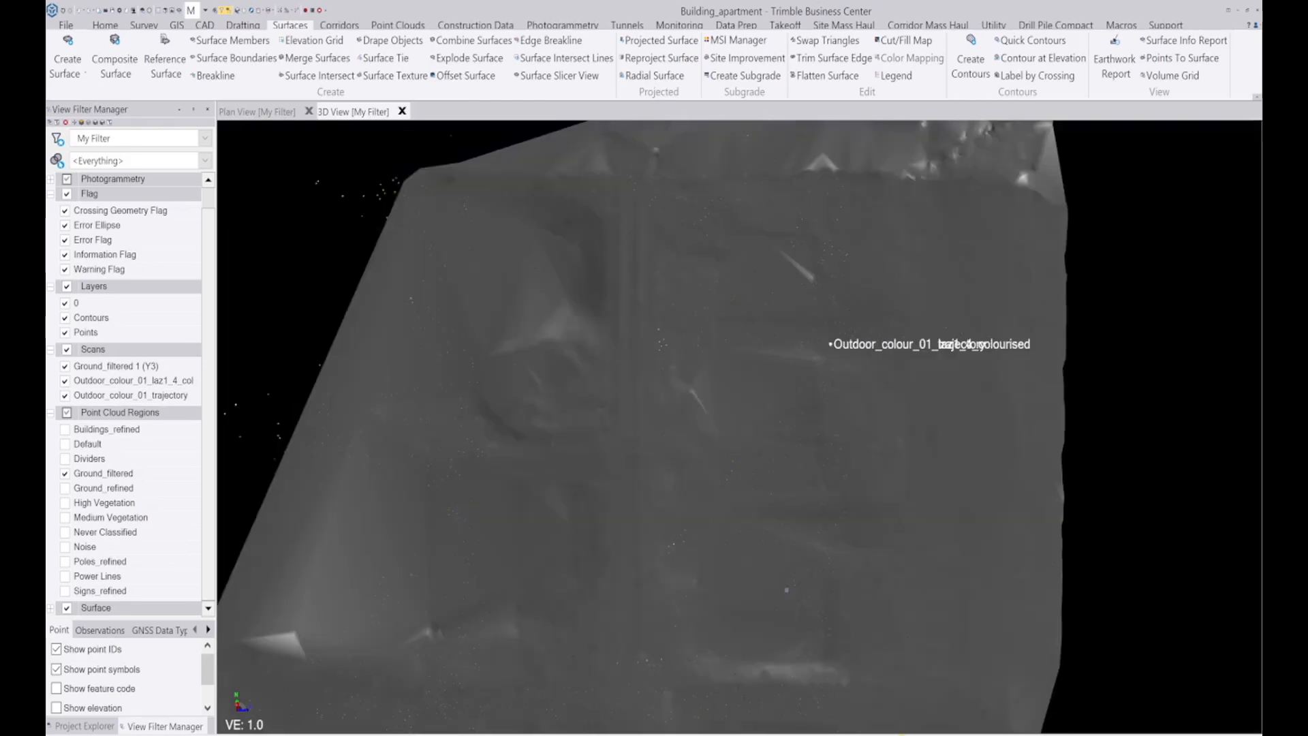
Inspect the contour lines and labels, and display the Buildings_refined region together with them
scroll(747, 403, "down", 3)
scroll(748, 409, "up", 2)
middle_click_drag(747, 409, 706, 357)
scroll(747, 409, "up", 3)
scroll(550, 409, "up", 3)
middle_click_drag(665, 299, 657, 377)
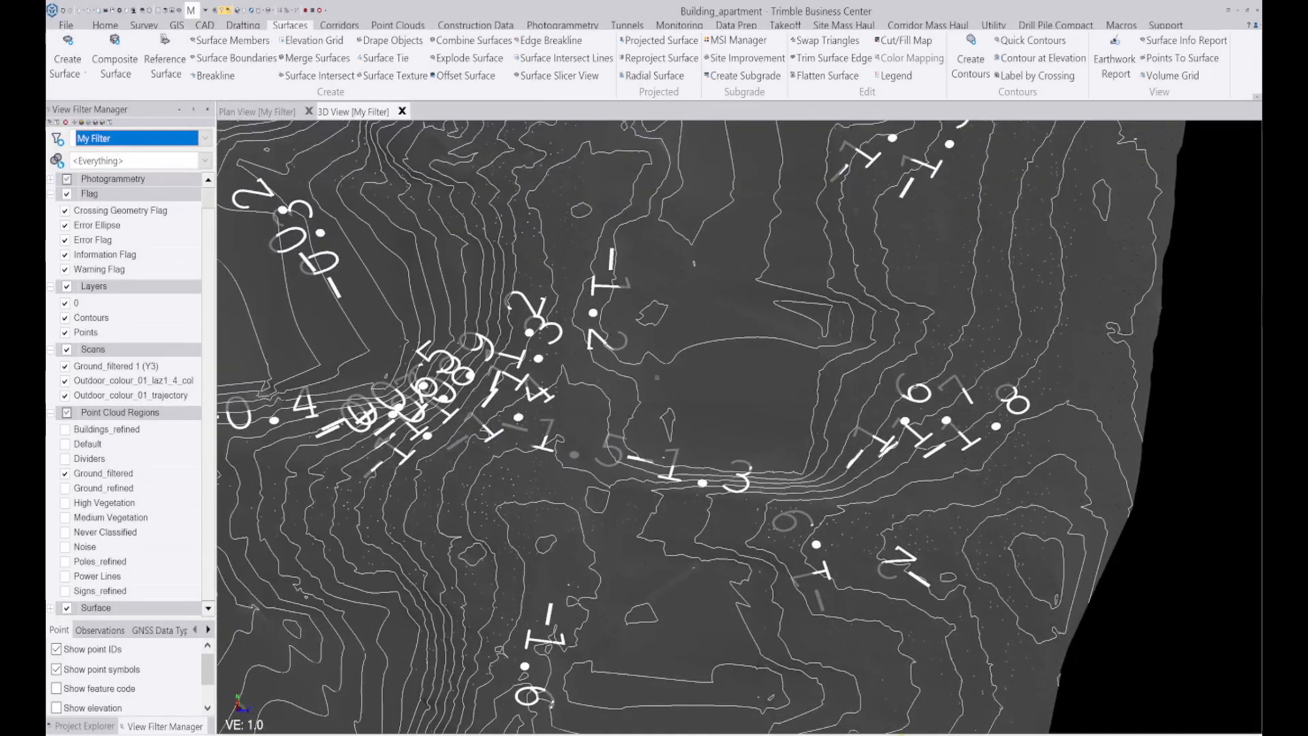
left_click(64, 430)
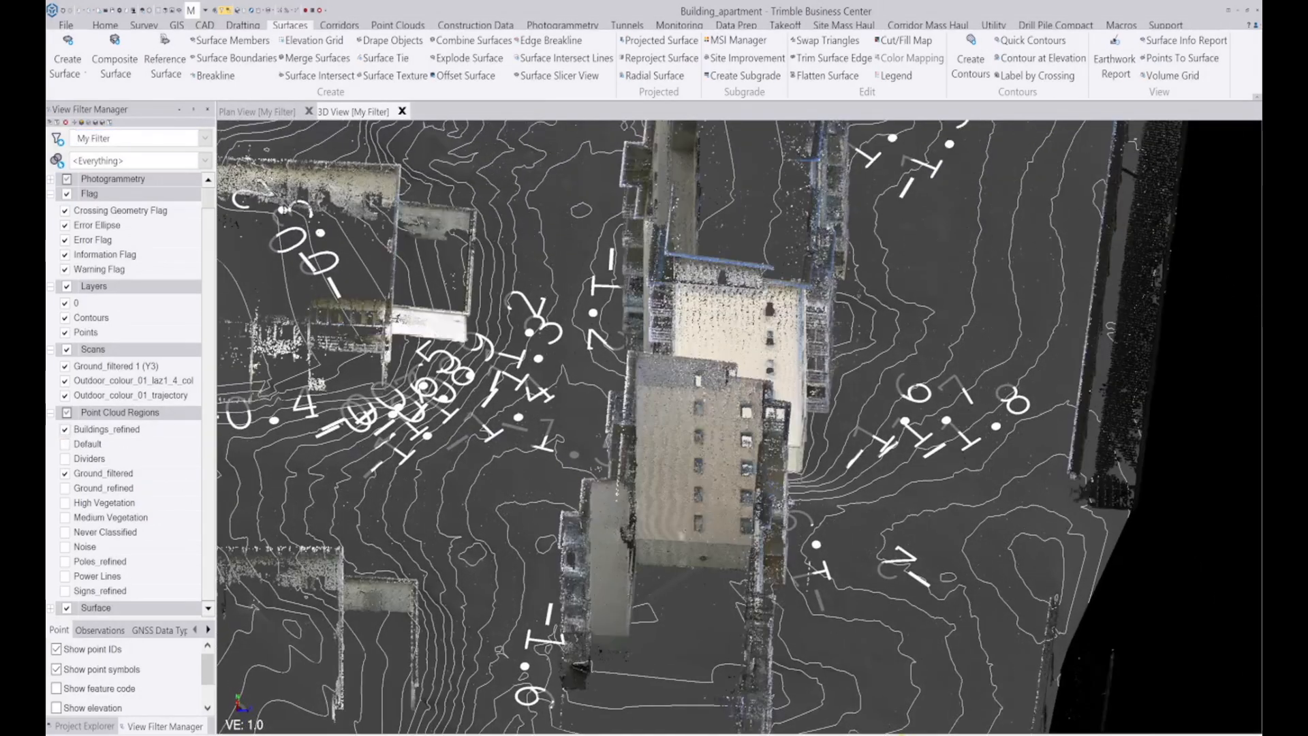
Examine how the contours run around the buildings on the ground surface from several angles
middle_click_drag(934, 409, 820, 387)
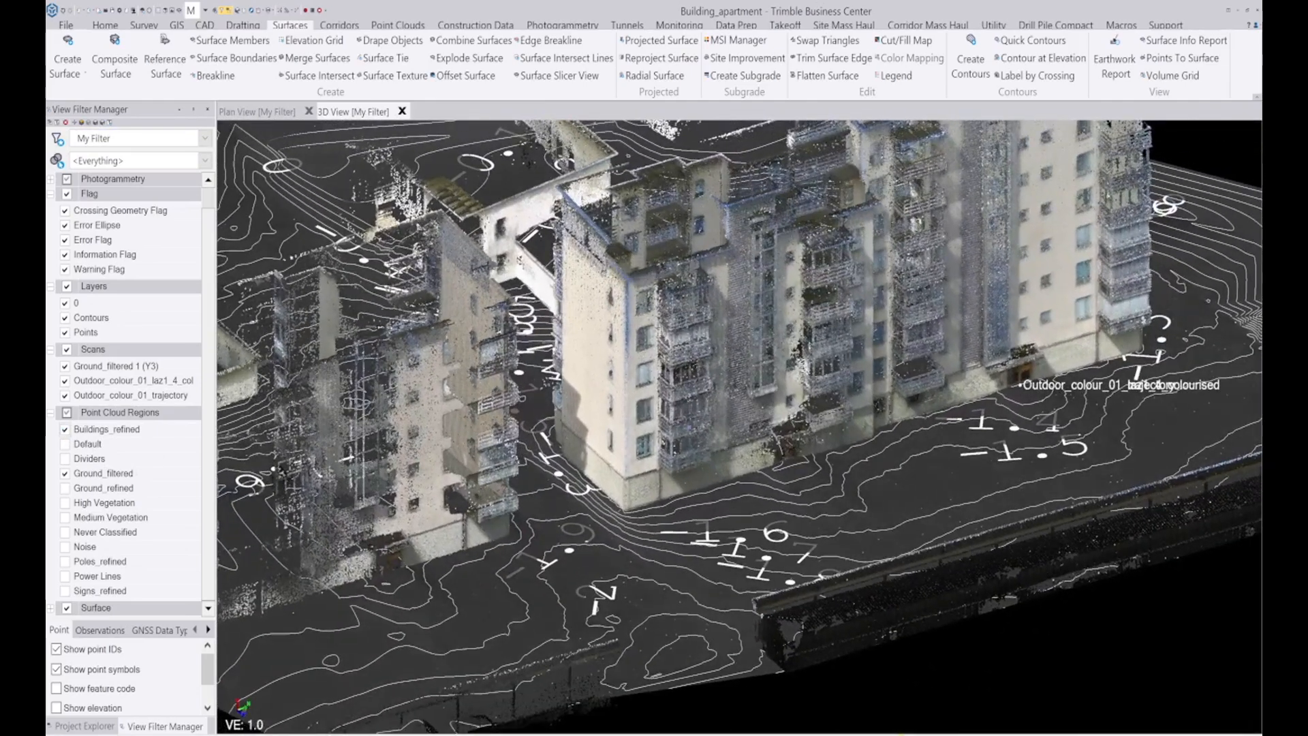
scroll(698, 463, "up", 5)
mouse_move(727, 435)
middle_mouse_down()
mouse_move(719, 425)
mouse_move(905, 514)
middle_mouse_up()
scroll(757, 477, "down", 5)
mouse_move(685, 383)
middle_mouse_down()
mouse_move(689, 403)
mouse_move(744, 404)
mouse_move(724, 368)
middle_mouse_up()
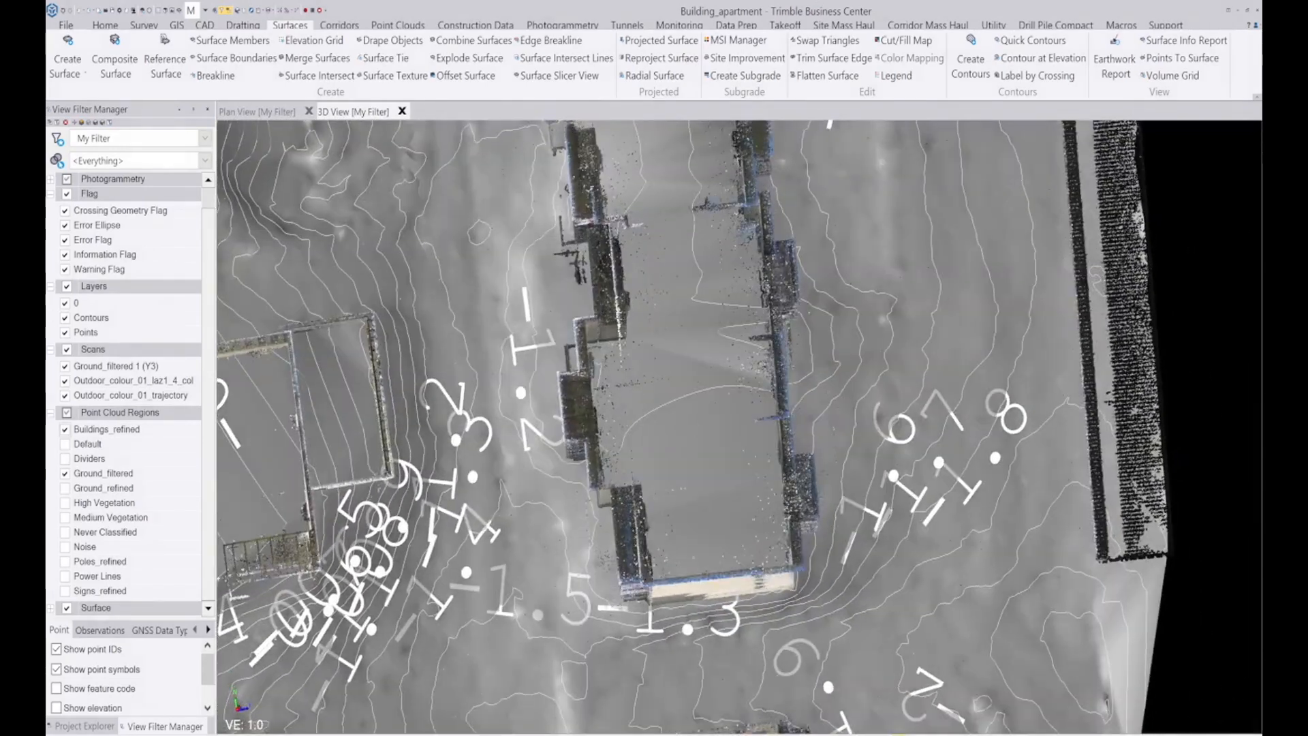
middle_click_drag(710, 239, 730, 535)
mouse_move(706, 308)
middle_mouse_down()
mouse_move(716, 540)
mouse_move(669, 447)
mouse_move(641, 272)
mouse_move(605, 231)
mouse_move(658, 178)
middle_mouse_up()
scroll(552, 309, "up", 3)
mouse_move(551, 309)
middle_mouse_down()
mouse_move(634, 362)
mouse_move(699, 361)
mouse_move(746, 240)
middle_mouse_up()
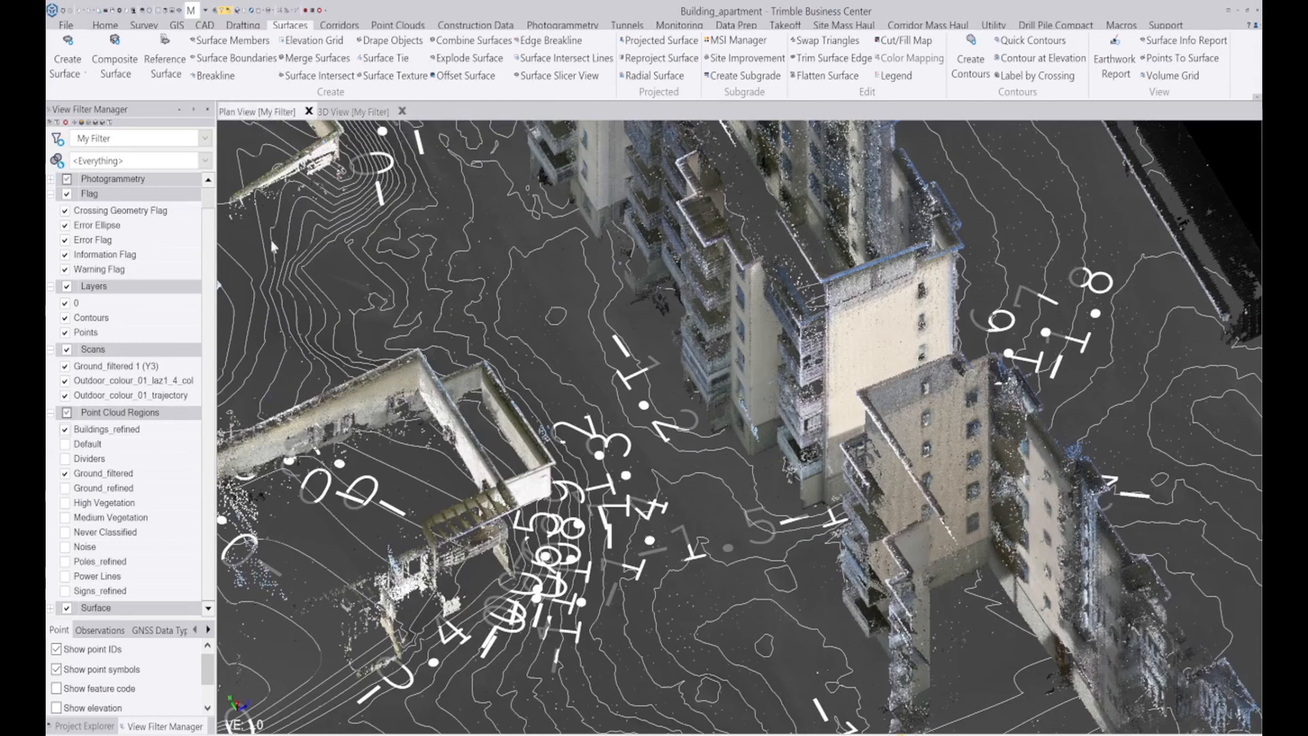
In the plan view, hide the surface, the Contours layer and the Ground_filtered region so only the buildings remain displayed
left_click(257, 113)
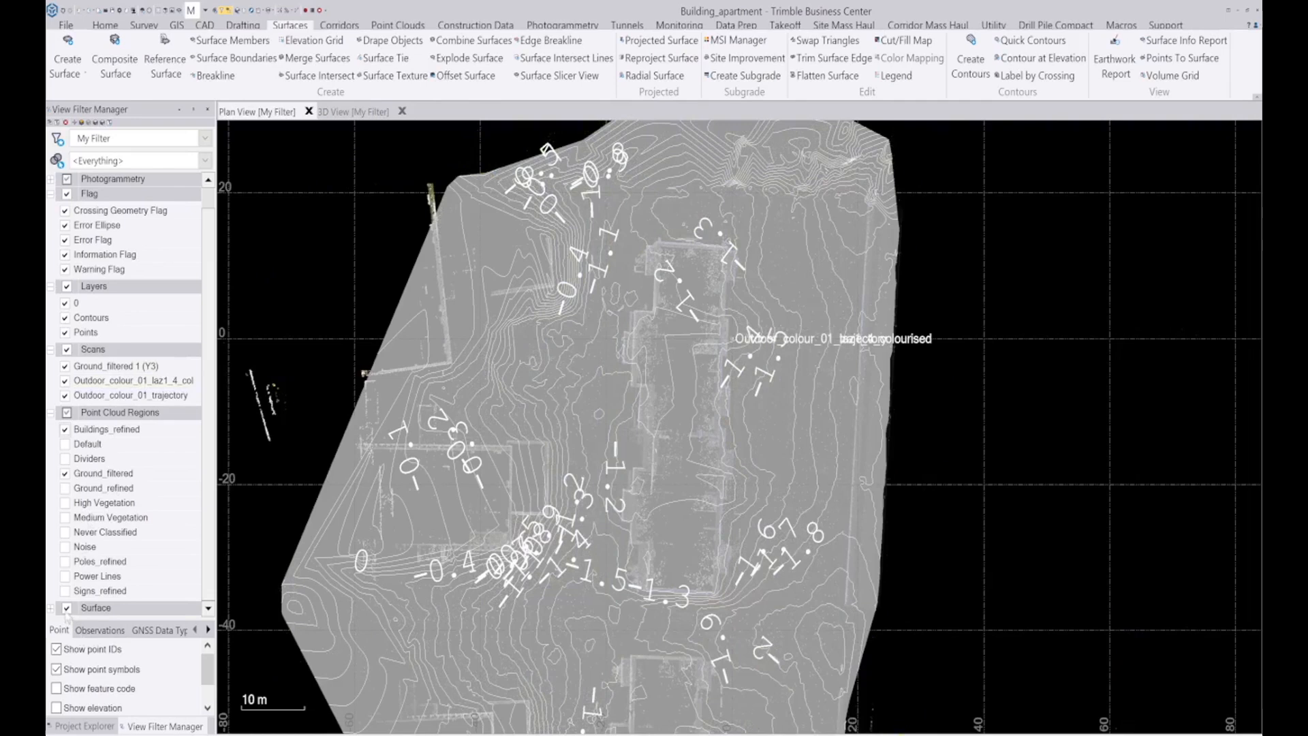
left_click(66, 607)
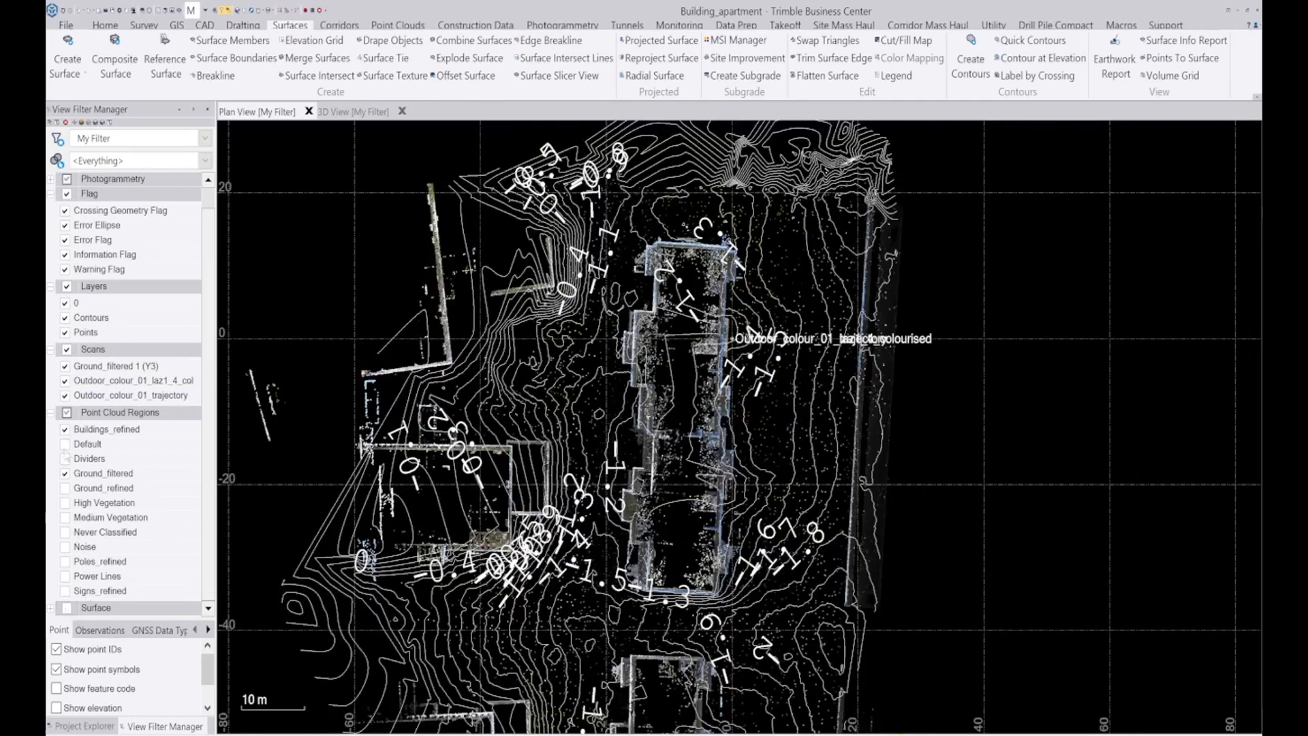
left_click(65, 318)
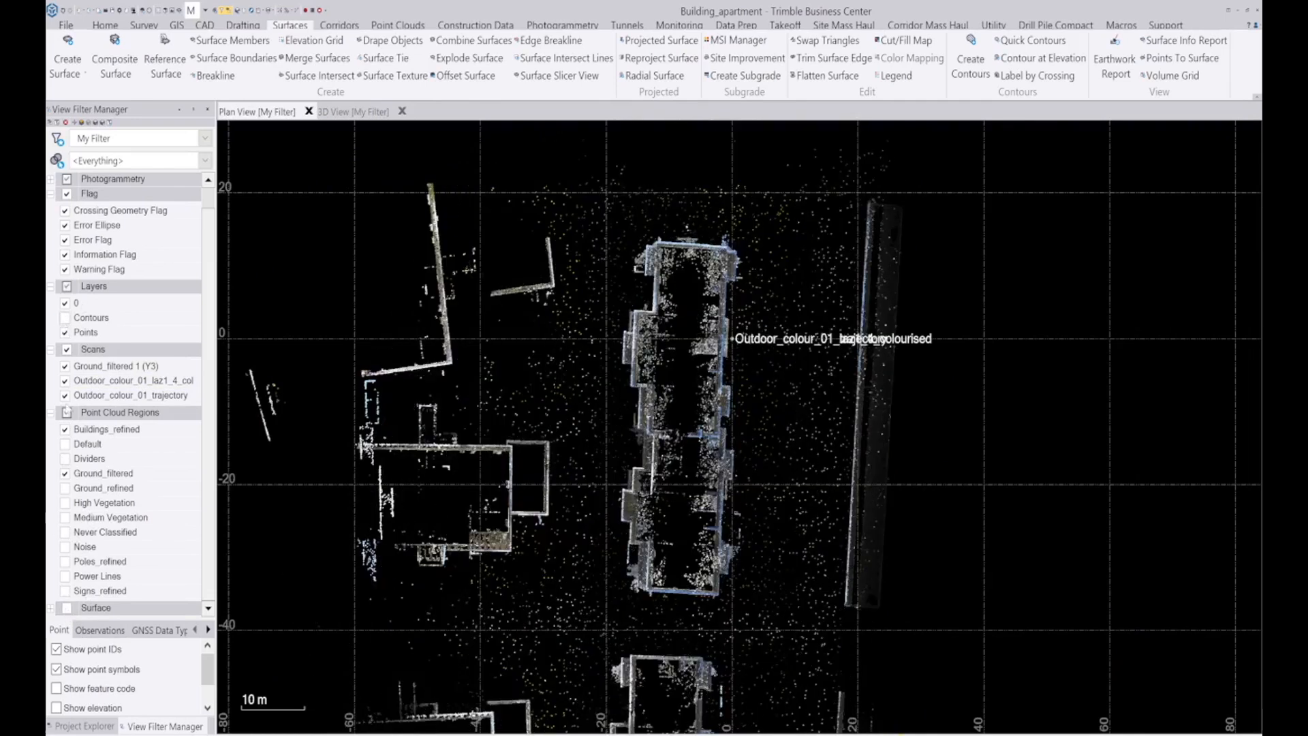
left_click(65, 474)
scroll(671, 594, "up", 5)
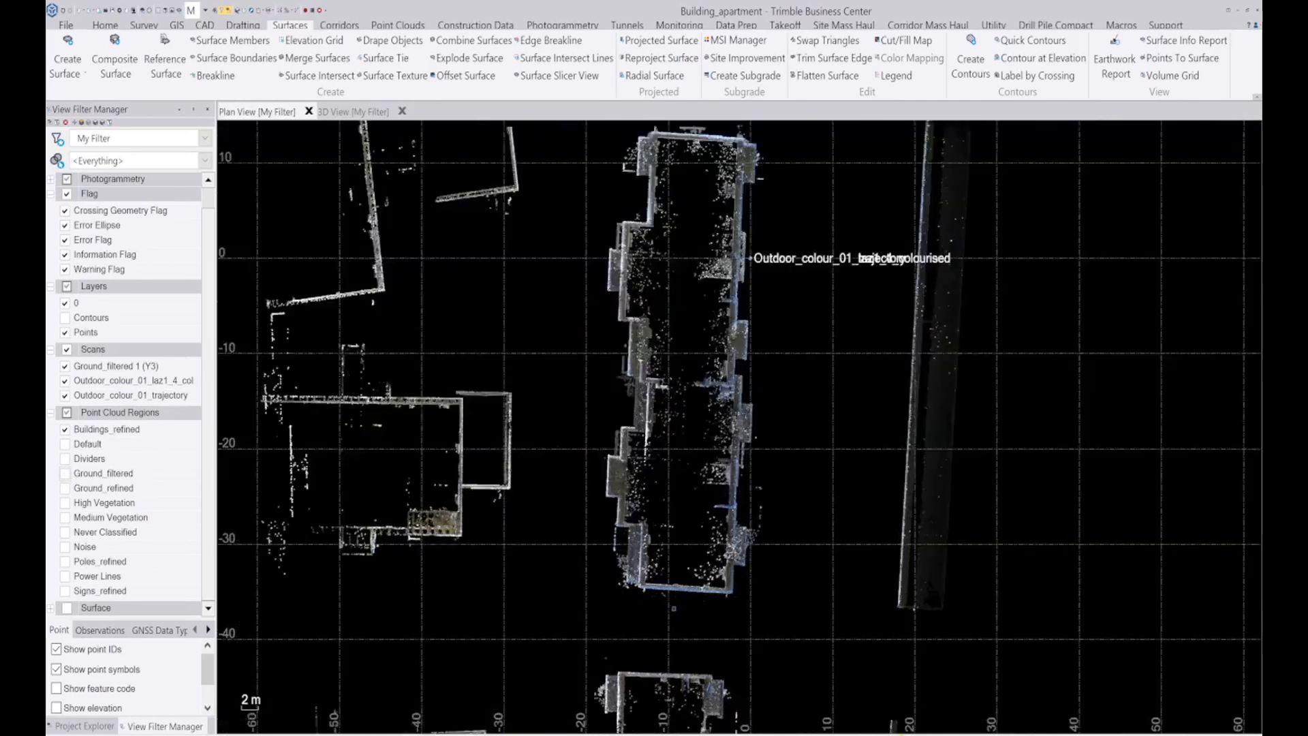
scroll(685, 588, "up", 1)
scroll(708, 620, "down", 2)
middle_click_drag(723, 637, 631, 576)
scroll(637, 584, "up", 2)
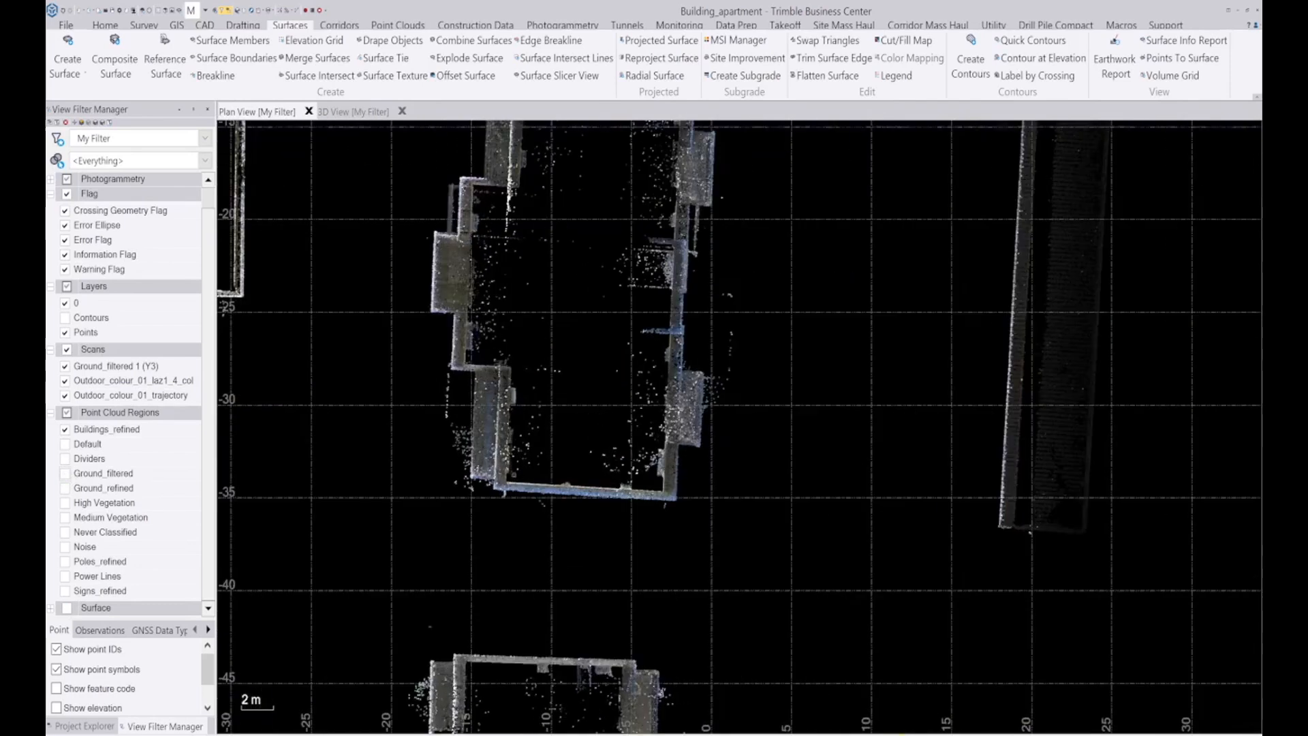
scroll(579, 468, "up", 2)
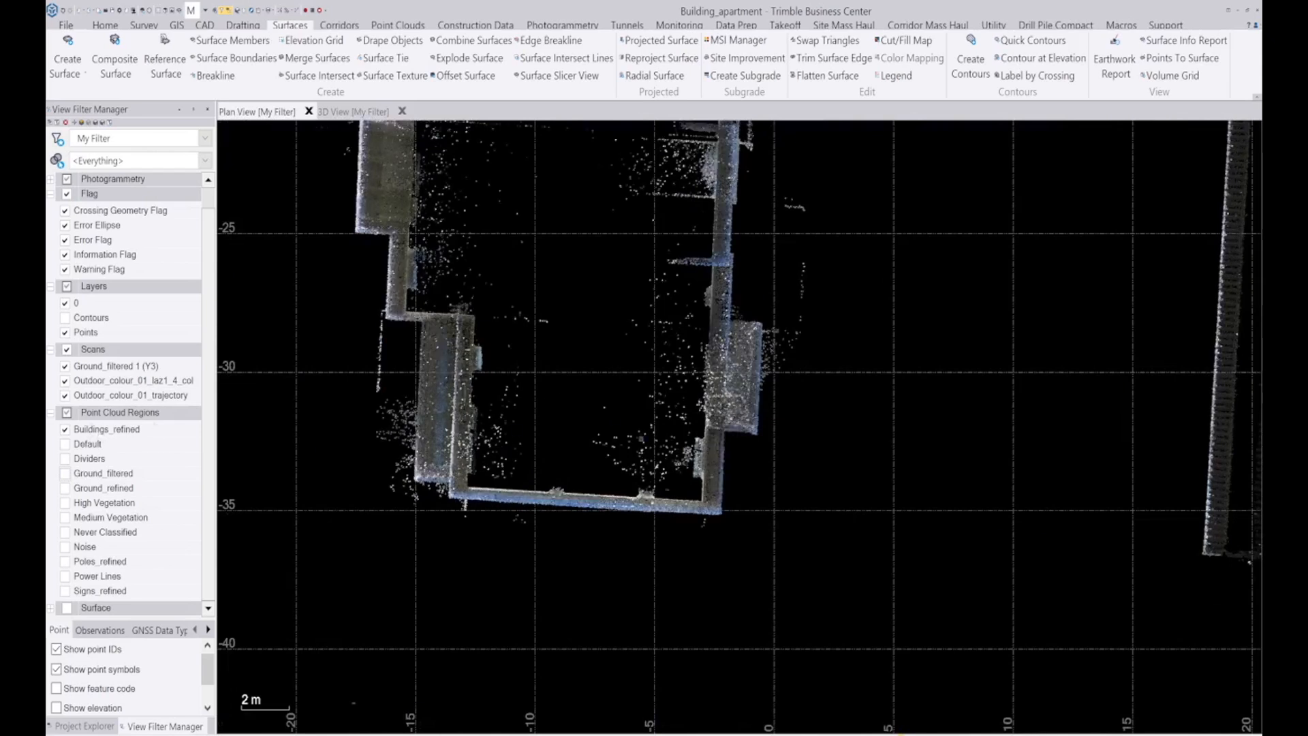
Create a plane named Building_footprint, perpendicular to the elevation axis
left_click(109, 28)
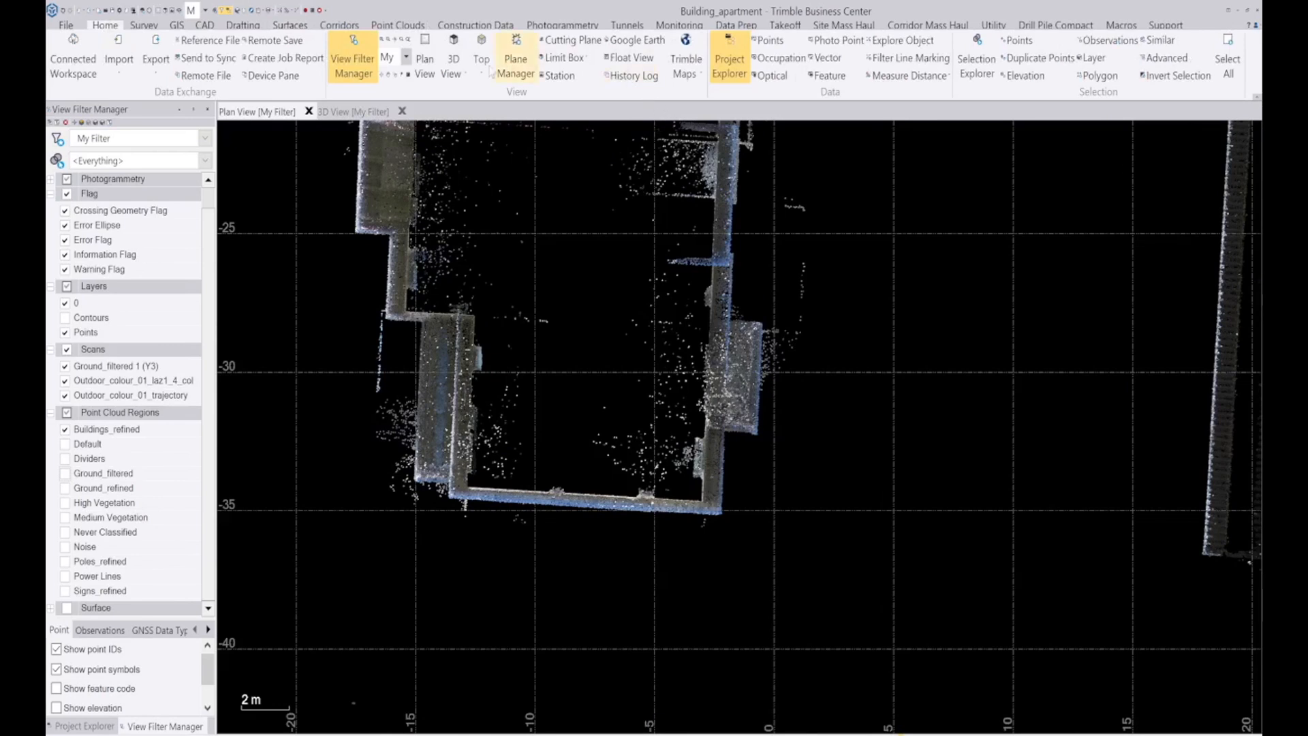
left_click(520, 58)
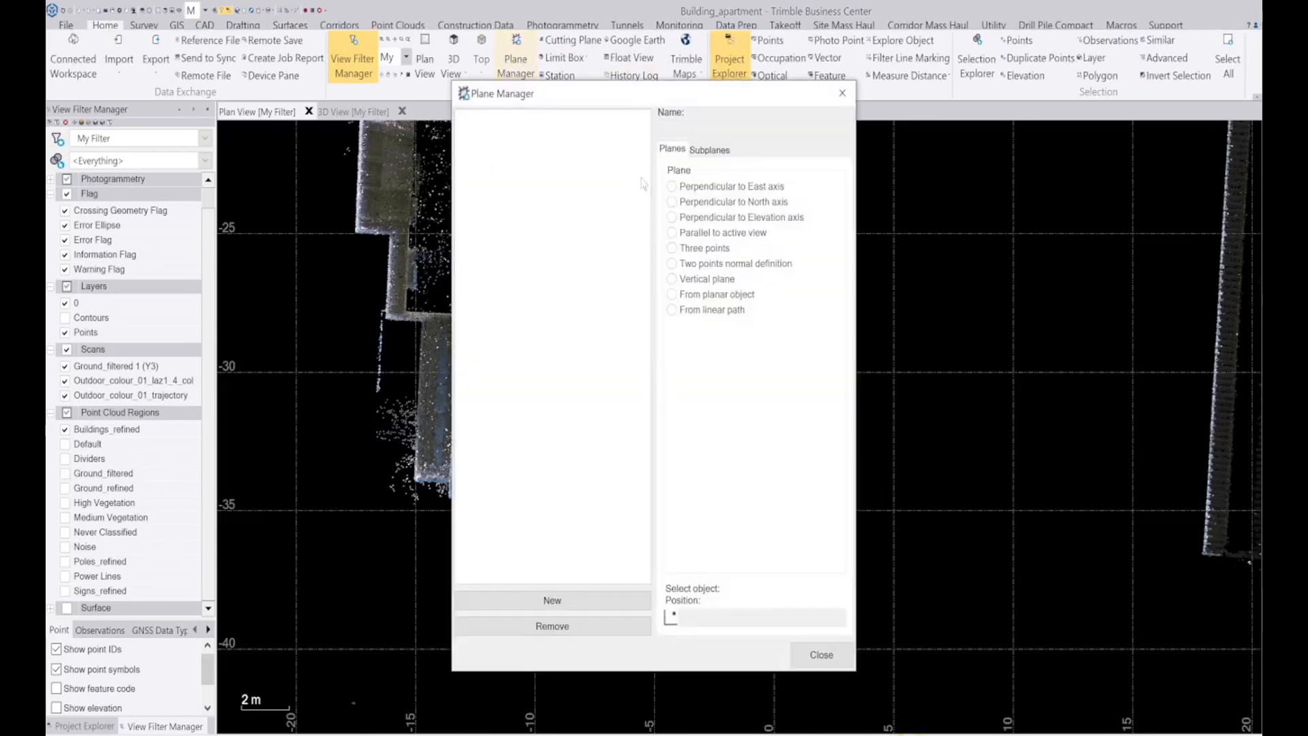
left_click(563, 602)
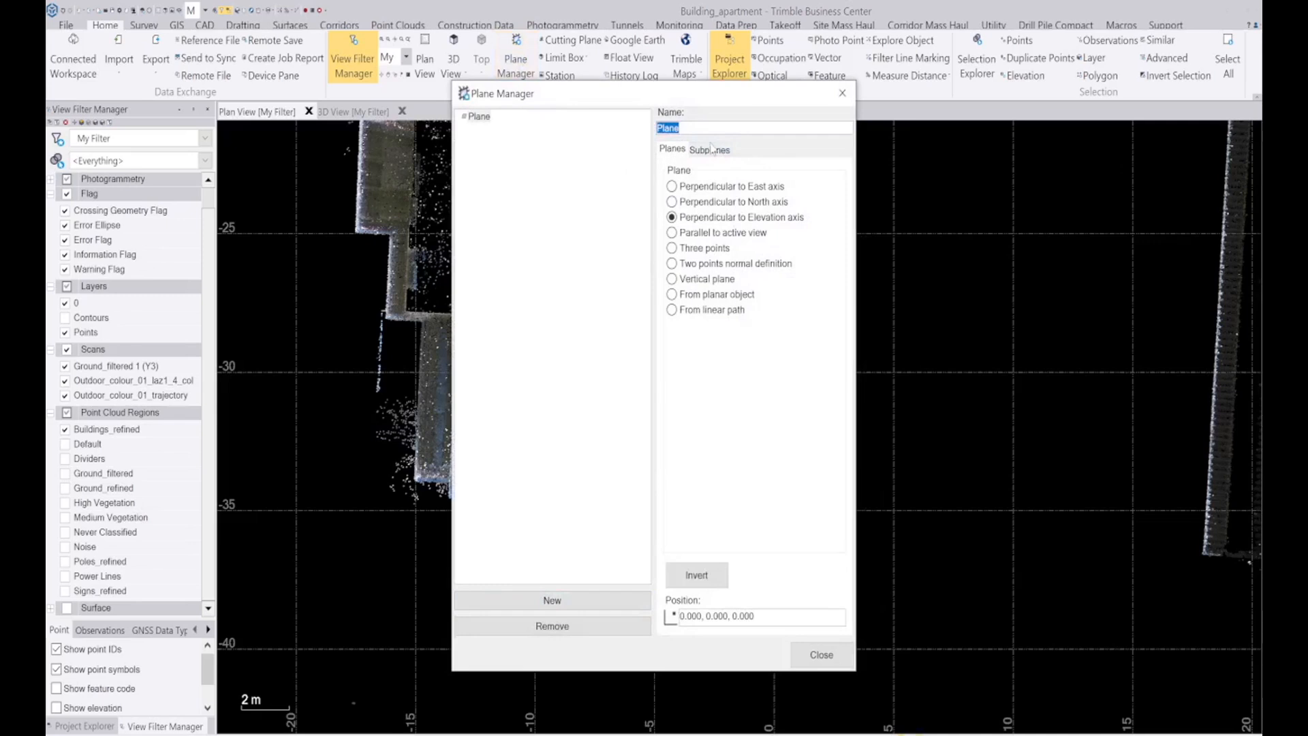
type("Bui")
left_click(672, 217)
left_click(734, 620)
left_click_drag(630, 95, 879, 73)
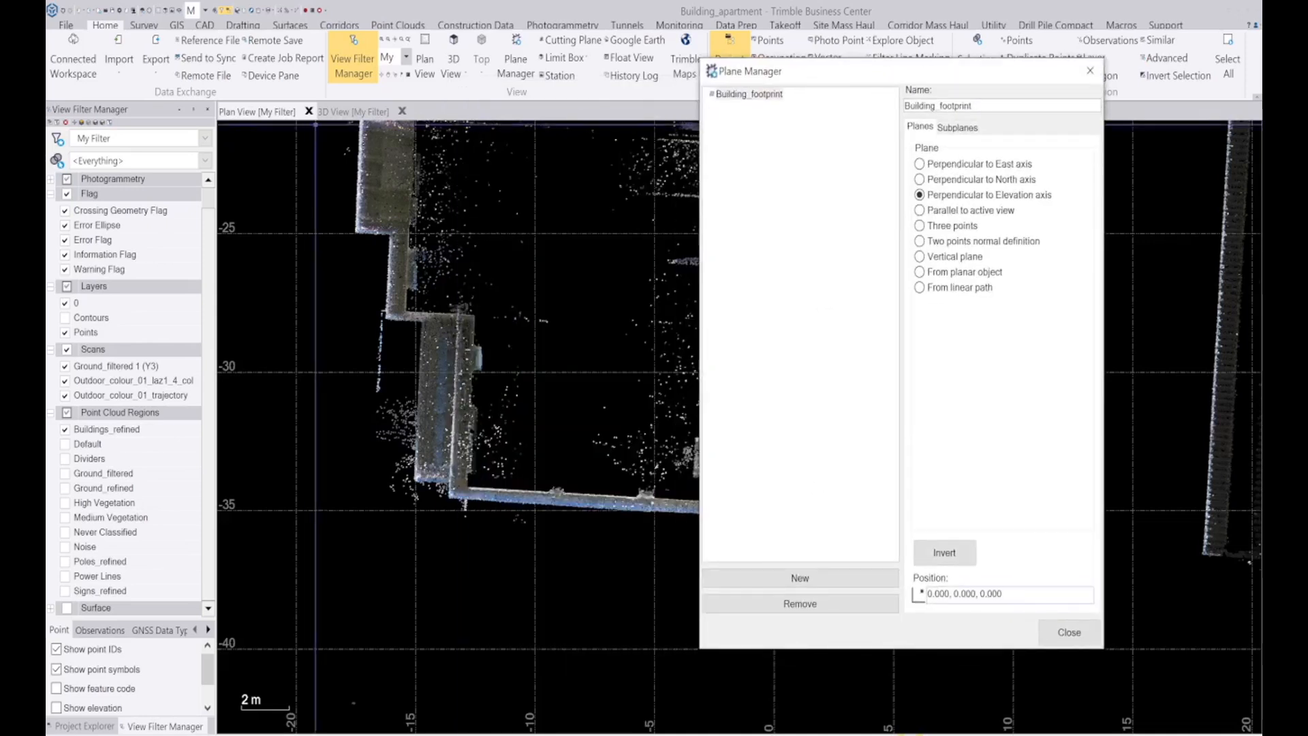
In the 3D view, set the Building_footprint plane's position from a point on the building's lower wall, at -12.458, -34.237, -0.065
left_click(446, 389)
middle_click_drag(446, 389, 213, 278)
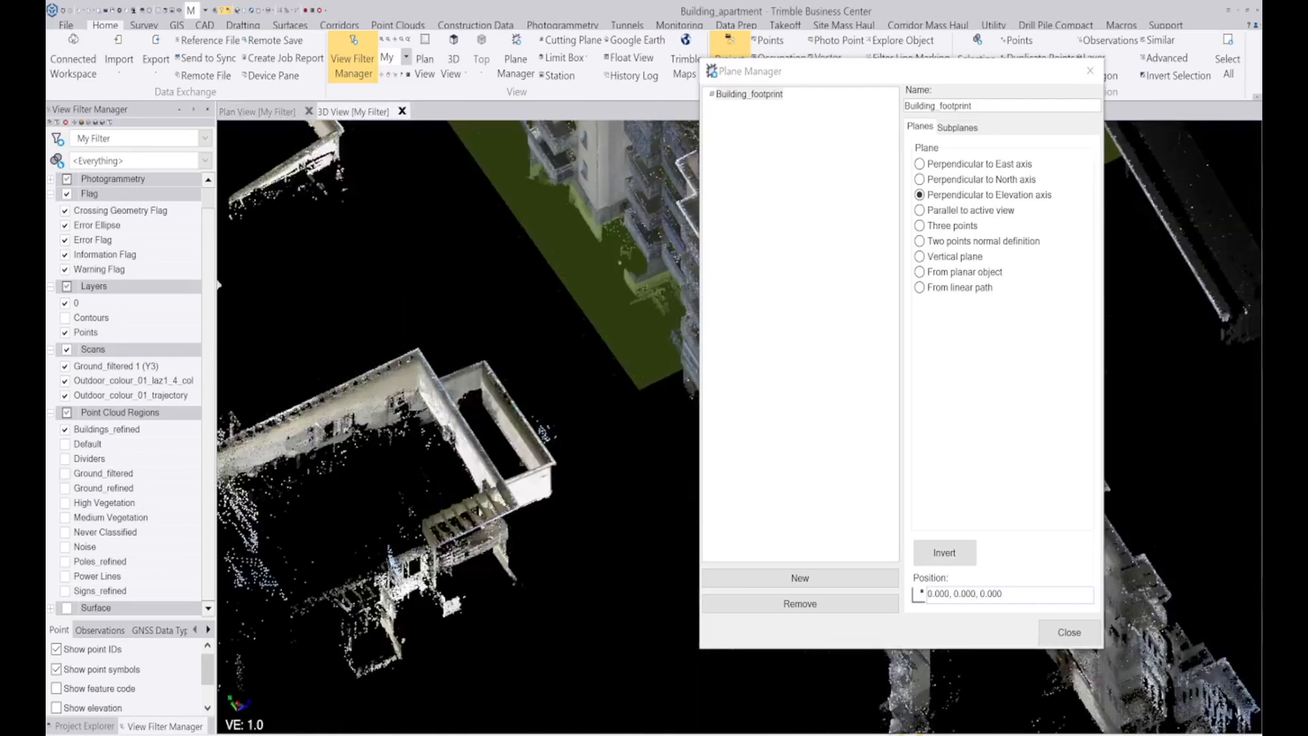
scroll(621, 271, "down", 5)
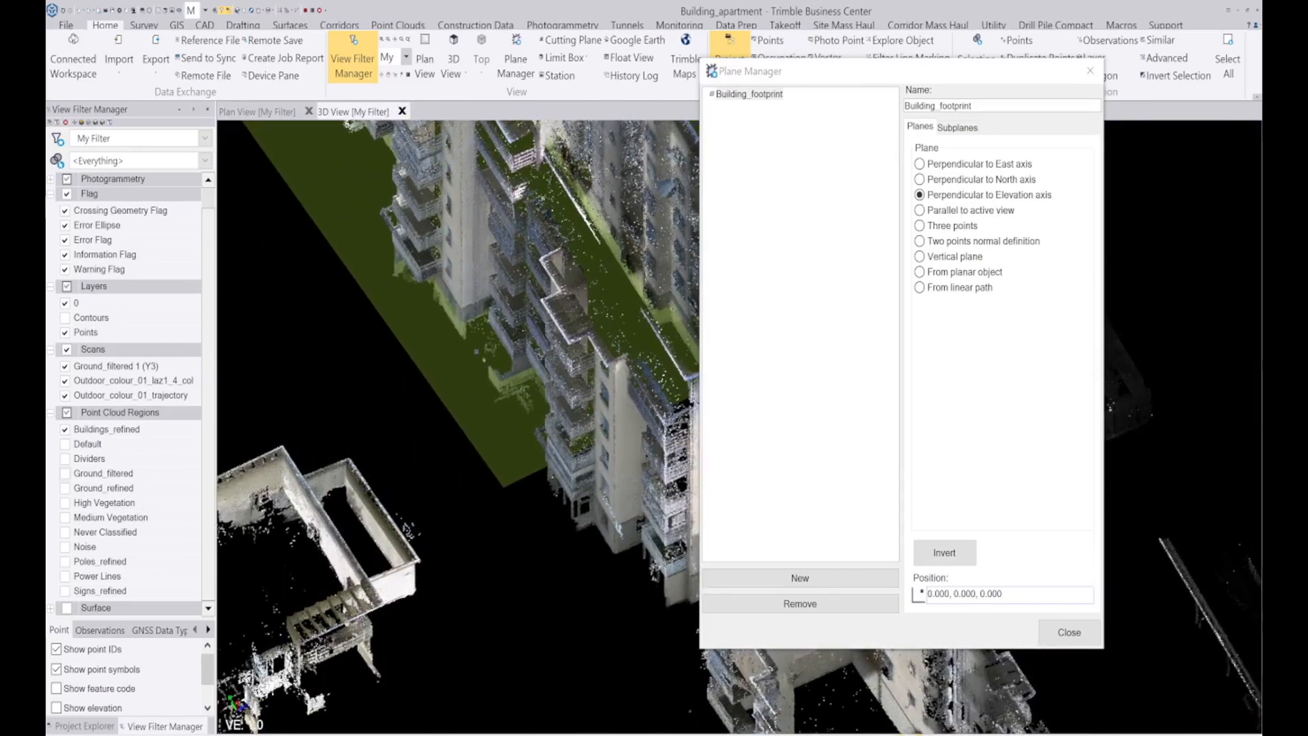
scroll(484, 411, "up", 10)
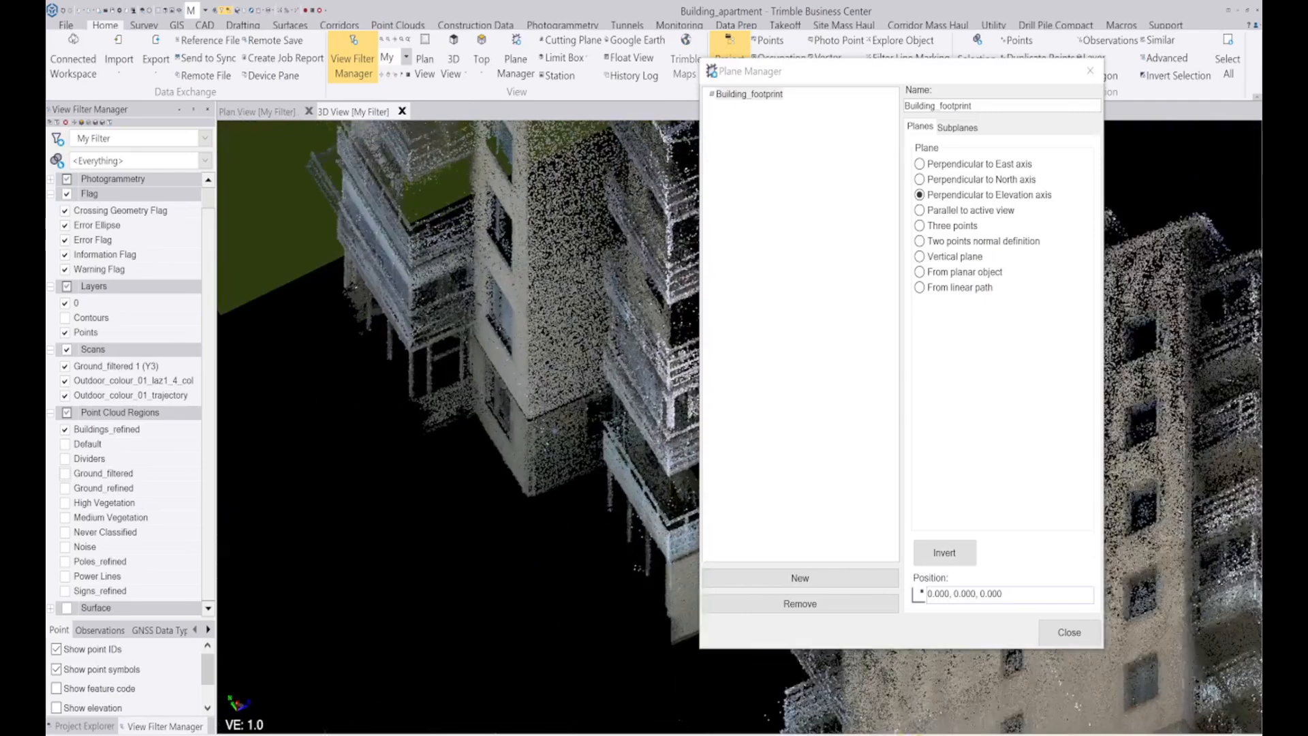
middle_click_drag(566, 386, 579, 376)
scroll(579, 376, "down", 4)
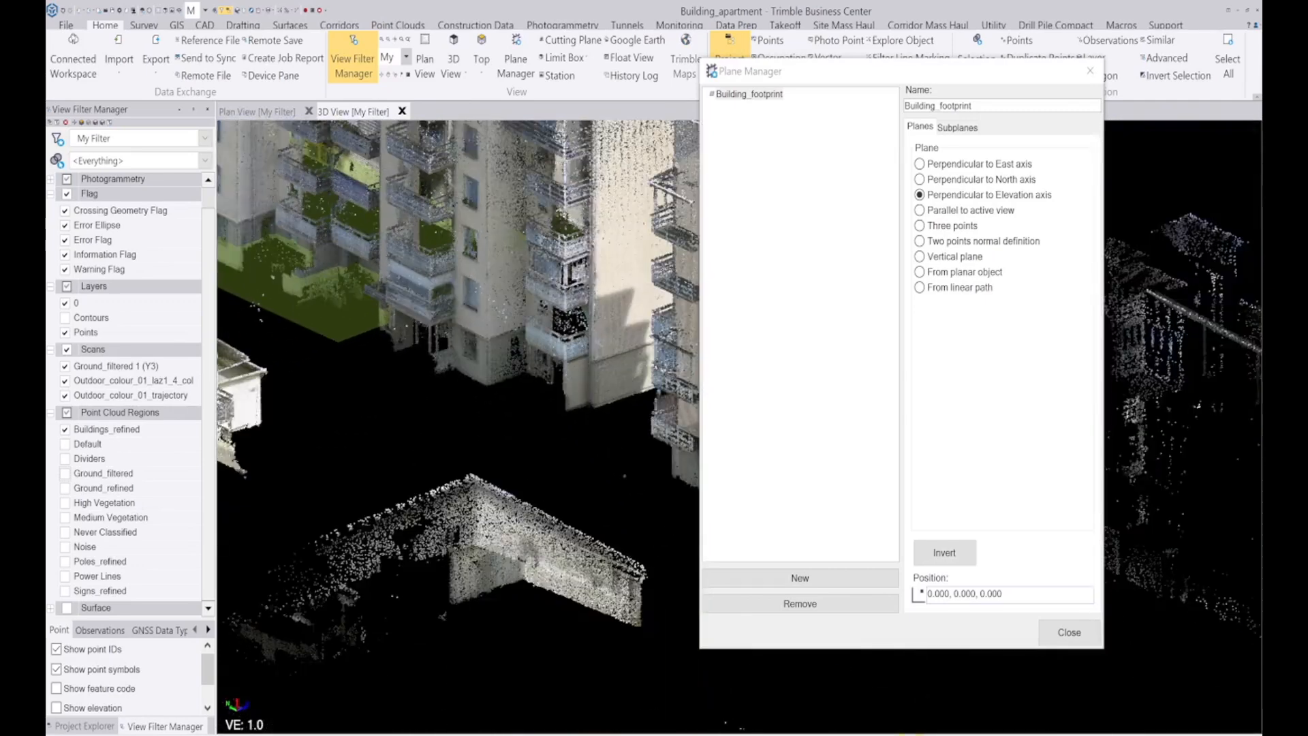
scroll(458, 368, "up", 8)
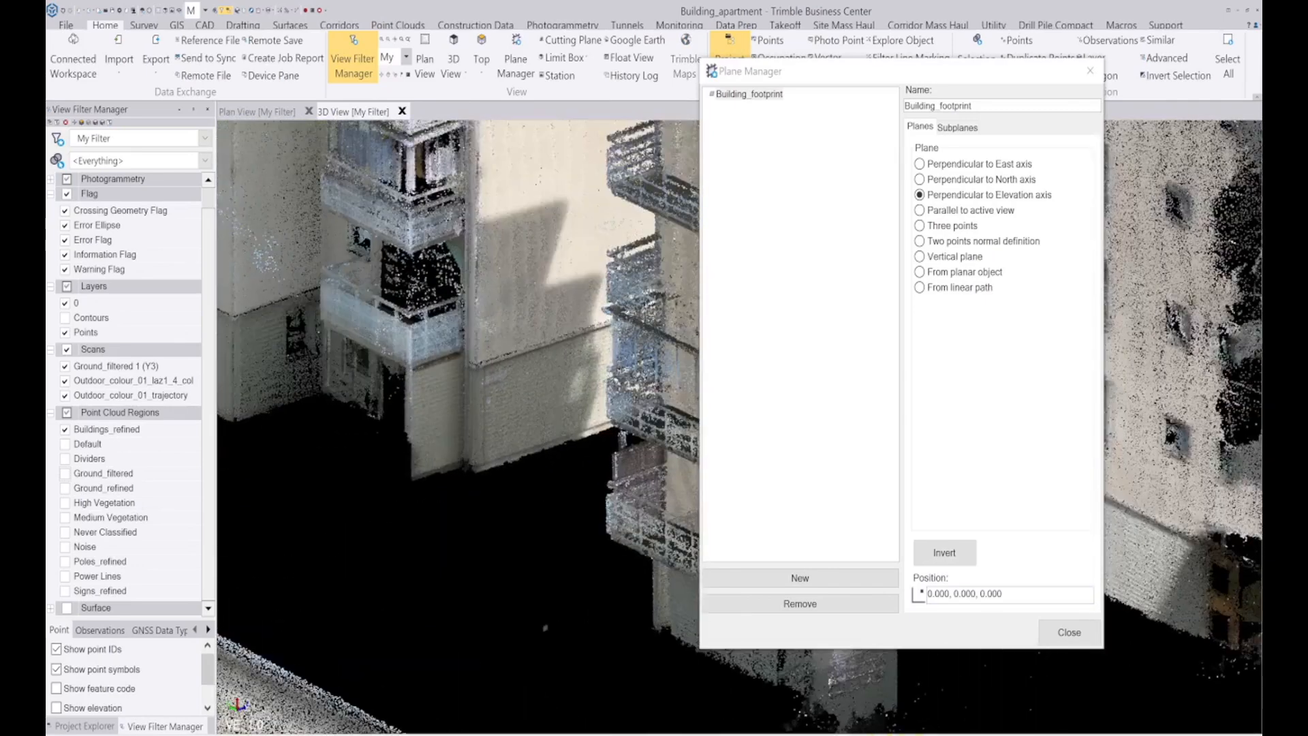
scroll(459, 368, "up", 2)
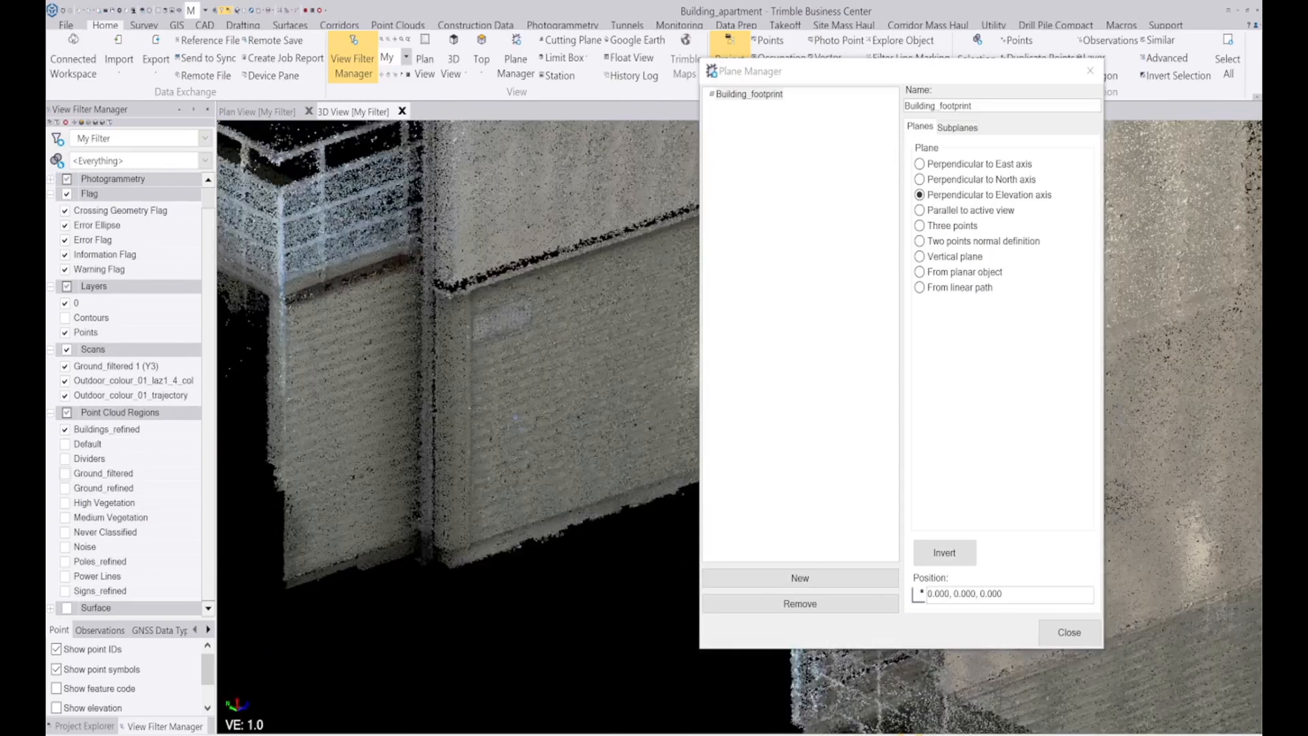
left_click(516, 417)
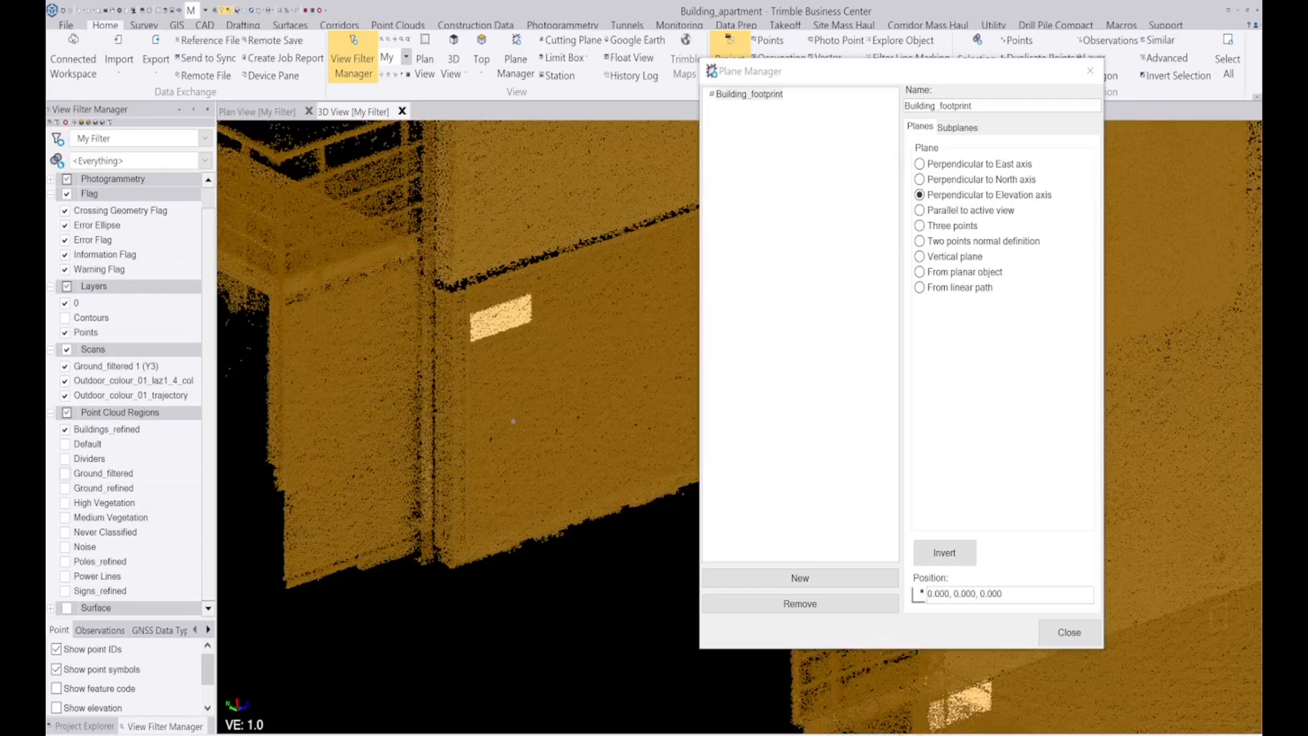
left_click(957, 594)
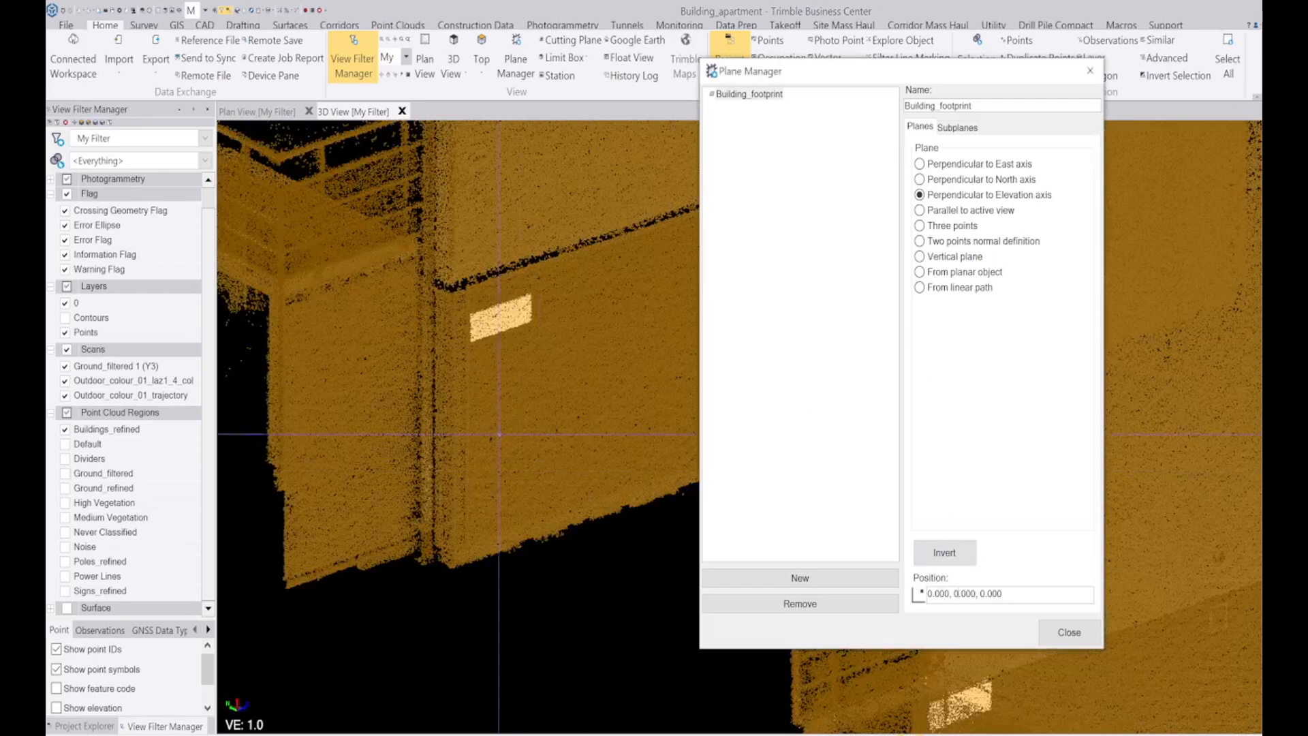
left_click(489, 422)
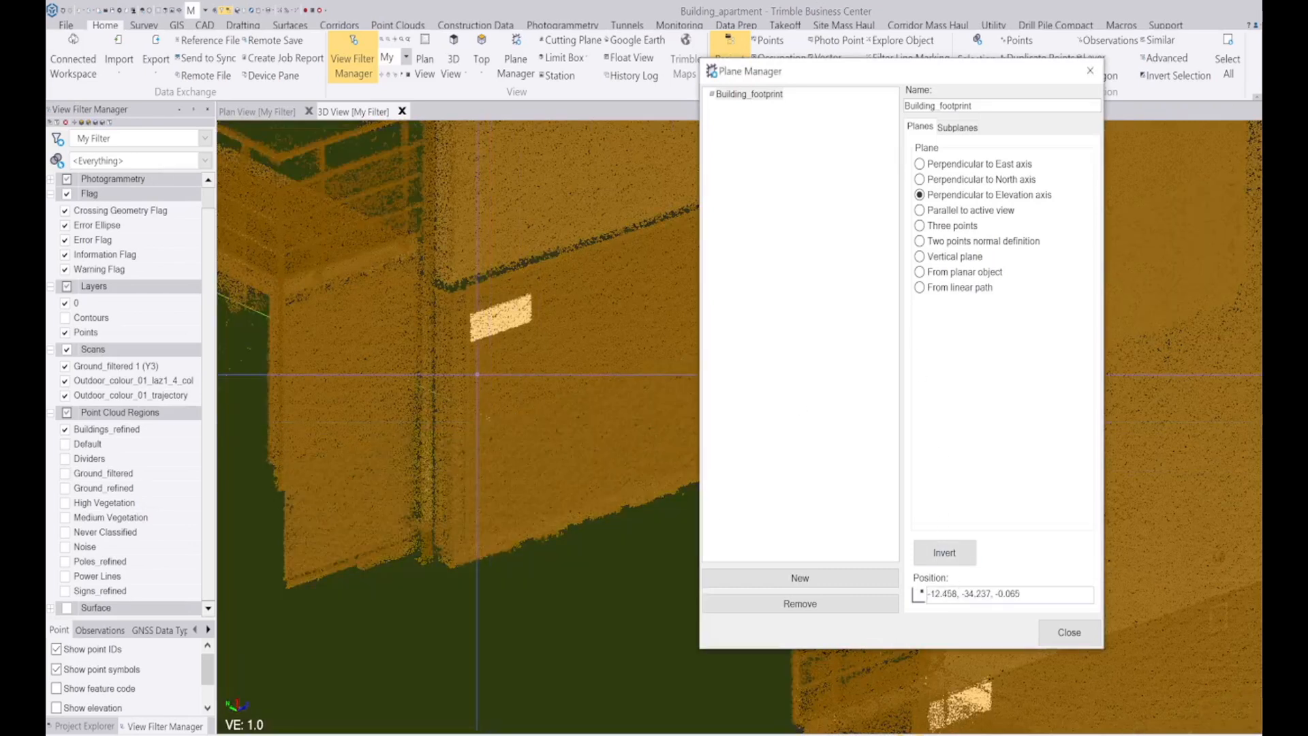
scroll(526, 415, "down", 5)
scroll(523, 416, "down", 8)
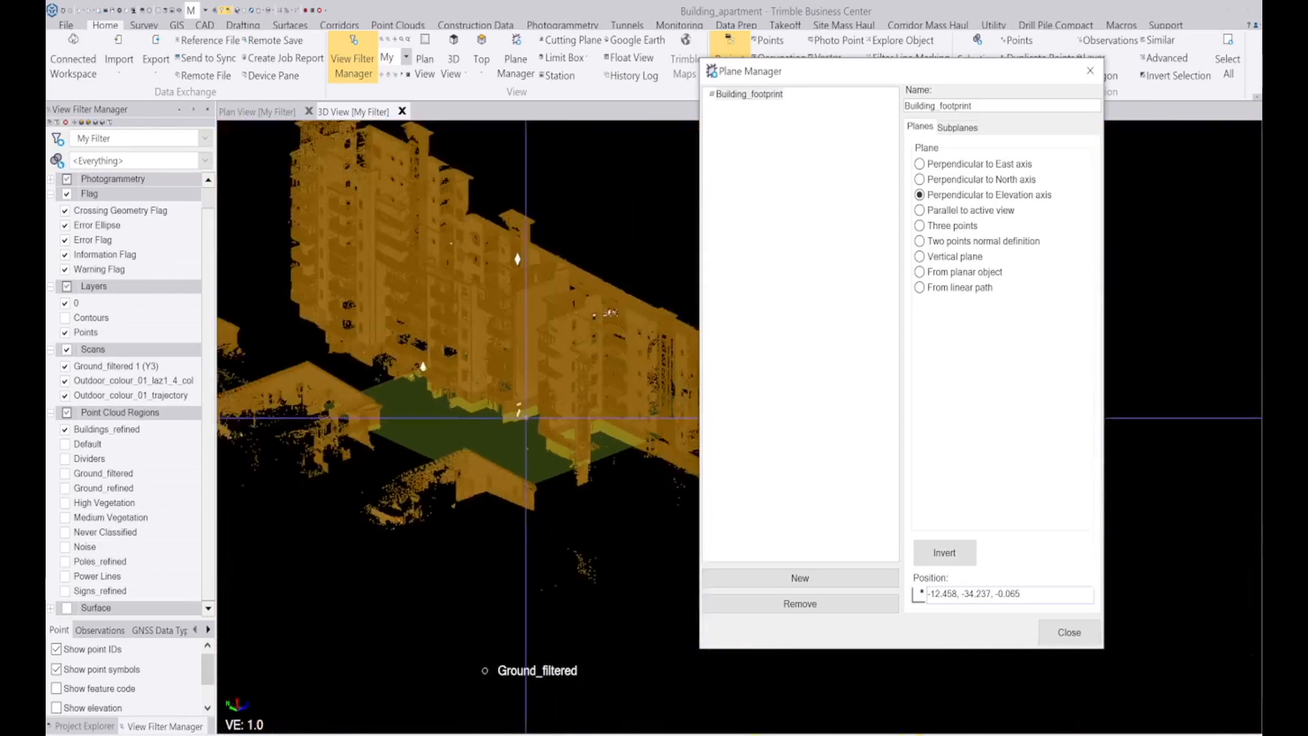
scroll(383, 348, "up", 5)
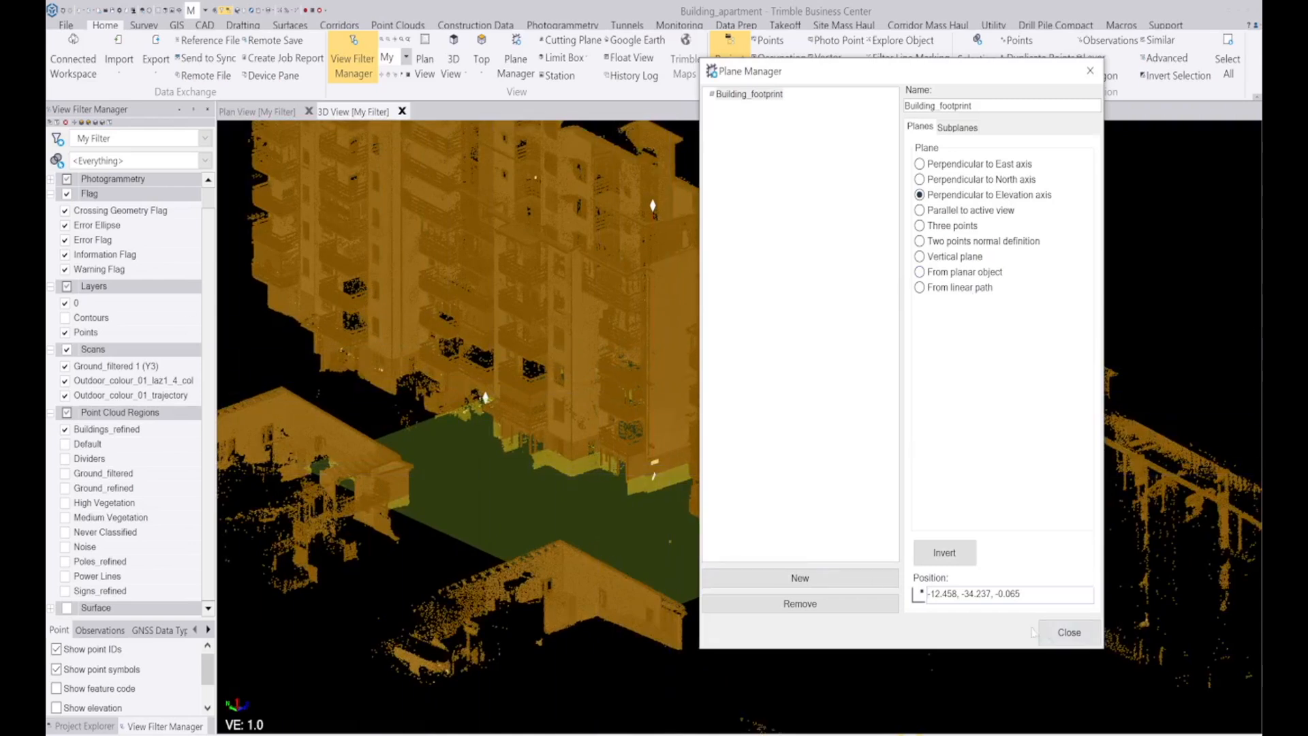
Finish the plane definition and open a cutting plane view of Building_footprint to inspect the building's wall slice
left_click(1067, 633)
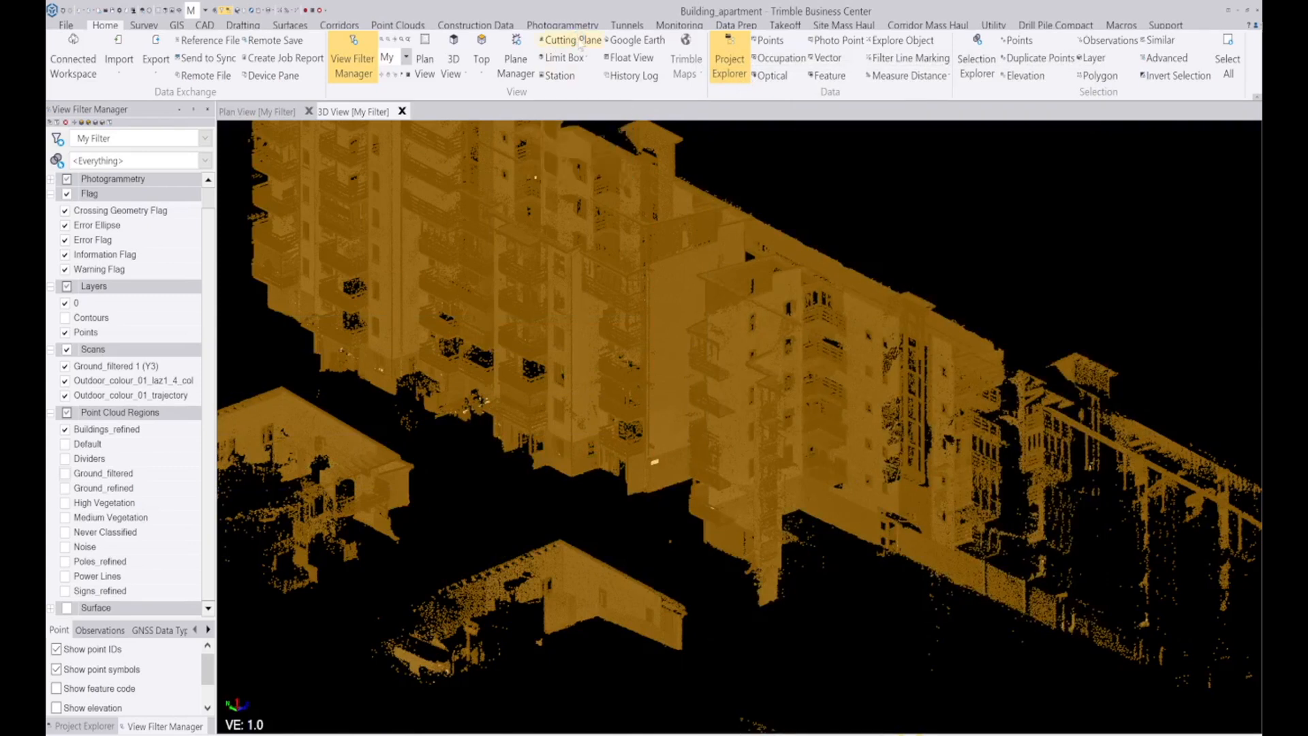
left_click(580, 43)
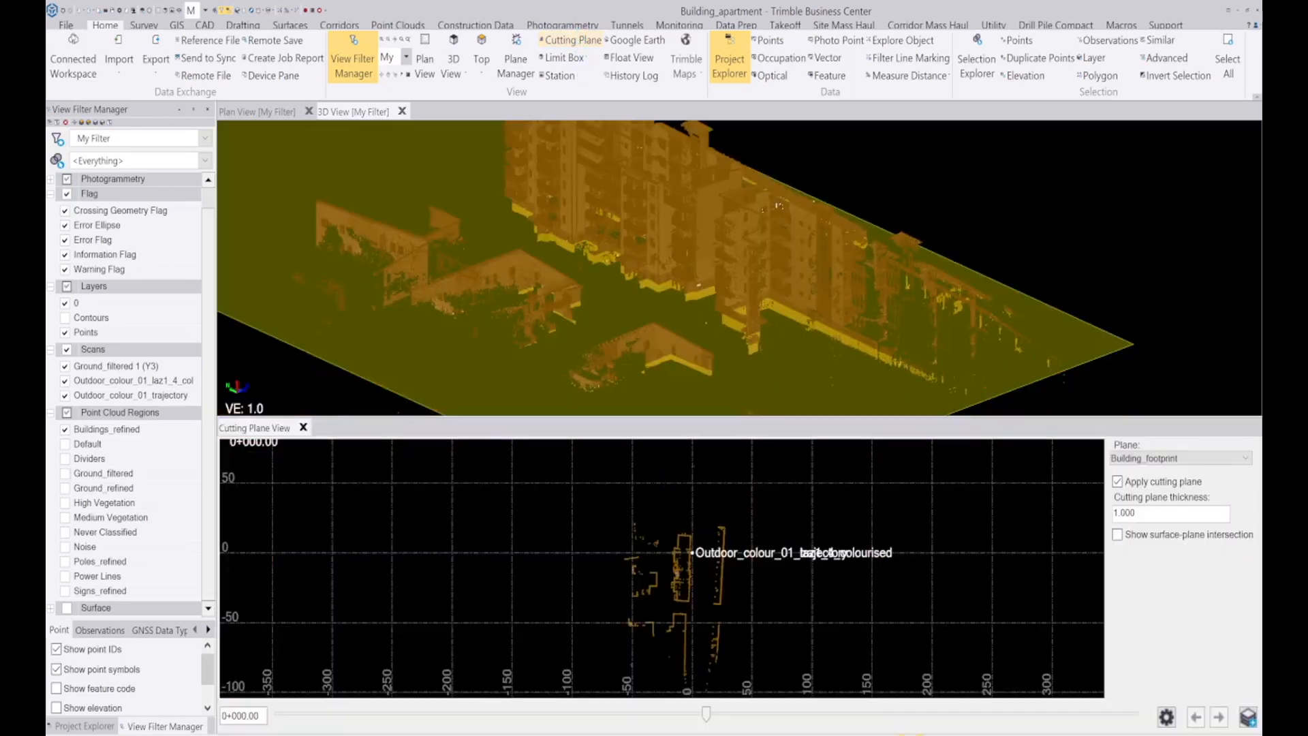
scroll(694, 592, "up", 8)
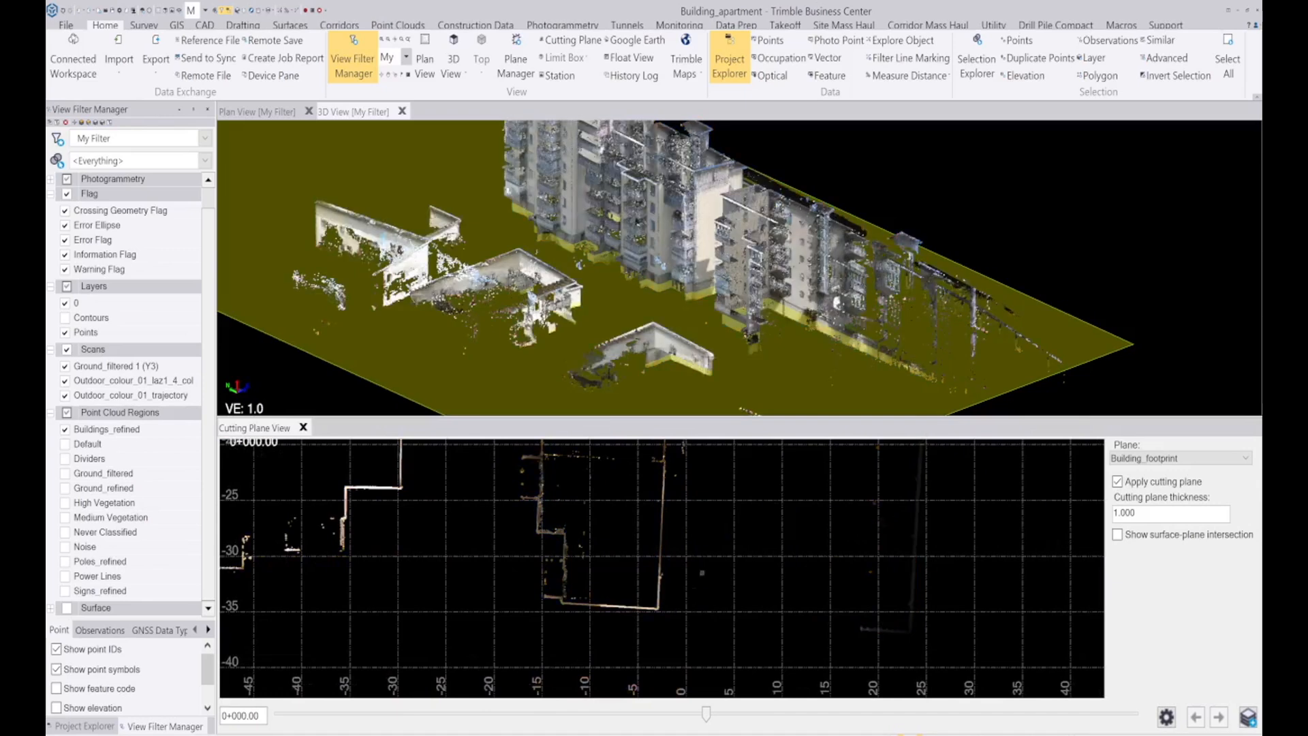
scroll(660, 634, "down", 5)
scroll(624, 488, "up", 2)
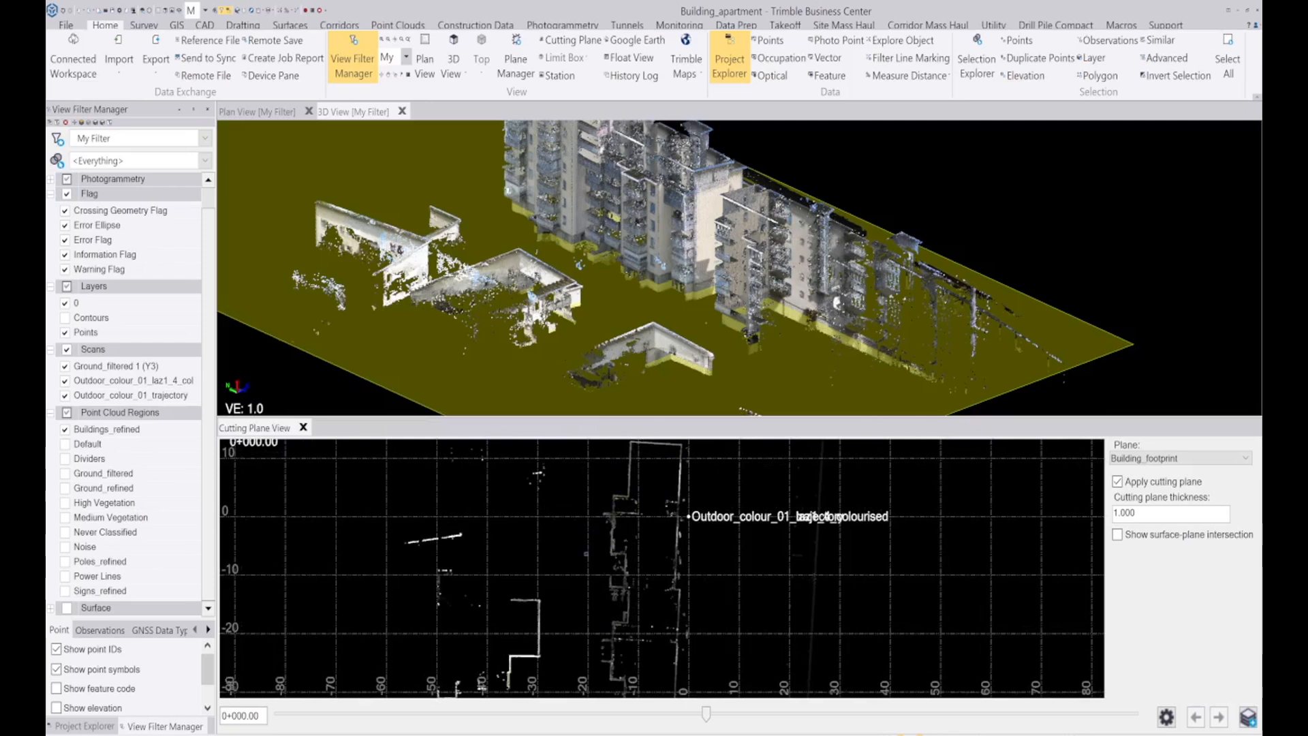
scroll(579, 555, "down", 1)
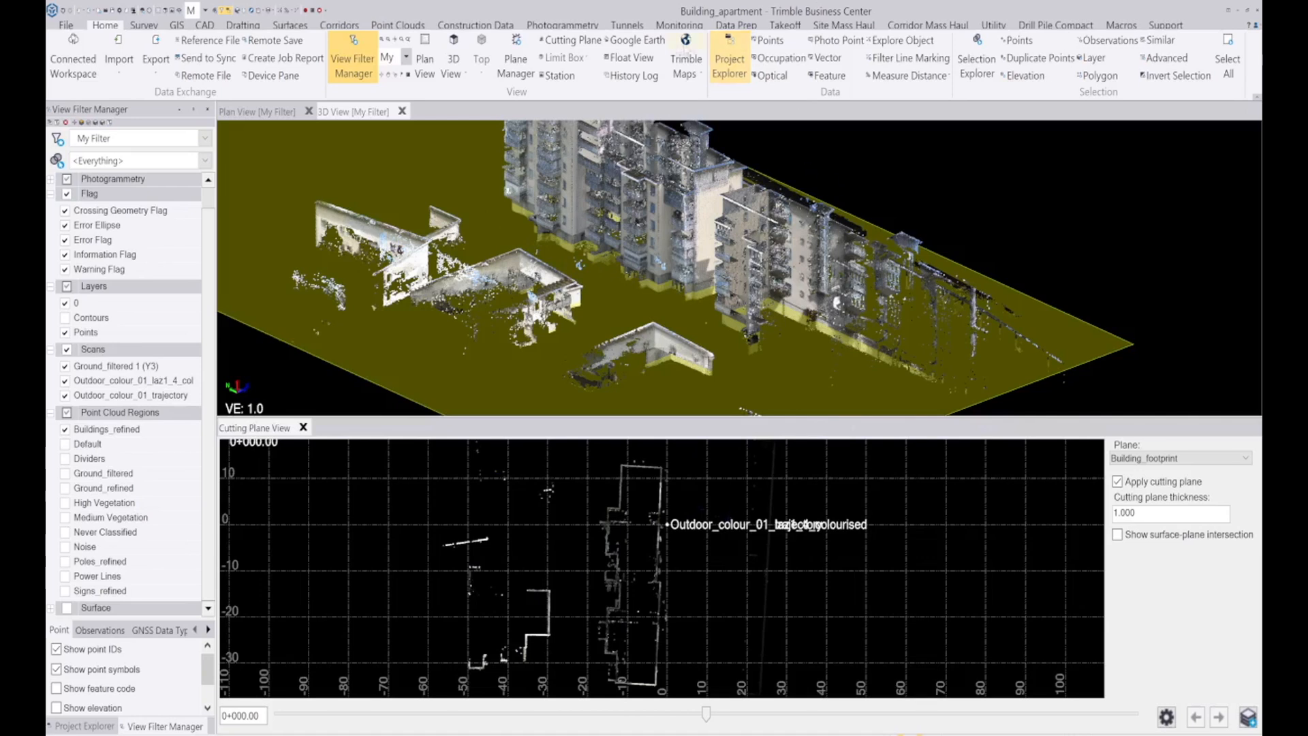
Change the point cloud rendering from true colour to region colour
left_click(388, 27)
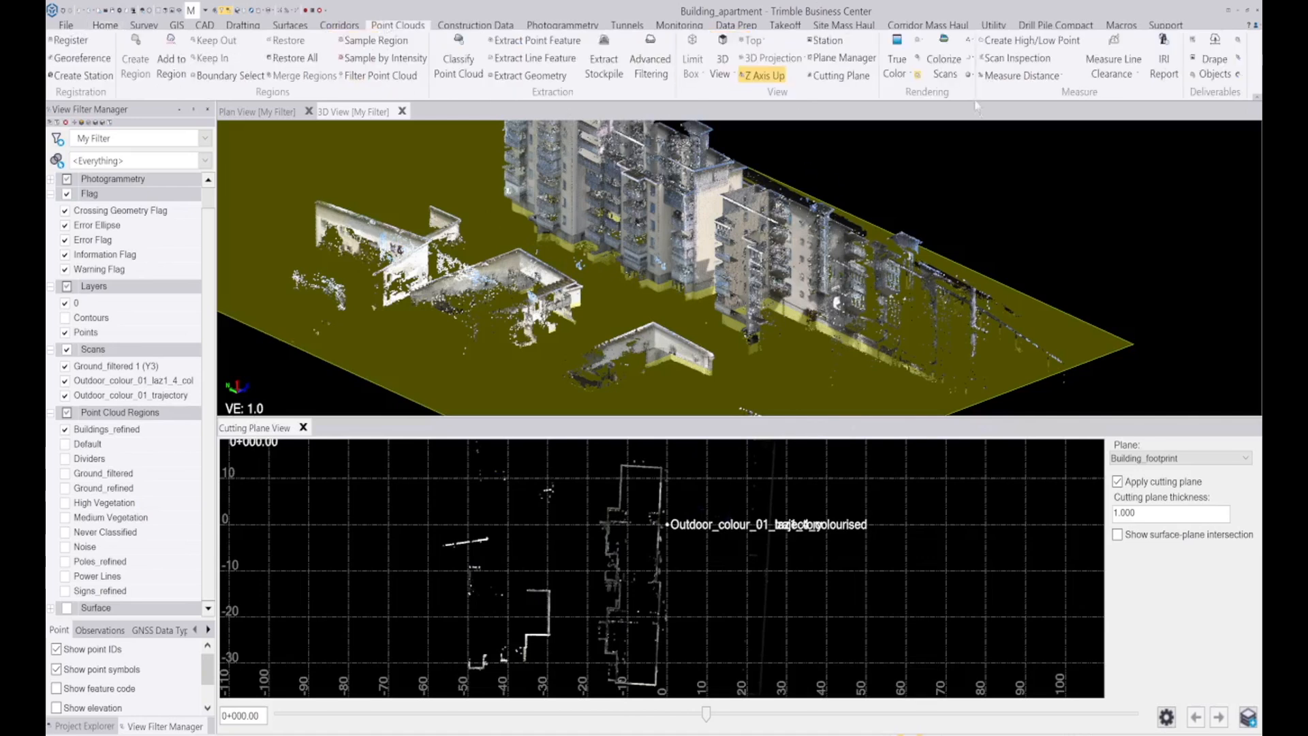
left_click(901, 73)
left_click(911, 109)
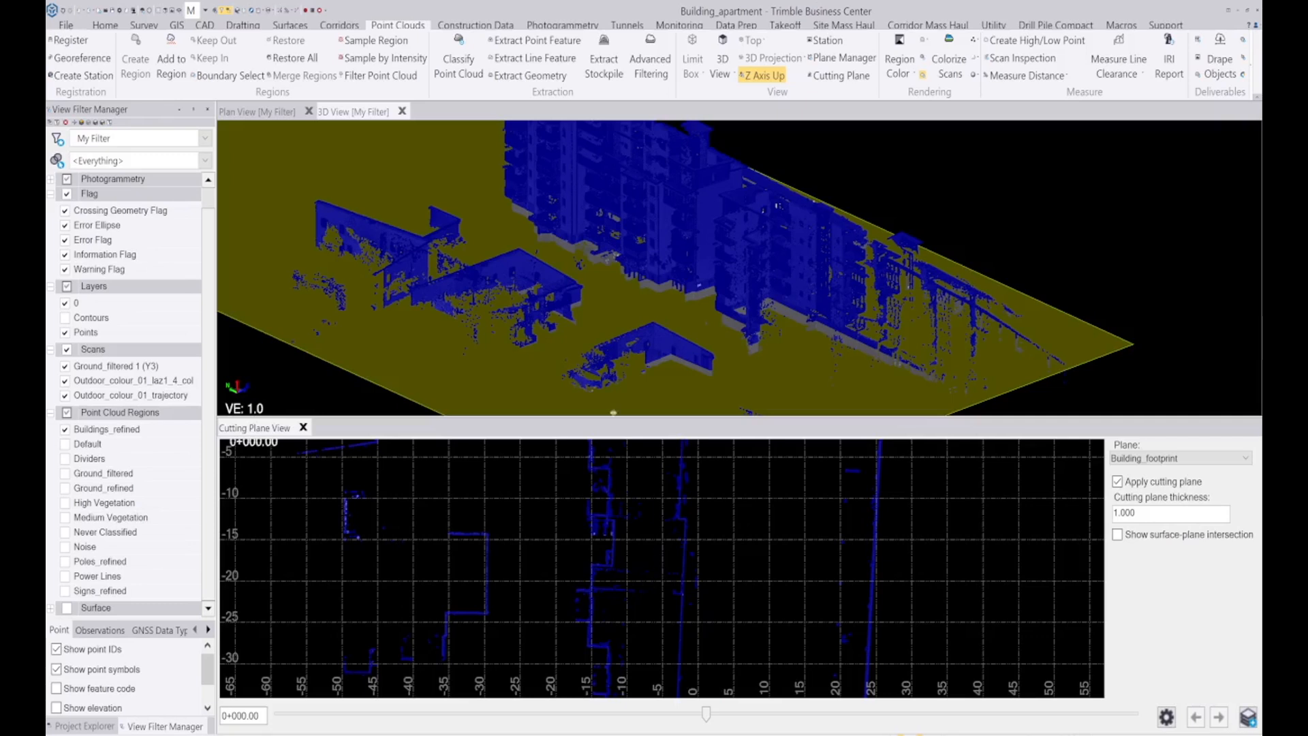
Create a polygon named Building_footprint on a new layer named Building, keeping the default fill and border settings
left_click(204, 26)
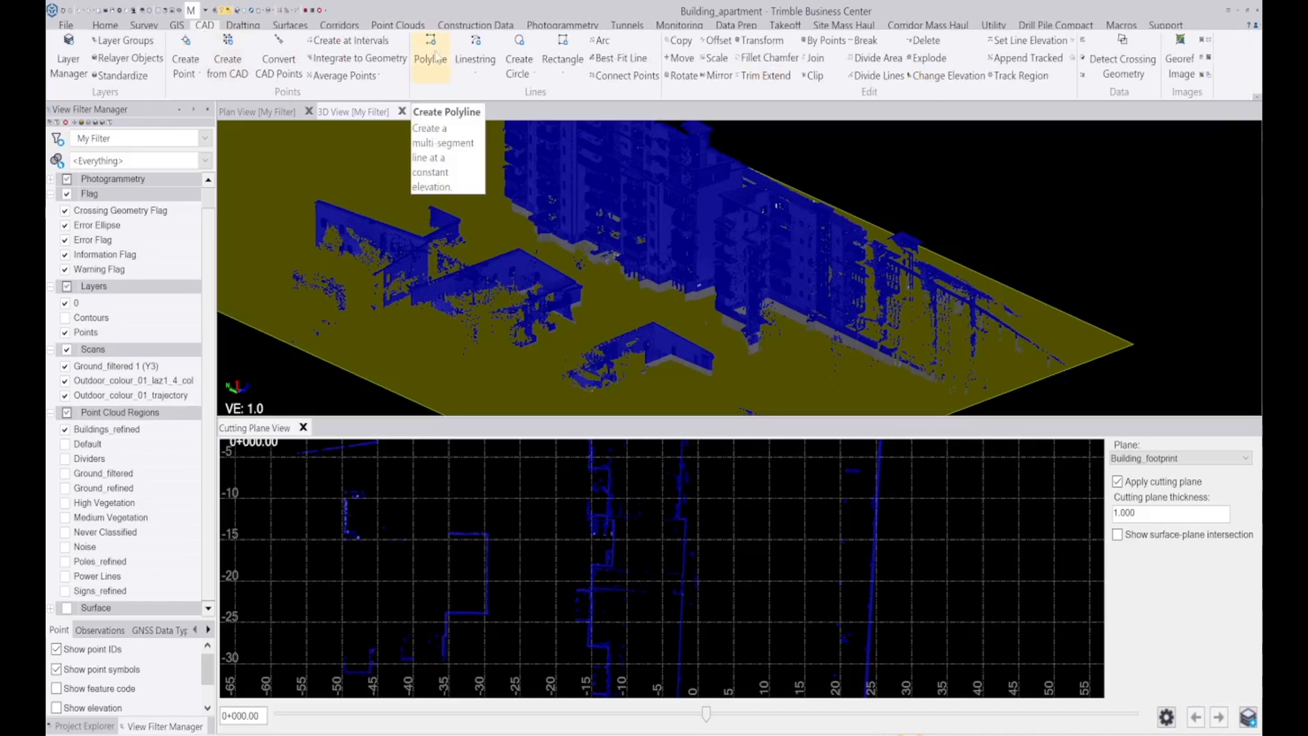
left_click(478, 74)
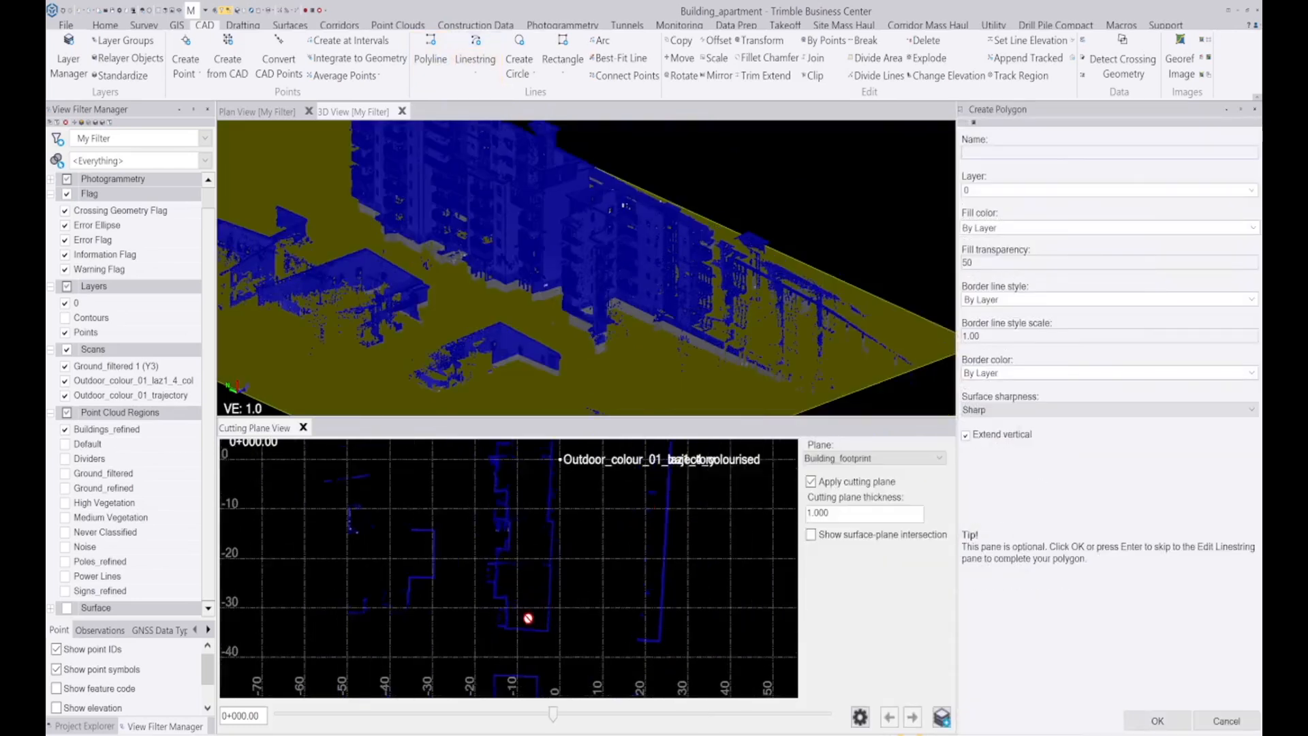
scroll(555, 640, "up", 3)
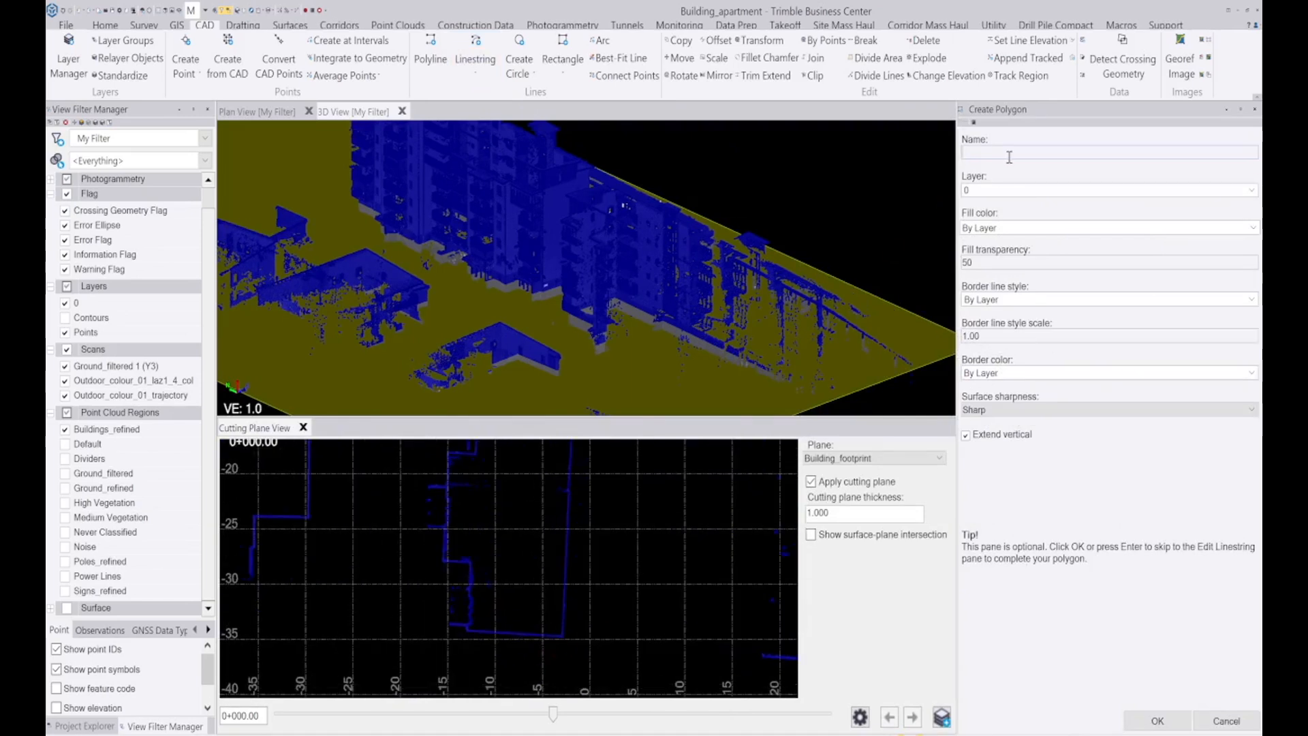
type("Building_footprint")
left_click(1251, 190)
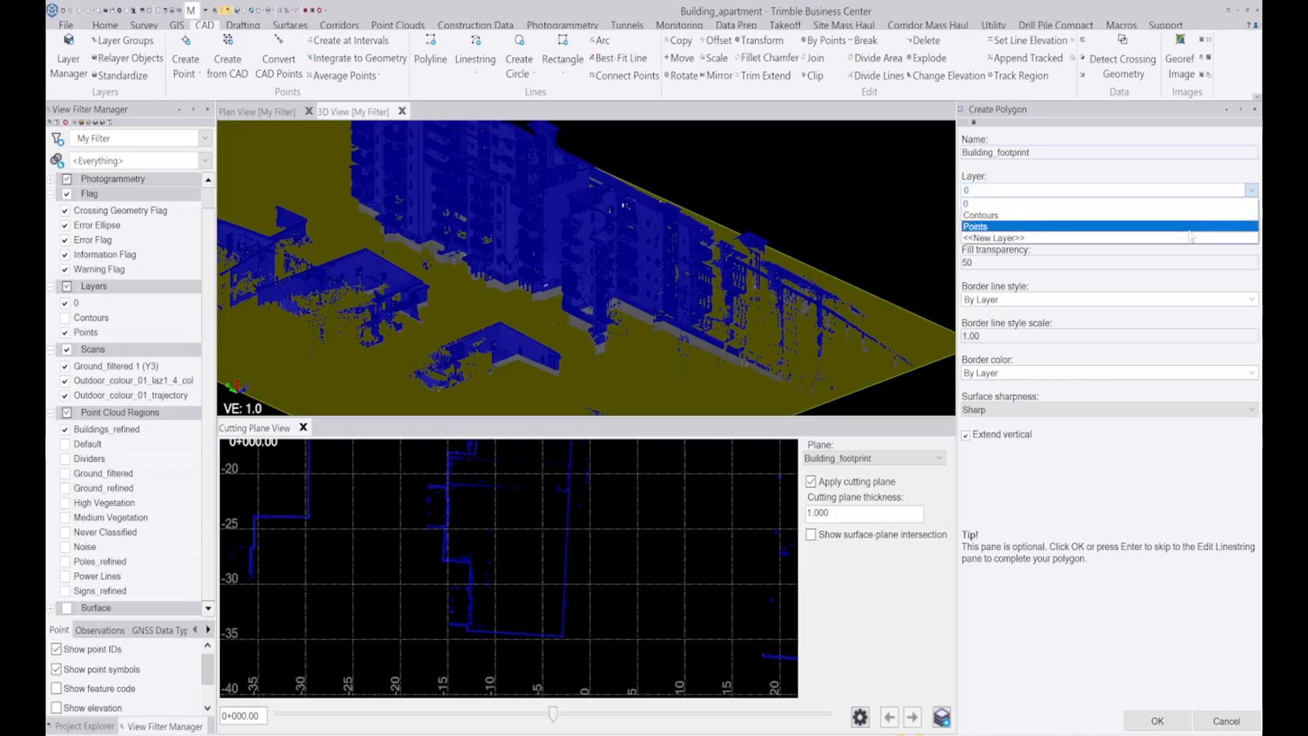
left_click(1194, 238)
type("Building")
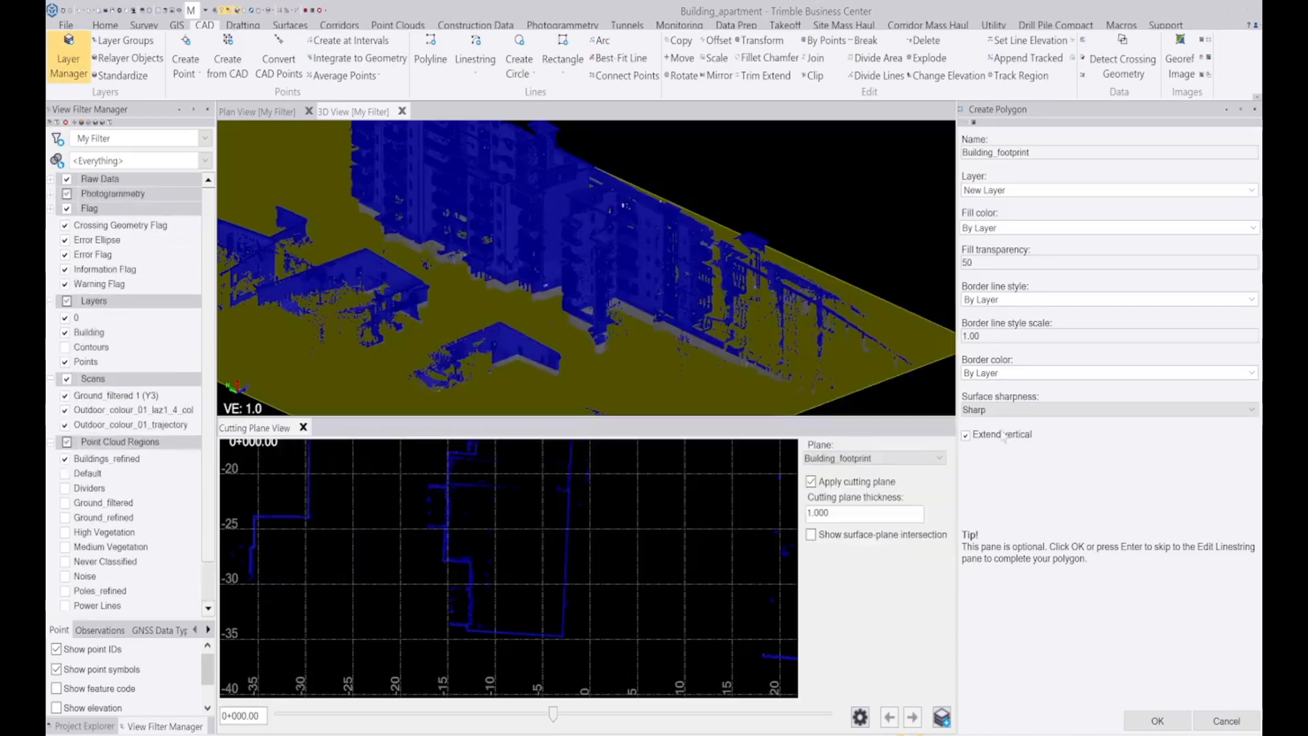
left_click(912, 579)
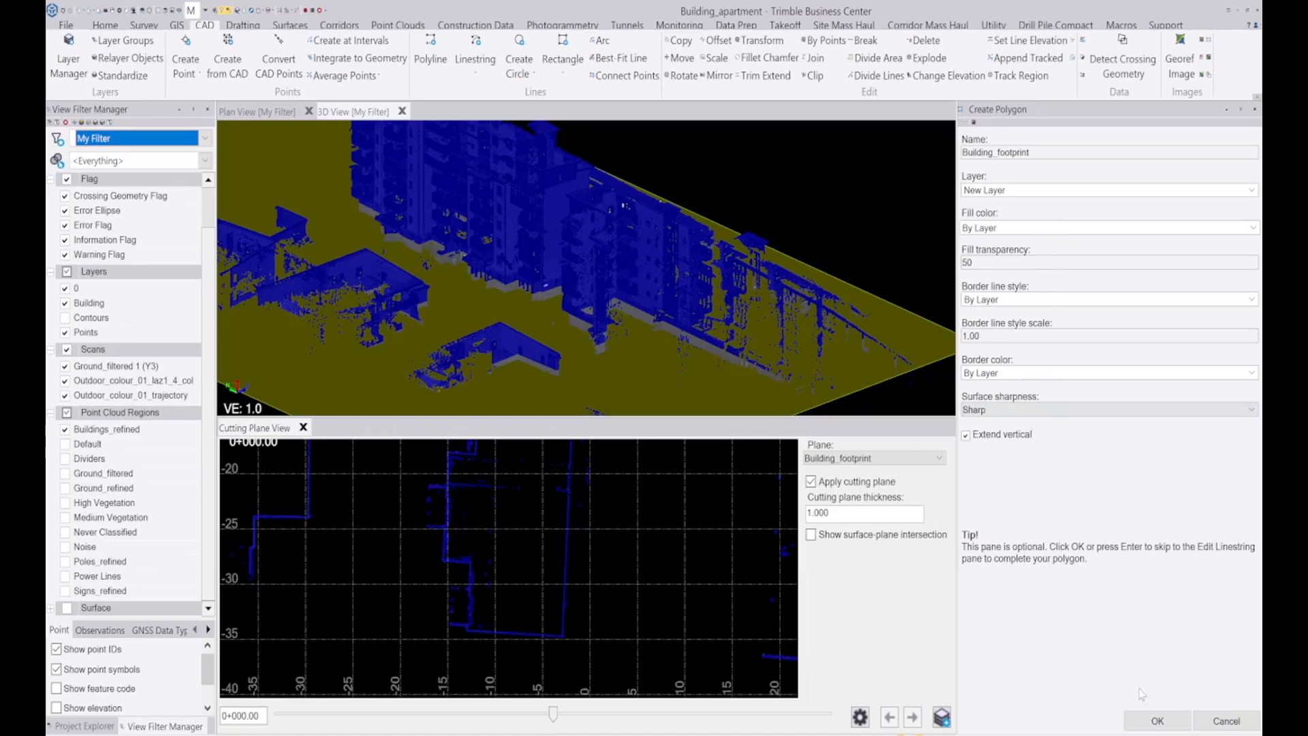
left_click(1158, 721)
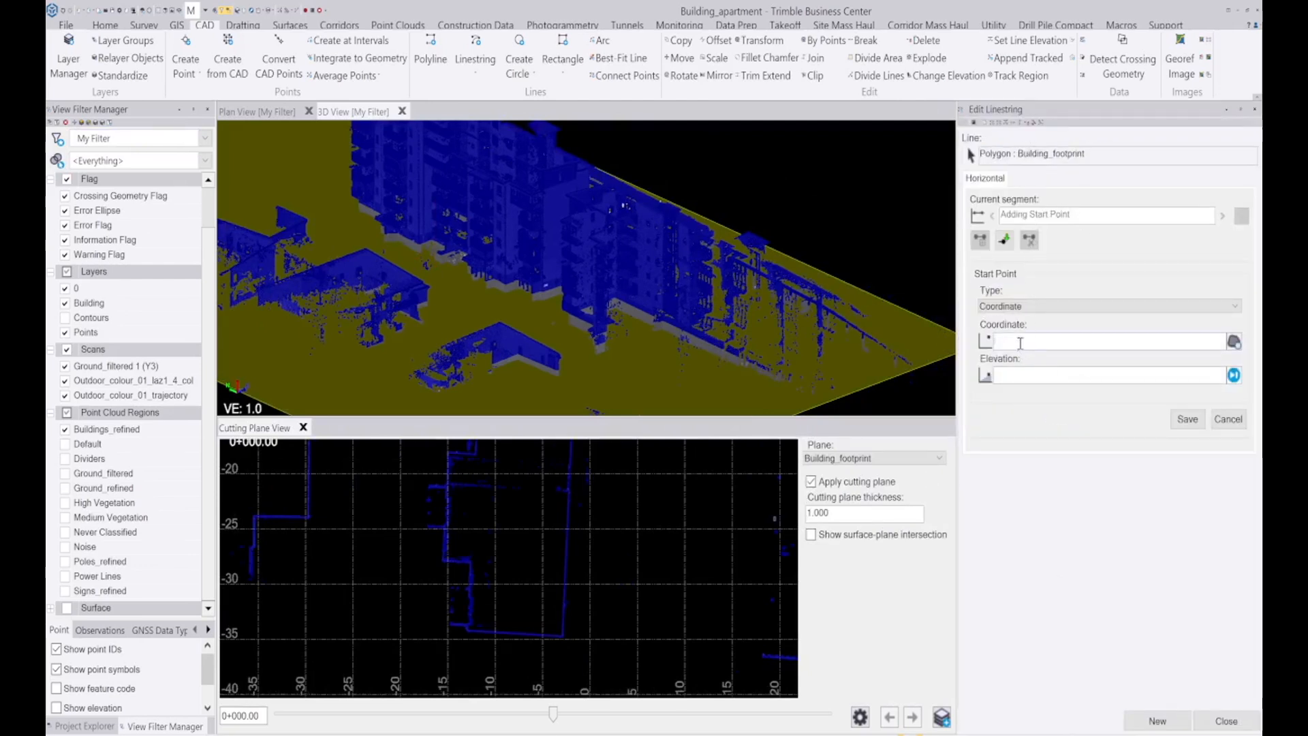
Trace the Building_footprint polygon with straight segments along the apartment block's wall outline in the cutting plane view and finish the line
scroll(557, 631, "up", 4)
scroll(557, 630, "down", 2)
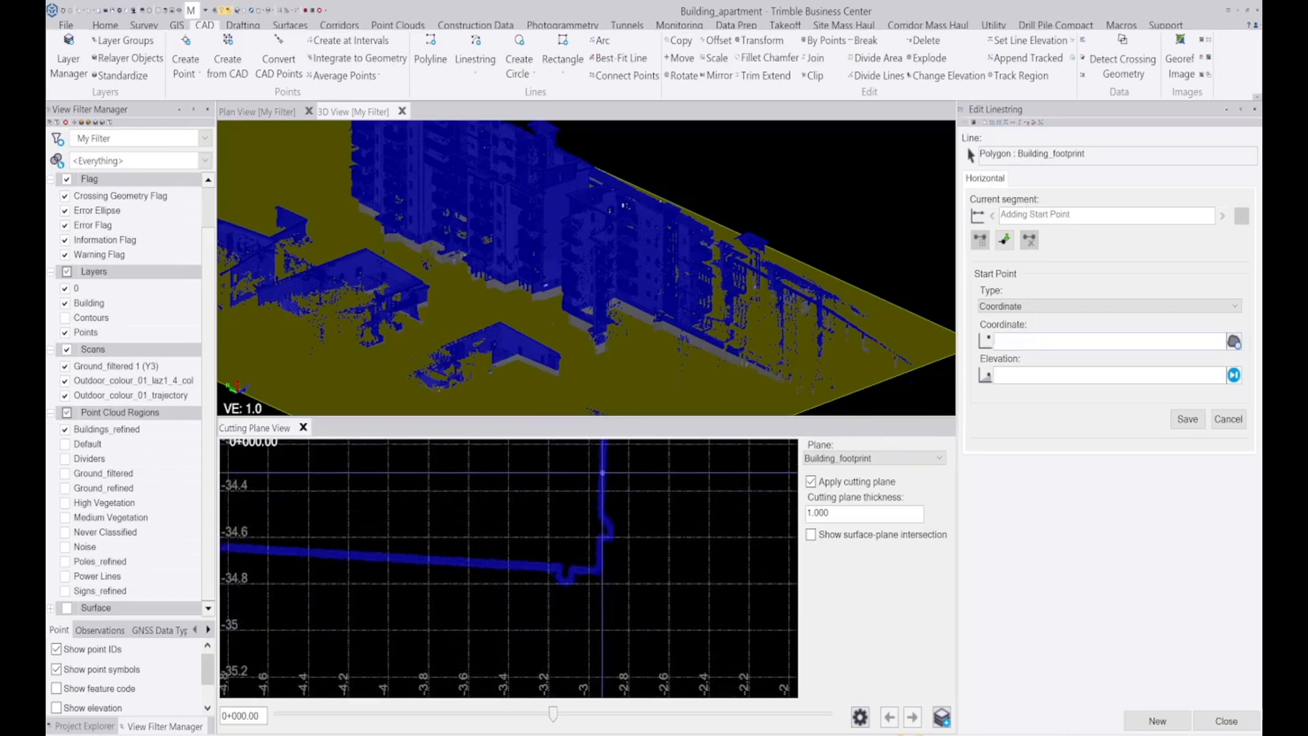
left_click(602, 473)
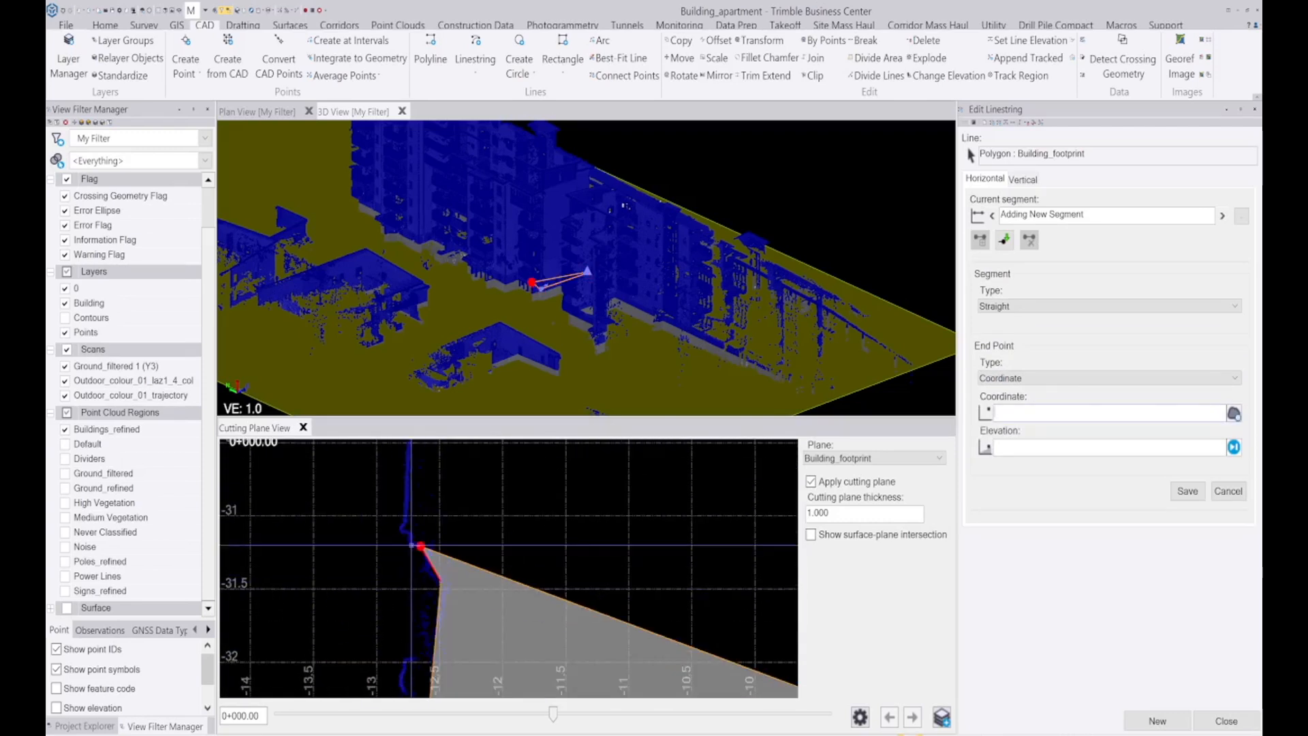
left_click(279, 623)
scroll(279, 622, "down", 4)
scroll(497, 590, "up", 3)
left_click(459, 549)
scroll(449, 549, "down", 4)
scroll(450, 549, "up", 3)
left_click(610, 504)
scroll(534, 540, "down", 3)
left_click(534, 540)
scroll(415, 555, "down", 2)
left_click(415, 555)
scroll(296, 566, "up", 2)
left_click(295, 567)
scroll(299, 483, "down", 2)
left_click(299, 482)
scroll(299, 483, "down", 3)
left_click(643, 456)
scroll(646, 578, "up", 3)
left_click(646, 579)
scroll(604, 614, "up", 2)
left_click(603, 613)
left_click(617, 635)
scroll(617, 635, "down", 3)
left_click(607, 447)
scroll(637, 634, "up", 2)
left_click(637, 634)
left_click(640, 461)
scroll(640, 461, "down", 3)
scroll(620, 549, "up", 3)
left_click(632, 561)
scroll(670, 673, "up", 3)
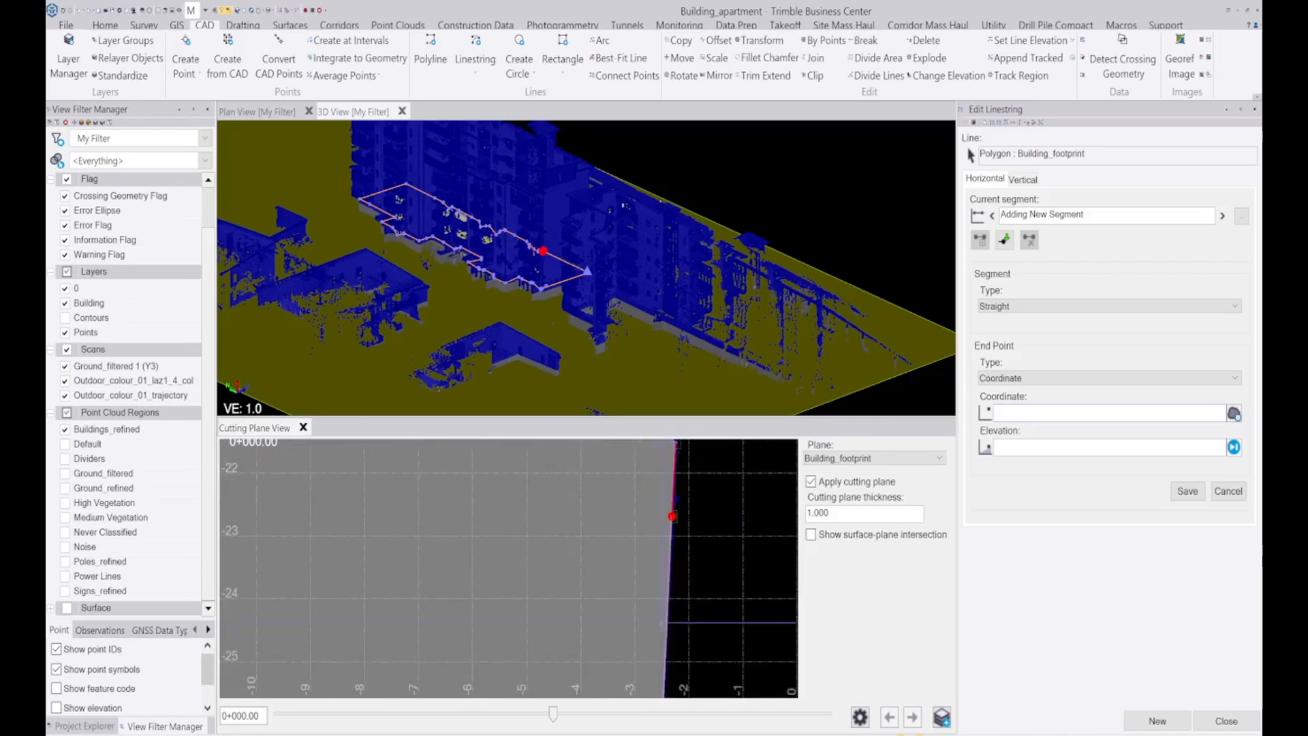
right_click(706, 549)
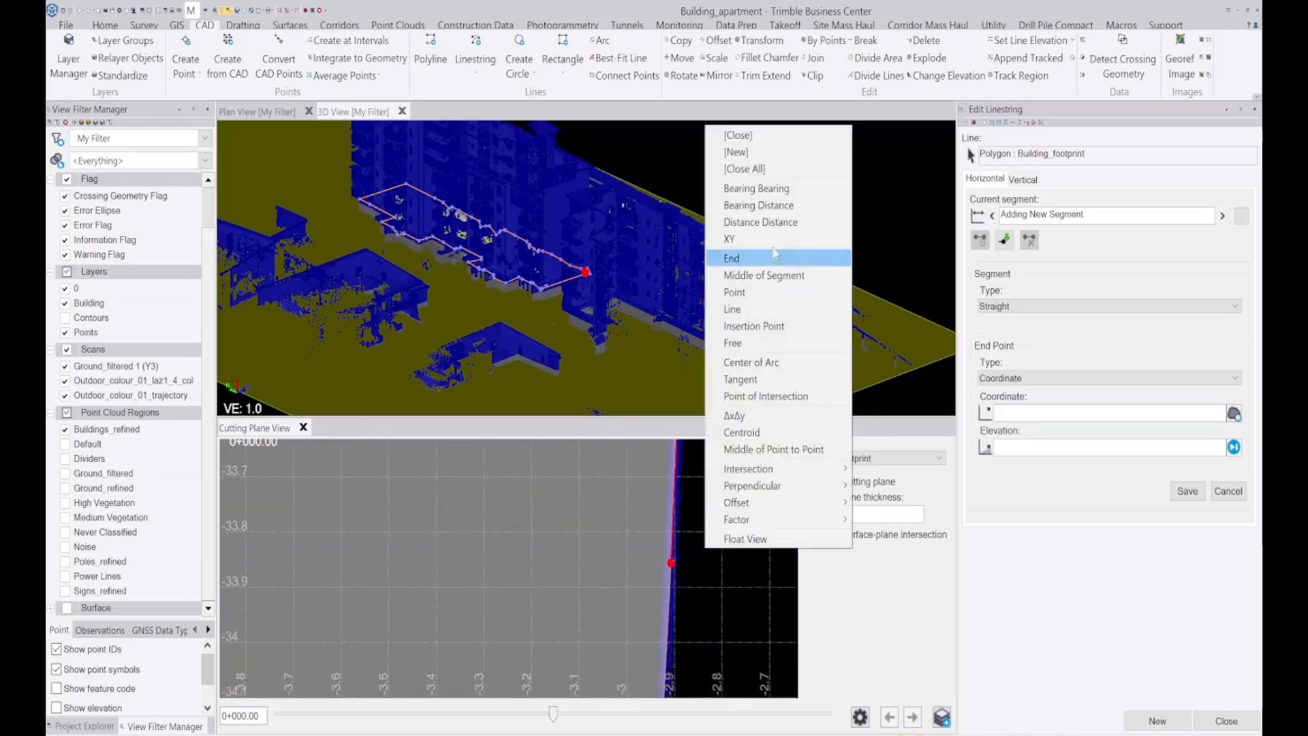
left_click(804, 143)
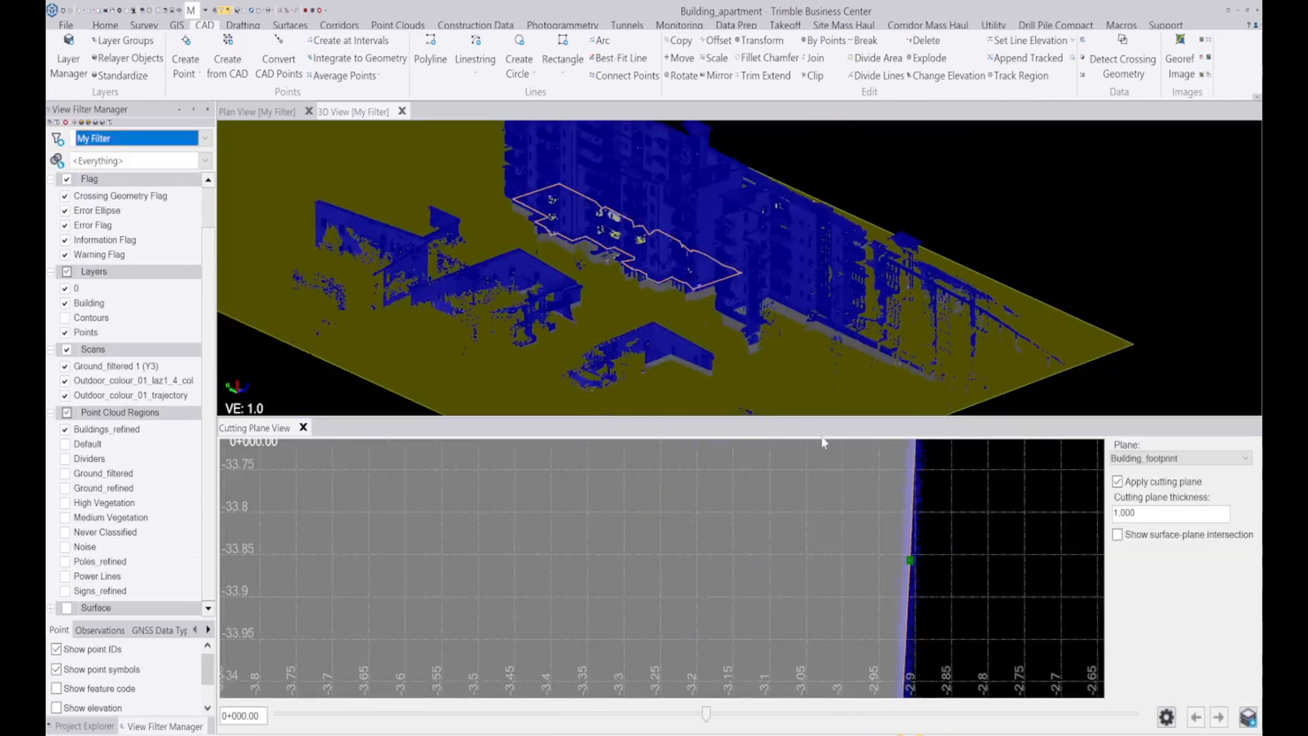
Display the Contours layer together with the footprint polygon and view both around the building in 3D
scroll(665, 254, "down", 3)
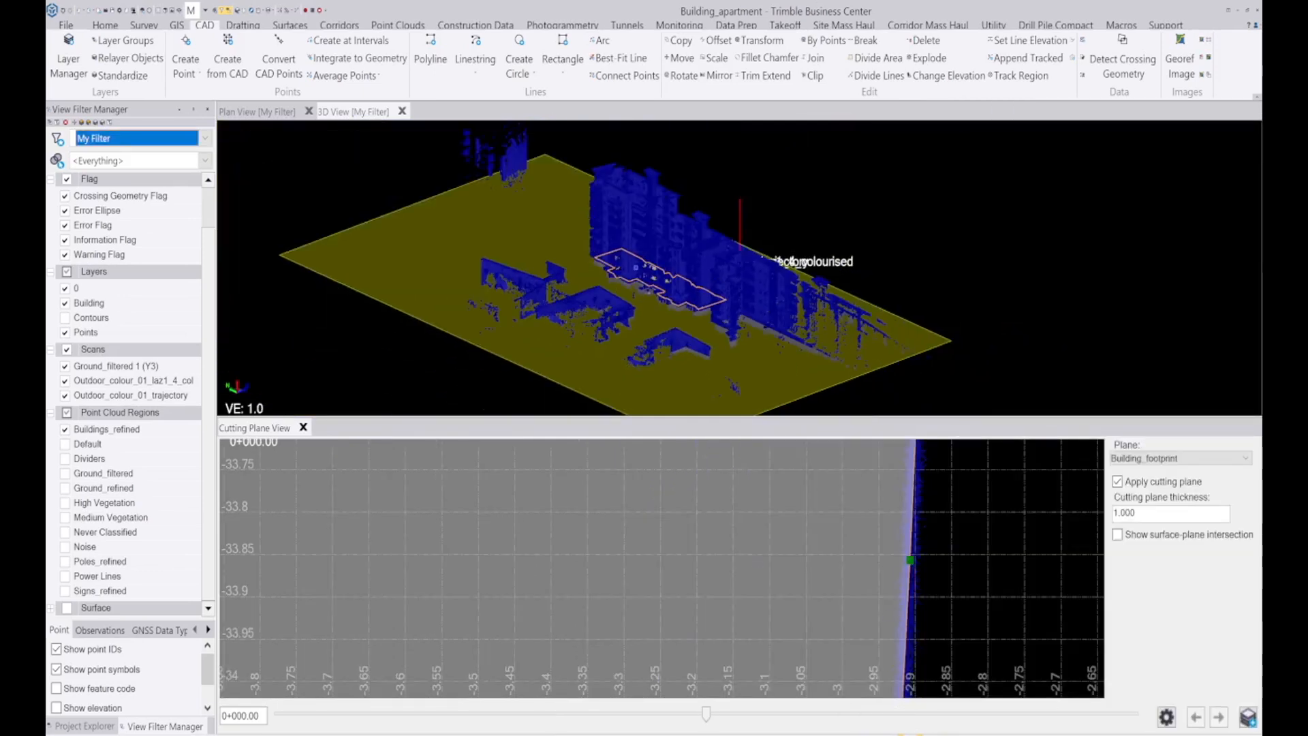
scroll(665, 254, "up", 2)
middle_click_drag(665, 254, 648, 289)
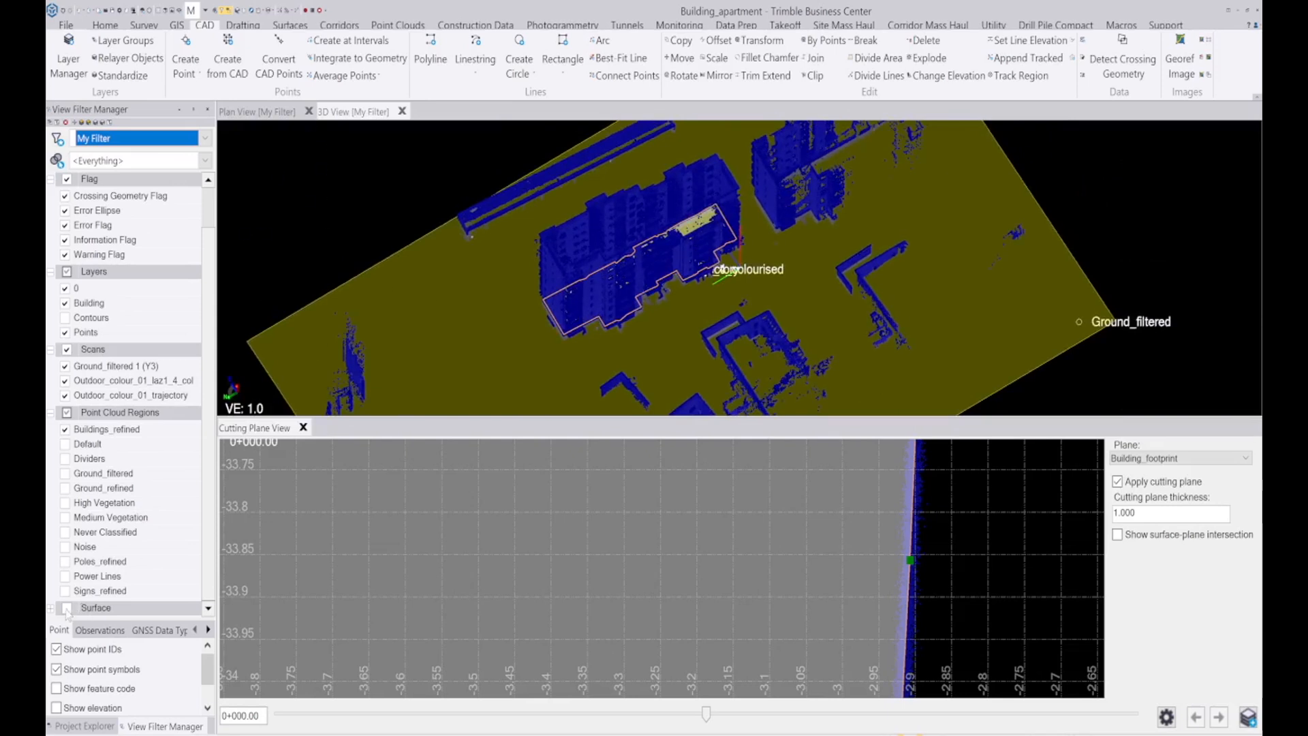
left_click(65, 318)
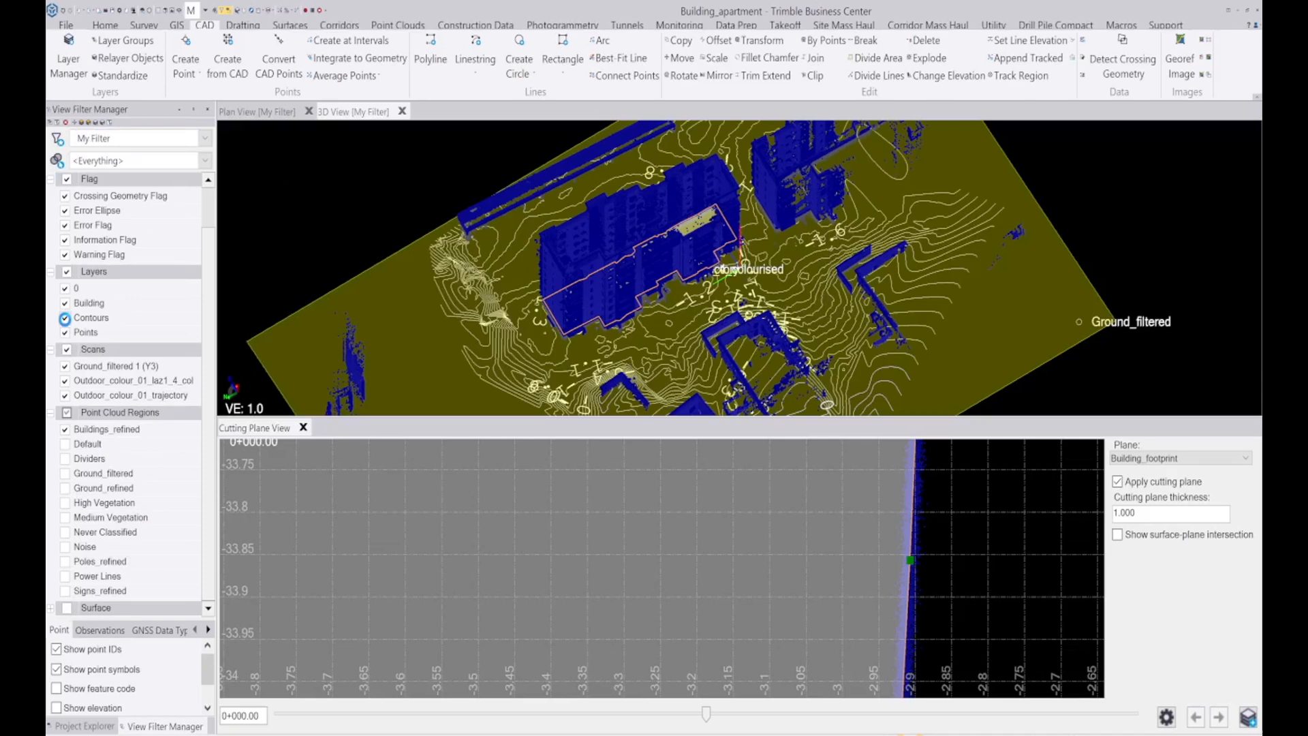
scroll(598, 269, "up", 4)
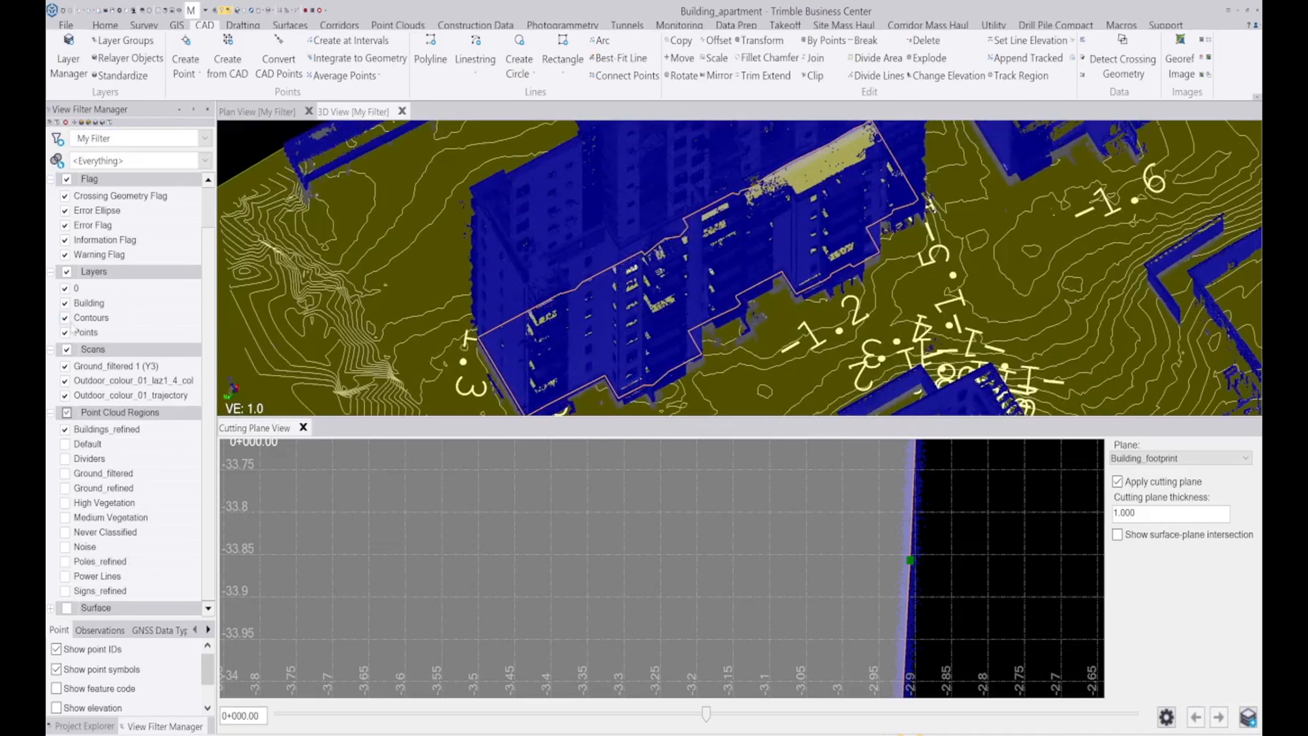
Hide the Building layer and close the cutting plane view, leaving the buildings and contours in the 3D view
left_click(65, 302)
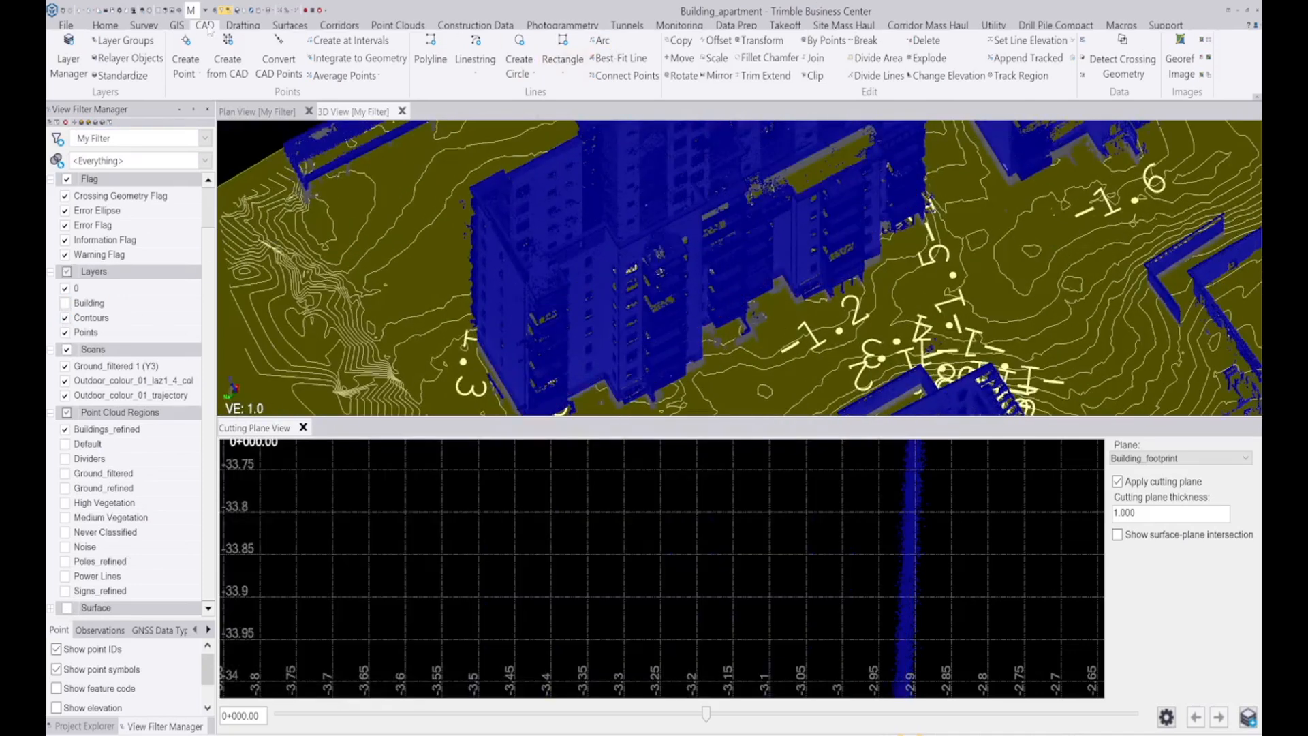
left_click(108, 25)
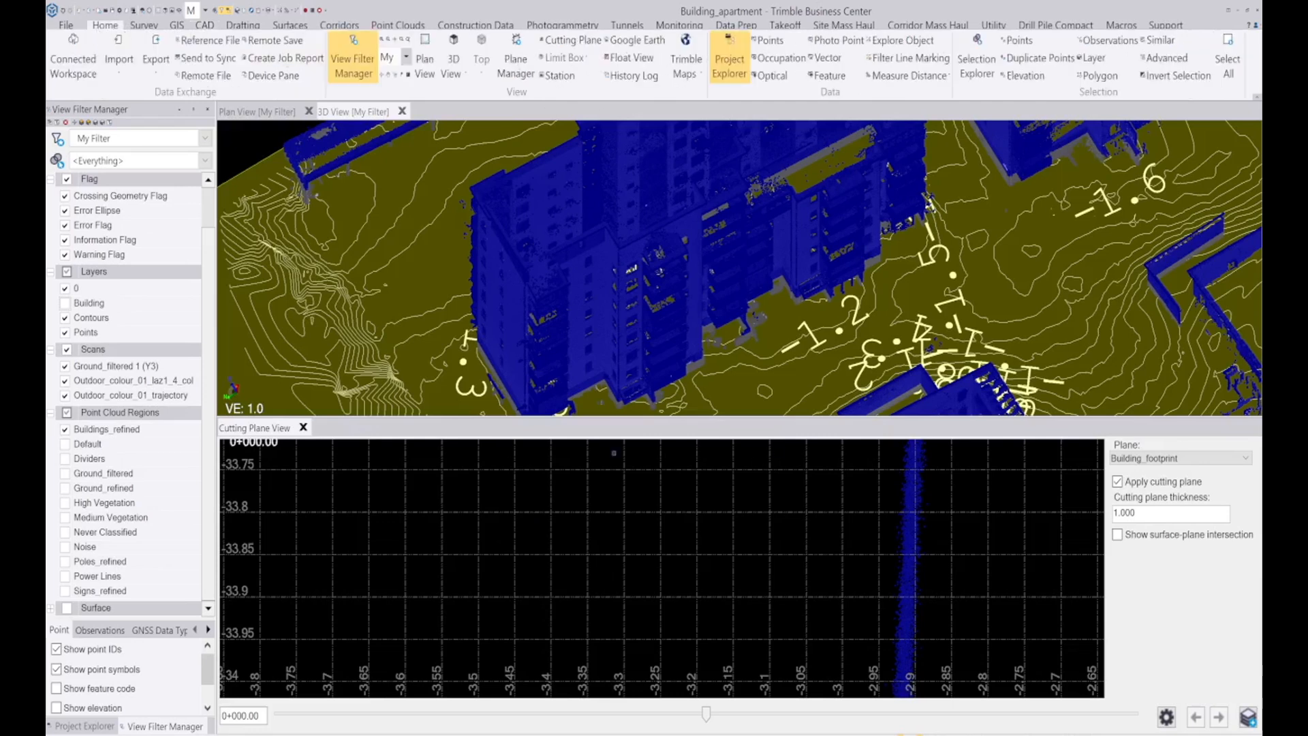
left_click(303, 427)
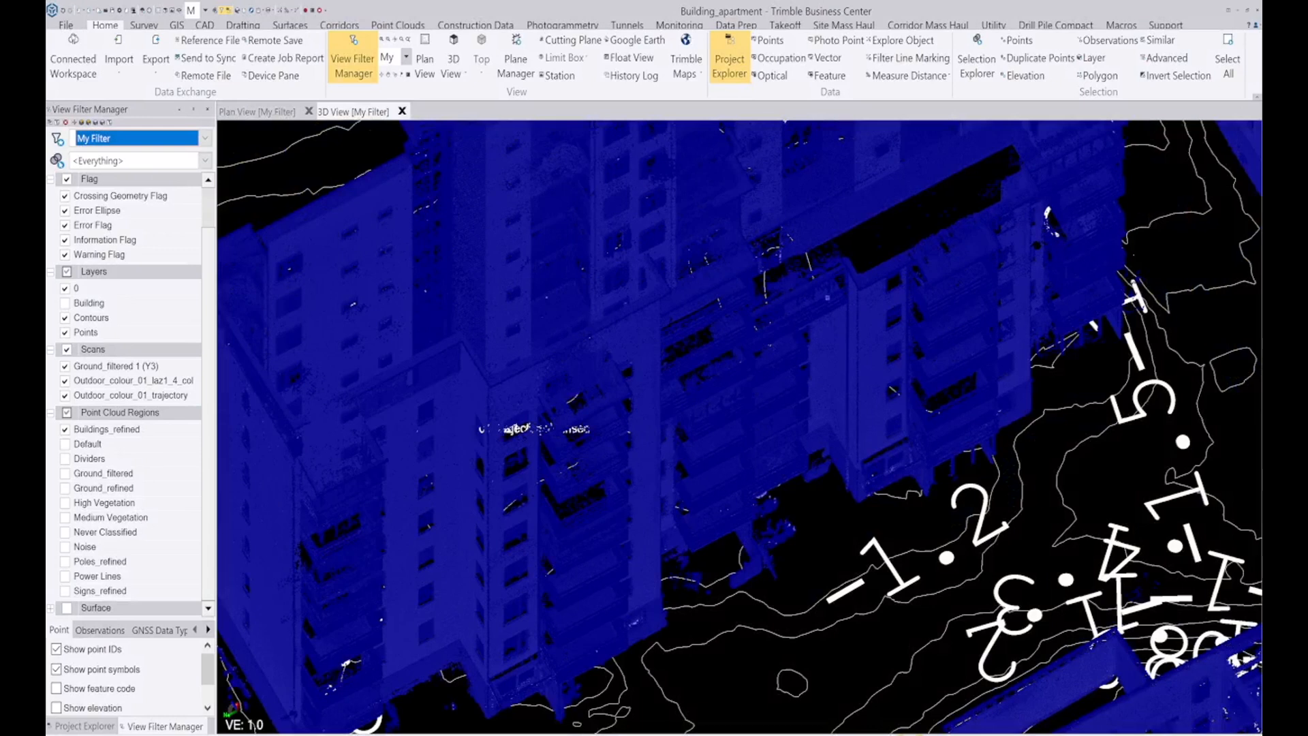
scroll(633, 415, "down", 3)
middle_click_drag(545, 479, 579, 468)
scroll(578, 468, "up", 5)
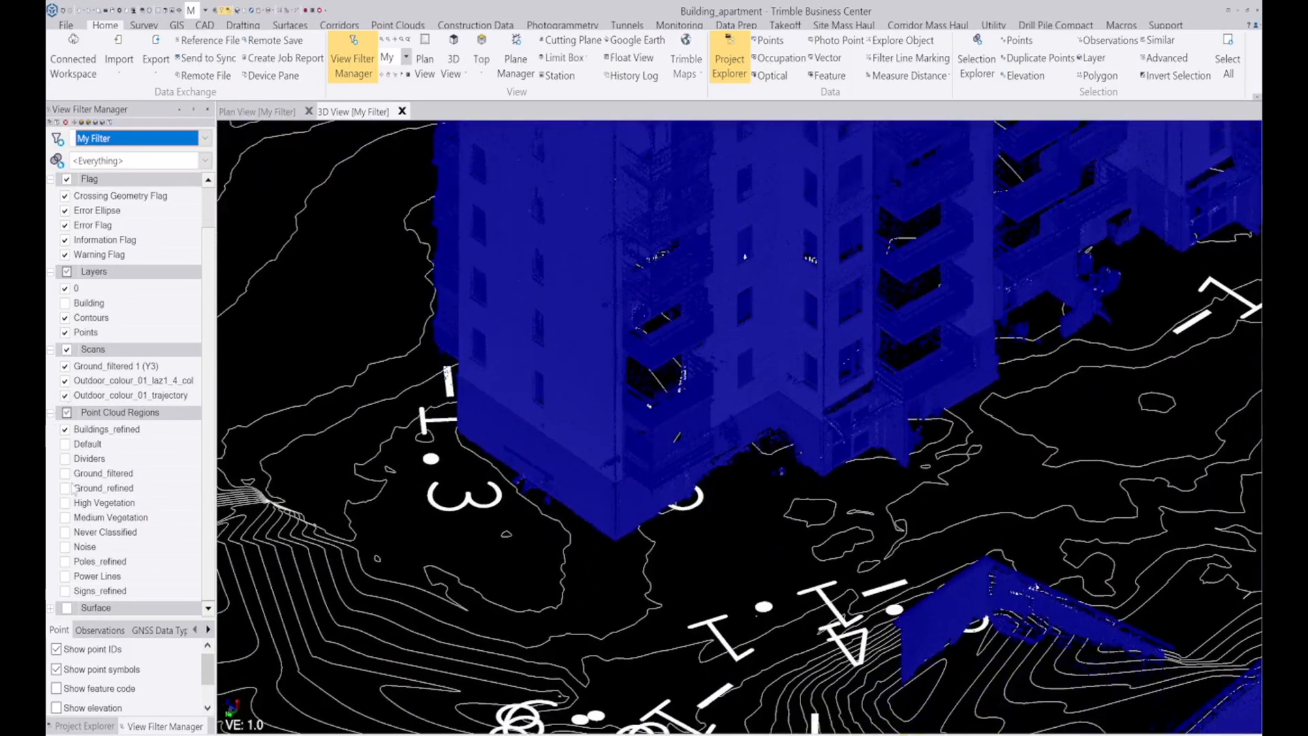
Show the Building layer again and inspect how the footprint outline fits the walls from several sides
left_click(66, 303)
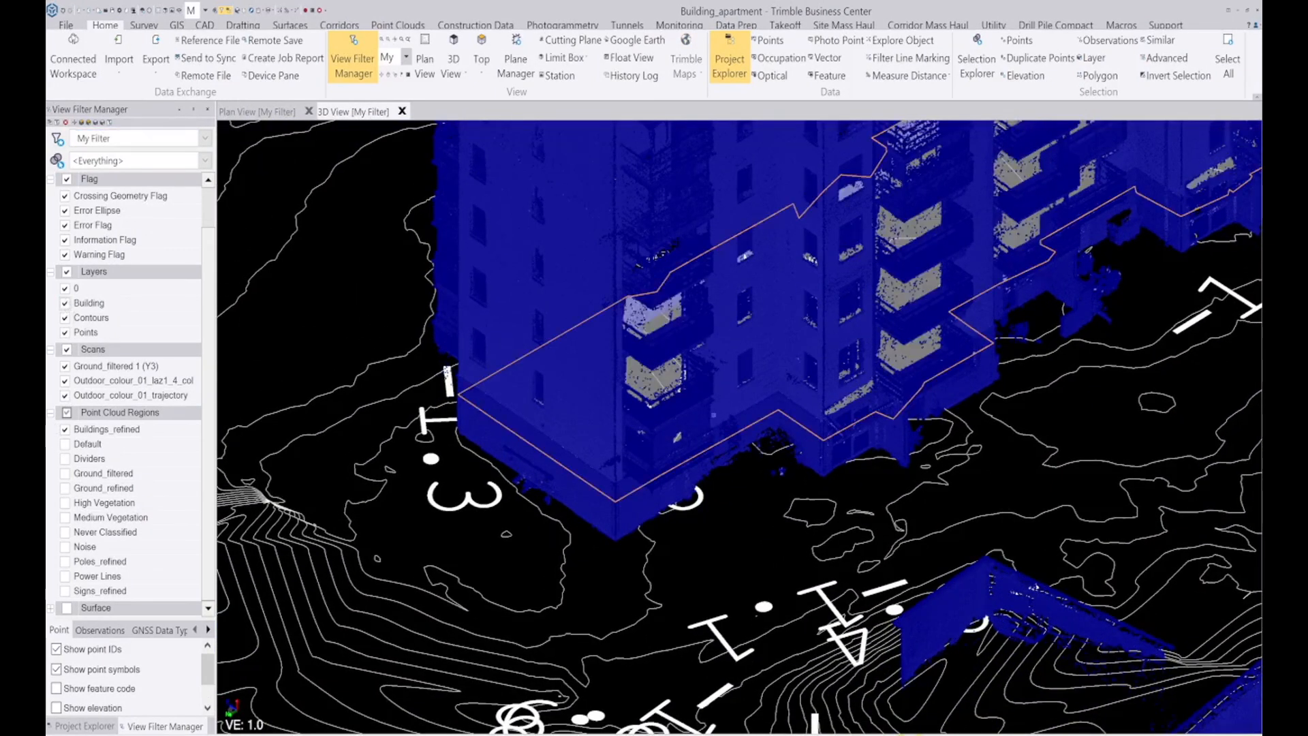
scroll(713, 415, "down", 4)
right_click_drag(672, 391, 780, 377)
middle_click_drag(361, 272, 603, 334)
right_click_drag(603, 334, 715, 350)
middle_click_drag(402, 317, 501, 319)
right_click_drag(489, 301, 694, 290)
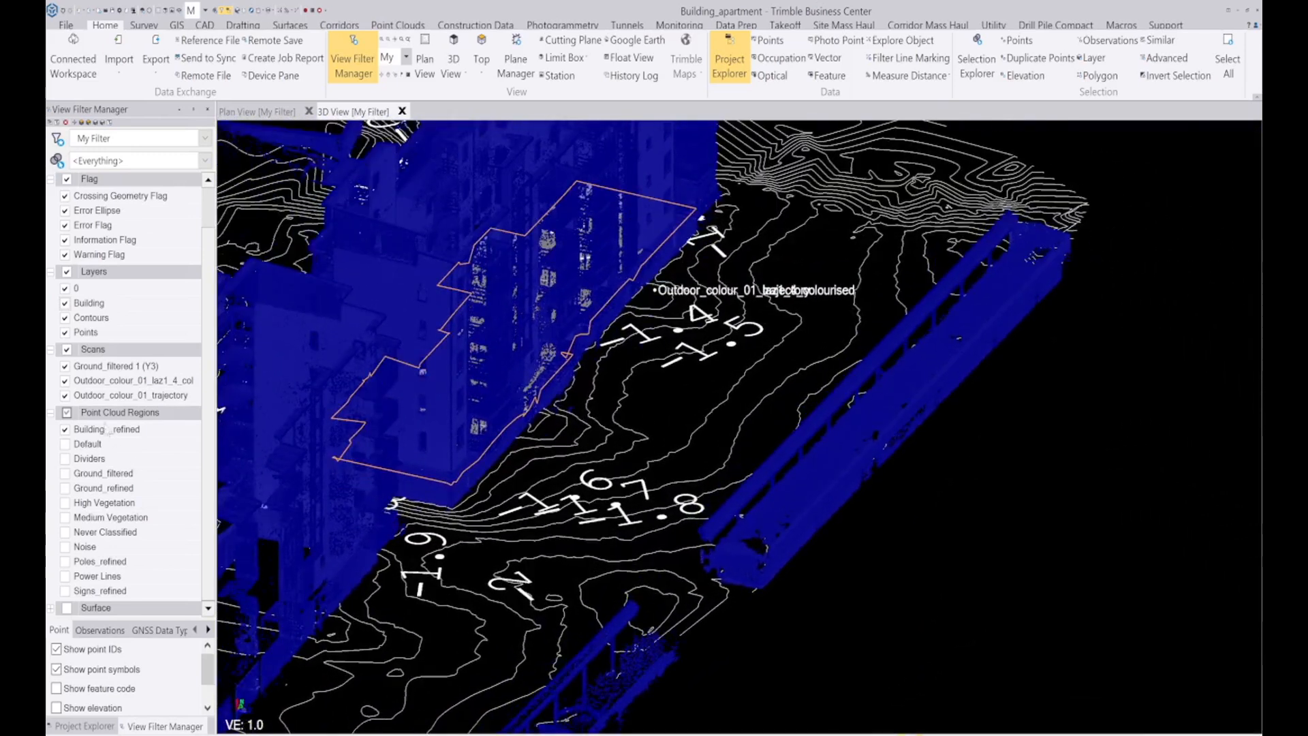
Hide the Buildings_refined region so only the footprint polygon and contours are displayed, and view them from above
left_click(65, 429)
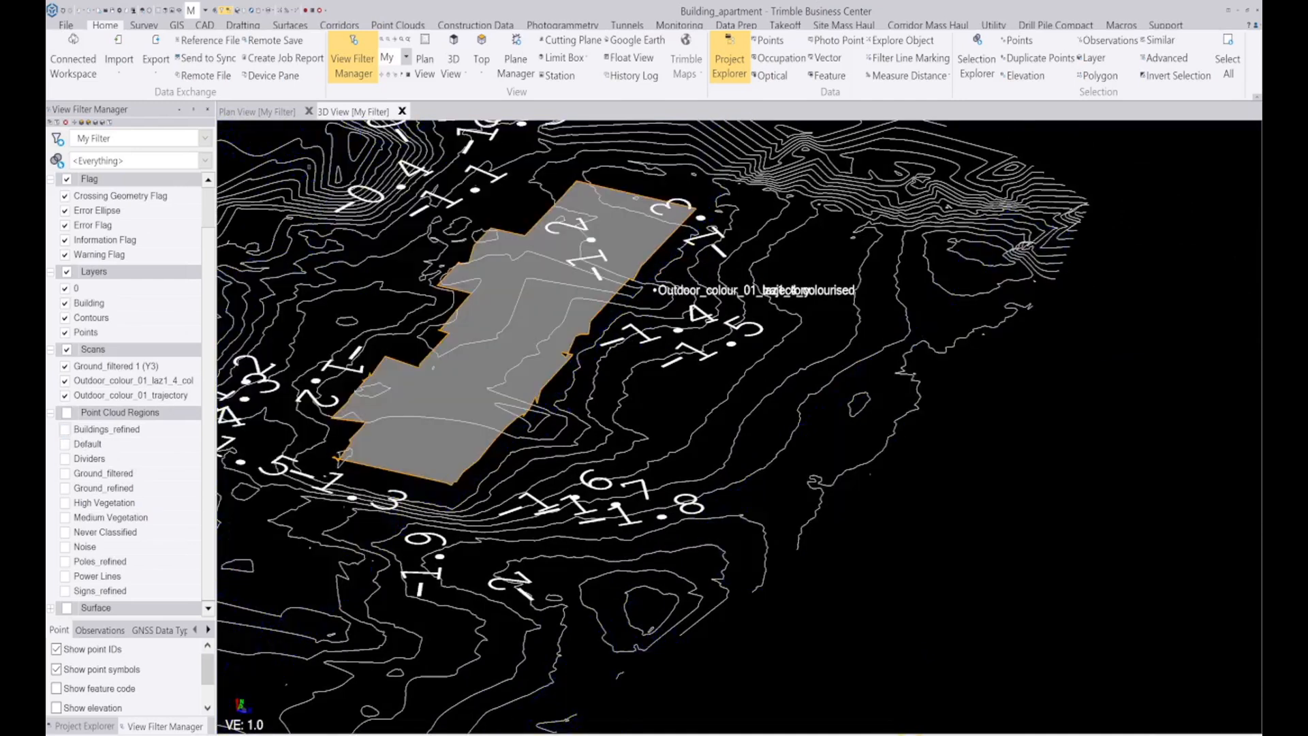
scroll(512, 431, "down", 3)
scroll(470, 334, "up", 2)
right_click_drag(567, 349, 560, 412)
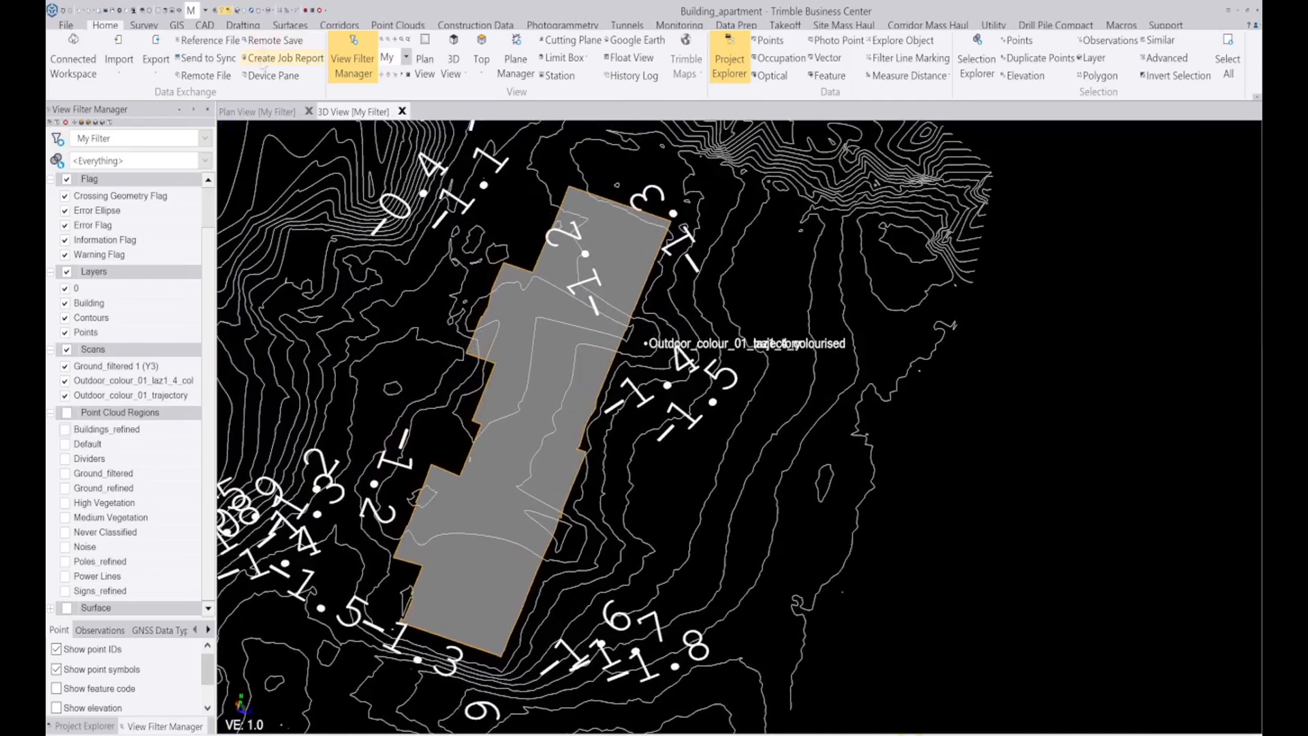
Start clipping lines in the plan view with the remove-inside-bounding-lines method and pick the building footprint as the closed bounding line
left_click(263, 112)
scroll(596, 570, "down", 3)
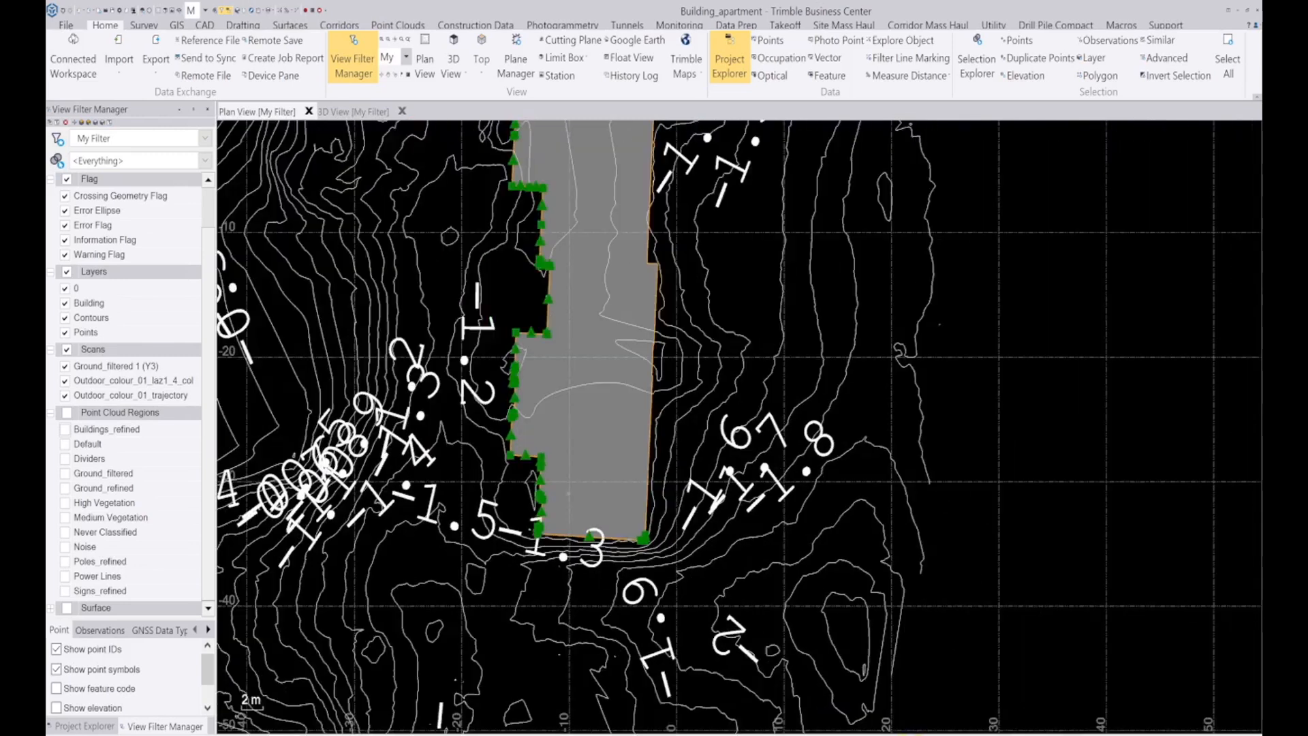
scroll(569, 497, "down", 2)
scroll(553, 334, "up", 2)
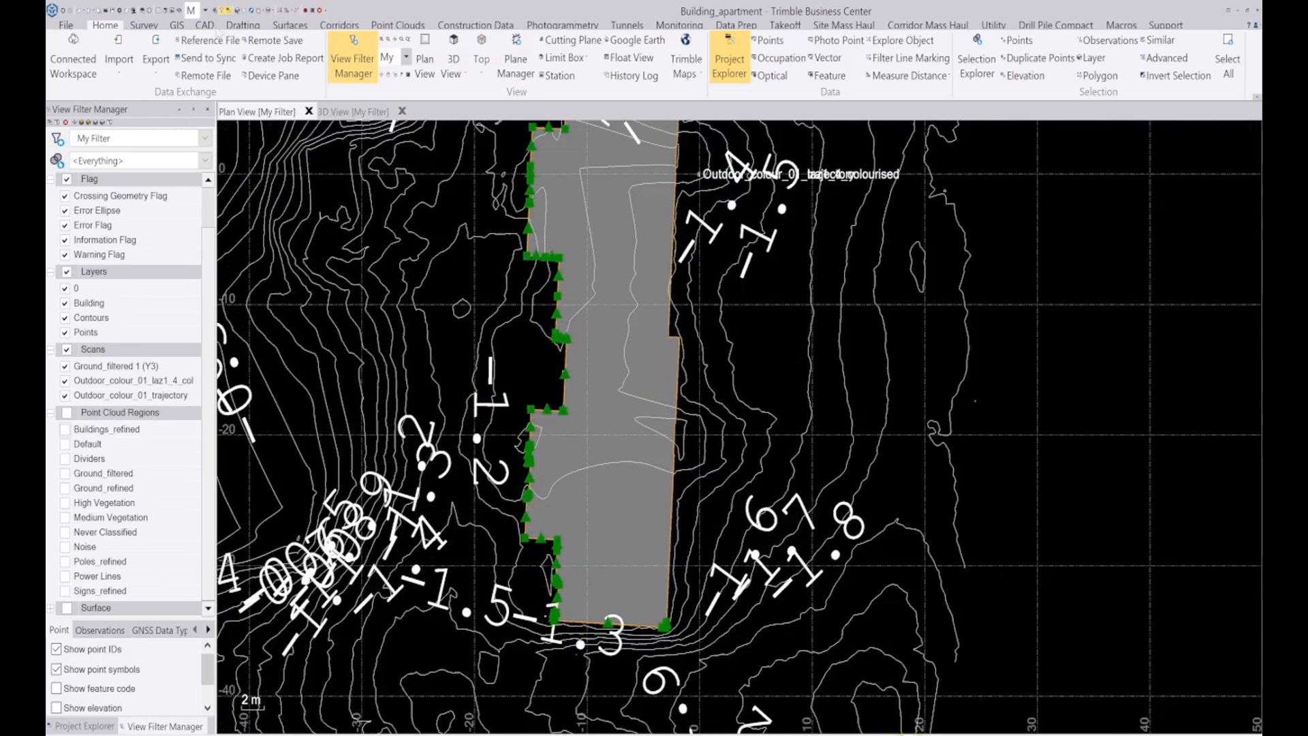
left_click(205, 26)
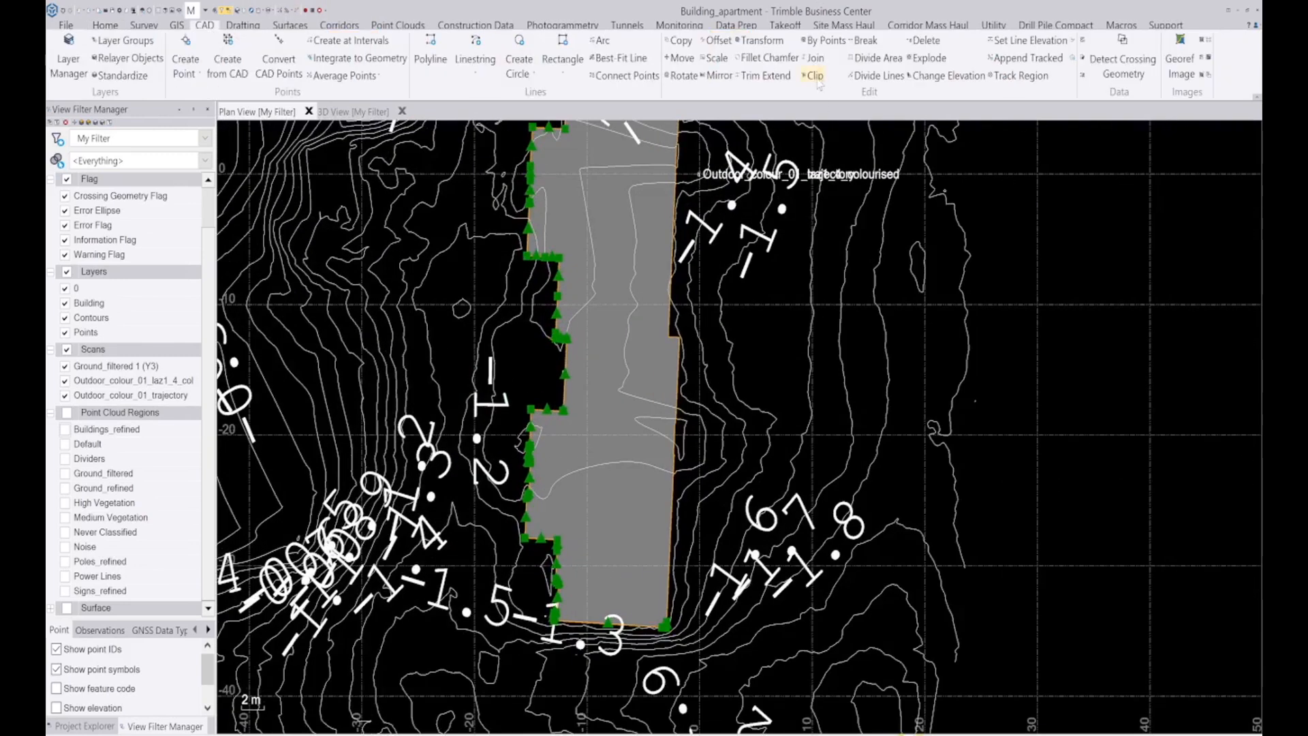
left_click(815, 76)
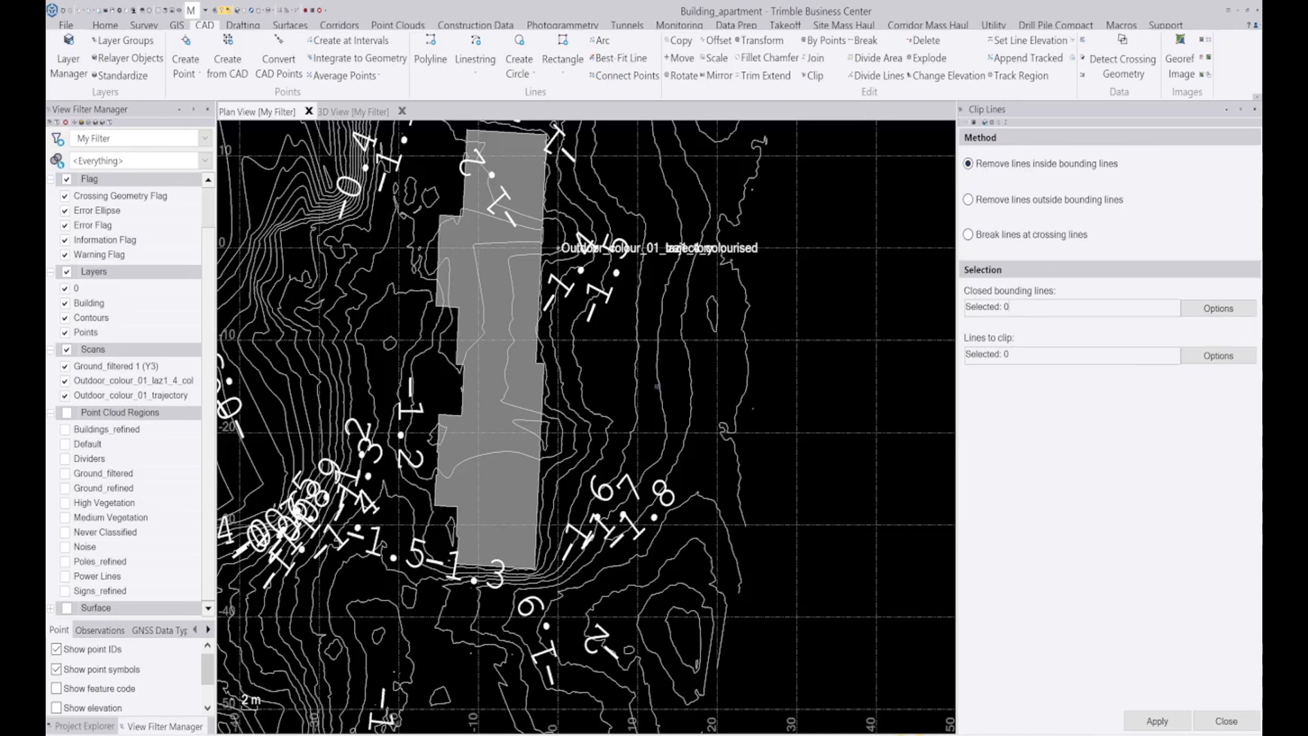
scroll(657, 387, "up", 6)
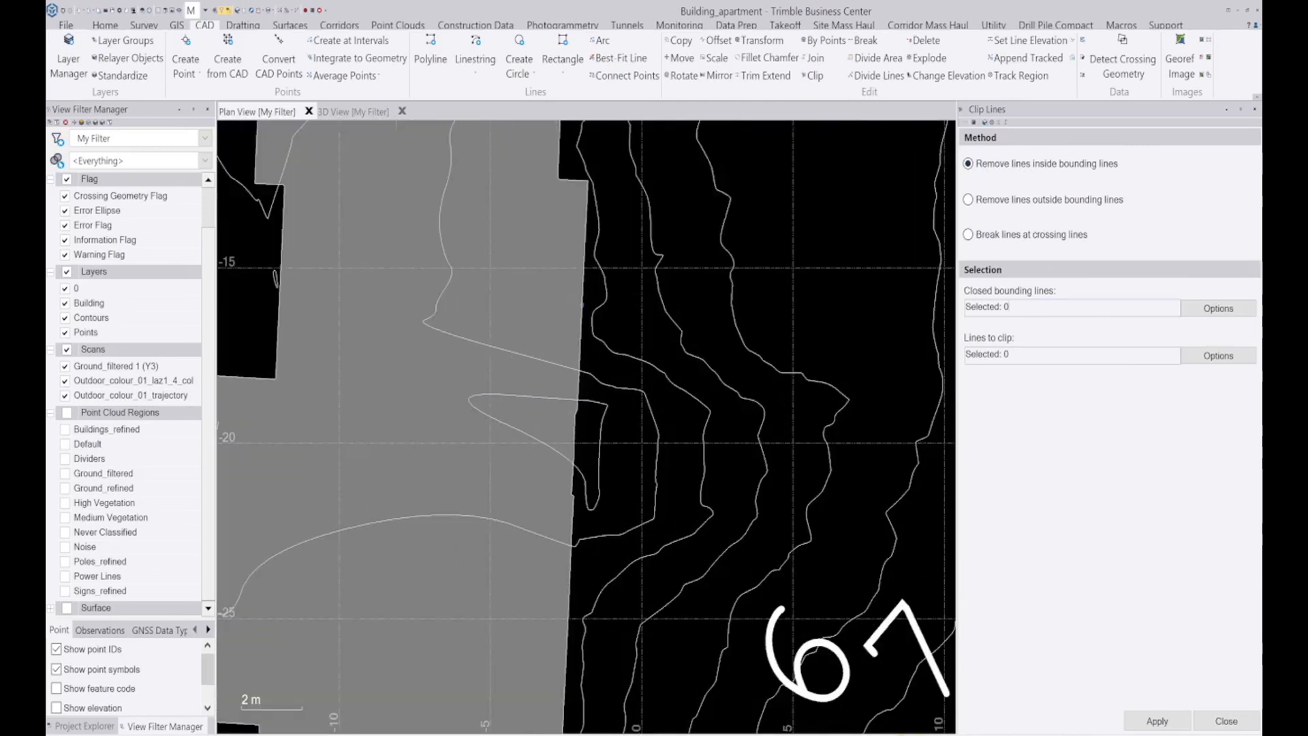
left_click(1048, 358)
Select the contours around the building with an enclosing polygon and clip away their portions inside the footprint
scroll(444, 432, "down", 3)
scroll(452, 418, "down", 5)
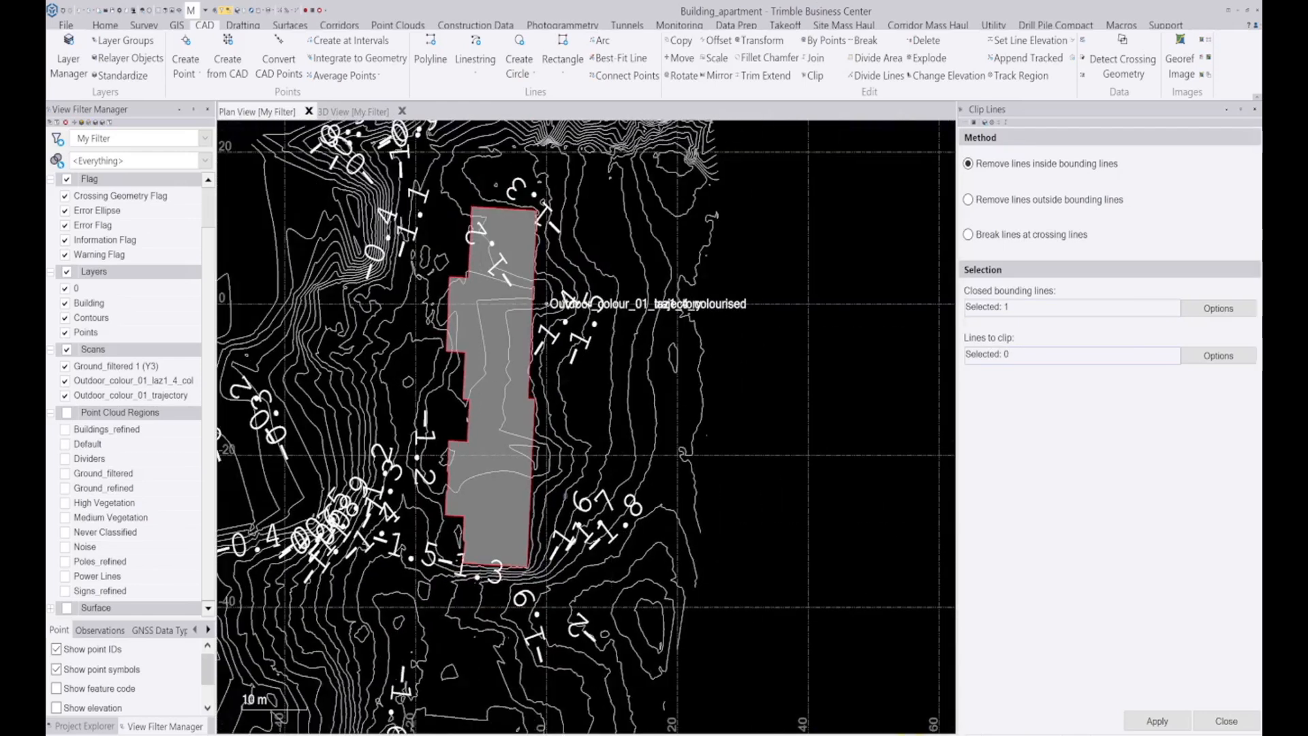
mouse_move(560, 591)
left_mouse_down()
mouse_move(566, 216)
mouse_move(481, 183)
mouse_move(442, 191)
mouse_move(412, 382)
mouse_move(429, 545)
left_mouse_up()
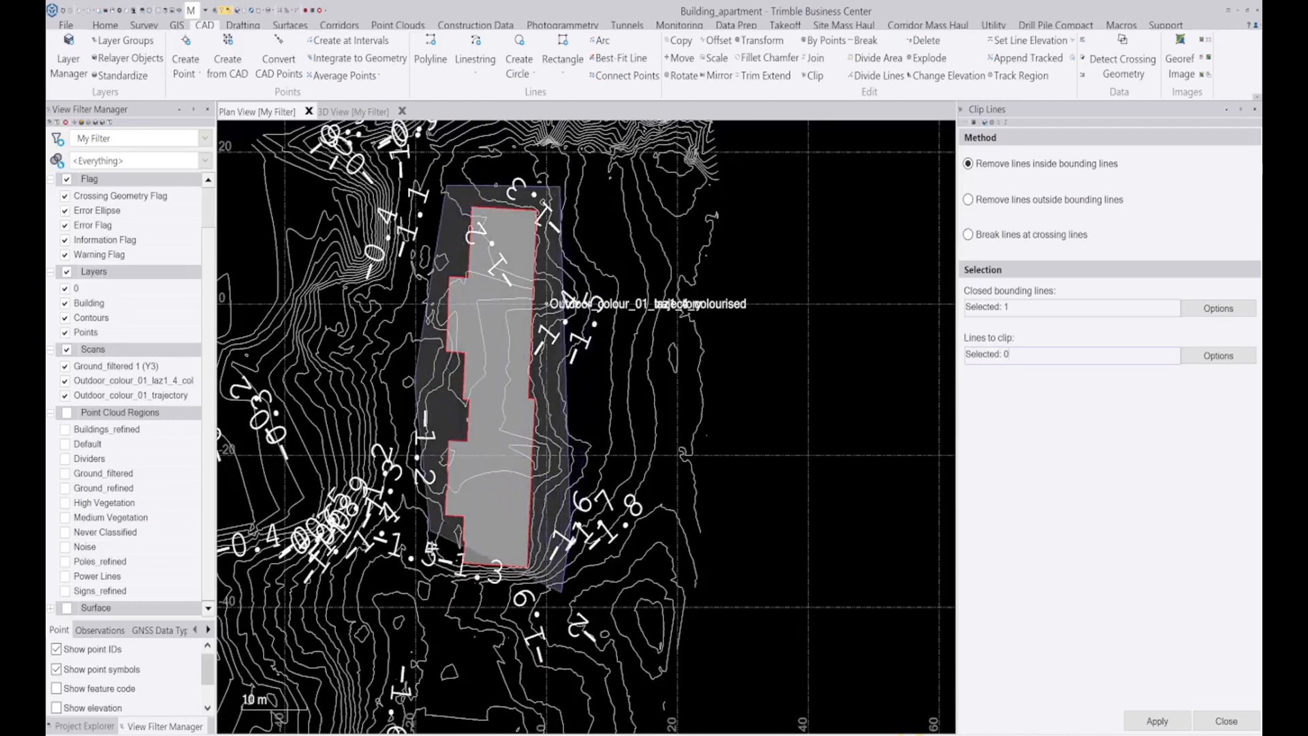
double_click(437, 601)
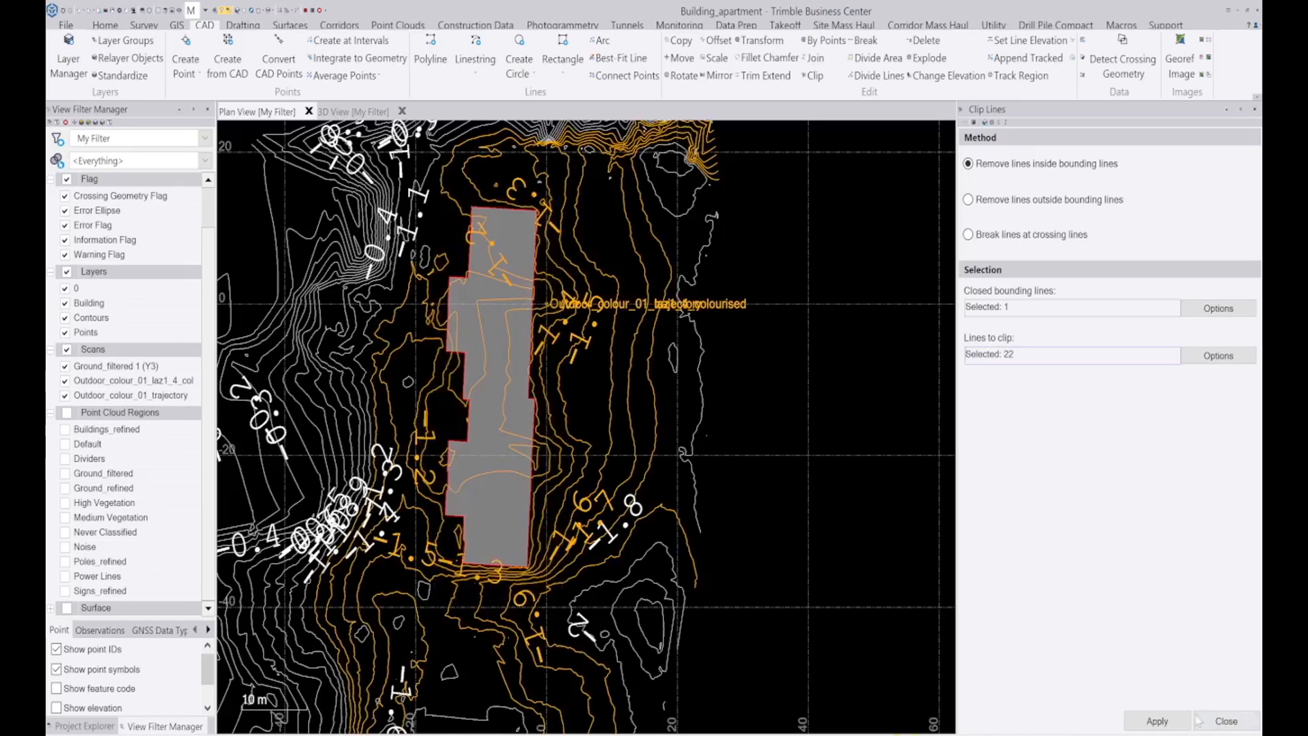
left_click(1170, 723)
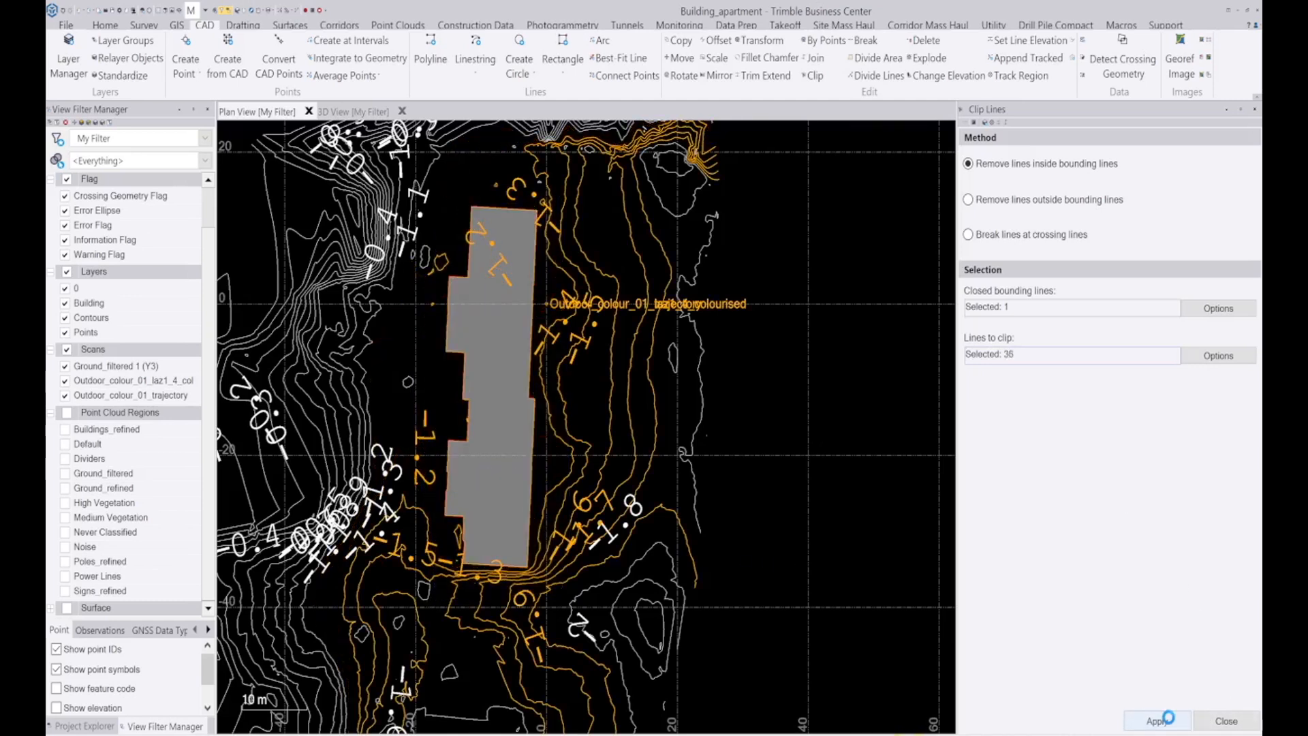
scroll(453, 423, "up", 3)
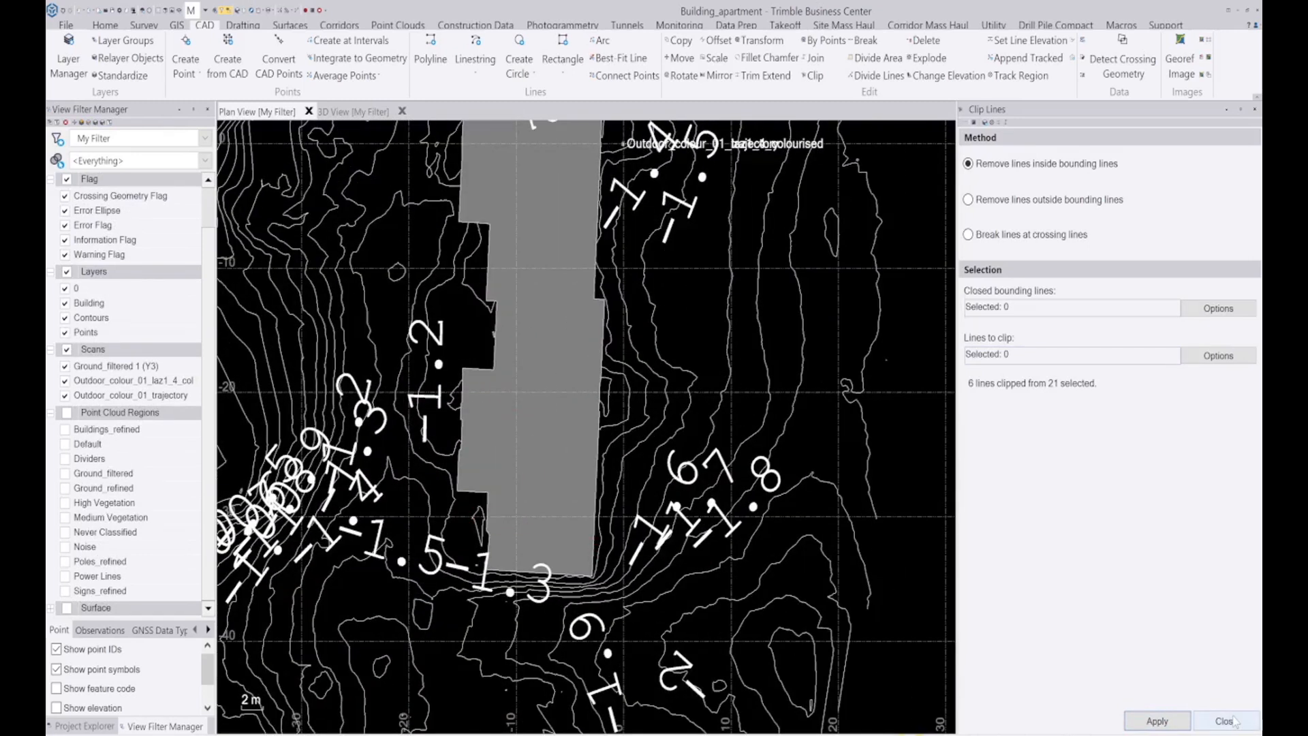
left_click(1225, 721)
Inspect the clipped contours around the building footprint in the plan view and the 3D view
scroll(599, 422, "down", 5)
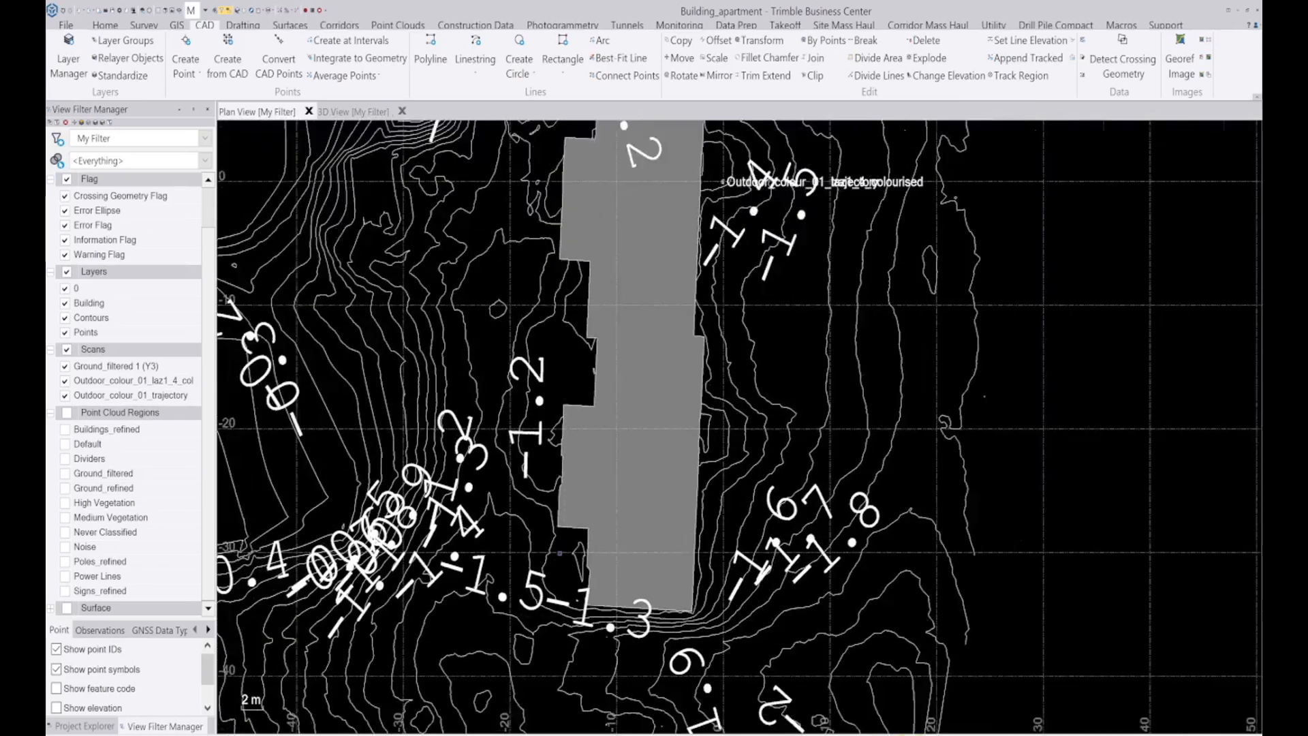
scroll(560, 292, "up", 3)
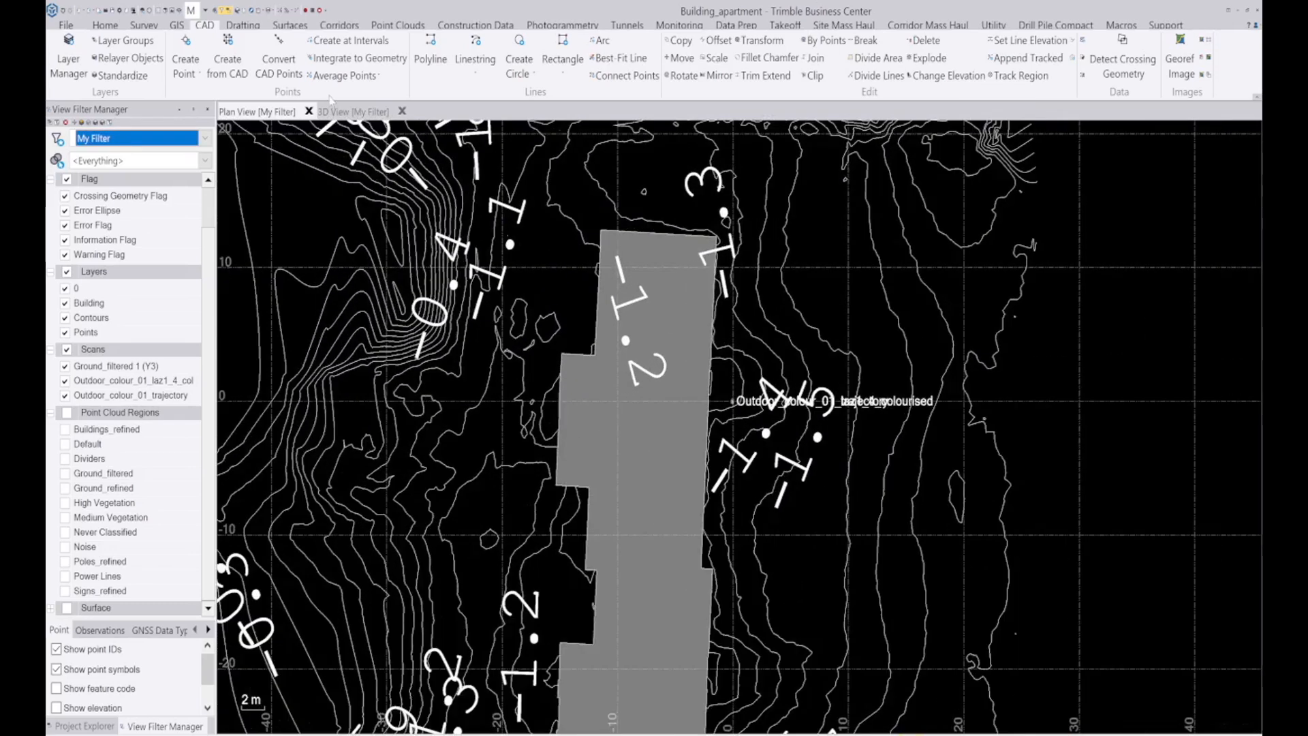
left_click(338, 111)
mouse_move(575, 378)
left_mouse_down()
mouse_move(605, 325)
mouse_move(729, 352)
mouse_move(730, 429)
left_mouse_up()
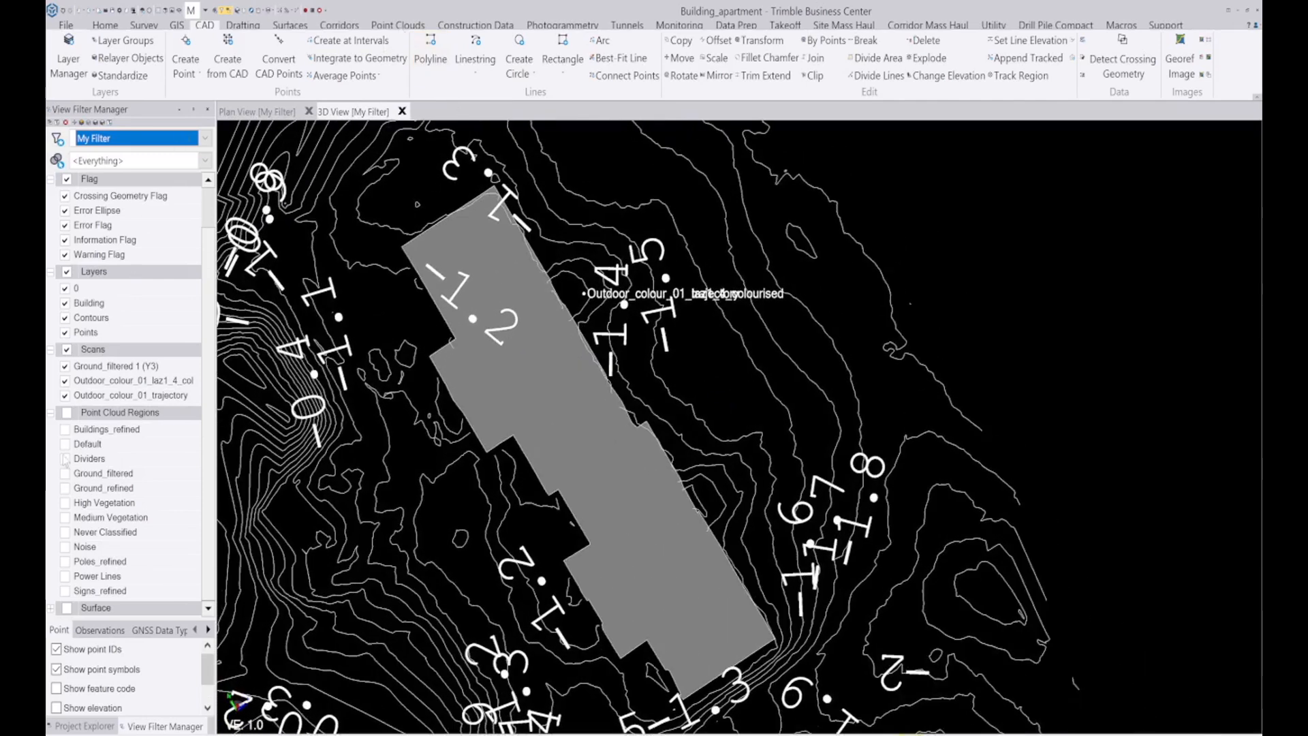
Show all point cloud regions and hide all layers, leaving the classified scan in the 3D view
left_click(67, 413)
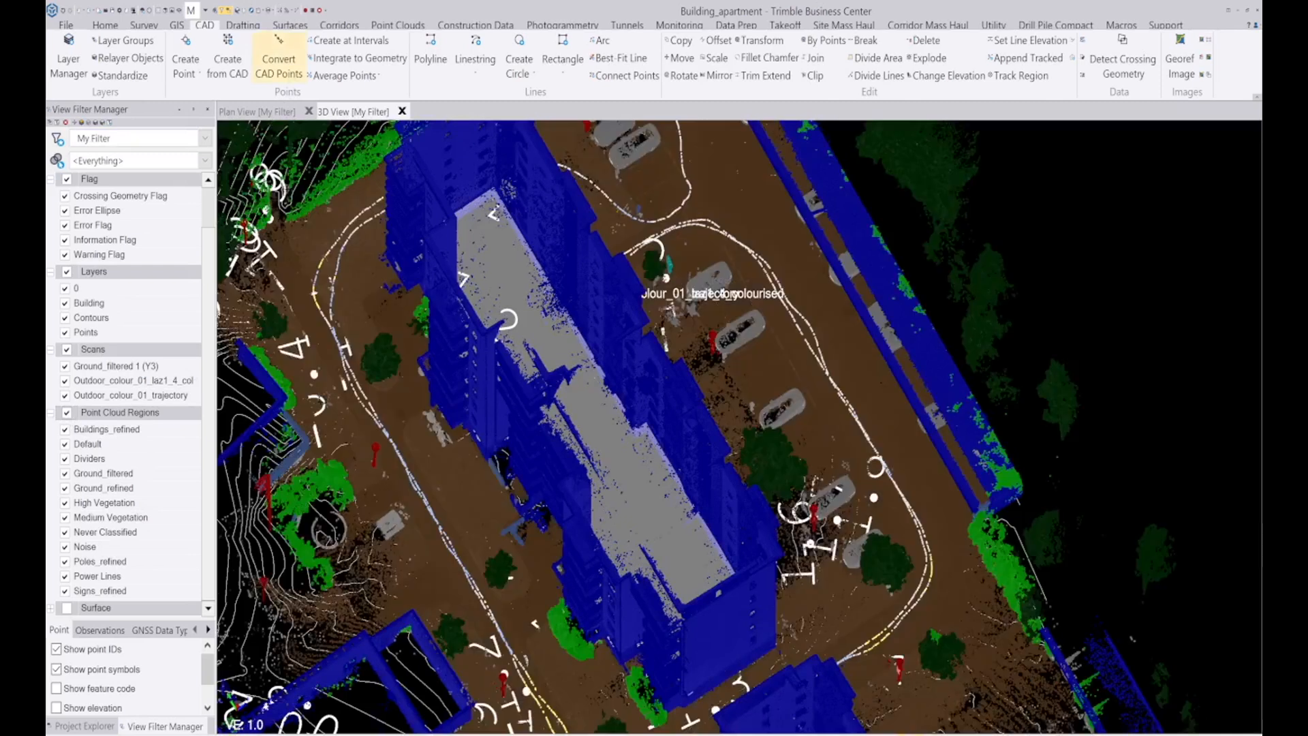
left_click(66, 272)
scroll(668, 365, "down", 4)
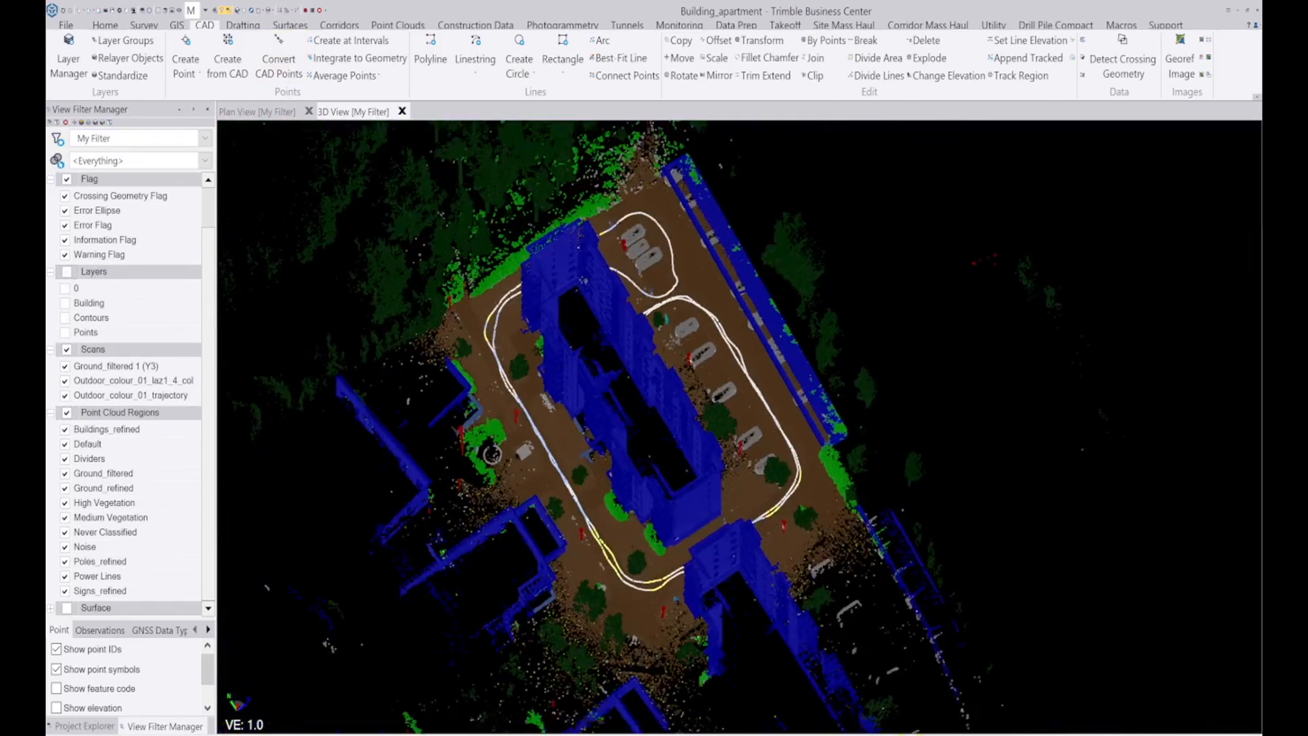
scroll(668, 365, "up", 2)
right_click_drag(668, 366, 654, 382)
Start Extract Point Feature with the Tree extraction type in Automatic mode
left_click(397, 26)
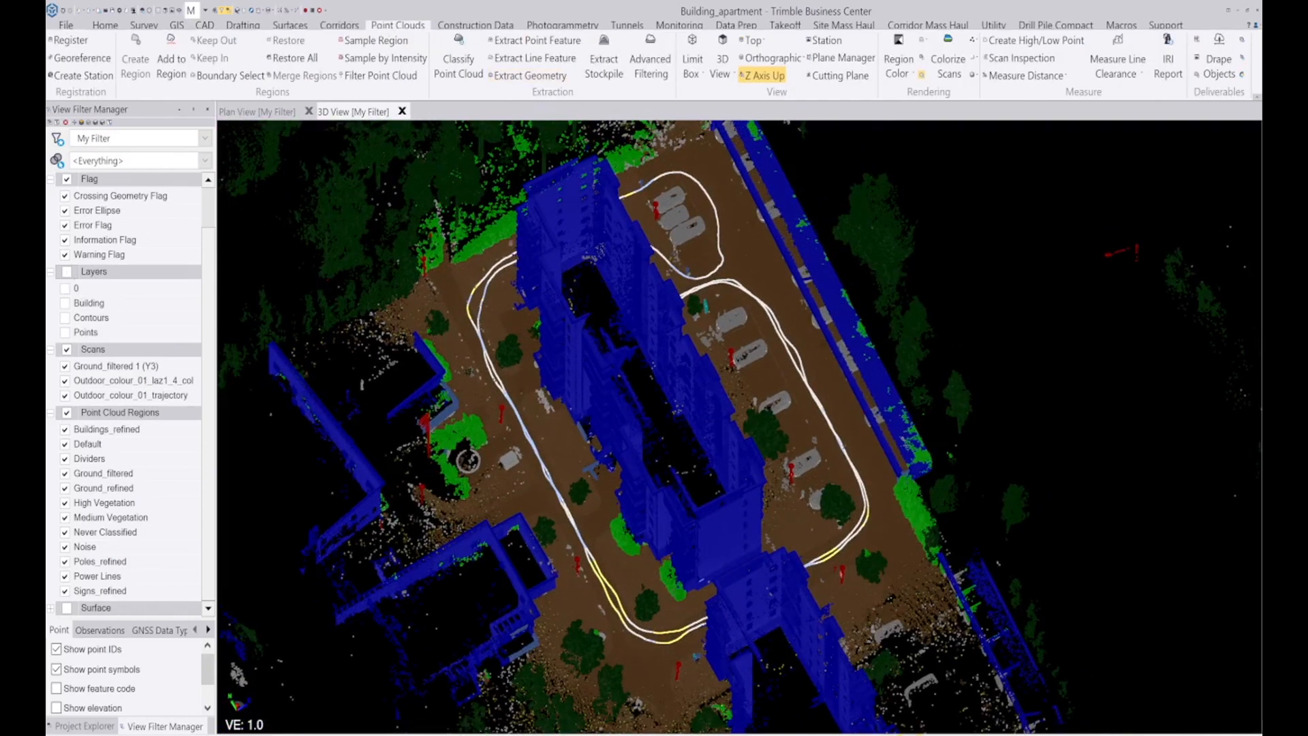
scroll(560, 365, "up", 5)
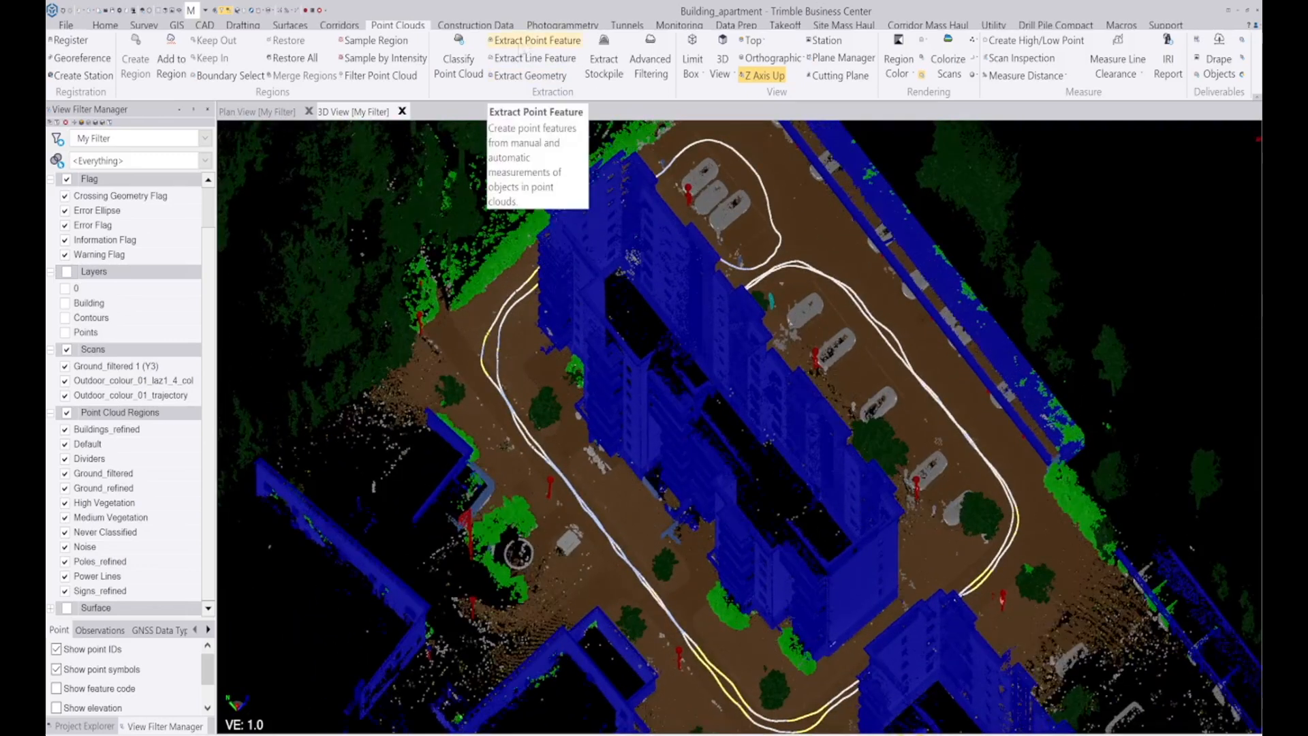
left_click(555, 41)
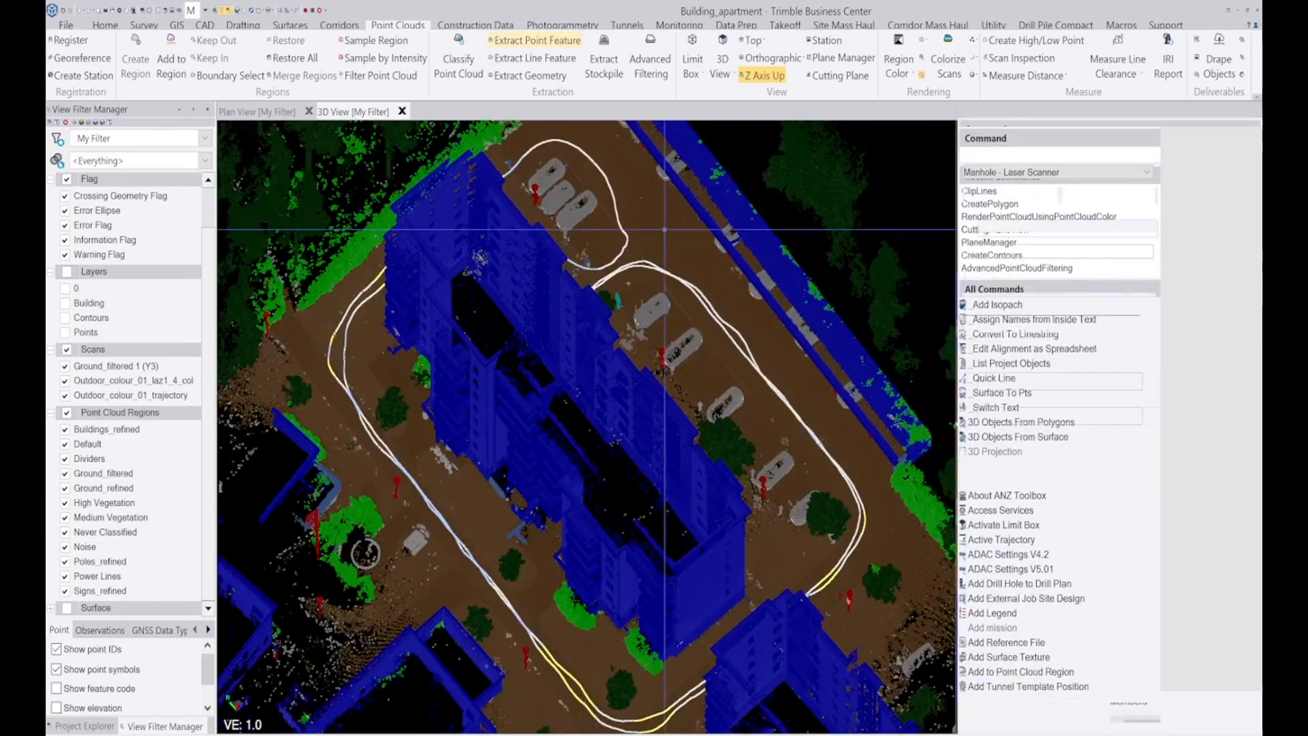
left_click(1084, 172)
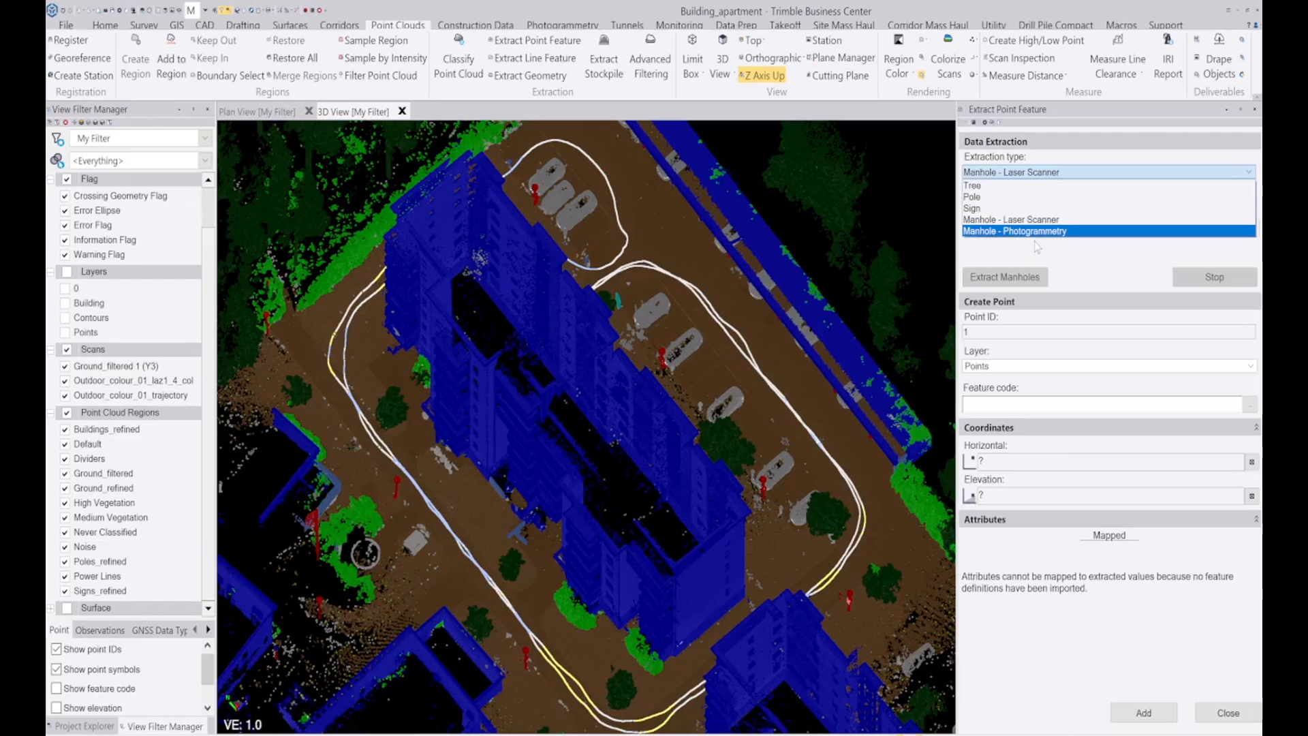
left_click(1020, 190)
left_click(1135, 195)
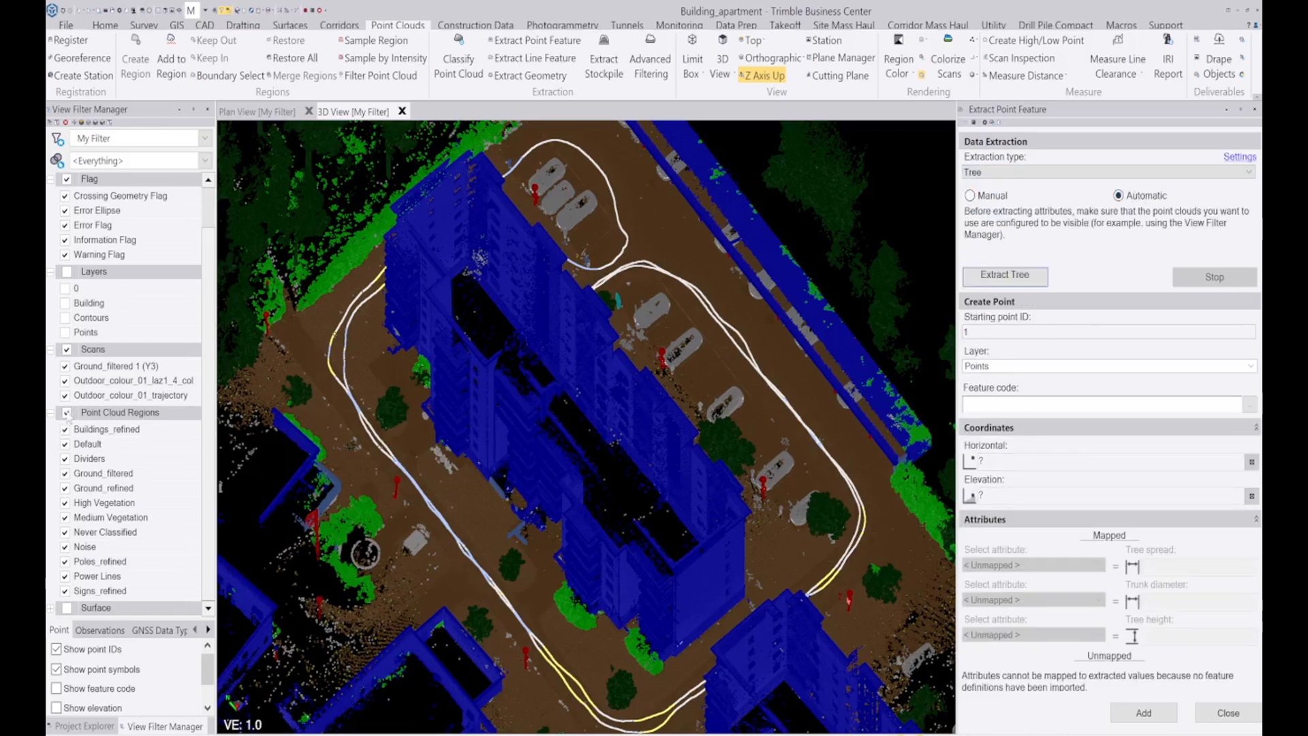
Hide every point cloud region except High Vegetation so only the trees are available for extraction
left_click(66, 413)
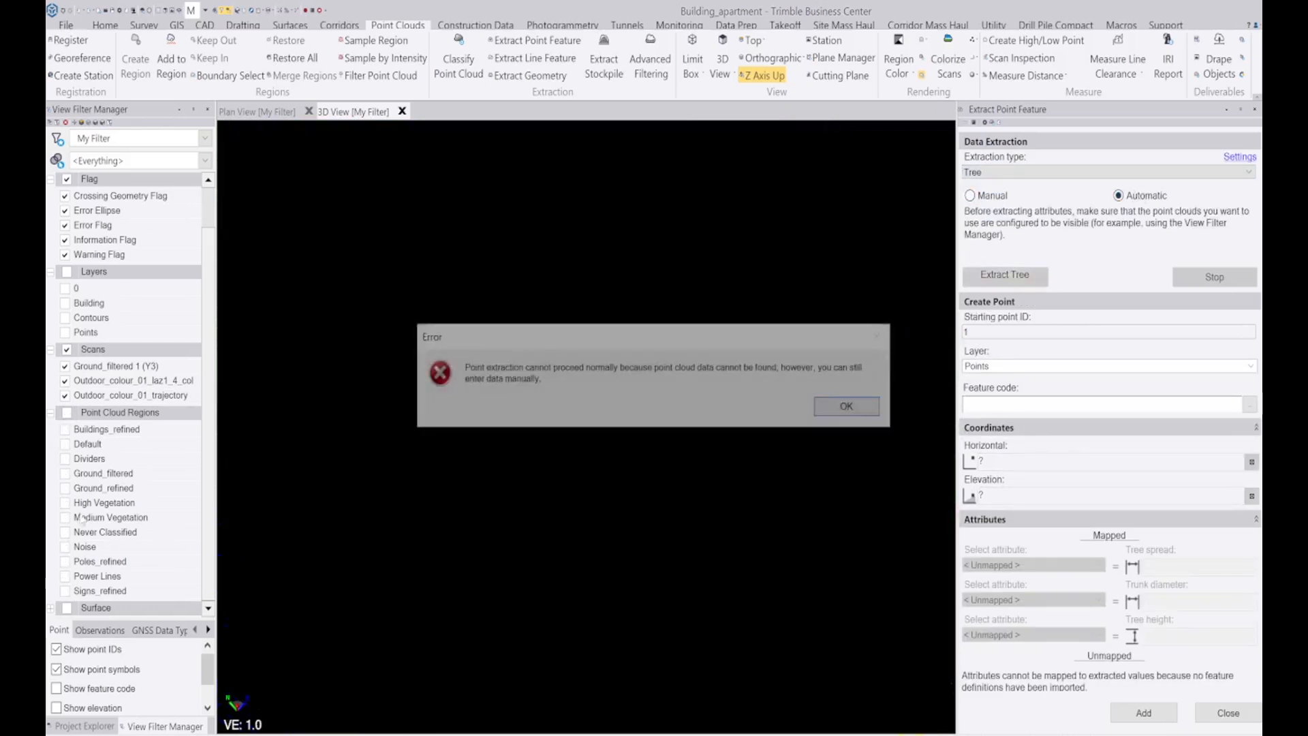
left_click(850, 407)
left_click(64, 502)
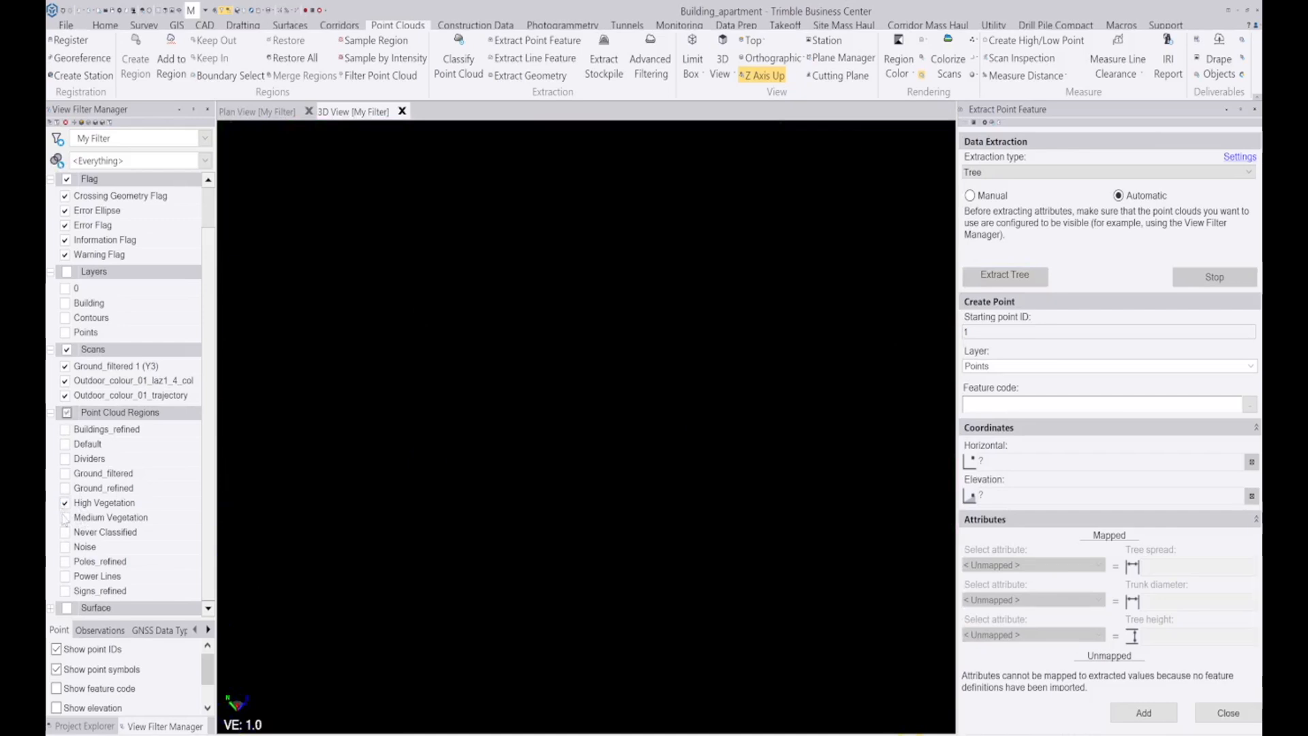
middle_click_drag(655, 452, 608, 421)
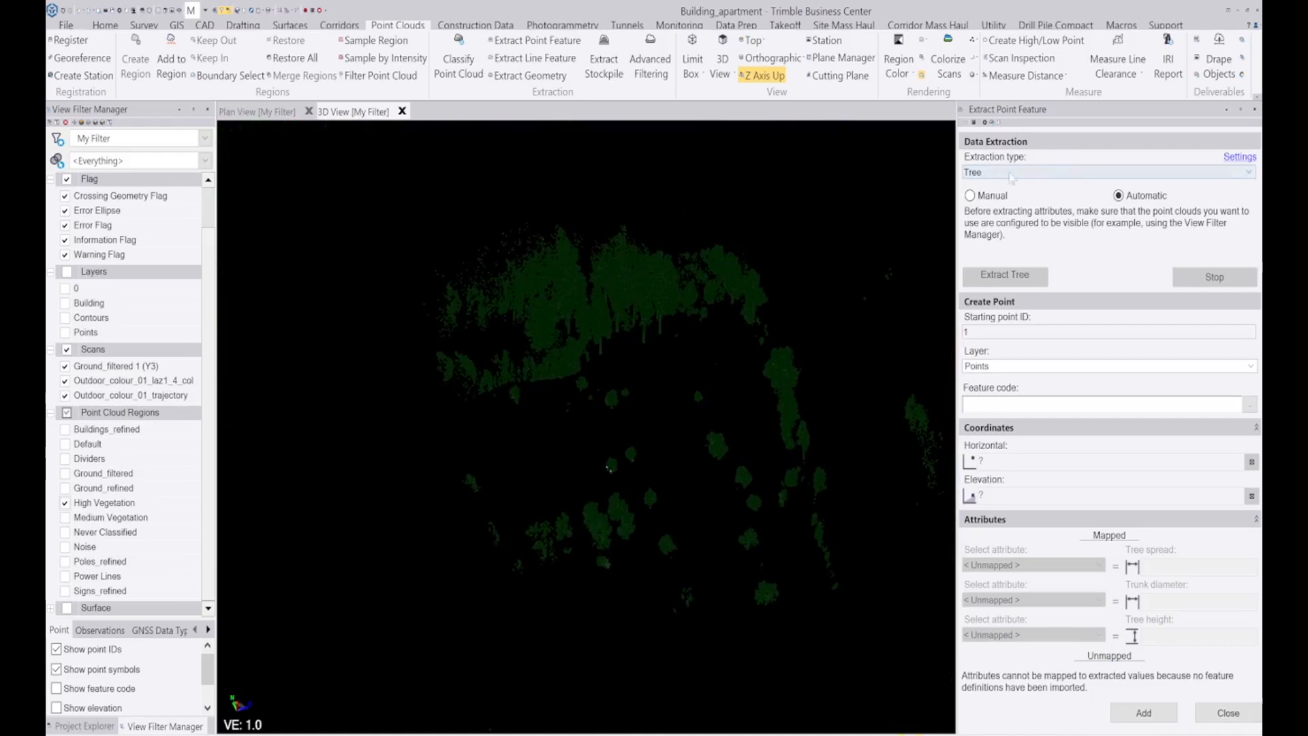
scroll(559, 283, "up", 10)
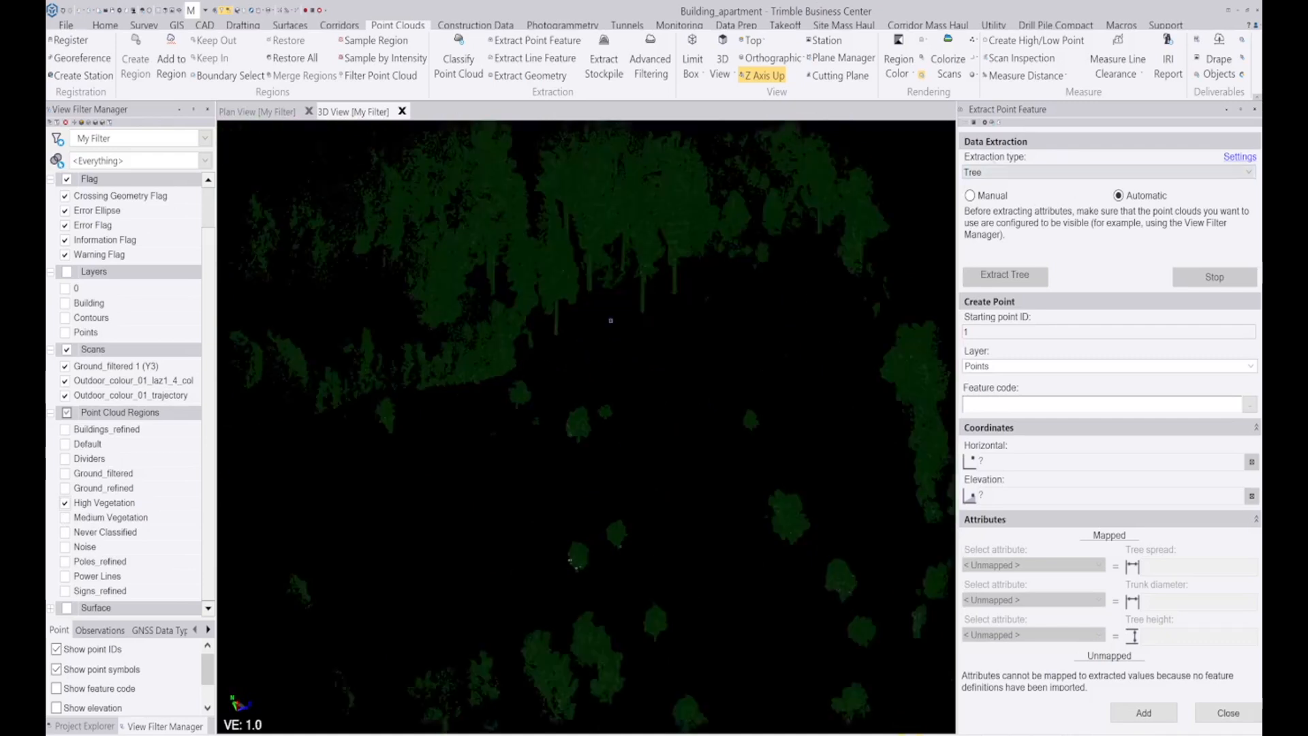
scroll(558, 283, "down", 5)
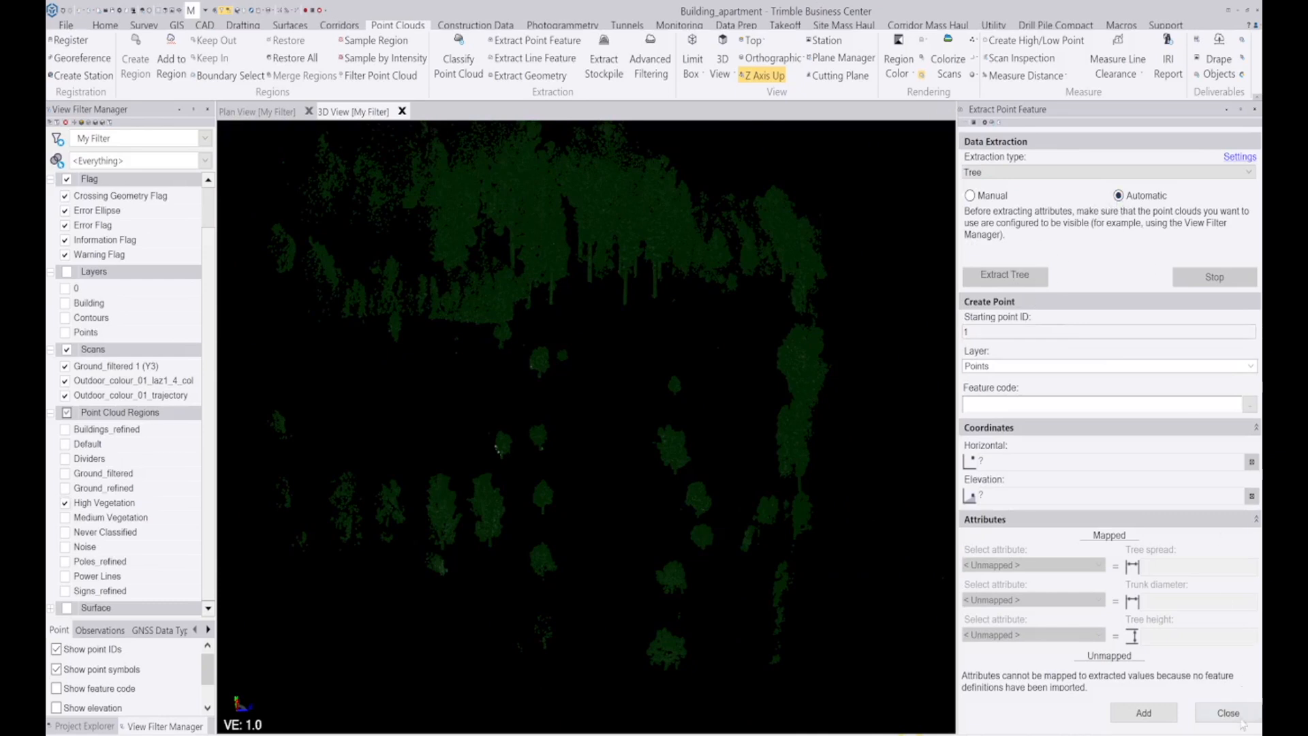
Restart Extract Point Feature for trees, set it to Automatic, and run the tree extraction on the visible vegetation
left_click(1230, 712)
left_click(513, 42)
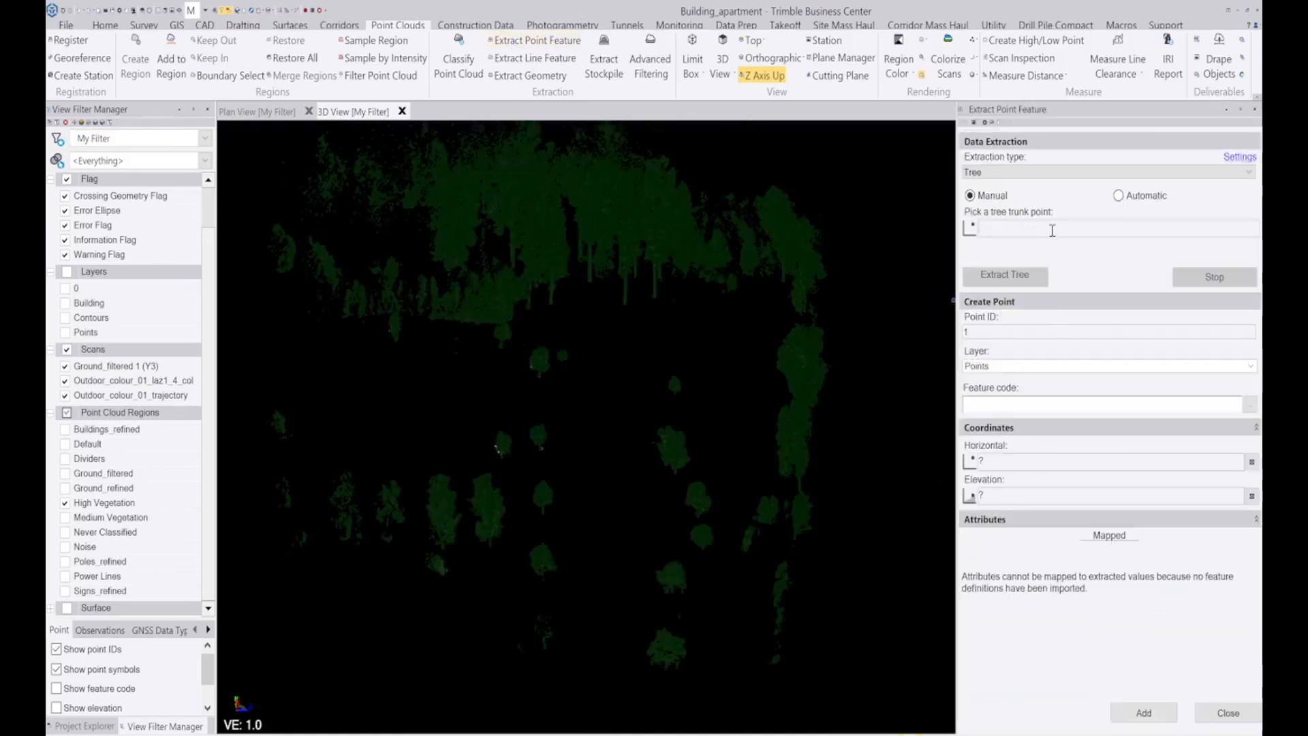
left_click(1126, 198)
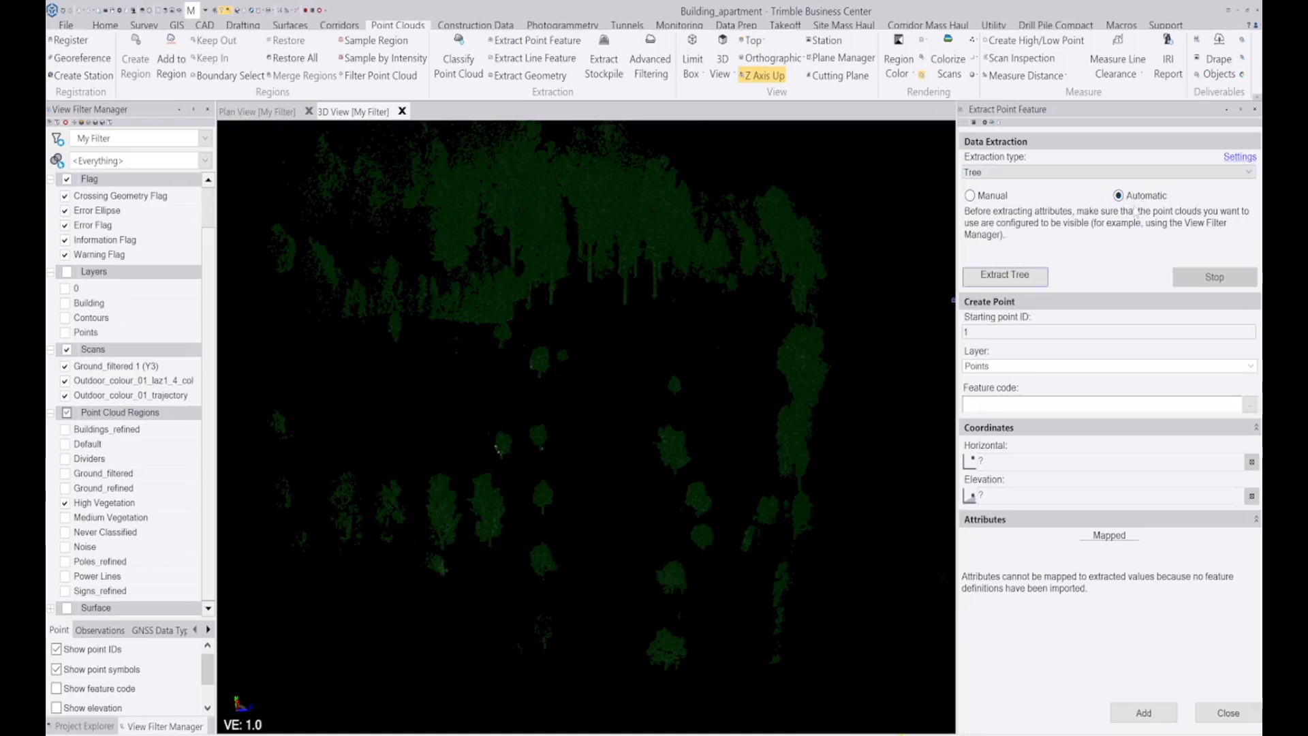
left_click(1005, 276)
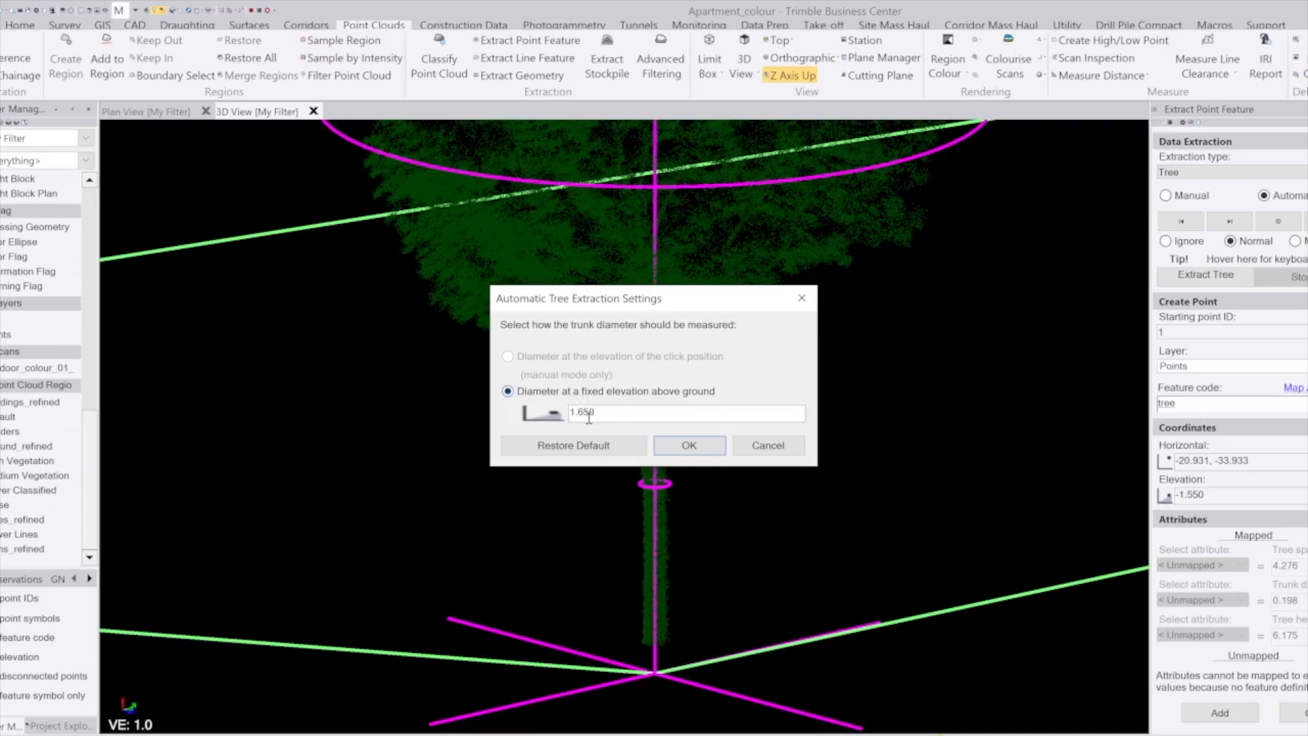
Cancel the automatic tree extraction settings and examine the current tree's trunk and canopy rings from the side and above
left_click(767, 448)
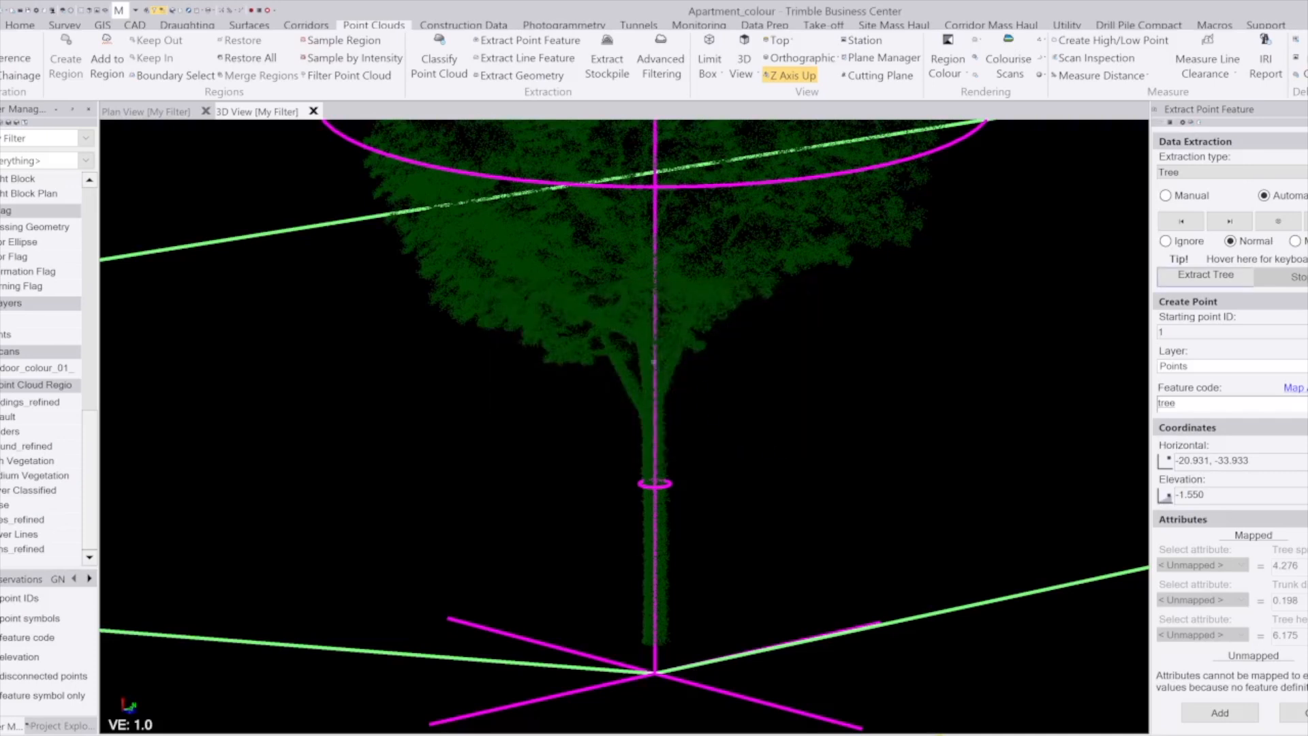
scroll(603, 297, "down", 4)
left_click_drag(605, 278, 755, 288)
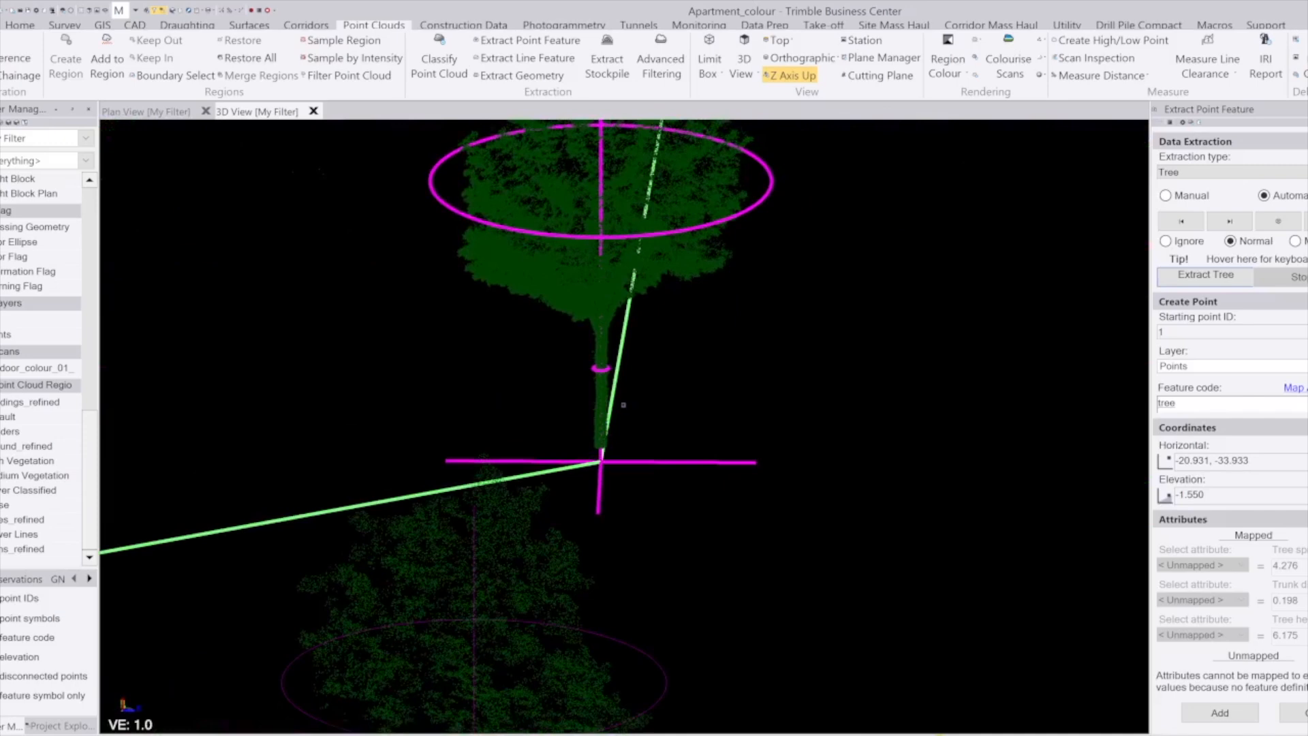
scroll(624, 409, "up", 3)
left_click_drag(555, 423, 571, 349)
scroll(572, 349, "down", 2)
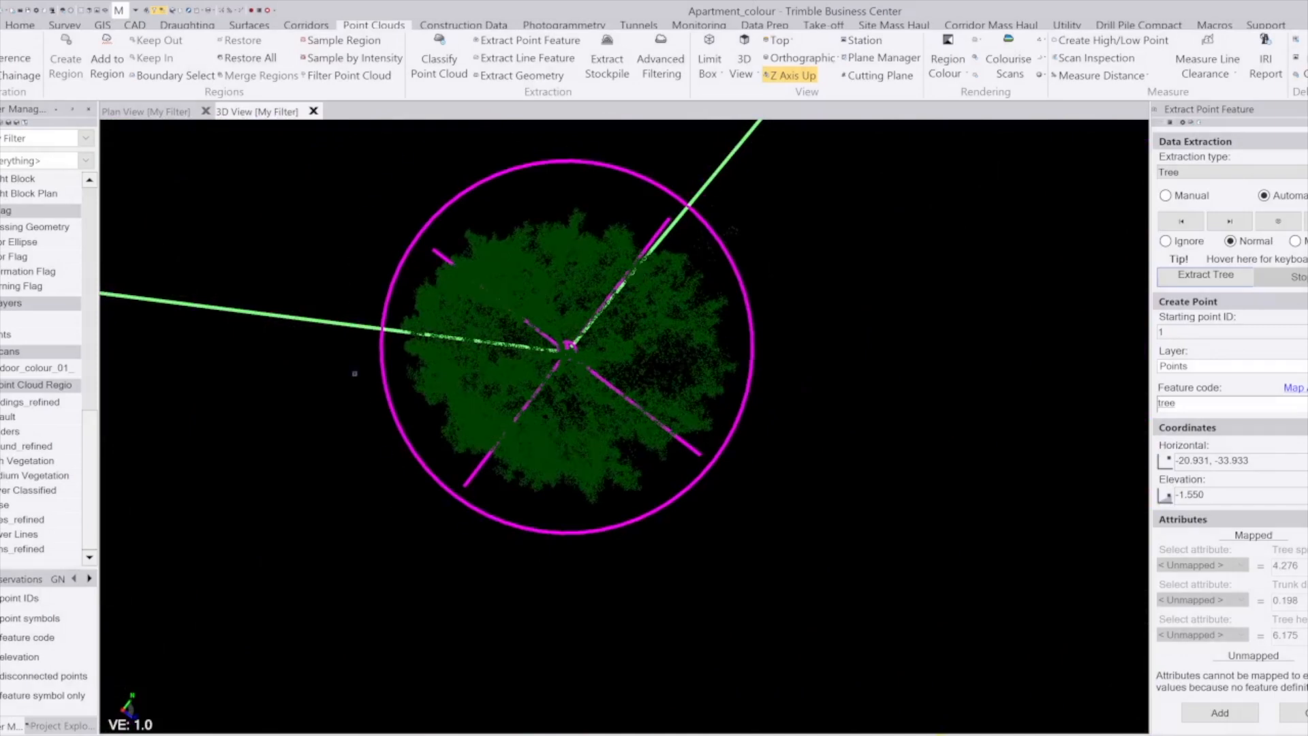
left_click_drag(576, 435, 546, 371)
scroll(566, 342, "down", 5)
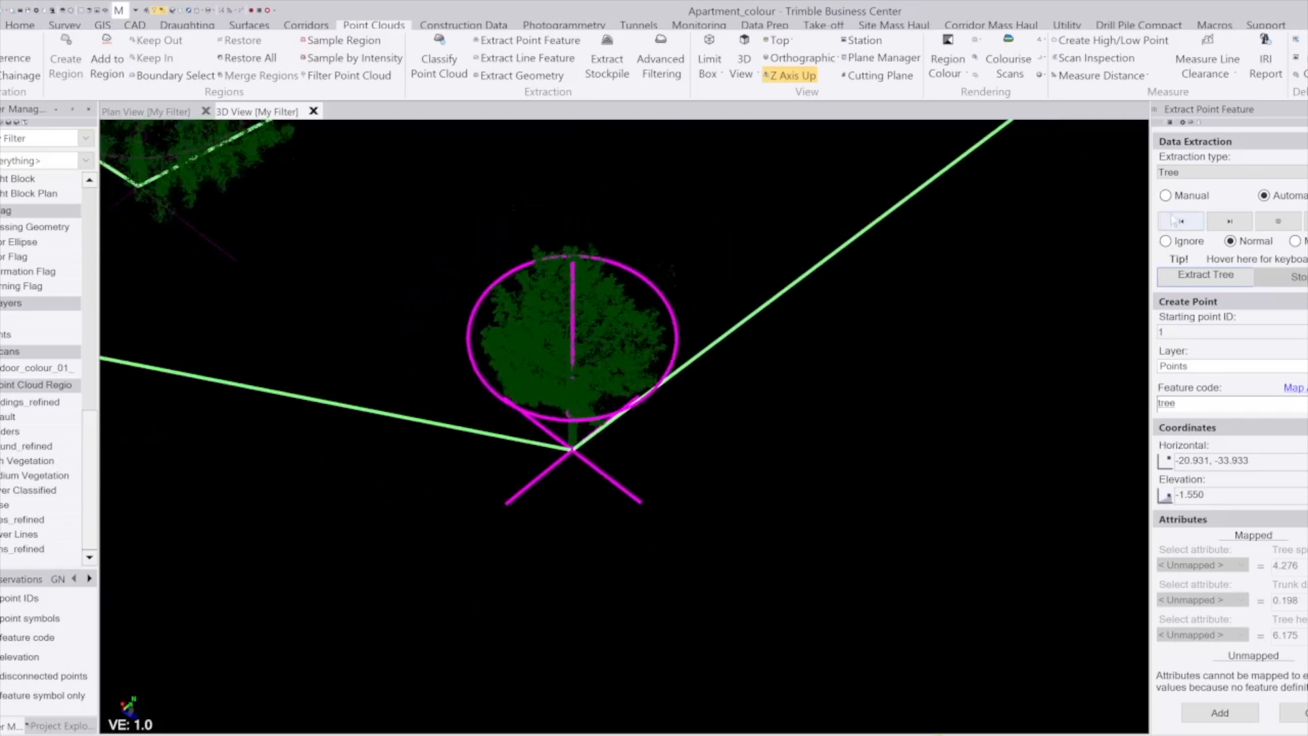
Go to the next extracted tree and examine how the detected outlines fit it and the neighbouring trees
left_click(1231, 221)
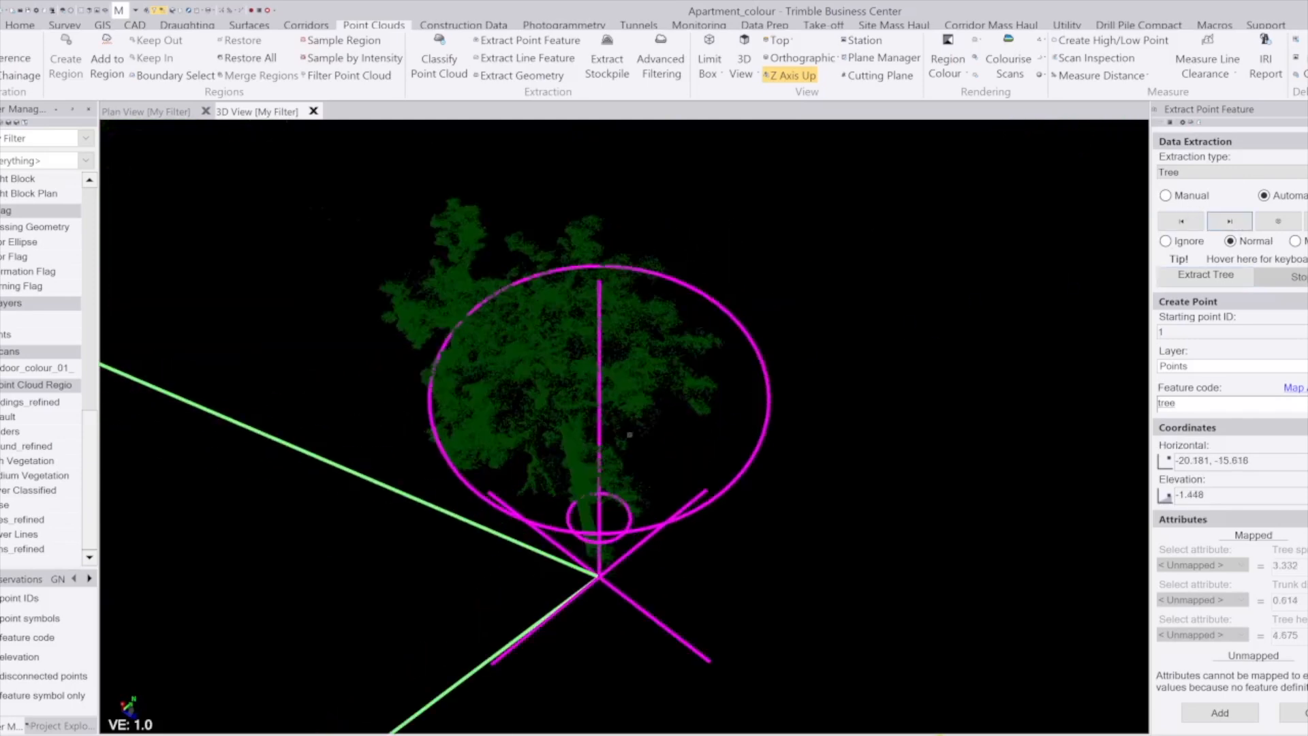
left_click_drag(555, 439, 569, 338)
scroll(477, 300, "up", 5)
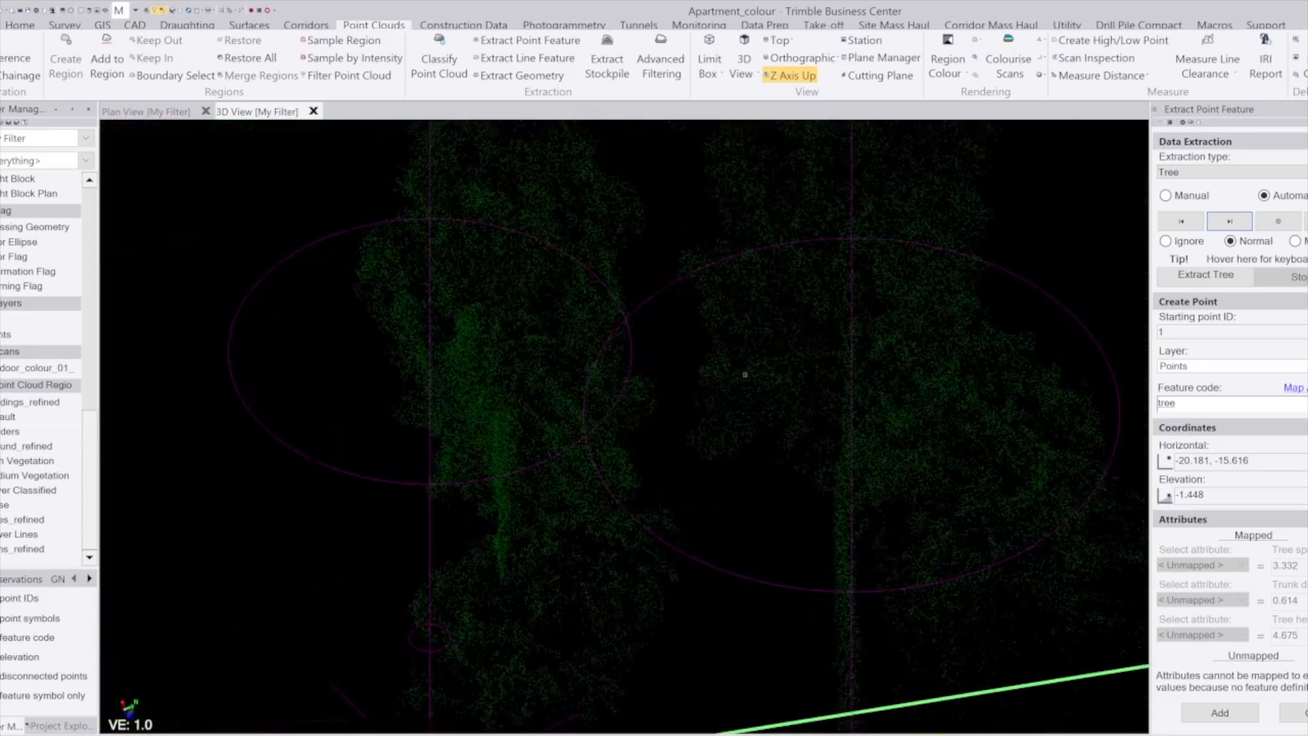
scroll(744, 397, "up", 3)
scroll(744, 397, "down", 2)
scroll(645, 491, "down", 4)
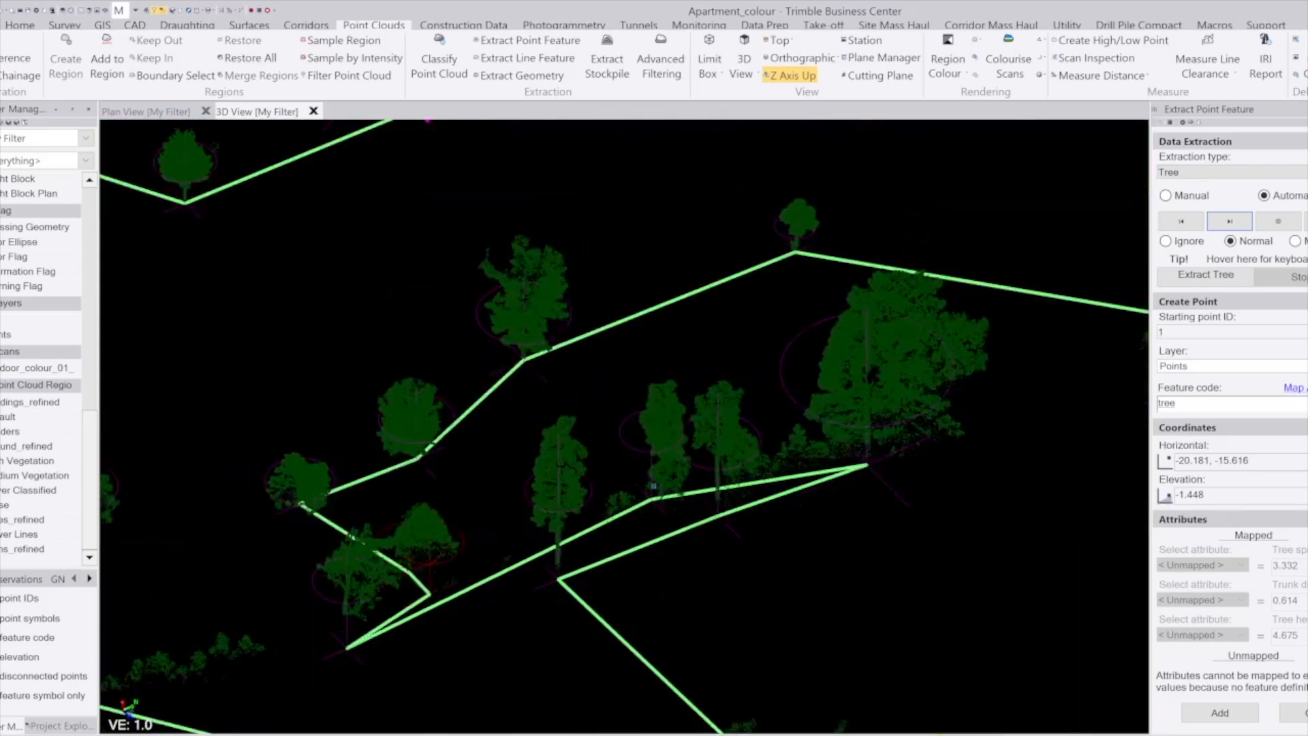
Examine how the current tree's axis, trunk ring and canopy ring align with its points, up close and from overhead
scroll(463, 133, "up", 4)
scroll(470, 135, "up", 7)
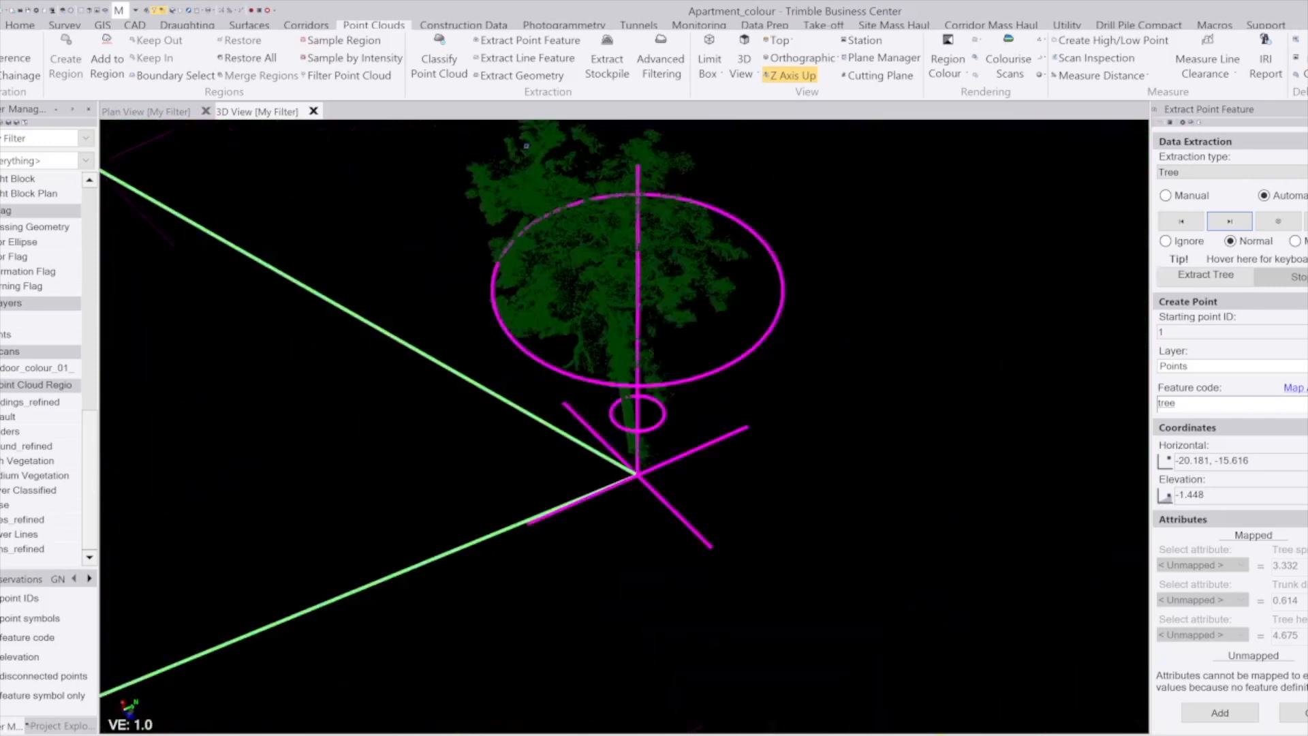
left_click_drag(640, 398, 748, 334)
scroll(748, 334, "down", 4)
scroll(661, 556, "up", 5)
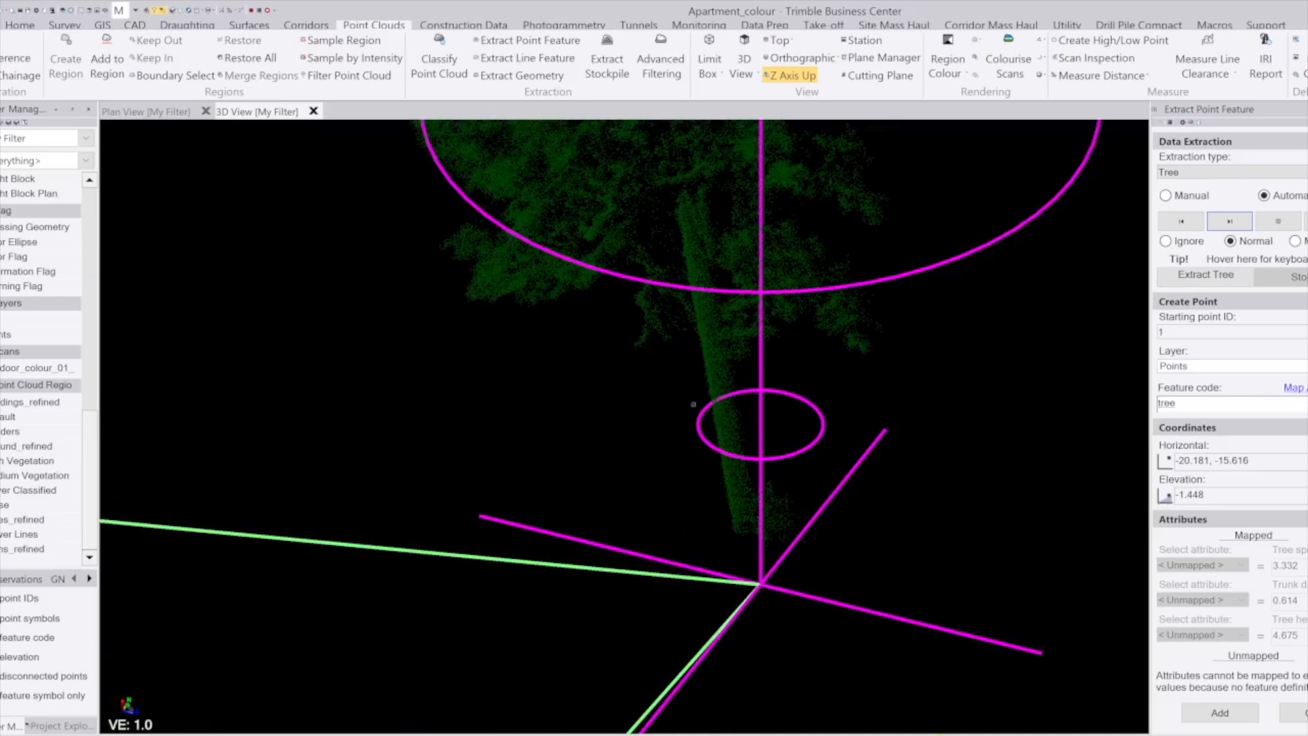
left_click_drag(699, 327, 919, 483)
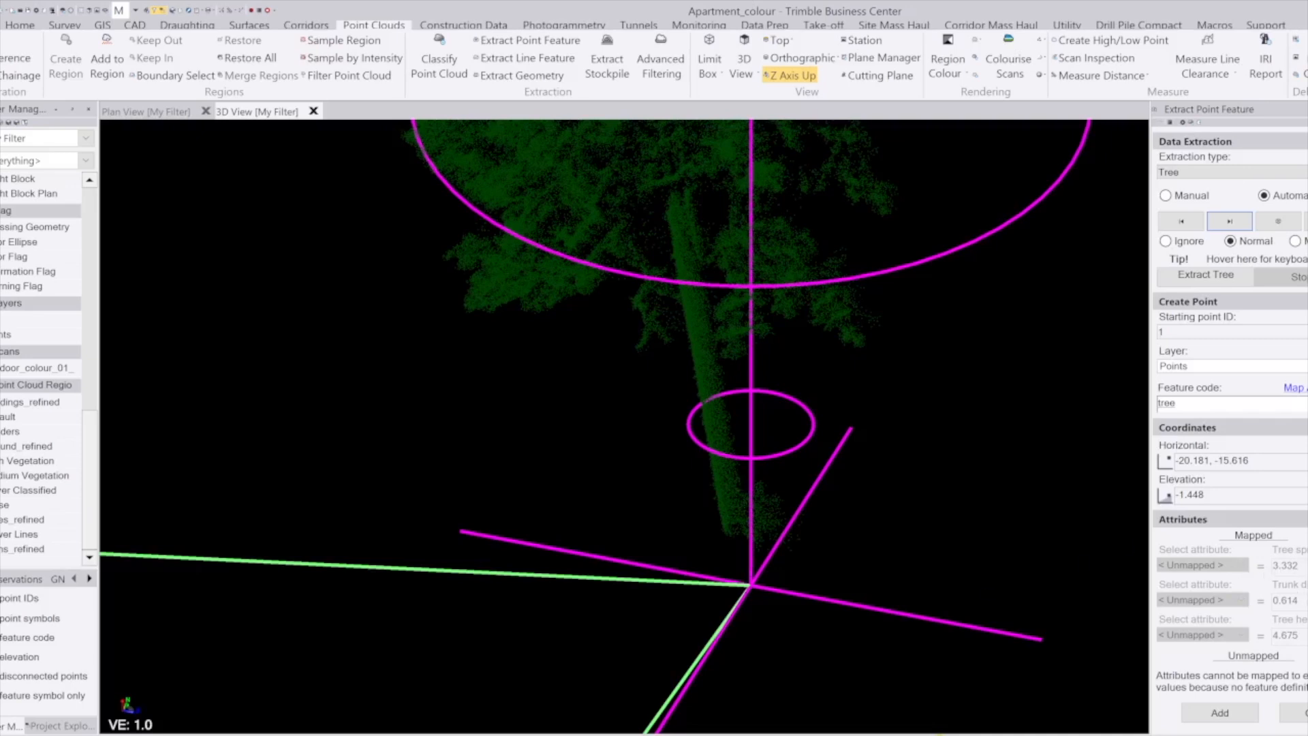
scroll(641, 518, "down", 5)
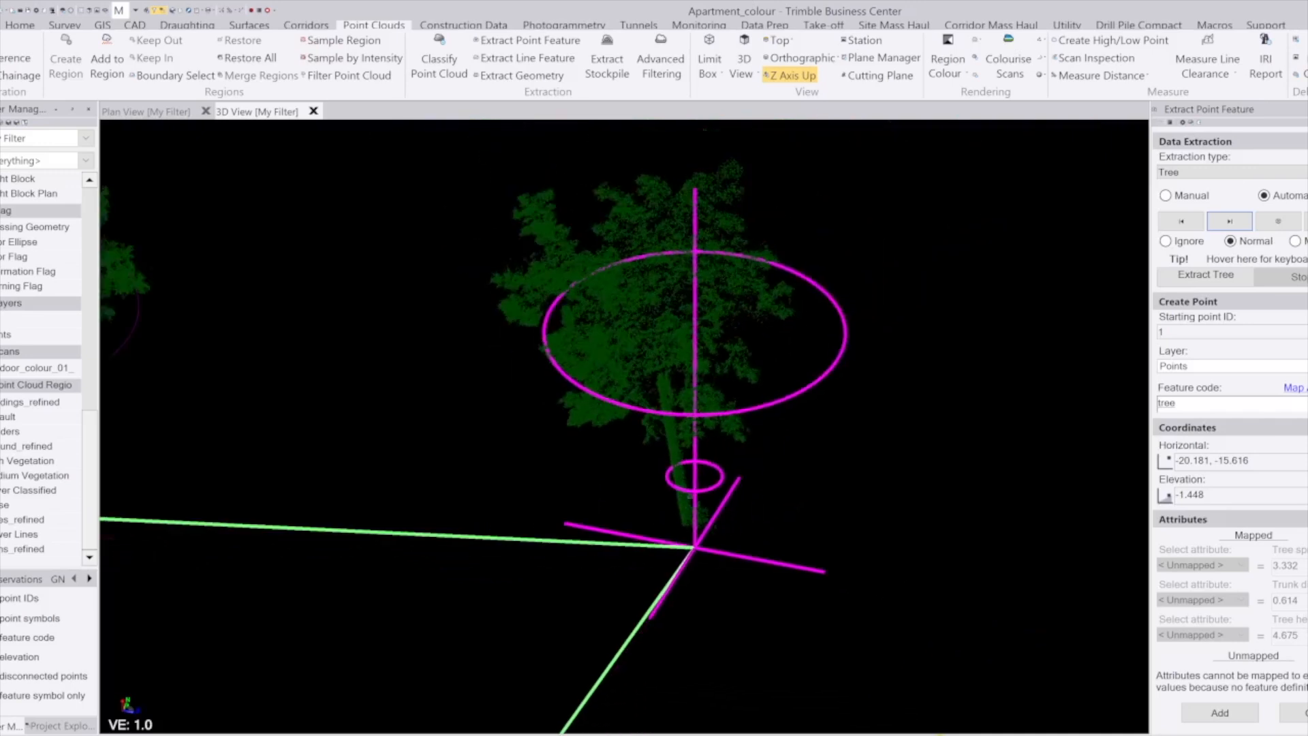
right_click_drag(686, 285, 674, 383)
scroll(900, 327, "down", 5)
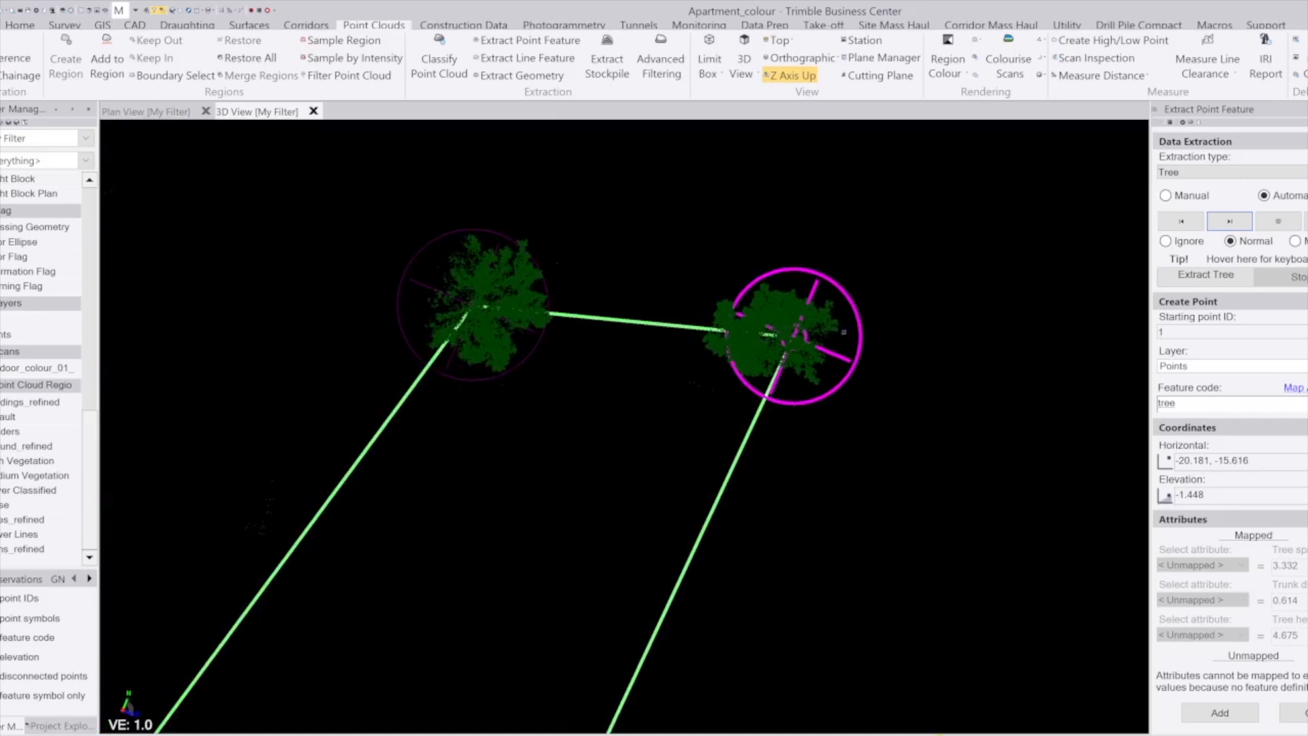
scroll(414, 261, "up", 2)
scroll(414, 261, "up", 1)
Step through the detected trees, setting unwanted detections to Ignore and keeping valid ones as Normal
left_click(1230, 221)
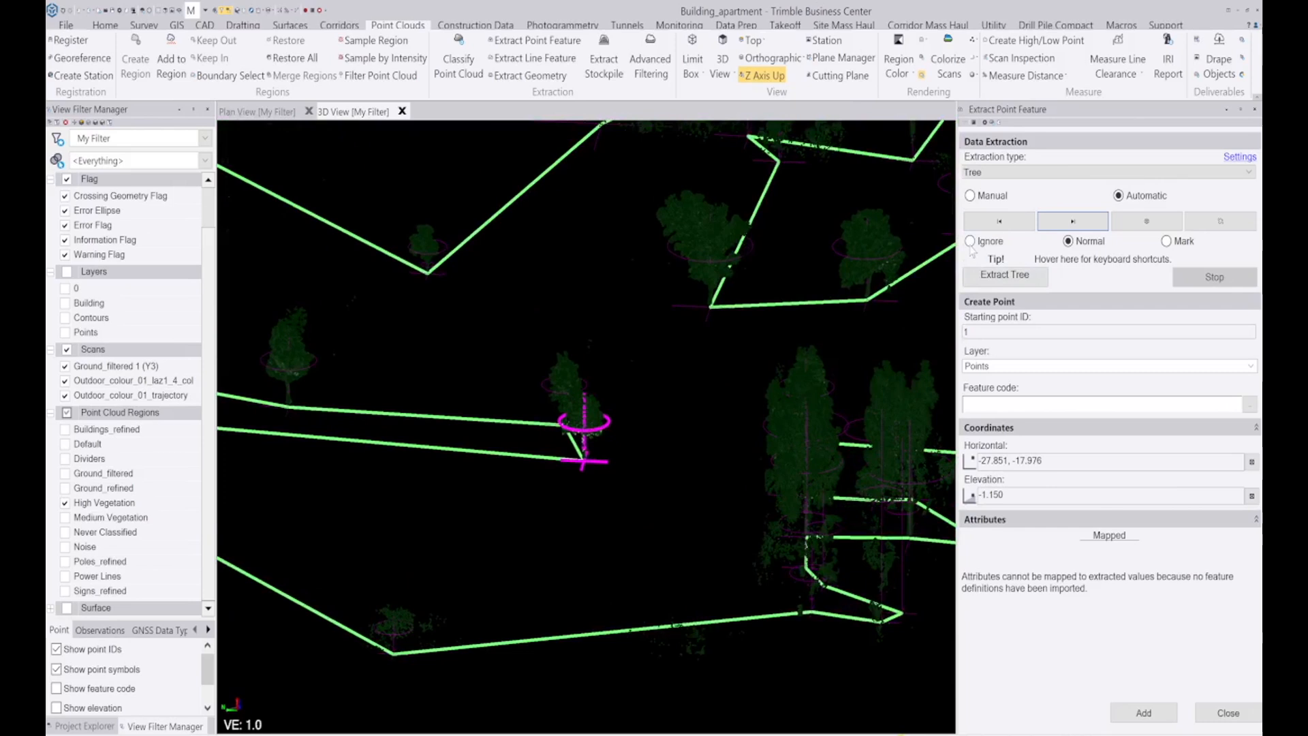
left_click(1073, 221)
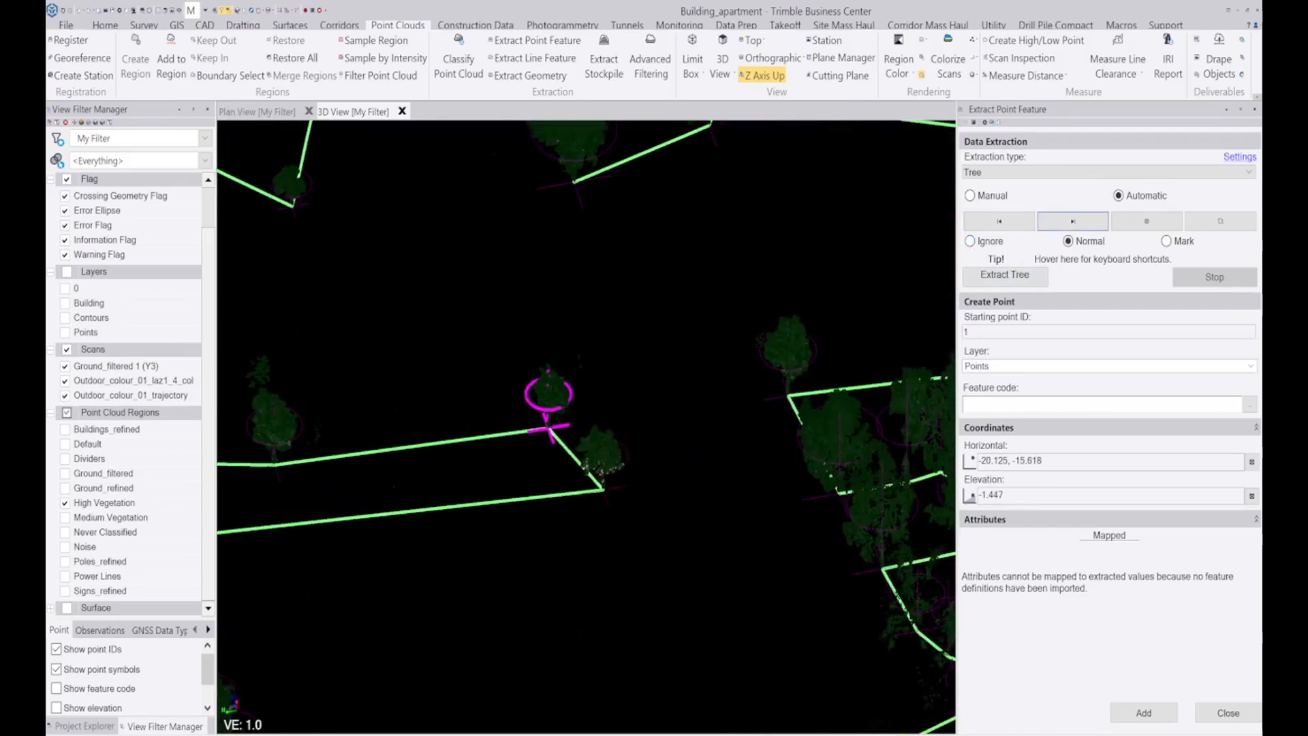
left_click(976, 247)
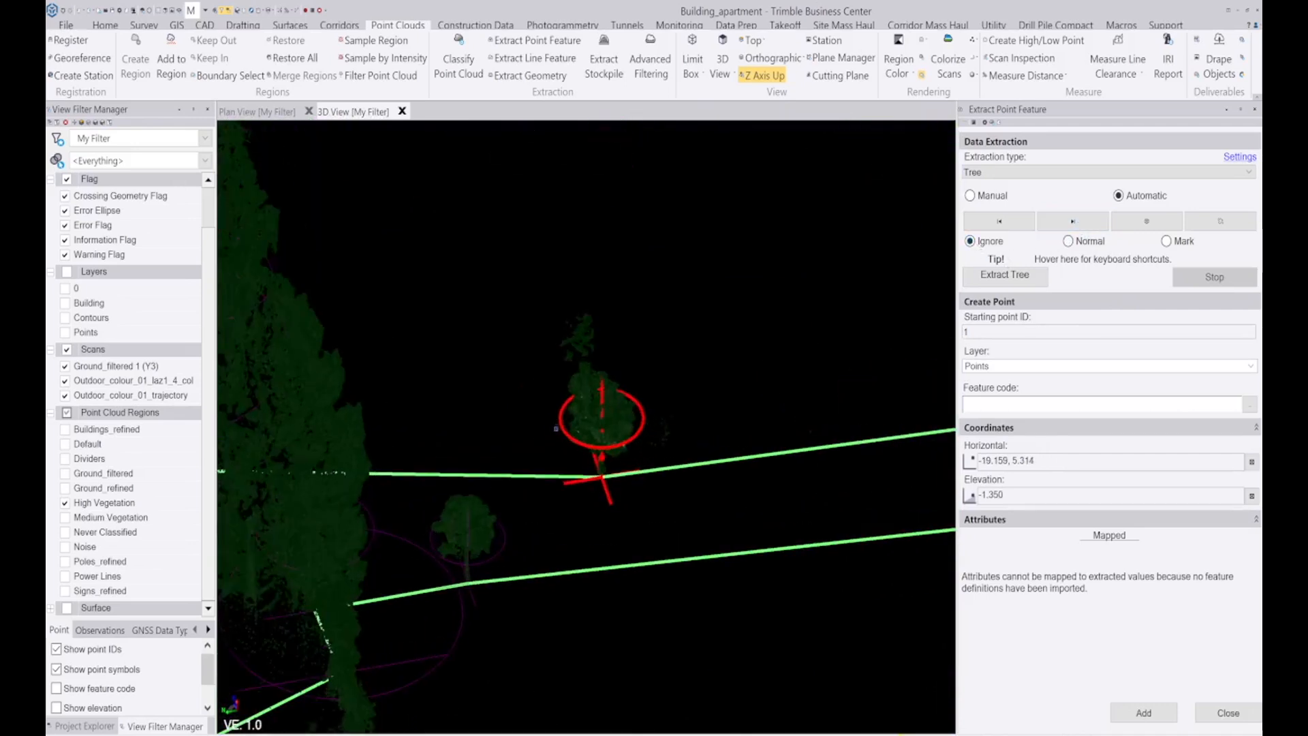
left_click(1065, 240)
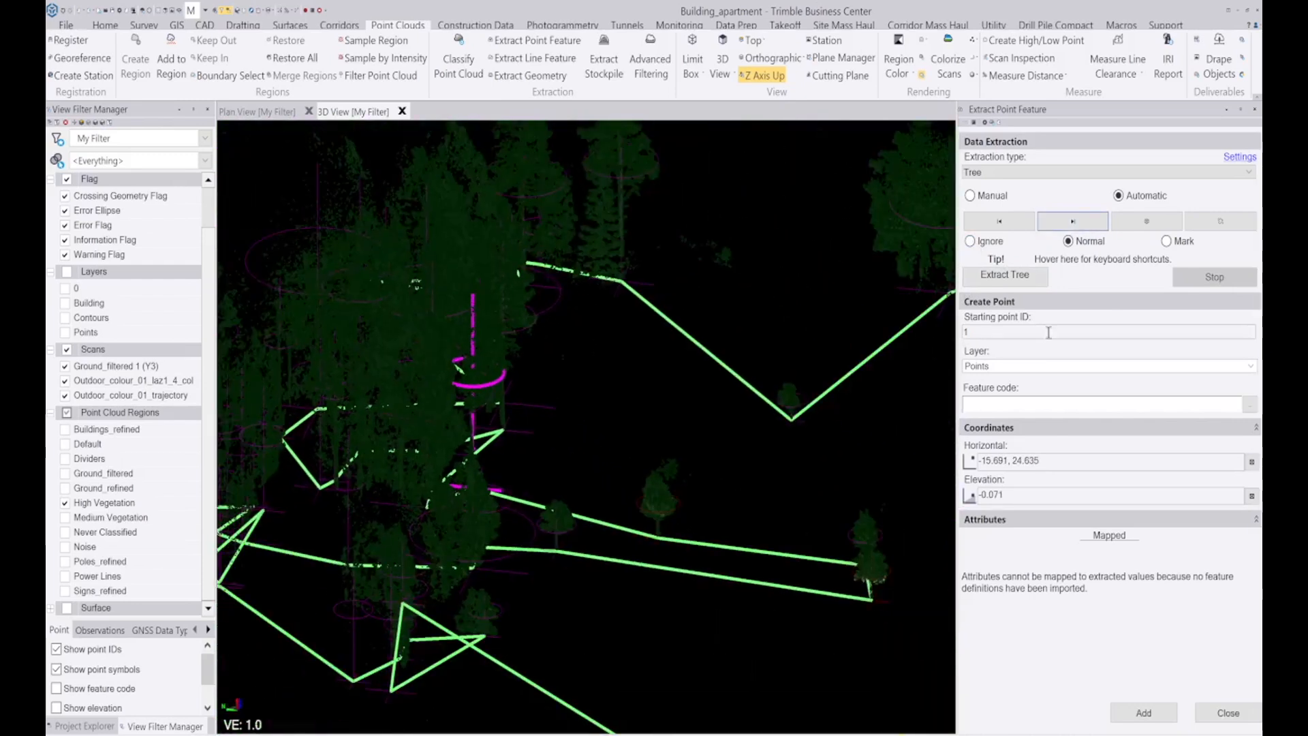
left_click(1087, 221)
Create the accepted trees as points without a feature code on the Points layer and make that layer visible
left_click(1145, 713)
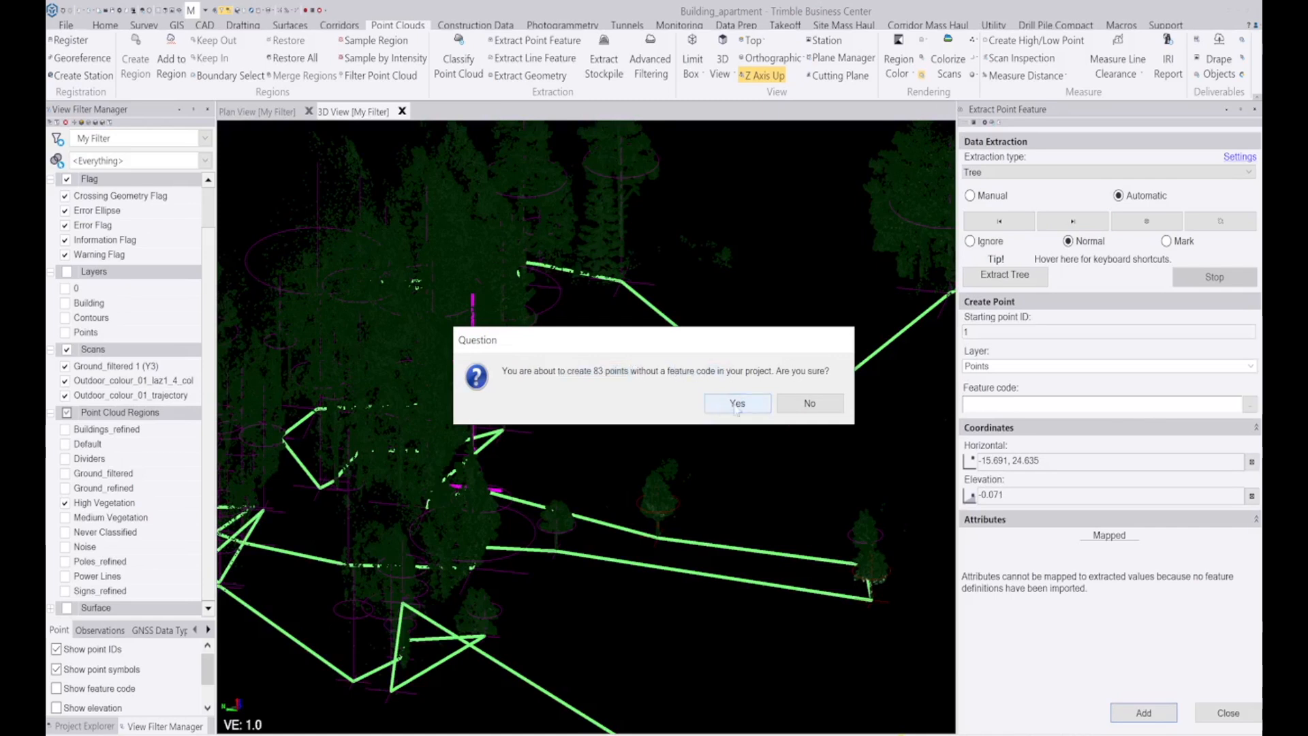
left_click(714, 403)
scroll(512, 395, "down", 2)
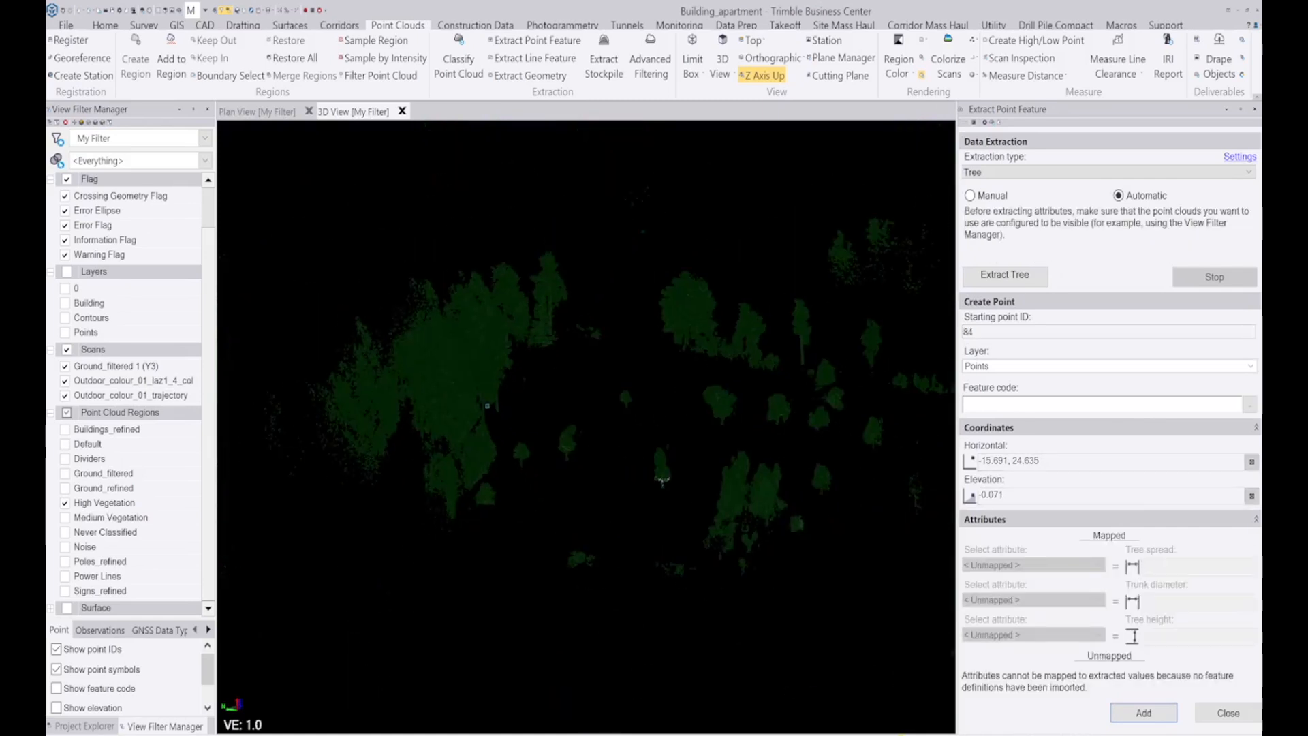
scroll(512, 439, "up", 1)
middle_click_drag(512, 439, 413, 421)
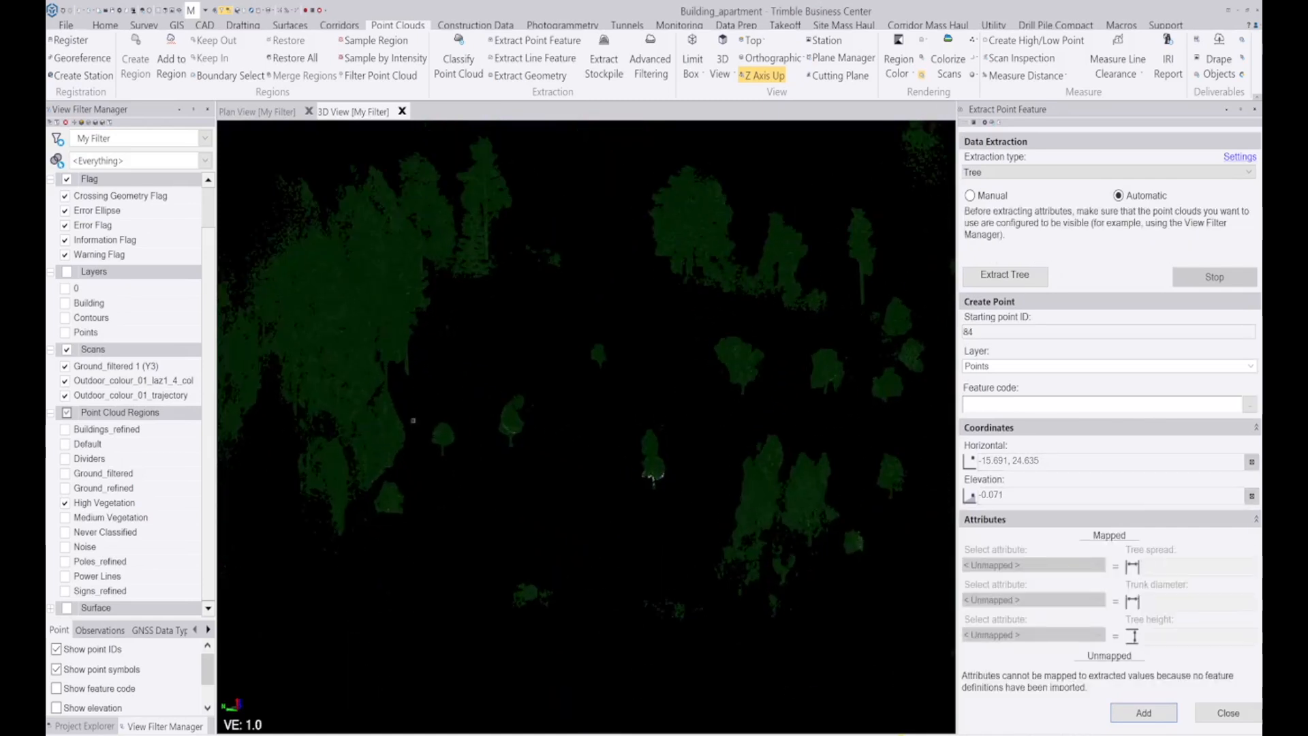
left_click(66, 333)
scroll(725, 528, "up", 5)
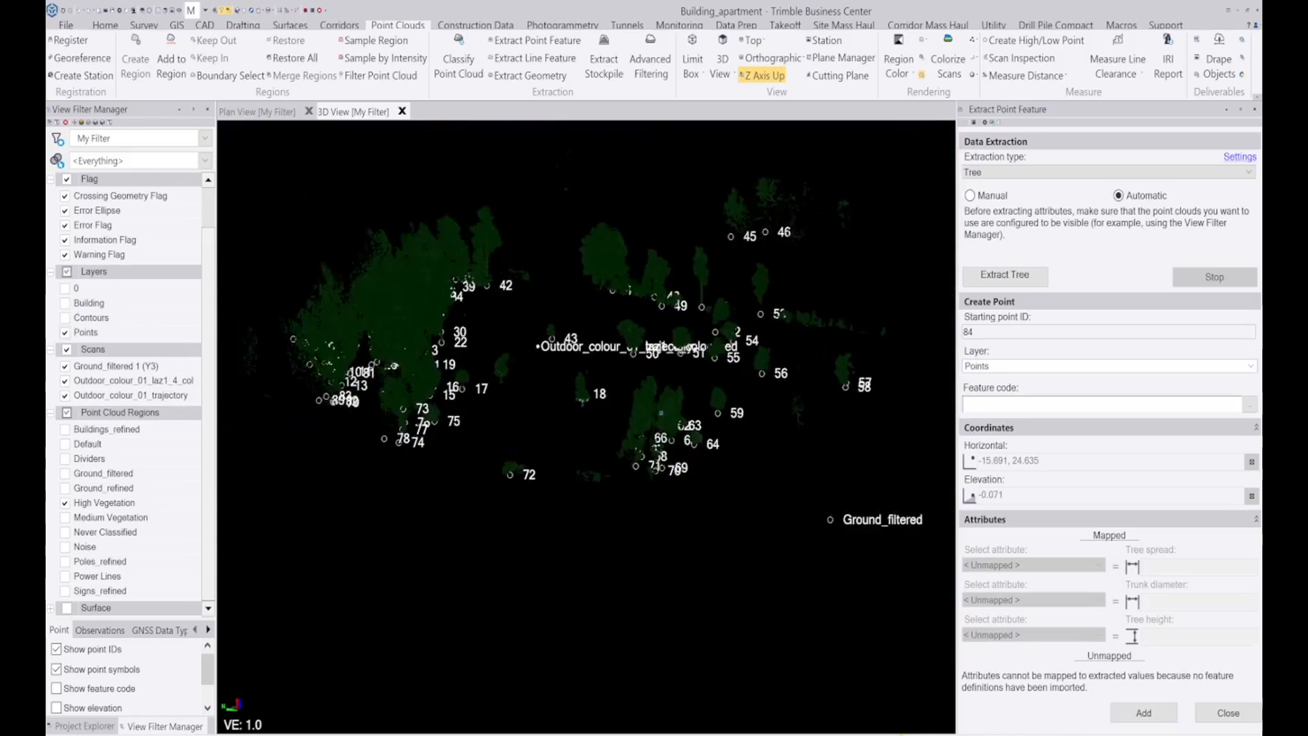
Examine the numbered tree points against the High Vegetation cloud, including the ignored trees near points 17 and 18
right_click_drag(553, 394, 402, 402)
scroll(731, 403, "up", 3)
right_click_drag(707, 381, 570, 415)
scroll(570, 415, "down", 5)
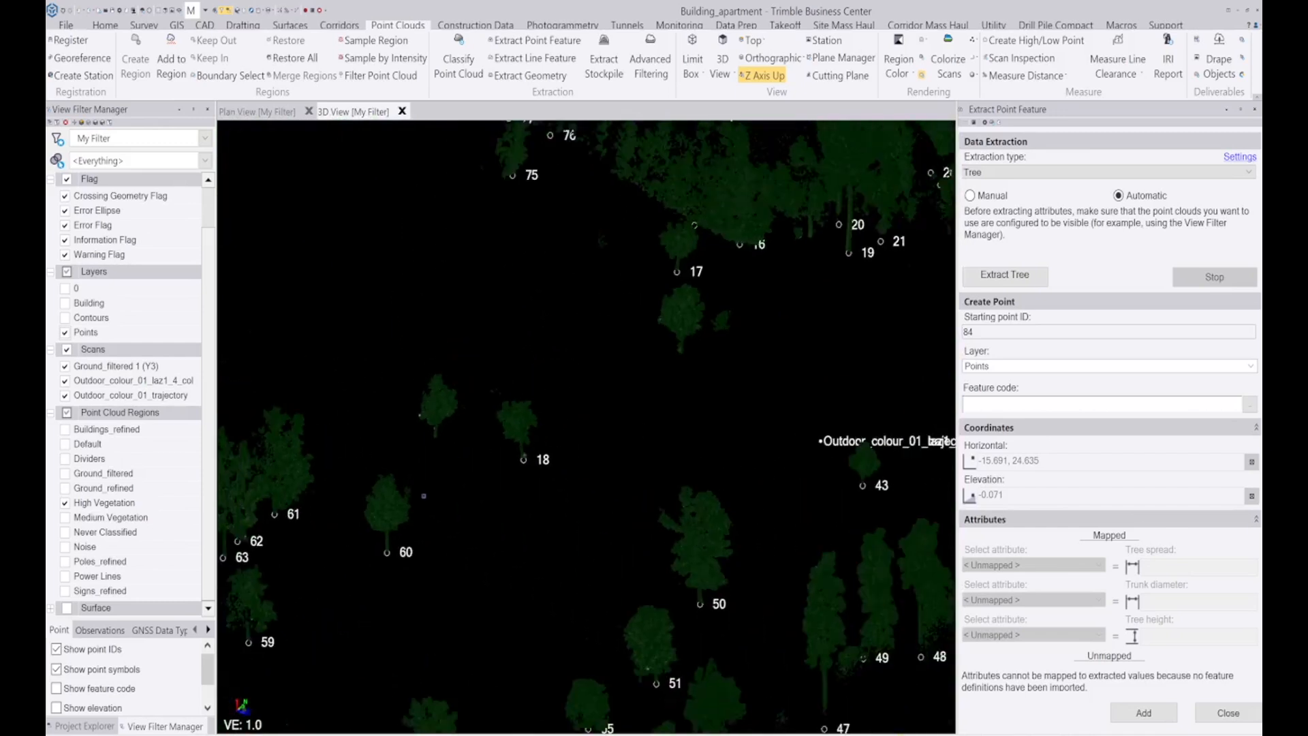
scroll(619, 300, "up", 5)
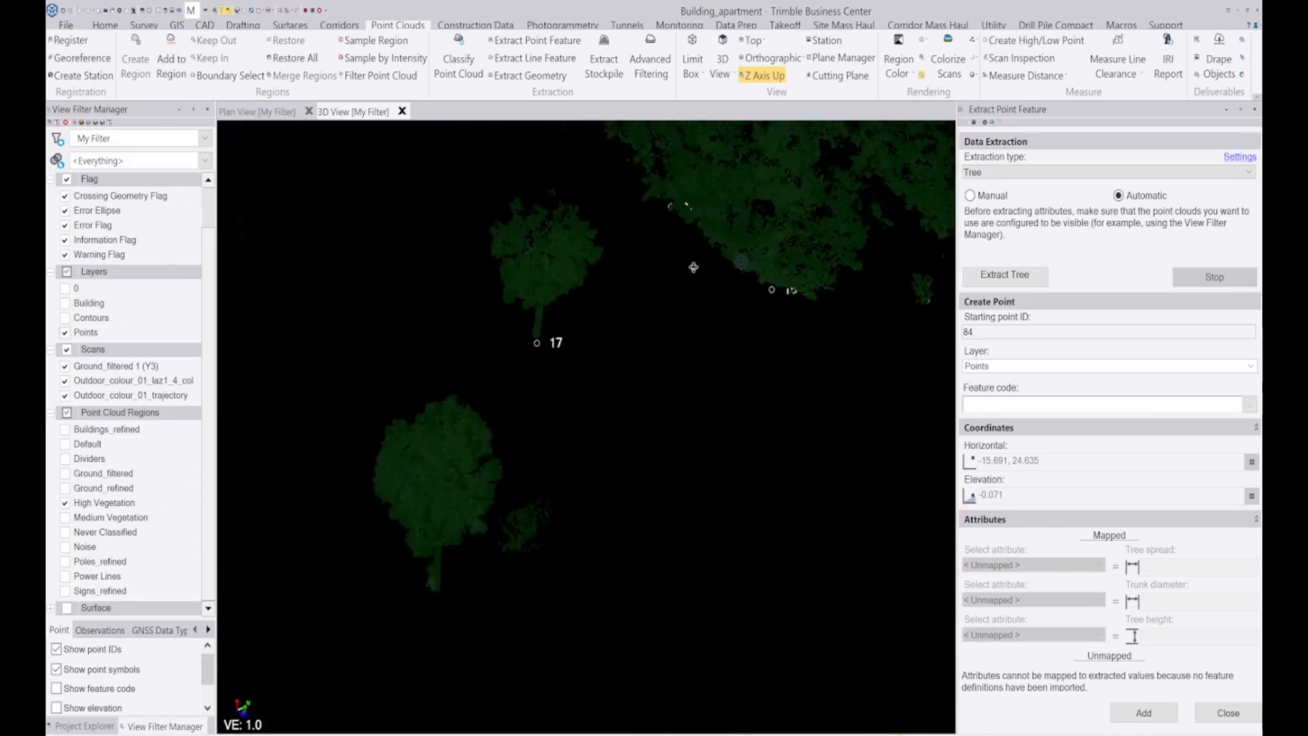
right_click_drag(650, 260, 663, 286)
scroll(658, 262, "down", 5)
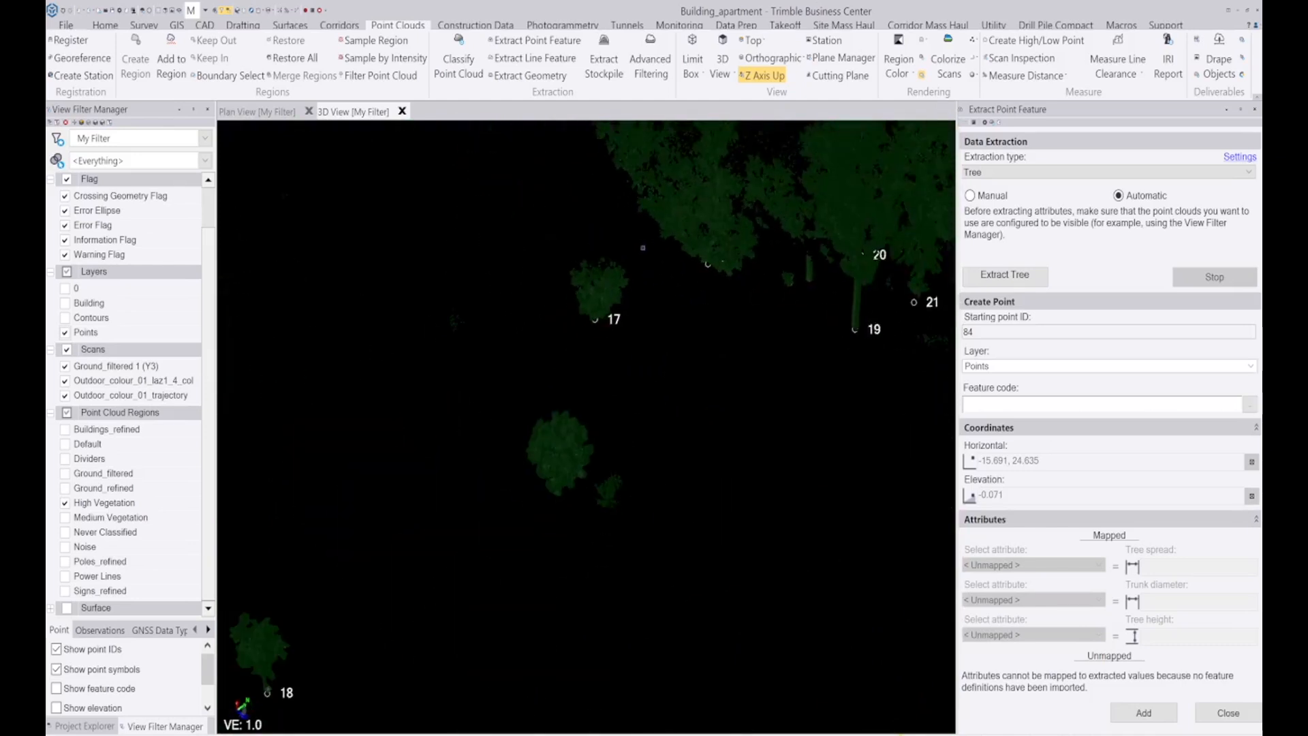
Show only the Ground_refined point cloud region and switch its rendering to True Color
left_click(65, 488)
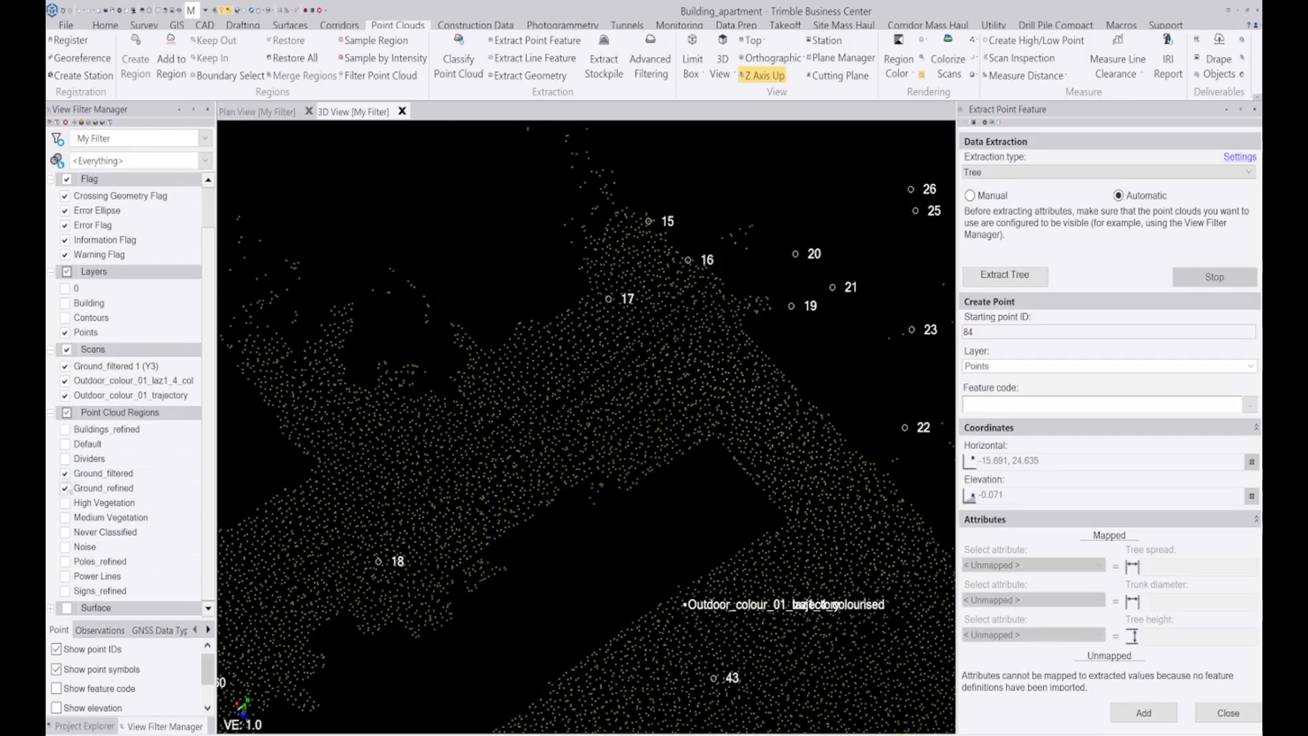
scroll(705, 327, "down", 4)
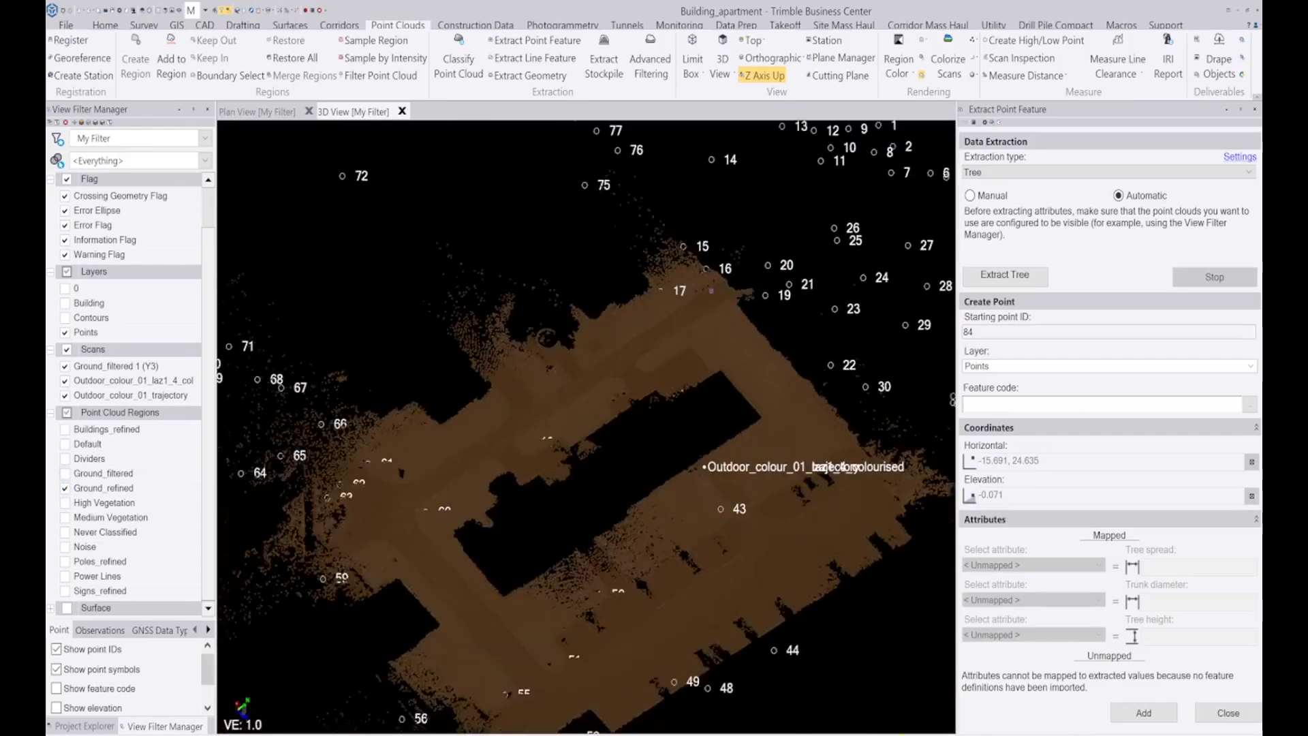
scroll(609, 579, "up", 2)
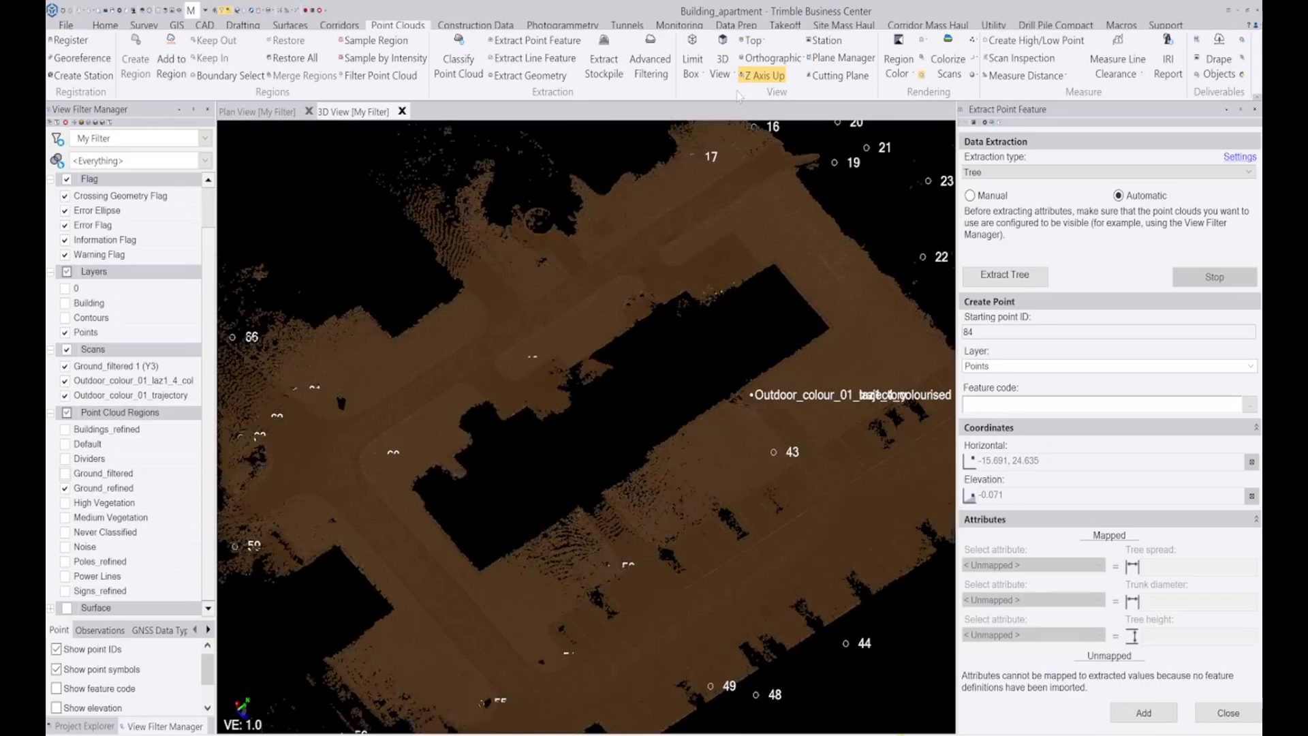
left_click(894, 66)
left_click(935, 141)
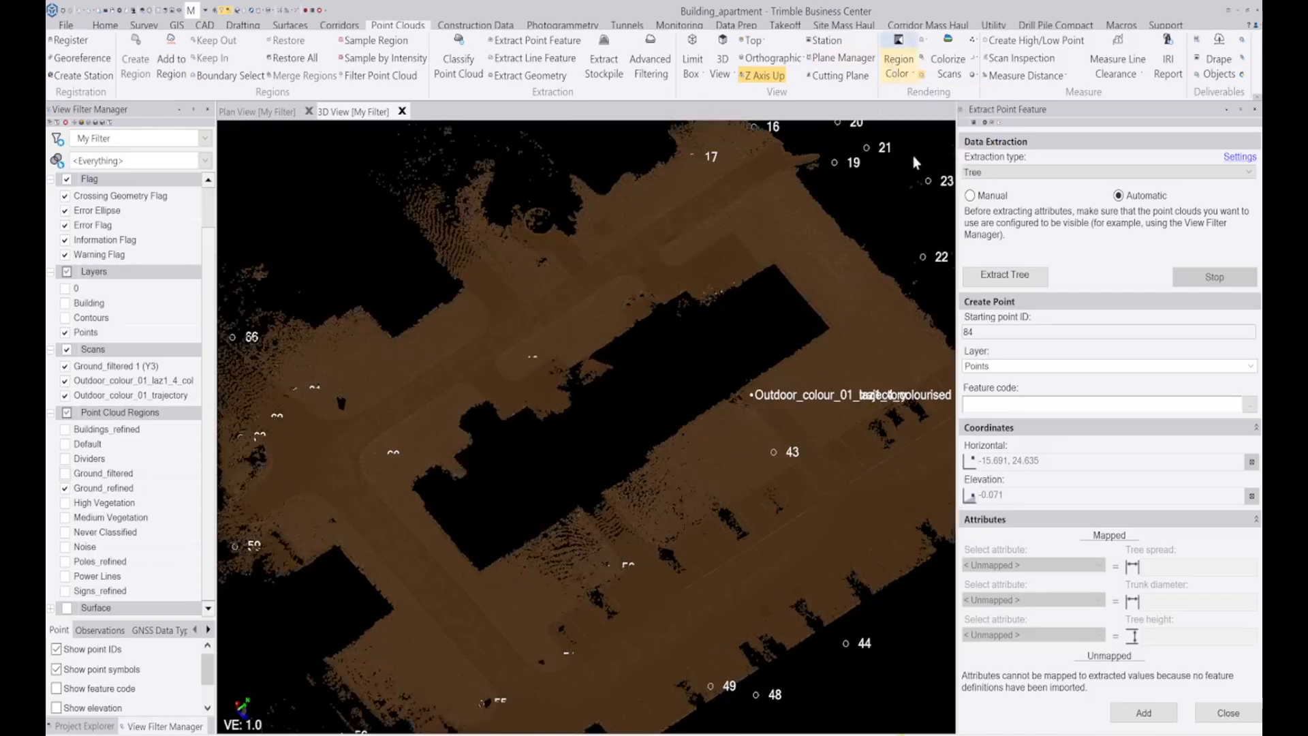
Set the extraction type to Manhole - Laser Scanner in Automatic mode and extract manholes from the Ground_refined region
scroll(579, 599, "up", 4)
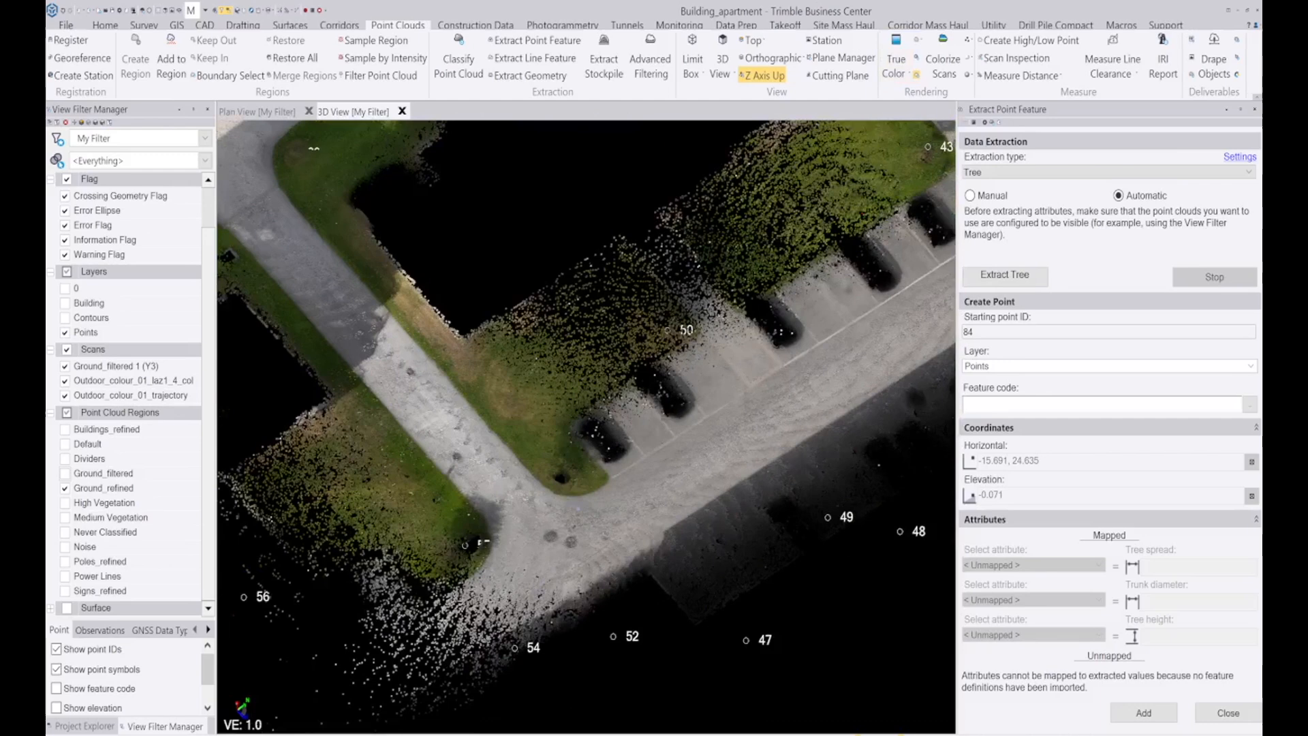
scroll(565, 460, "up", 4)
right_click_drag(522, 546, 668, 547)
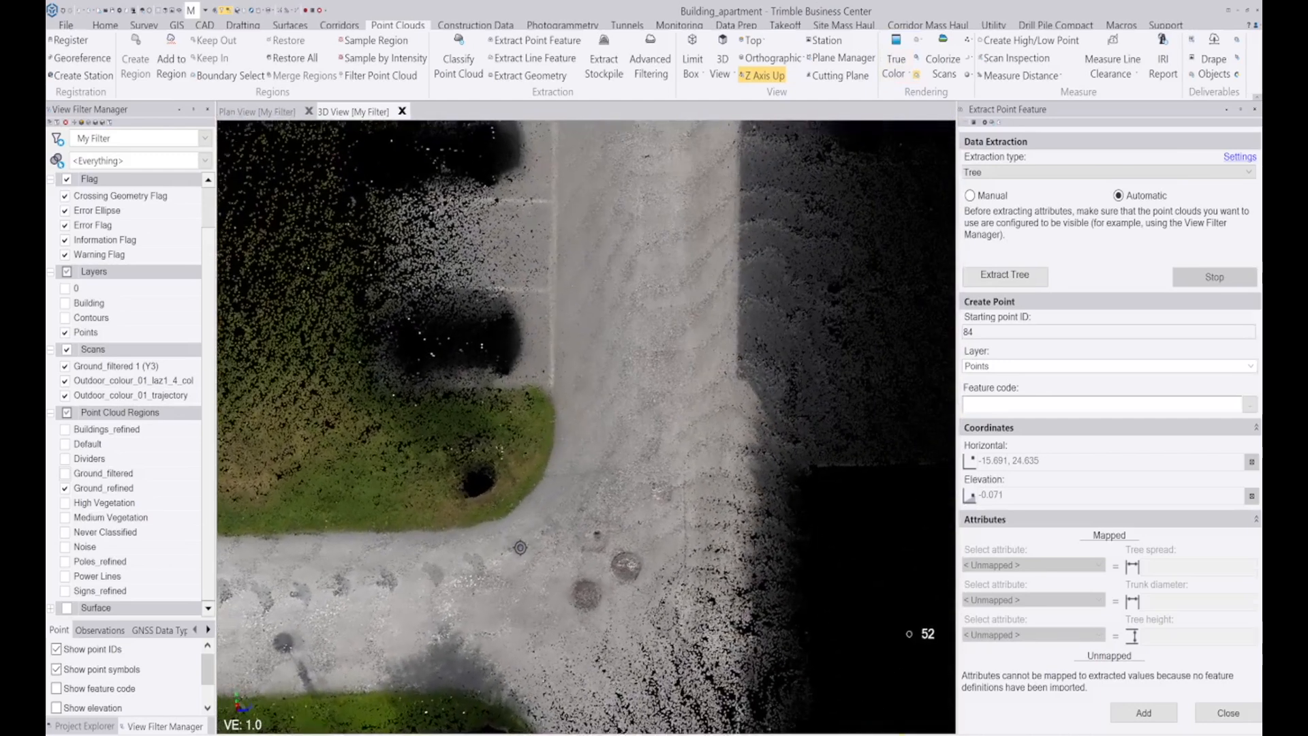
scroll(586, 428, "down", 2)
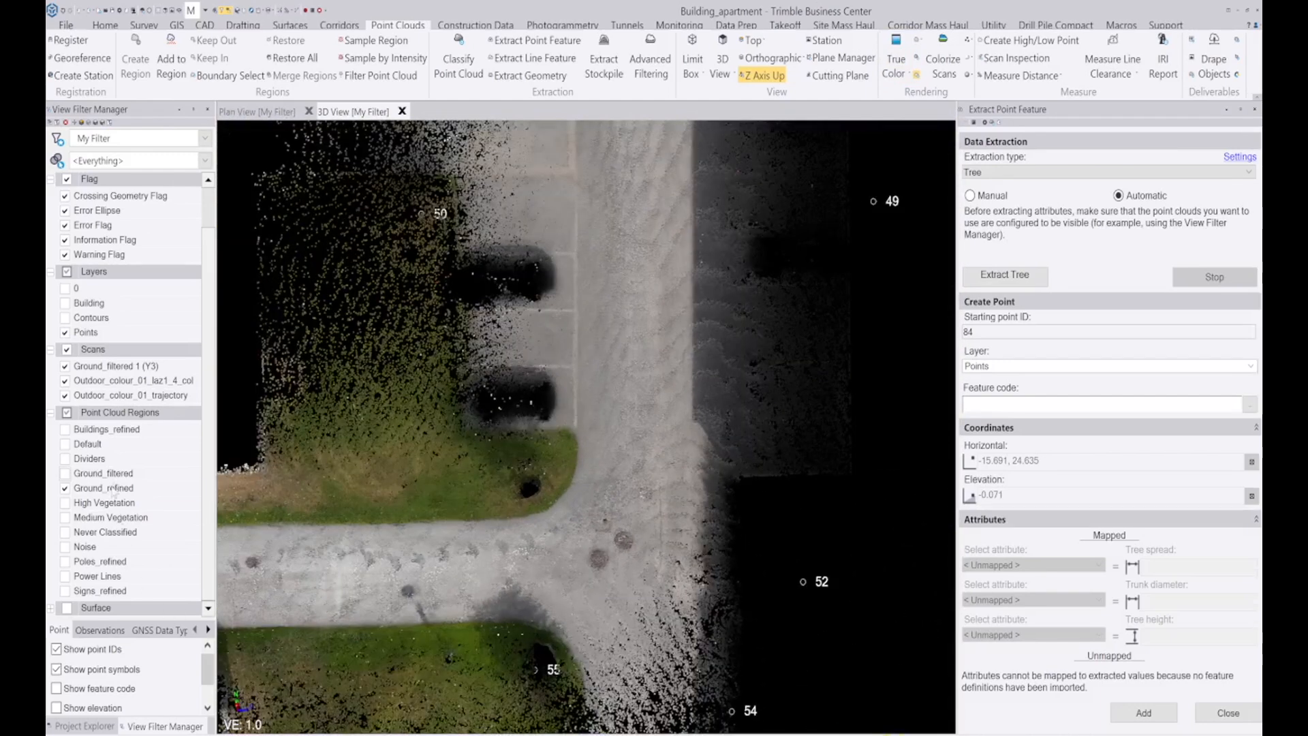
left_click(115, 489)
left_click(1127, 175)
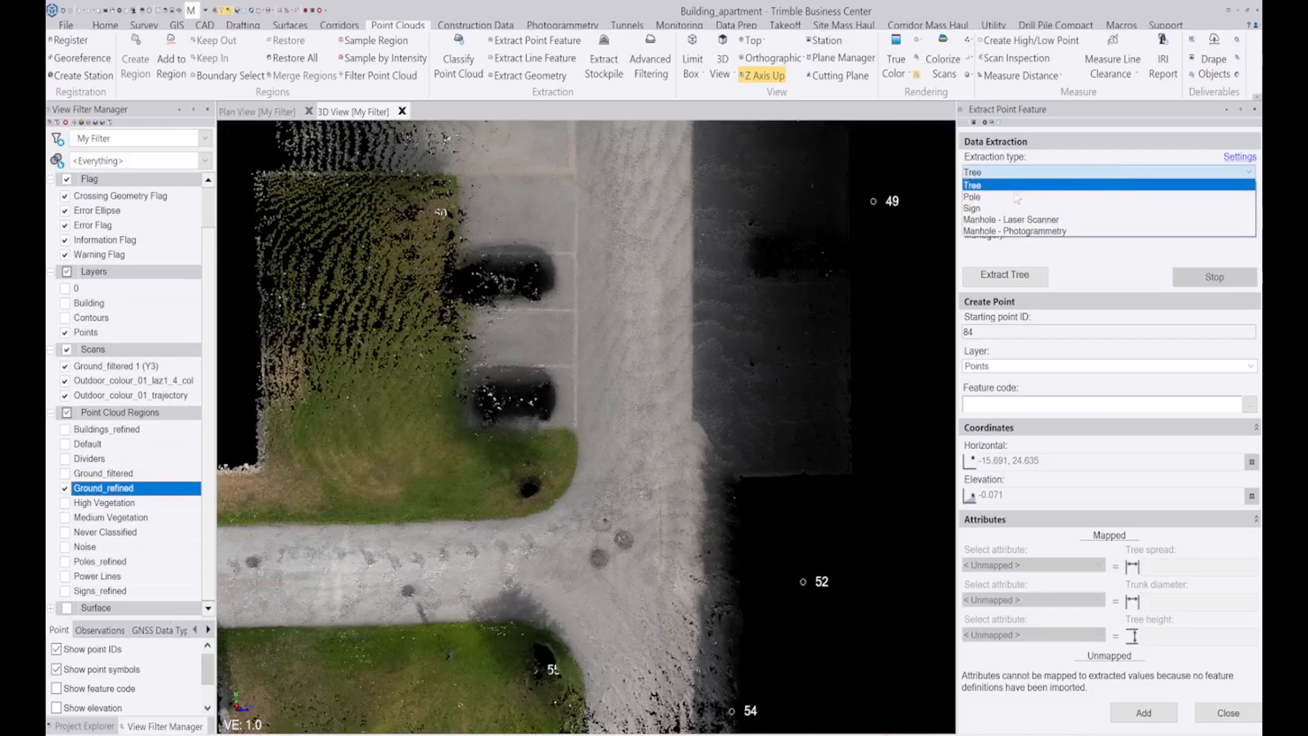
left_click(998, 220)
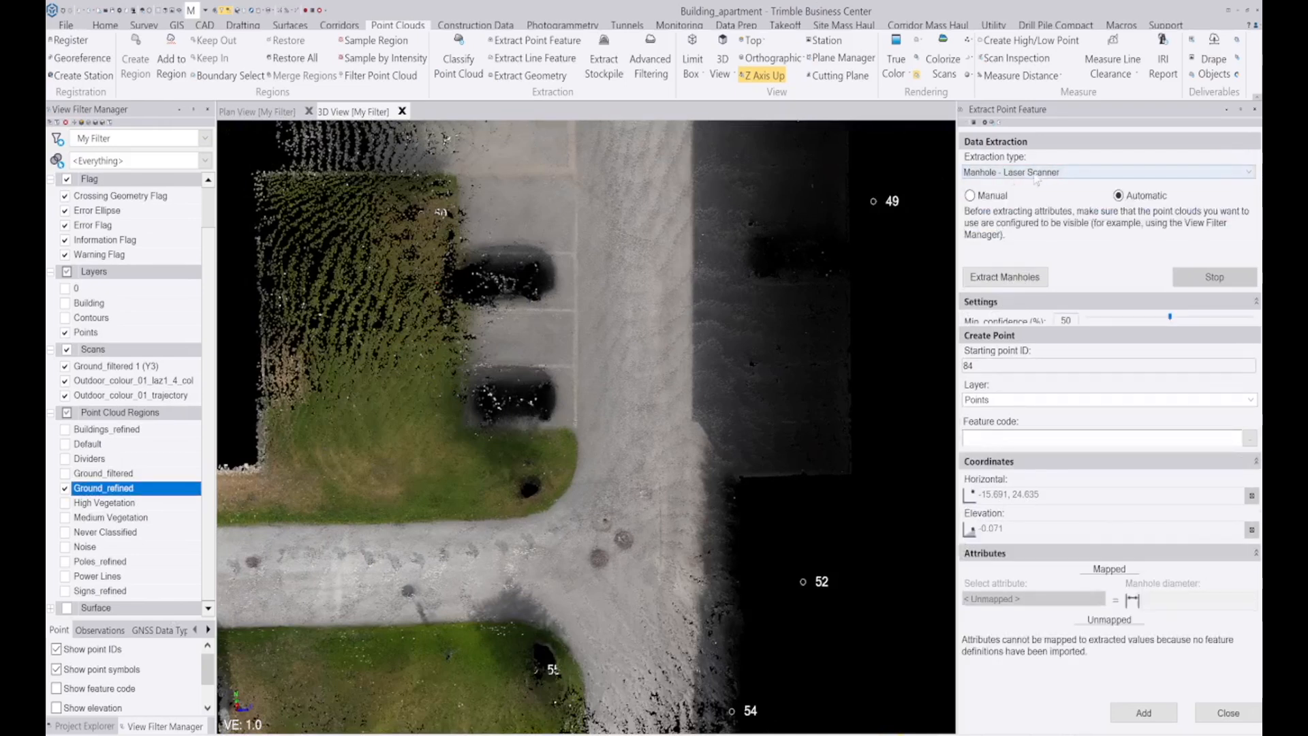
left_click(1005, 277)
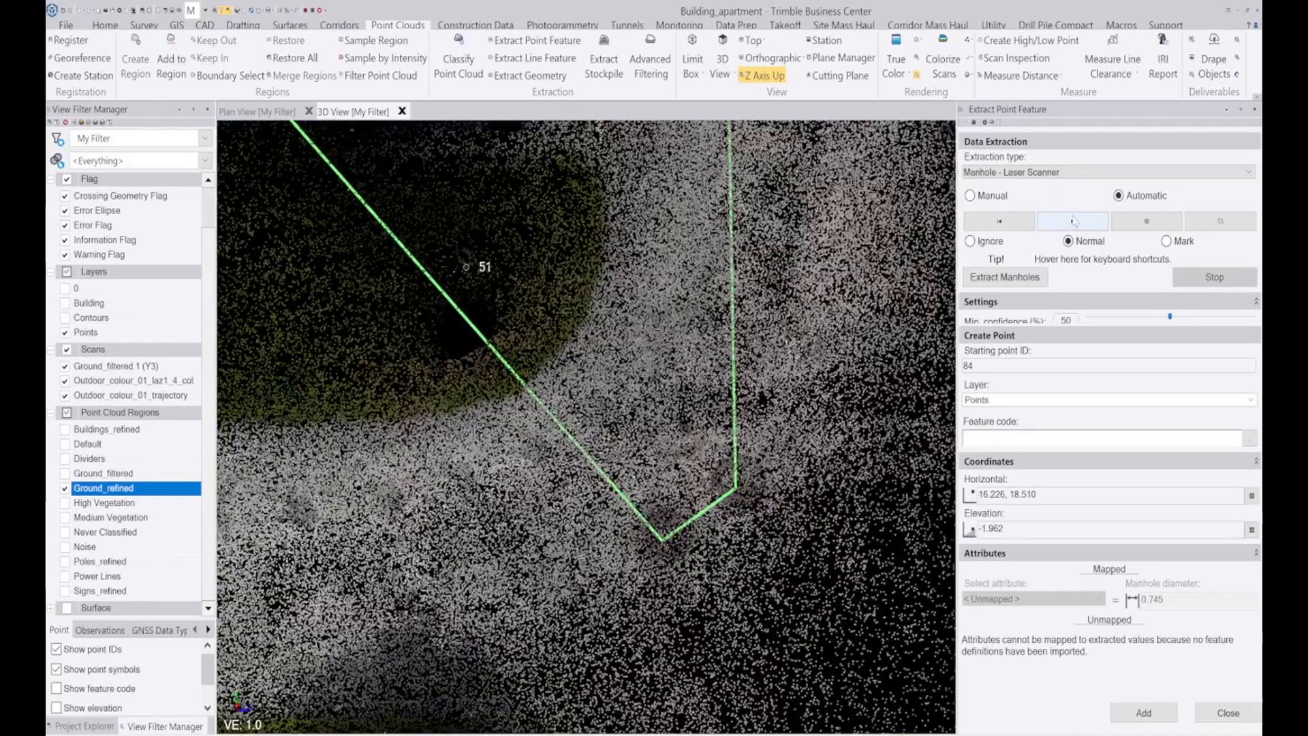
Step through the detected manholes, setting the false detection on the road to Ignore and keeping the real covers as Normal
left_click(1074, 221)
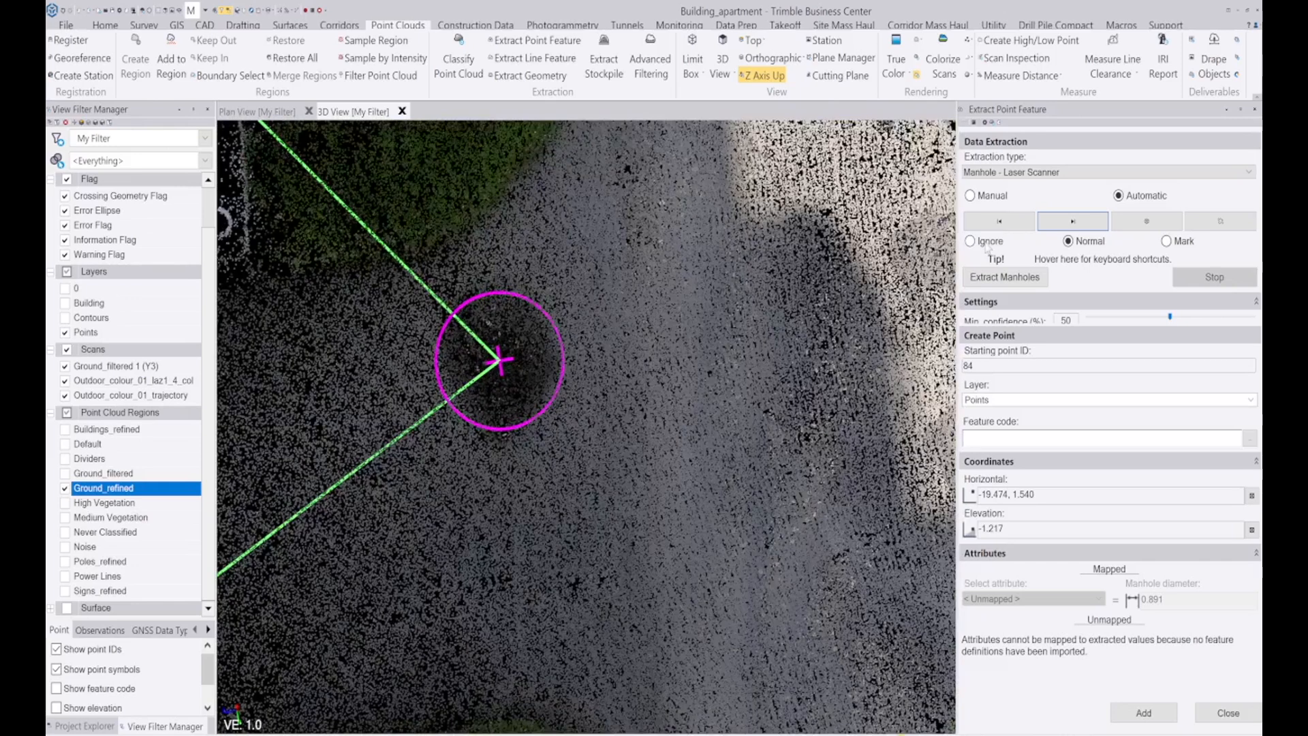
left_click(987, 244)
left_click(1075, 221)
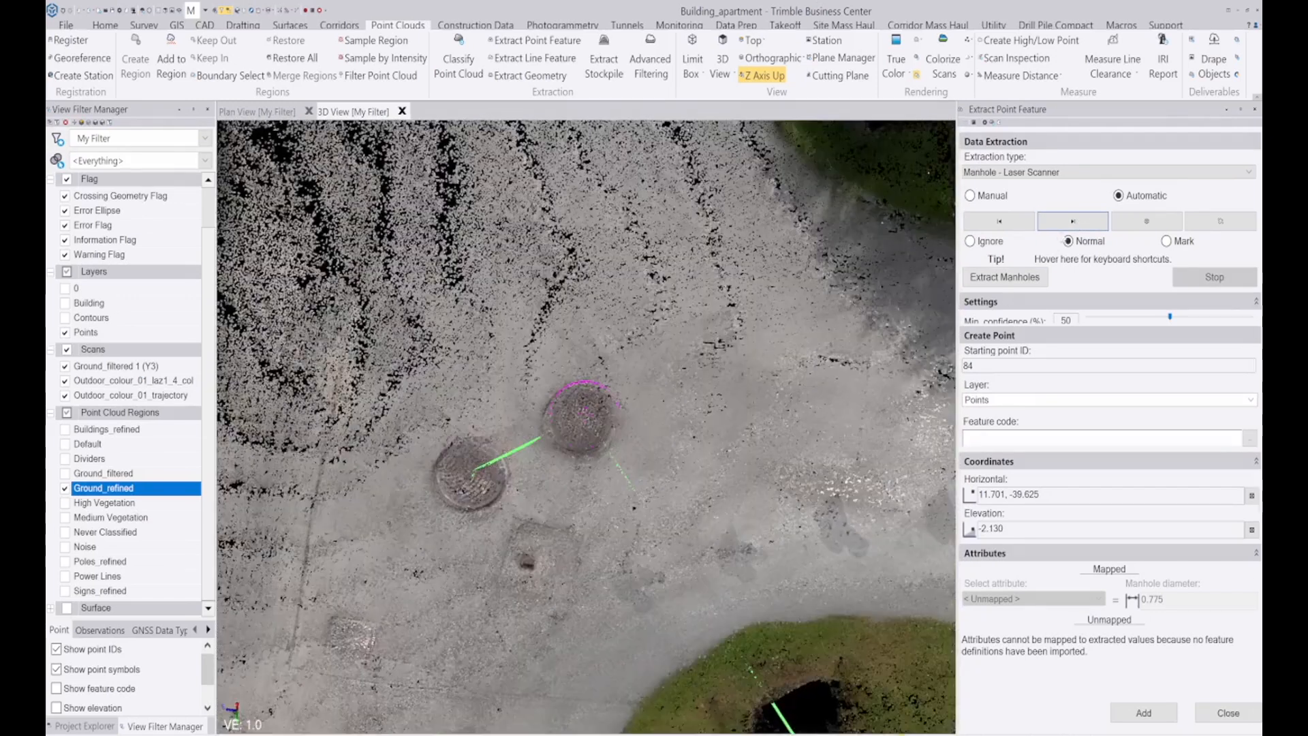
left_click(1073, 224)
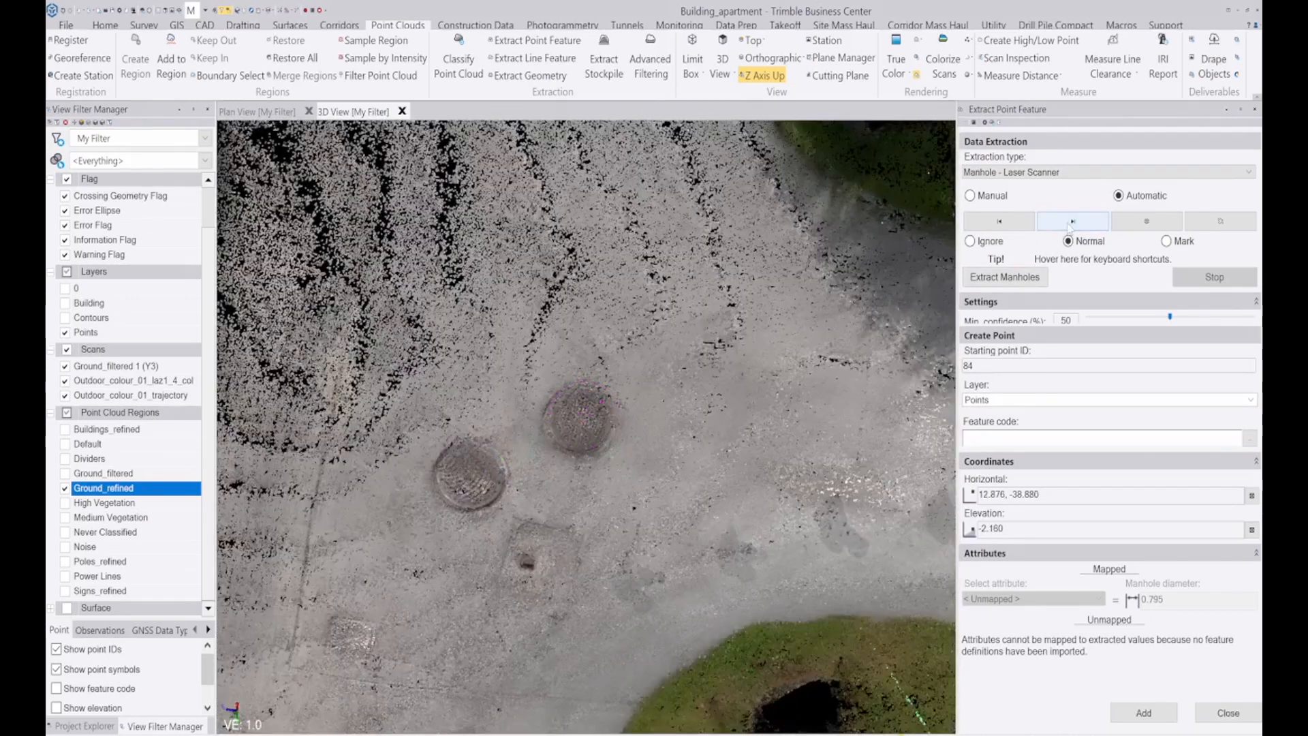
left_click(1072, 223)
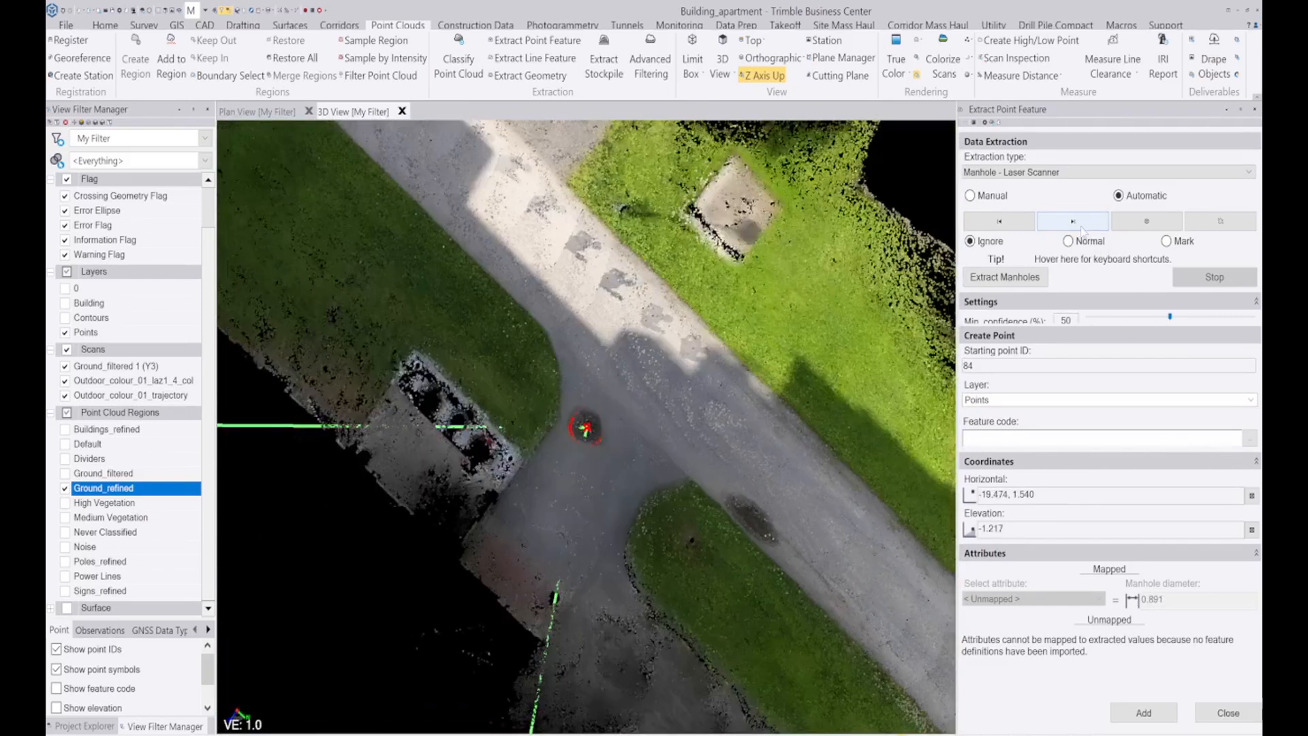
left_click(1077, 225)
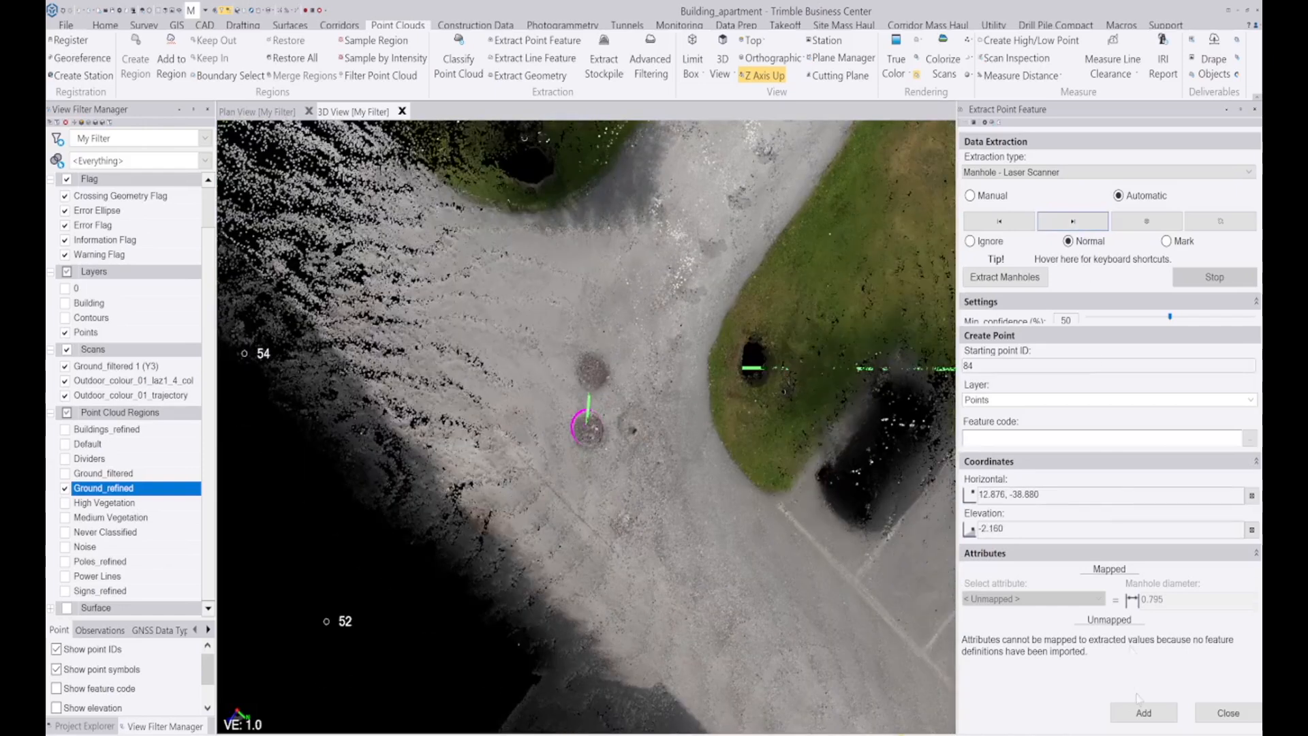
Create the accepted manholes as points without a feature code on the Points layer and close the point feature extraction
left_click(1145, 713)
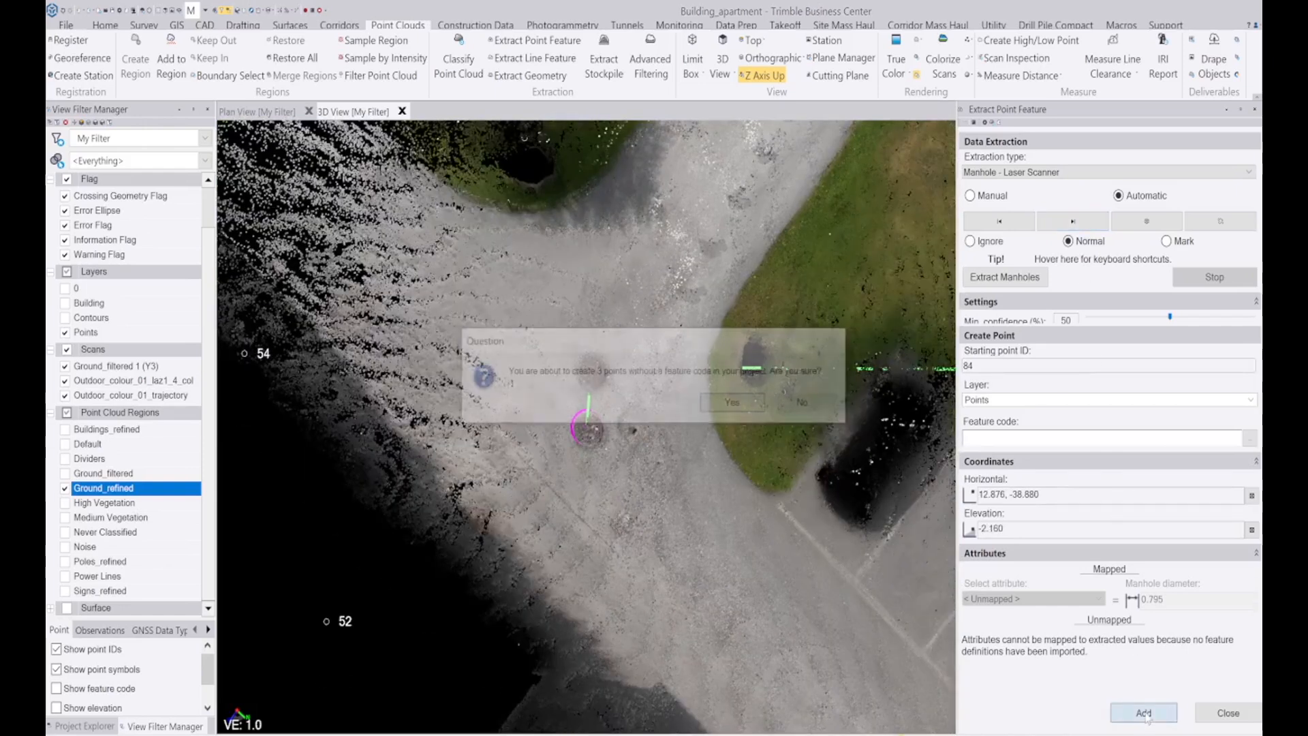
left_click(734, 403)
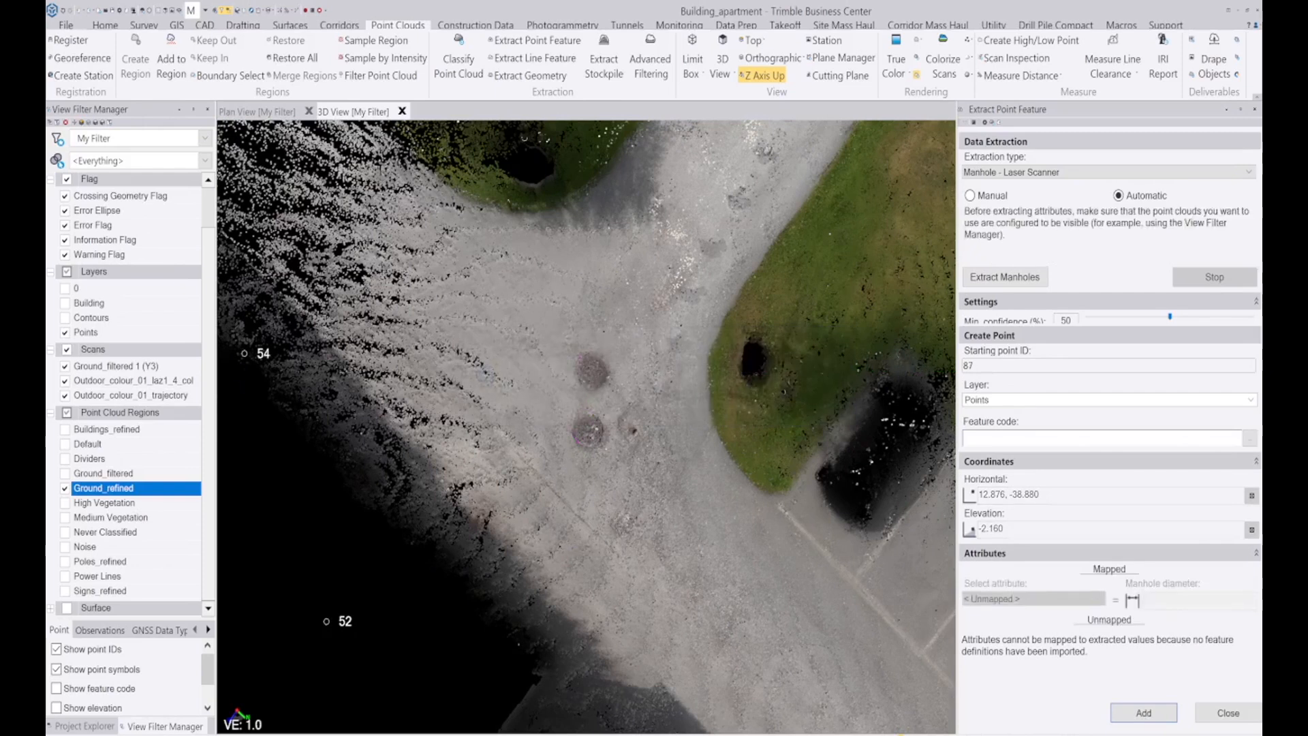
left_click(1238, 718)
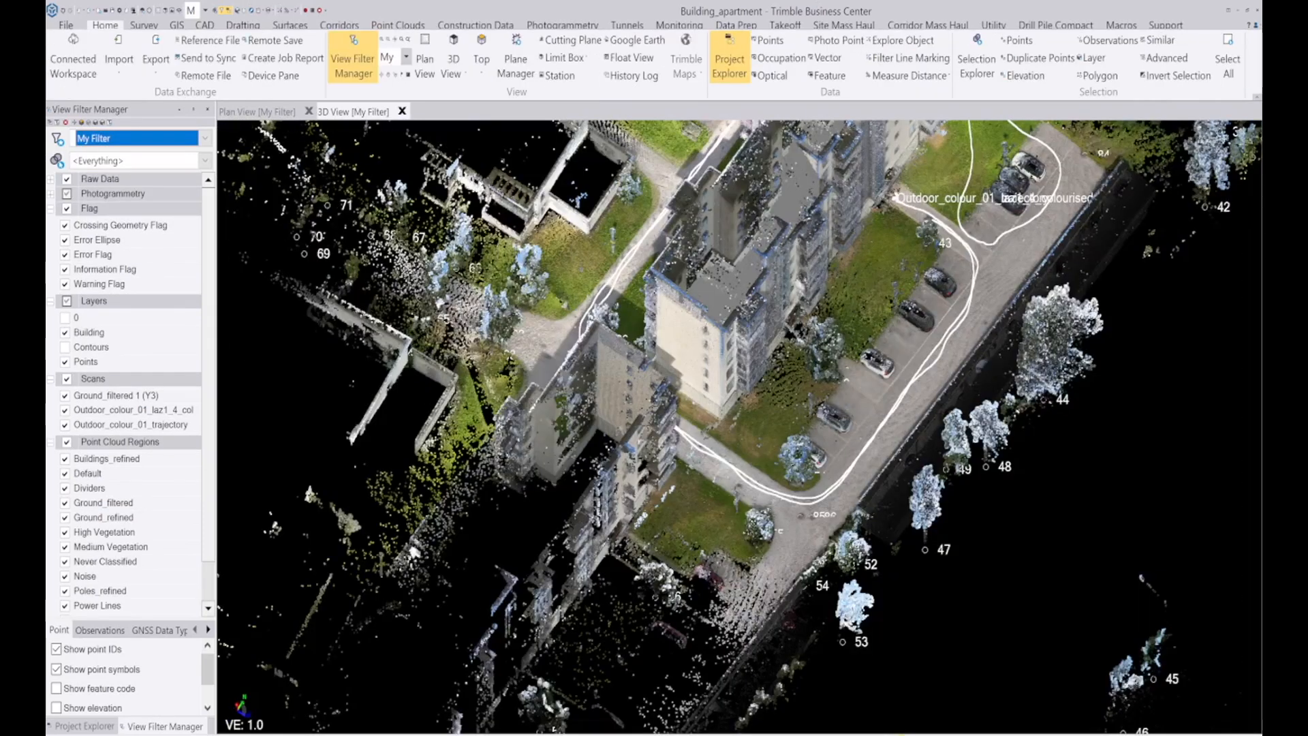
right_click_drag(753, 448, 716, 446)
scroll(823, 347, "up", 5)
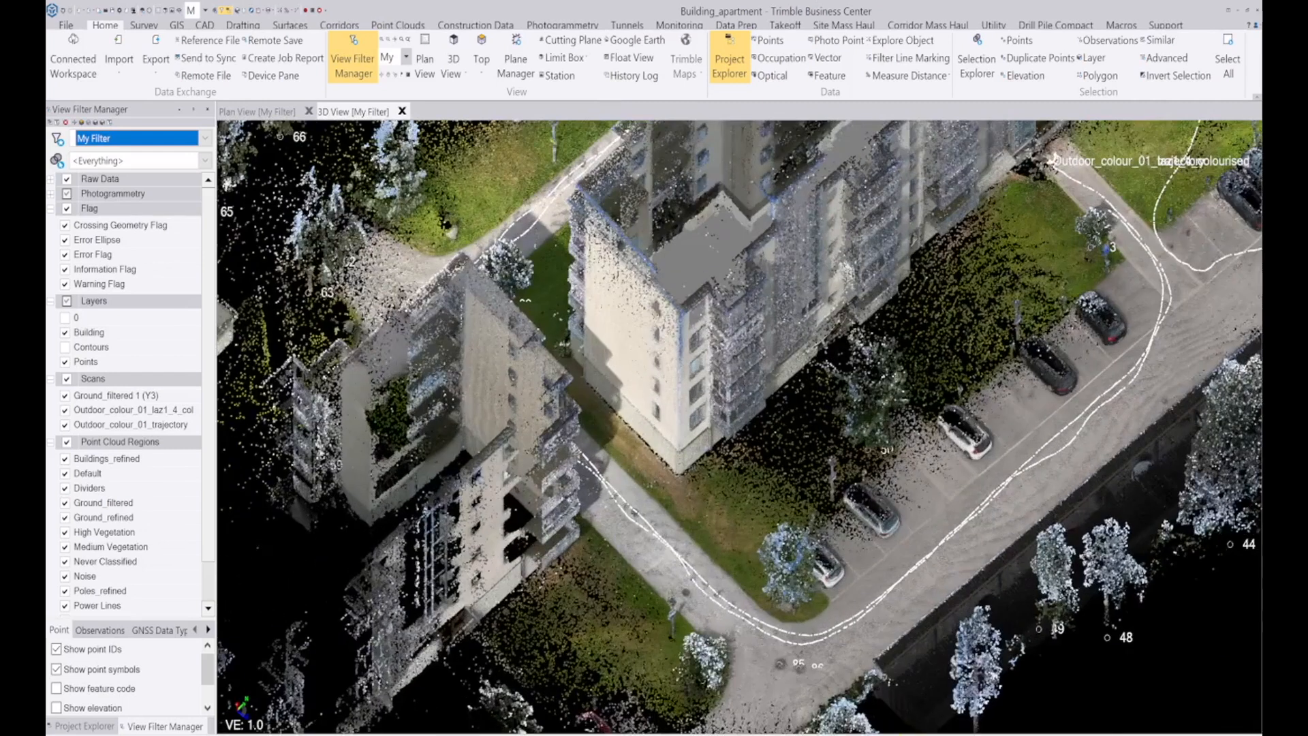
Create a new plane named Building_wall and set its definition to Vertical plane
middle_click_drag(658, 360, 646, 409)
right_click_drag(646, 408, 638, 389)
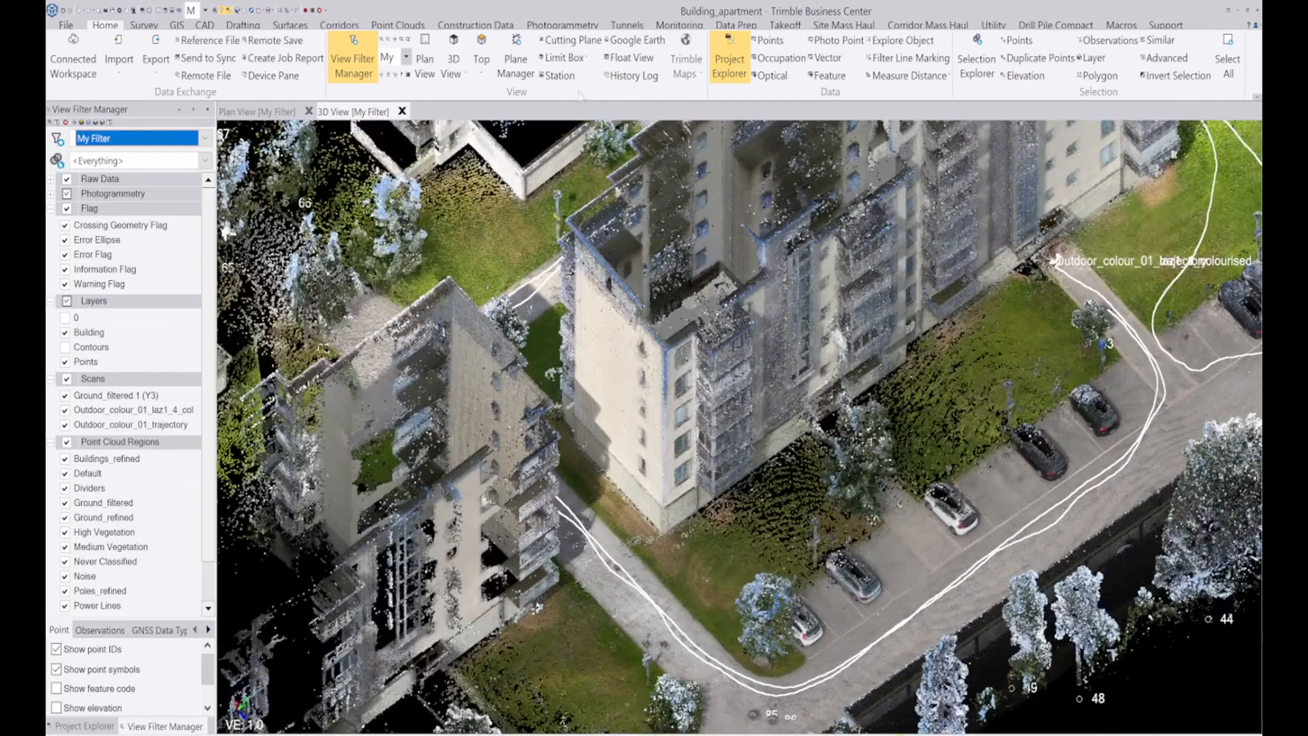
left_click(516, 60)
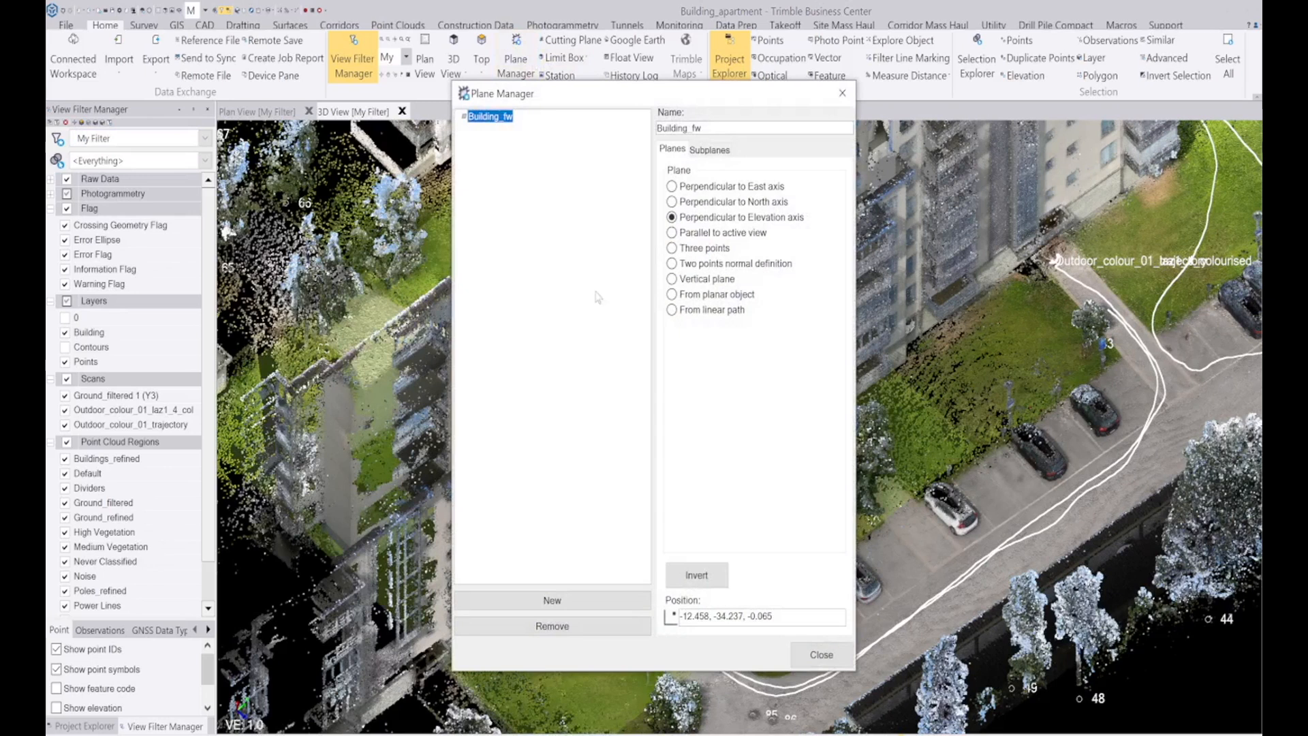
left_click(582, 603)
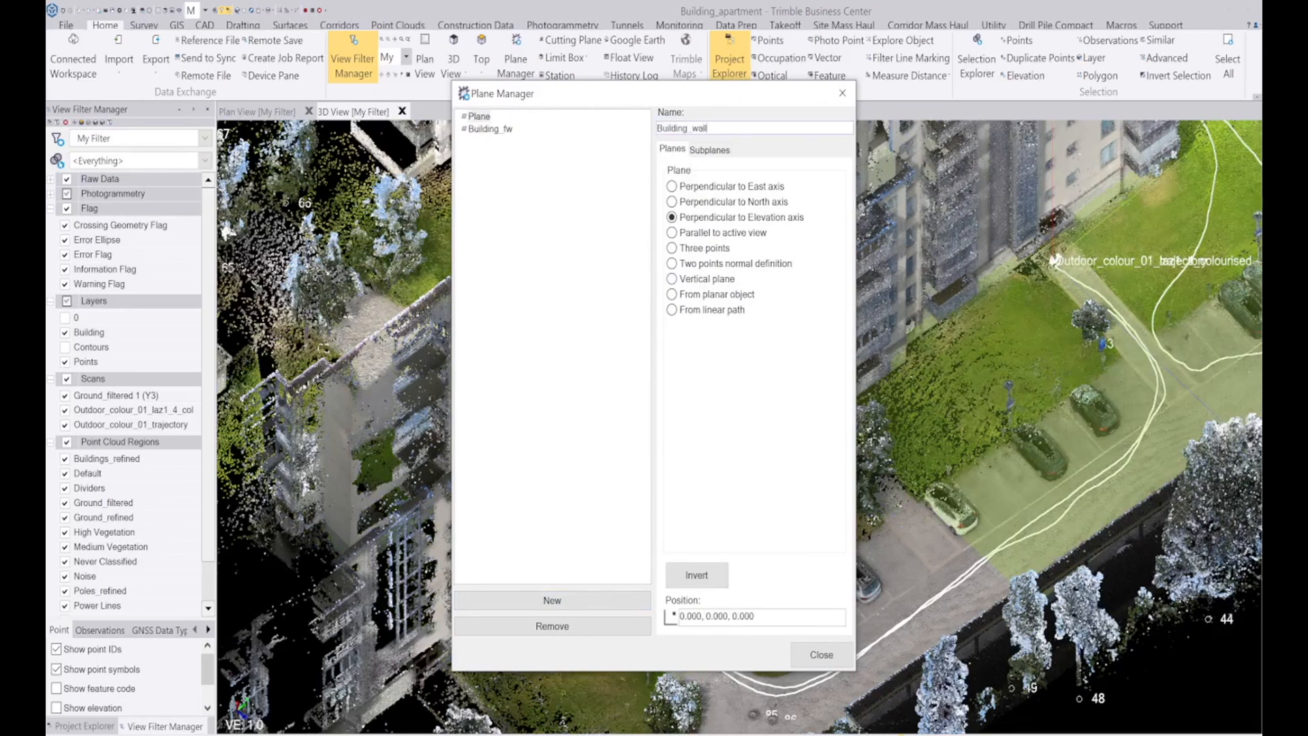
left_click(693, 280)
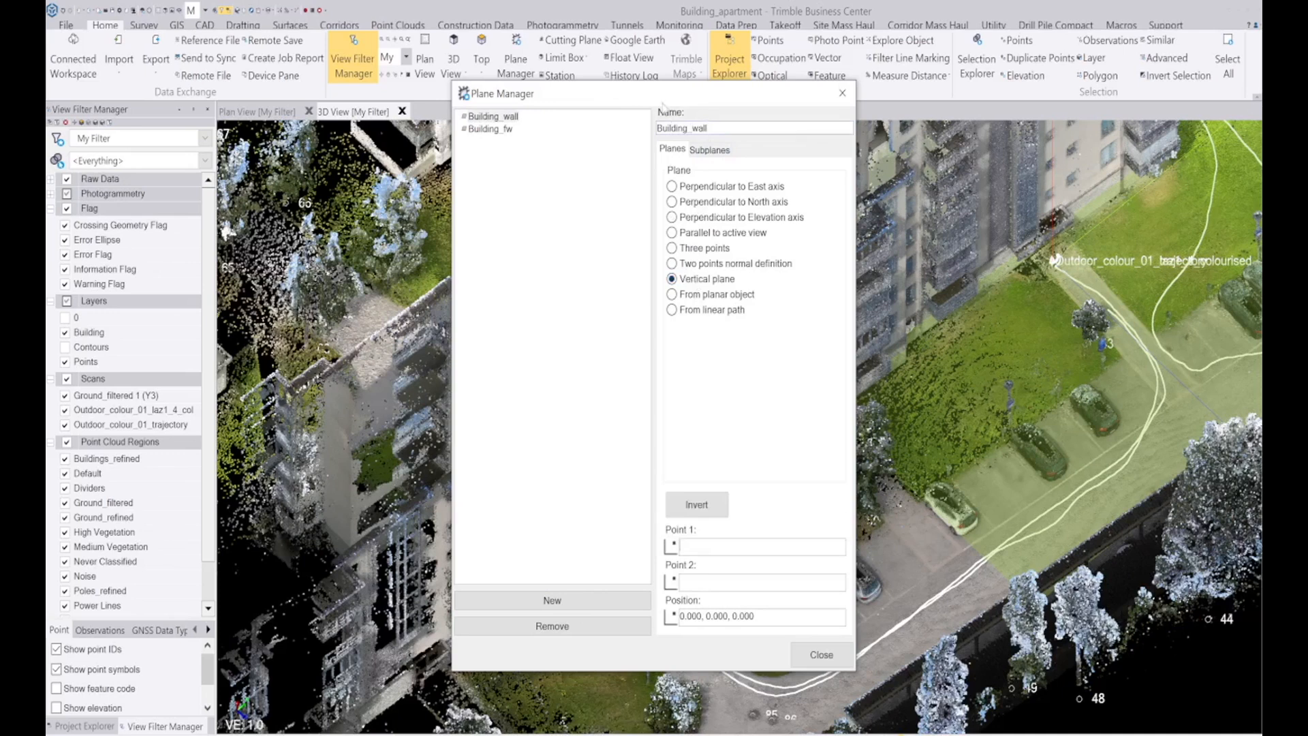
left_click_drag(661, 98, 1042, 76)
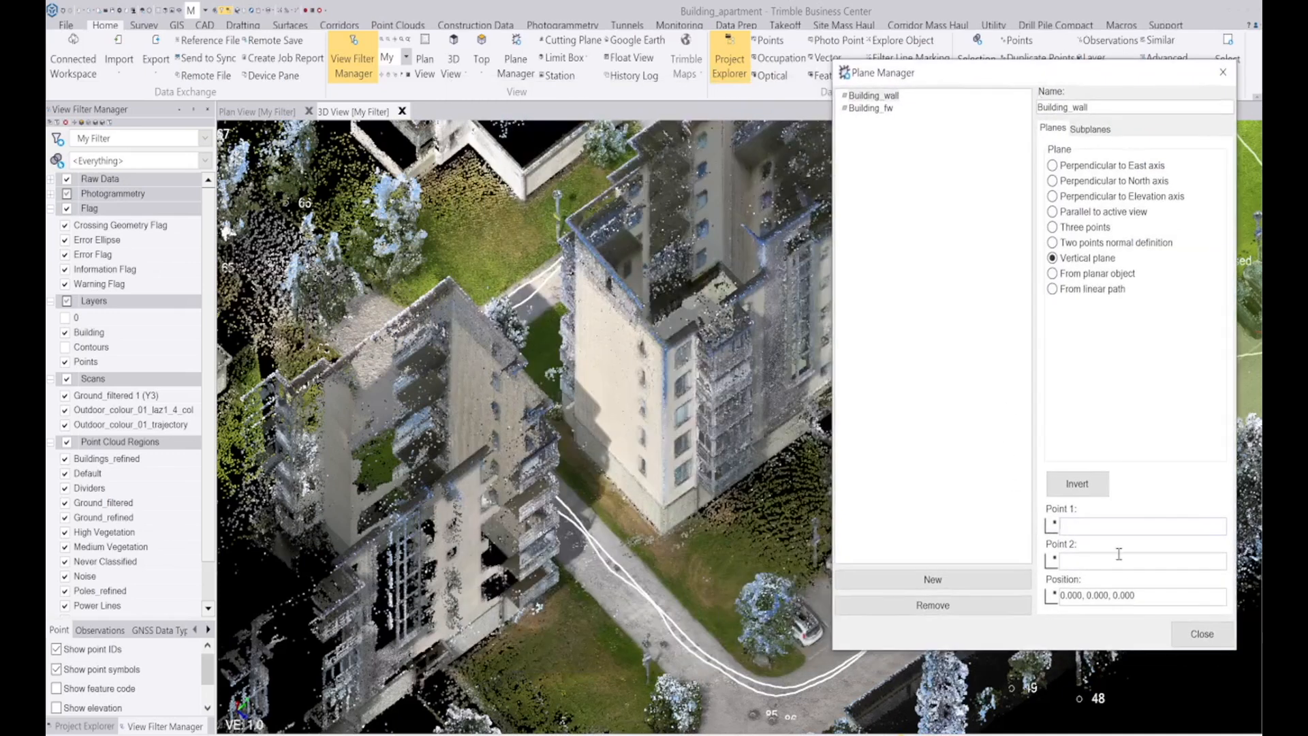
Define the vertical plane by two points at the ends of the apartment's end wall, position it between them on the plinth, and close the Plane Manager
scroll(728, 541, "up", 5)
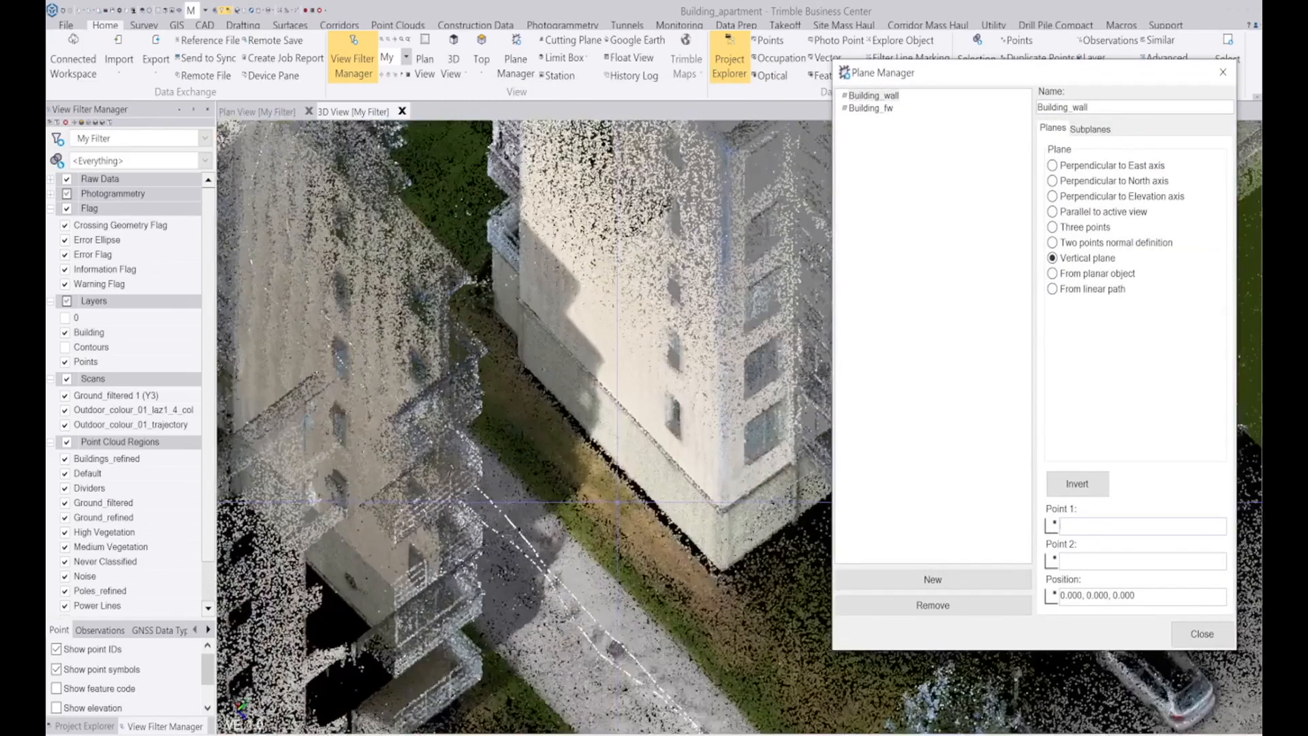
left_click(735, 510)
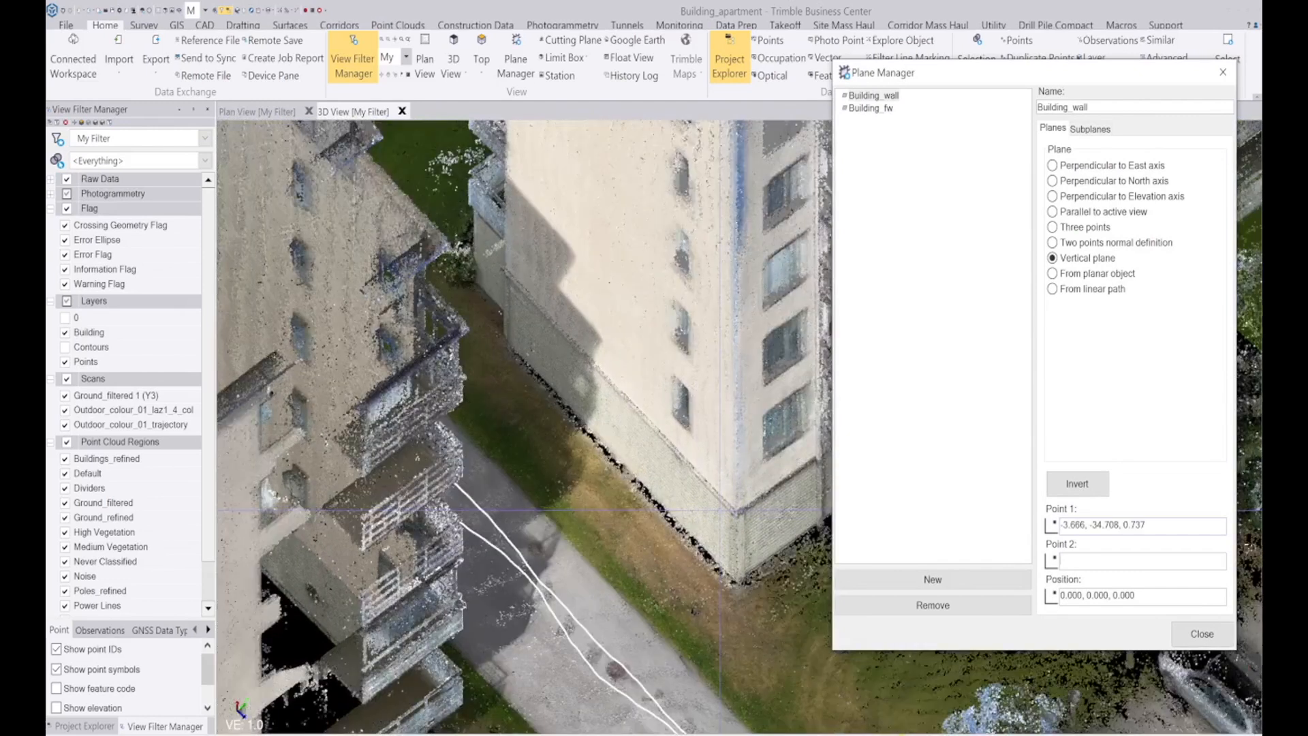
scroll(511, 314, "up", 5)
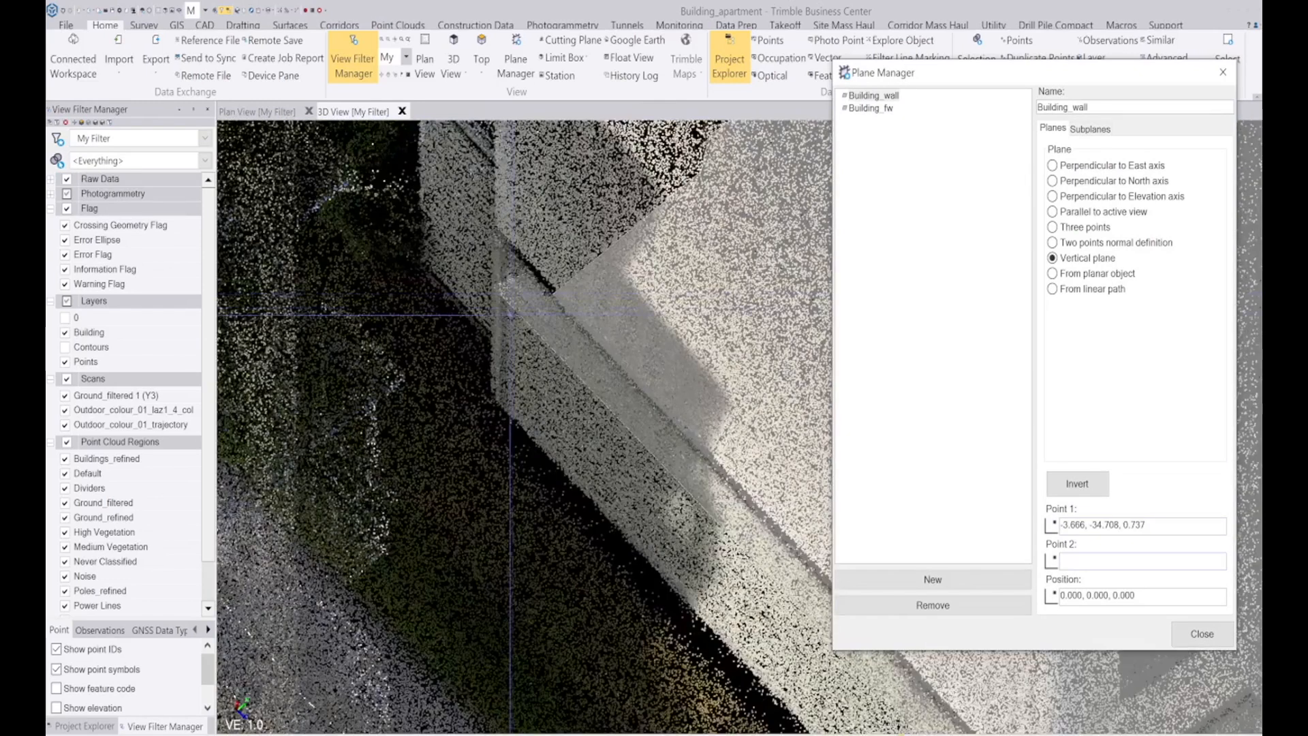
left_click(511, 315)
scroll(624, 450, "down", 5)
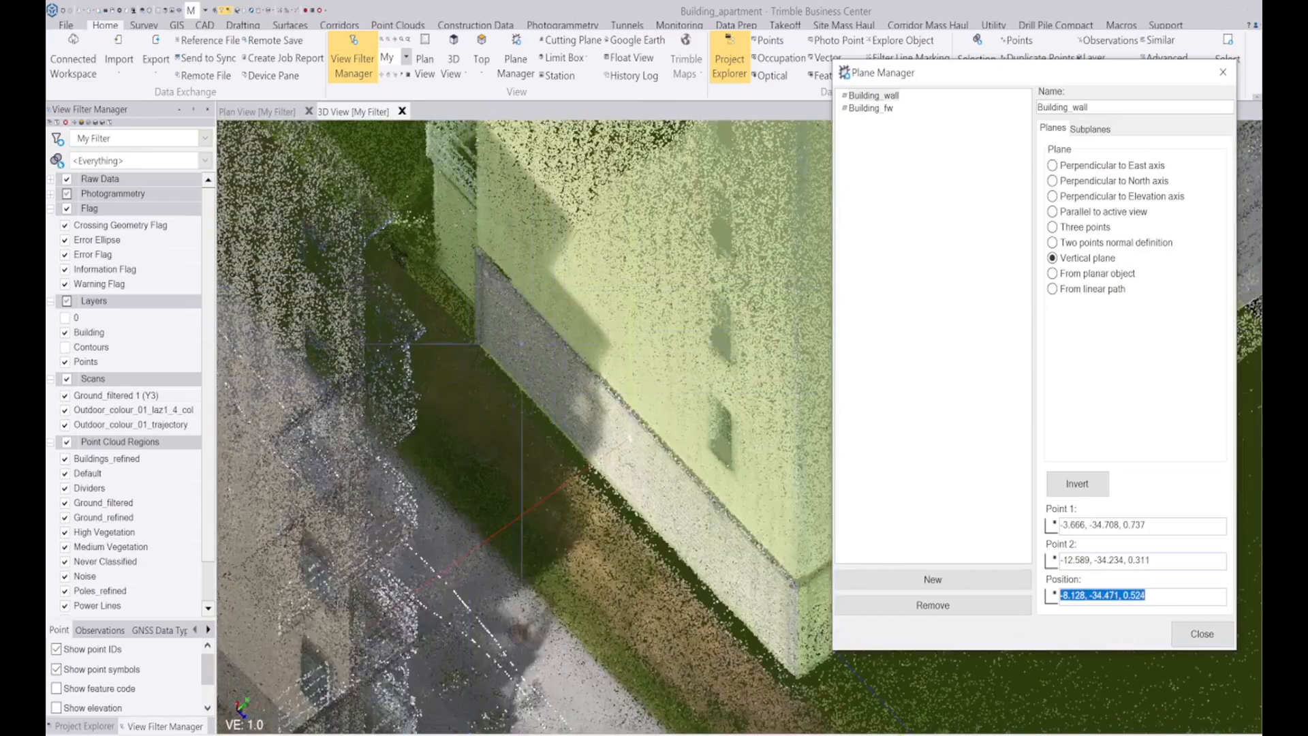
left_click(617, 443)
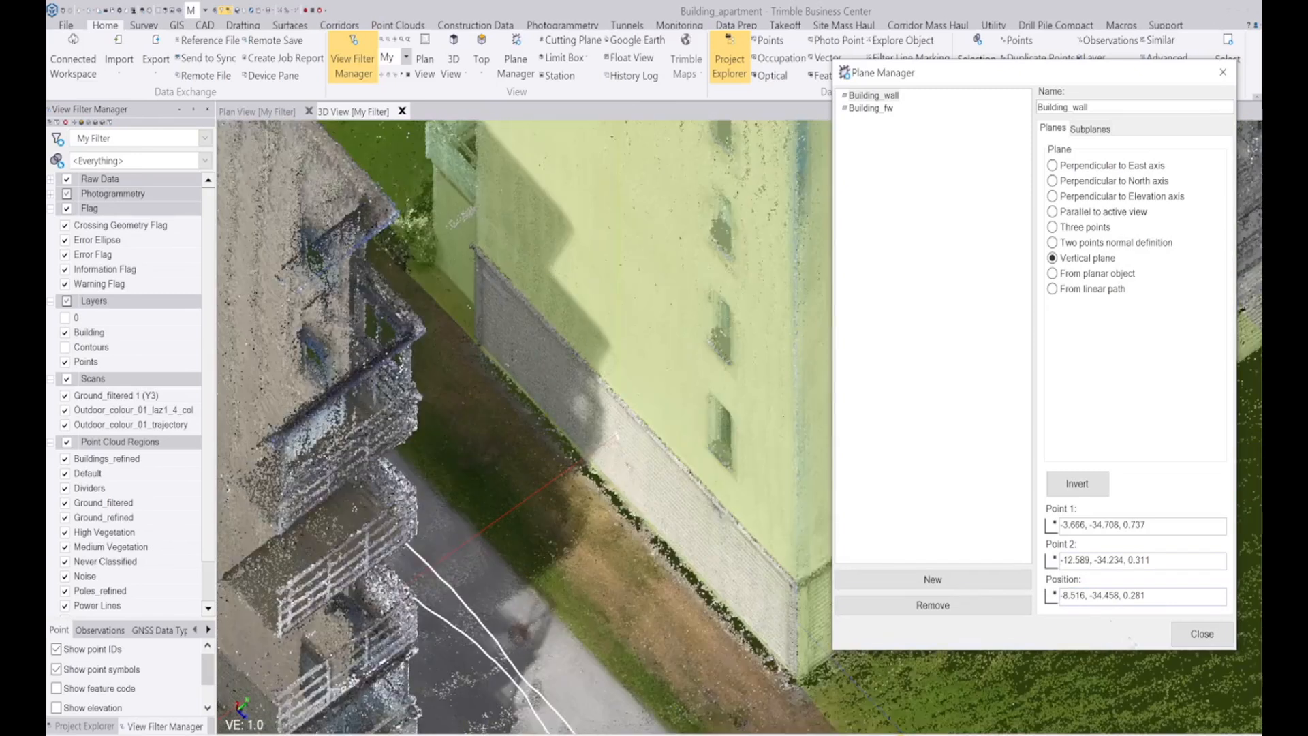
left_click(1190, 643)
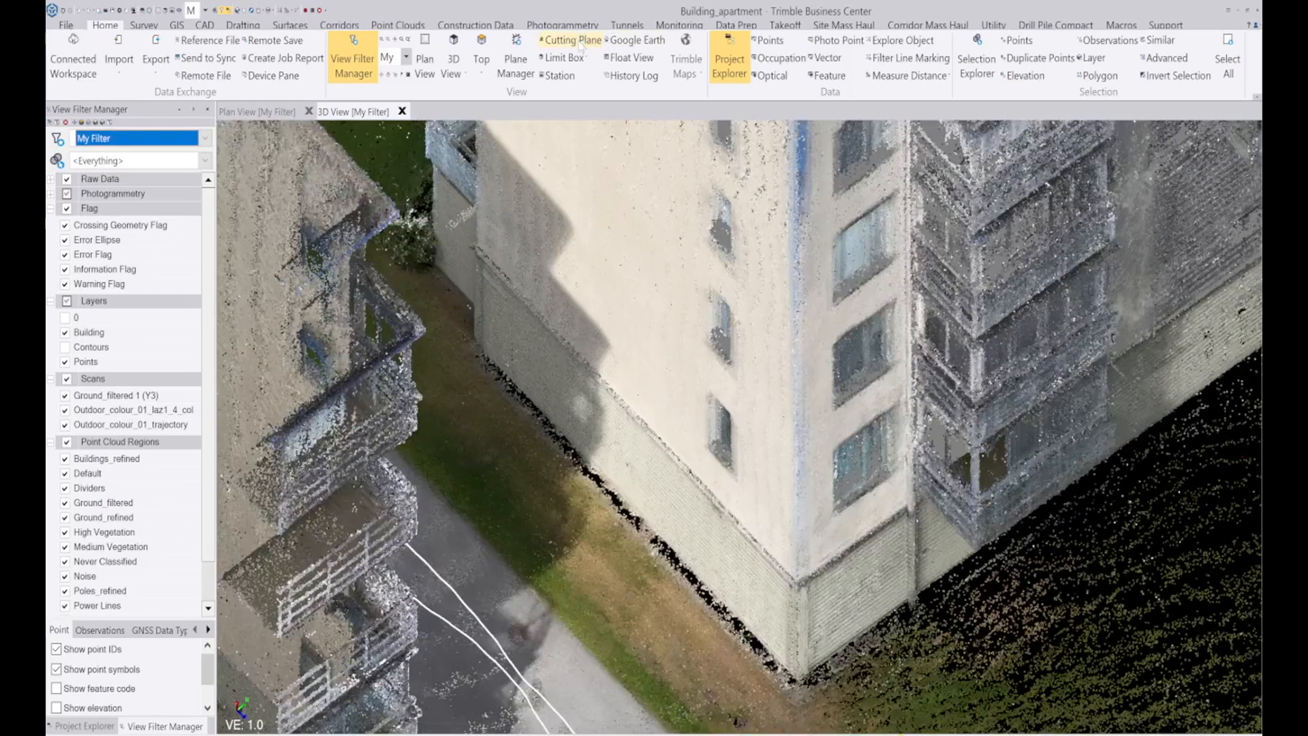
Open a cutting plane view along the Building_wall plane, showing the base of the end wall
left_click(580, 45)
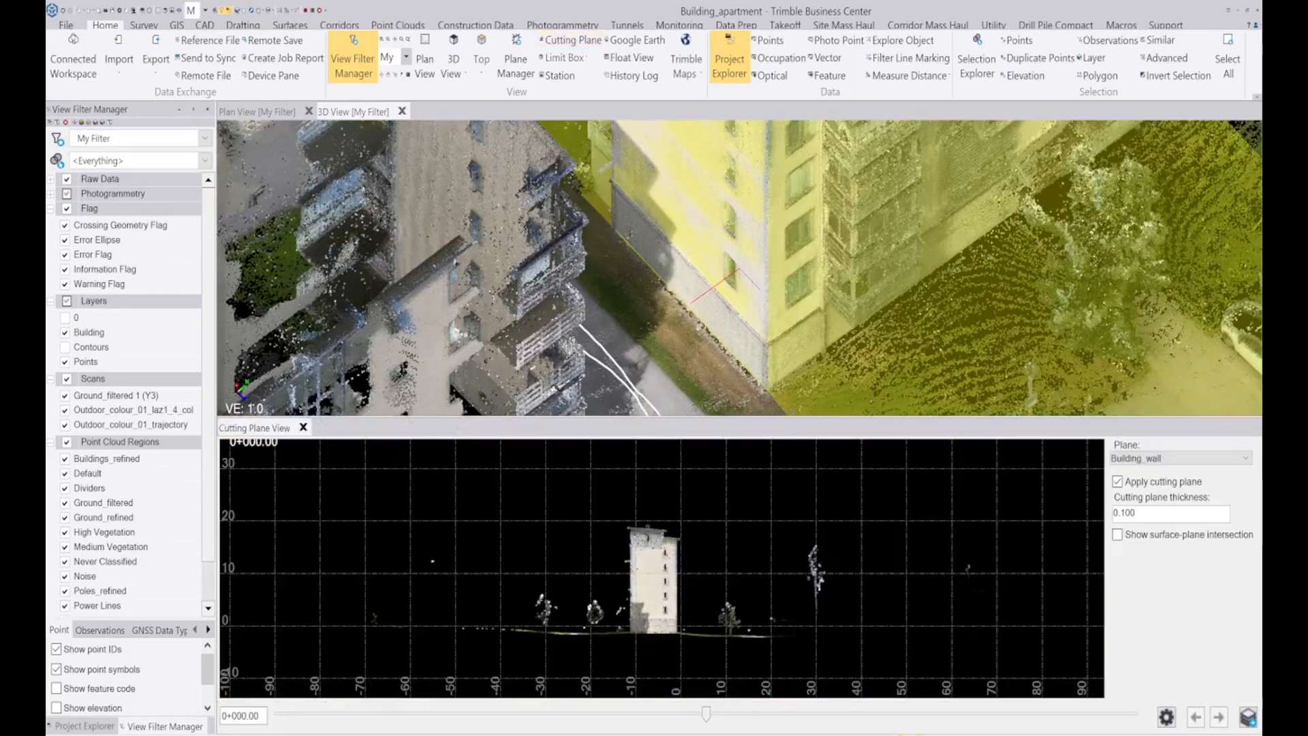
scroll(654, 579, "up", 10)
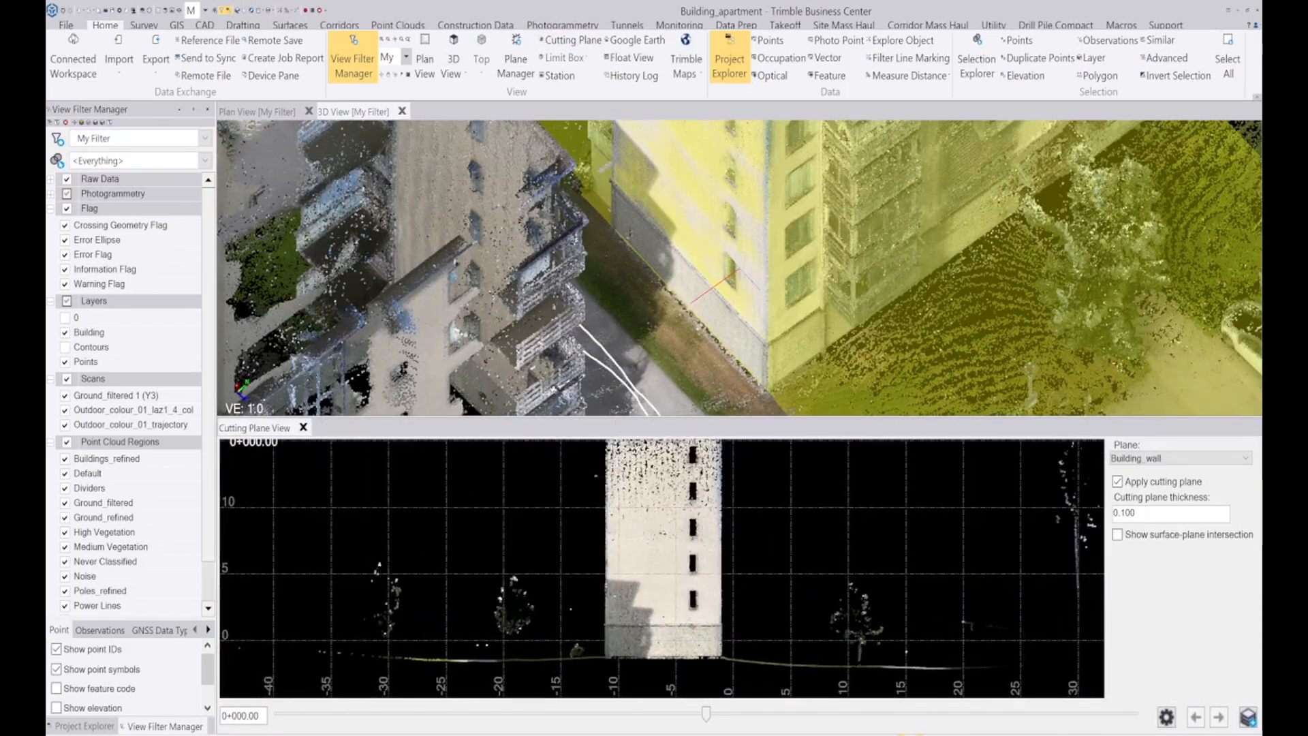
scroll(854, 478, "down", 2)
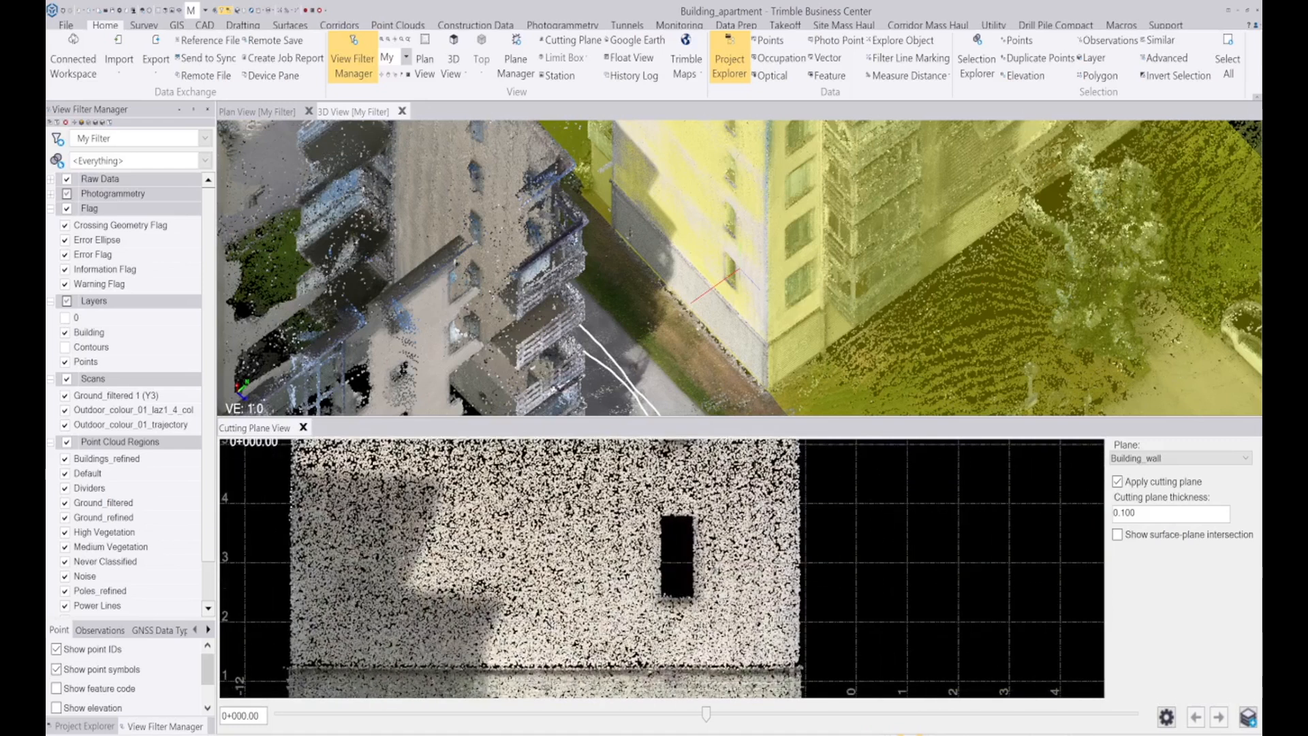
scroll(661, 665, "up", 3)
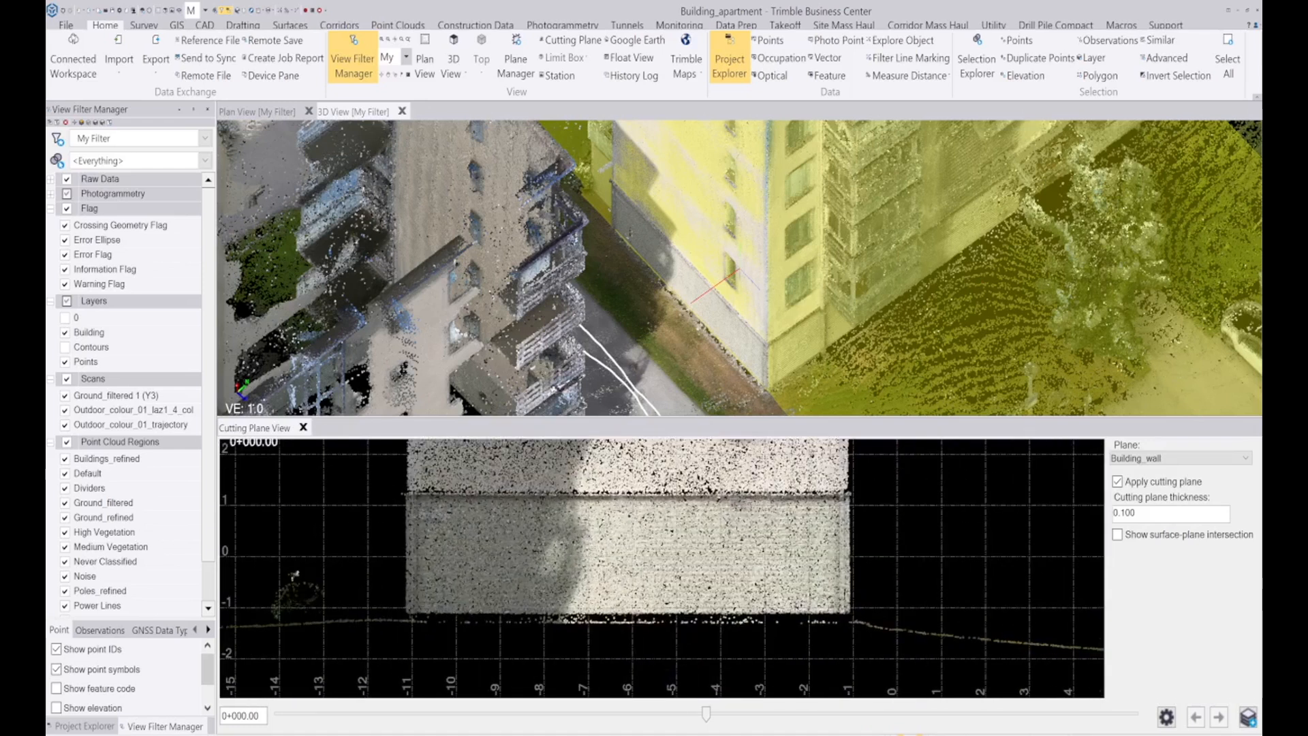
scroll(811, 627, "up", 1)
scroll(769, 641, "down", 1)
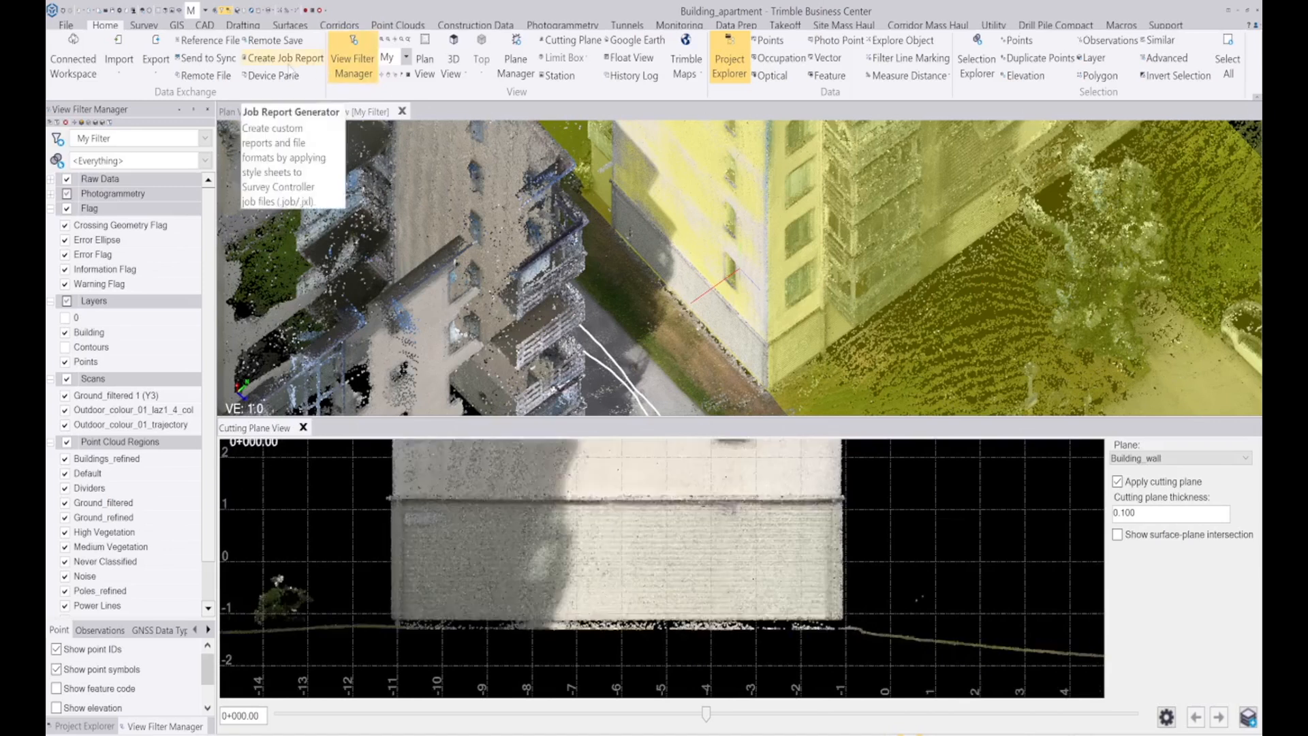
Start a polyline named Building_wall on the Building layer and place its first two vertices at the wall's lower corners, about (-1.111, -1.081) and (-11.100, -1.063)
left_click(205, 25)
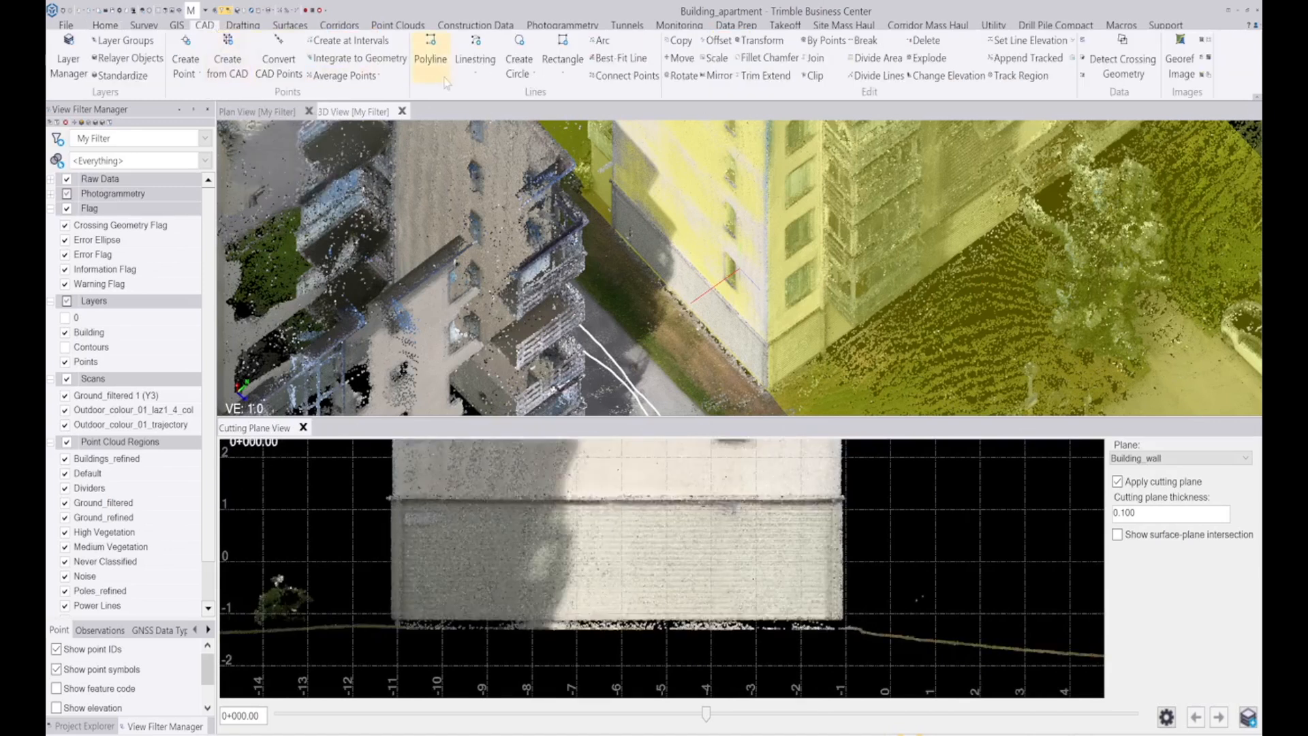
left_click(425, 61)
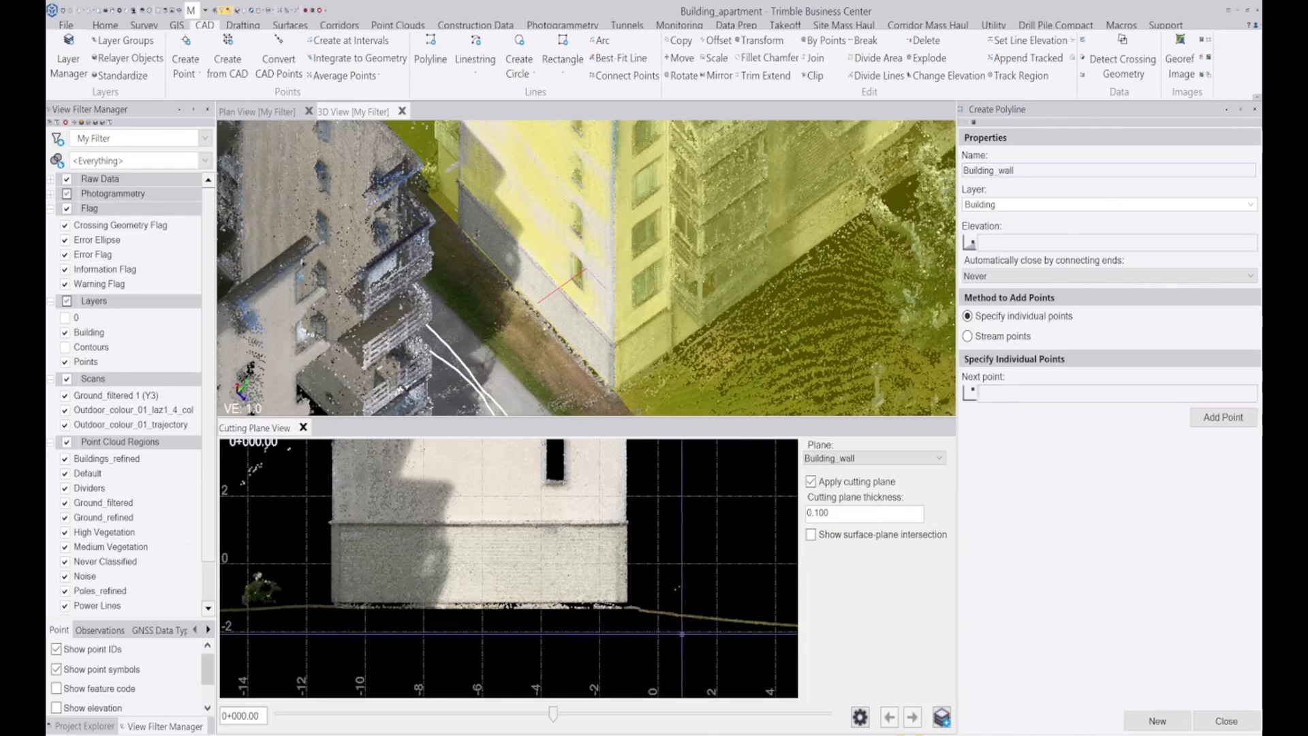
scroll(673, 608, "up", 3)
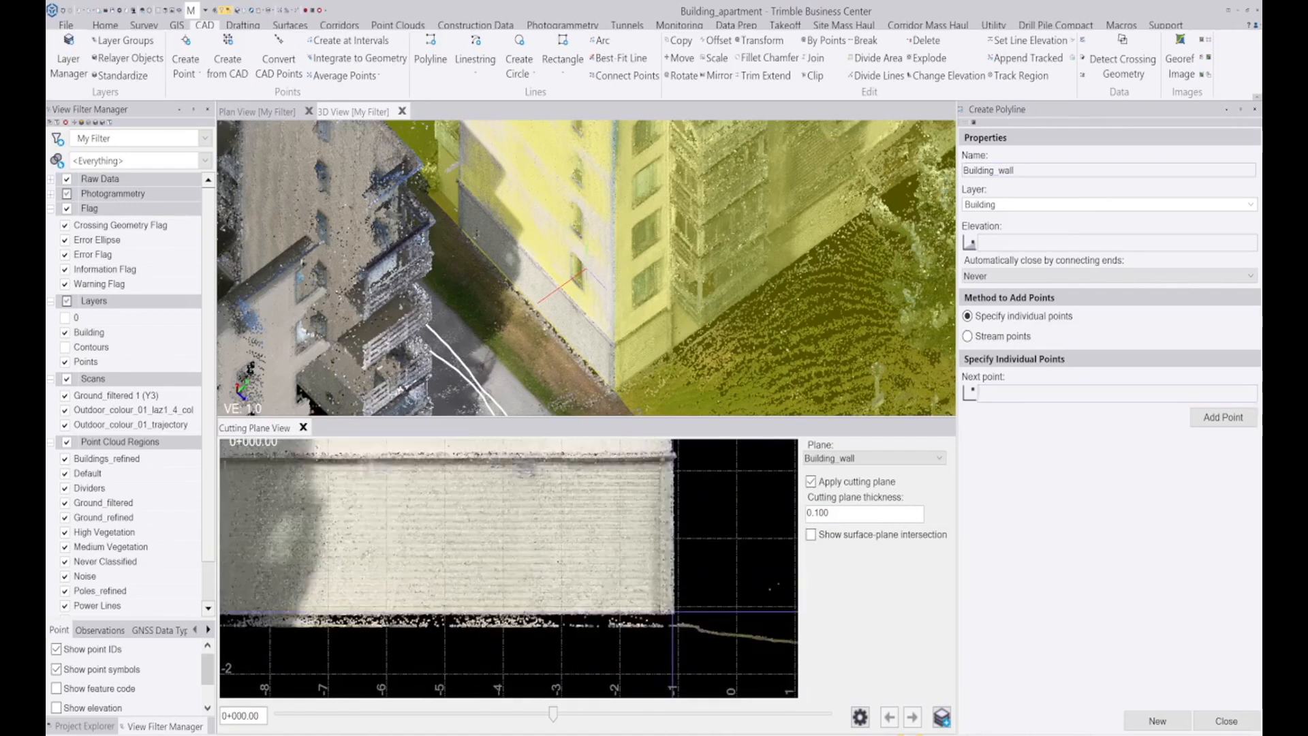
left_click(673, 612)
scroll(428, 545, "down", 5)
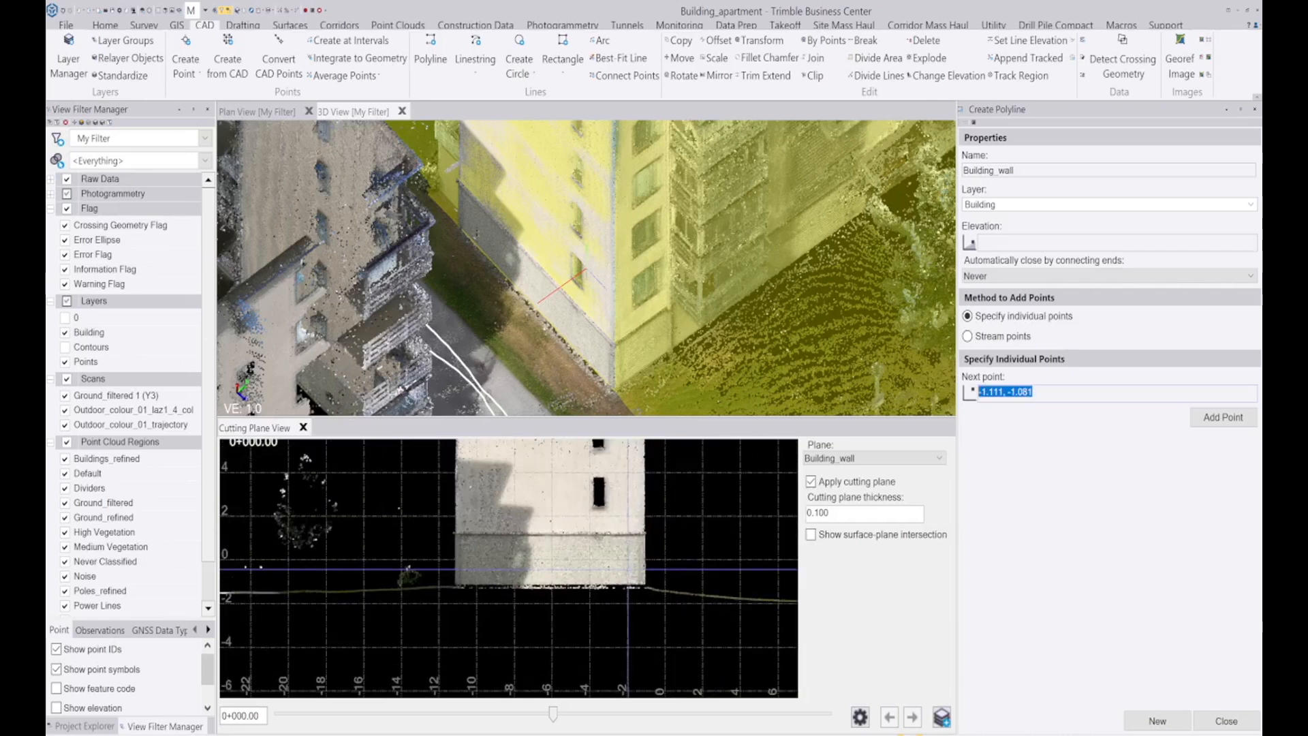
scroll(428, 546, "up", 6)
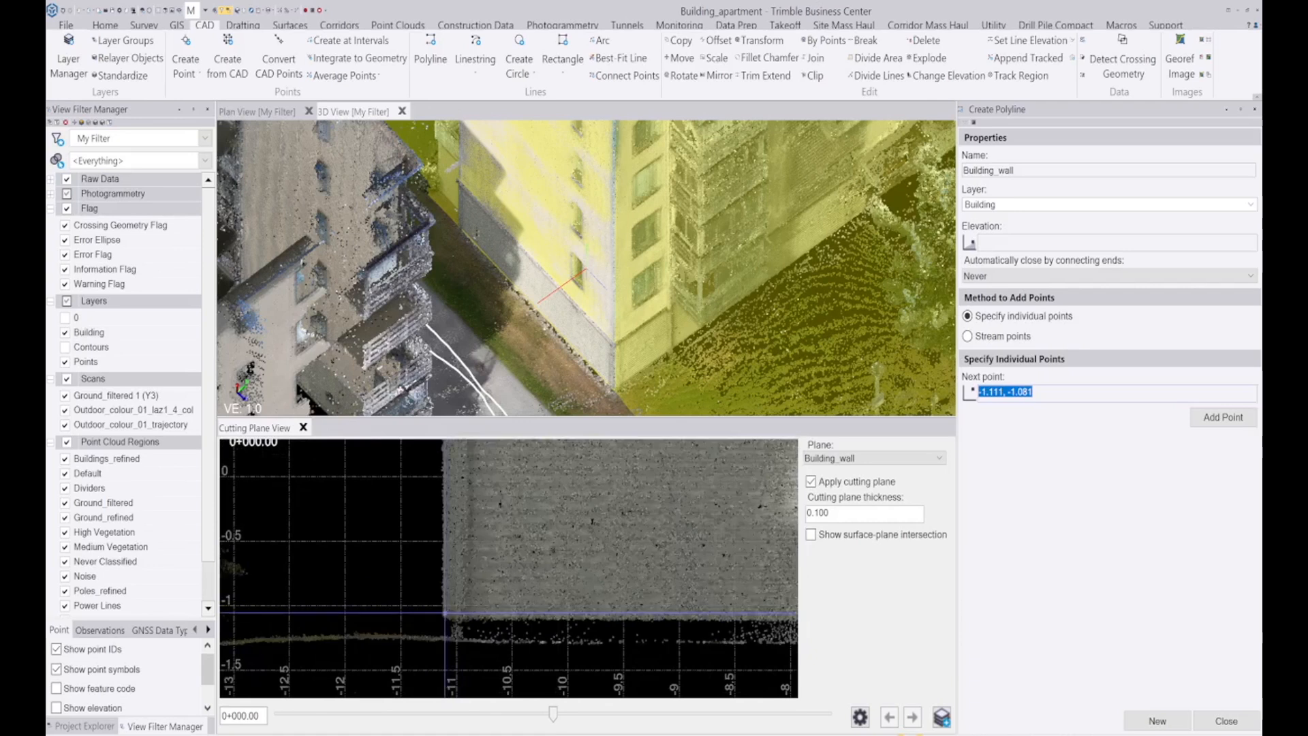
left_click(445, 612)
scroll(402, 613, "down", 1)
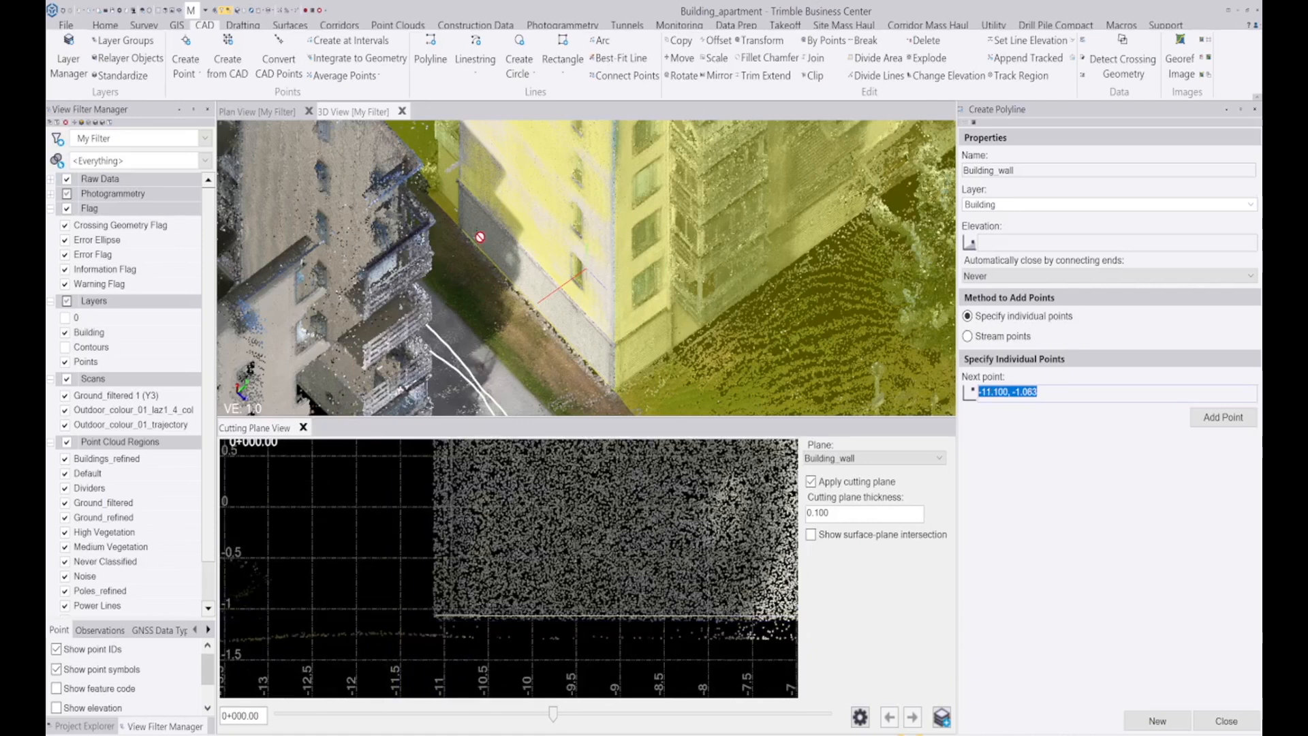
Add polyline vertices at the plinth ledge on the wall's far edge, about (-11.113, 1.222) and (-11.082, 1.321)
scroll(471, 635, "down", 3)
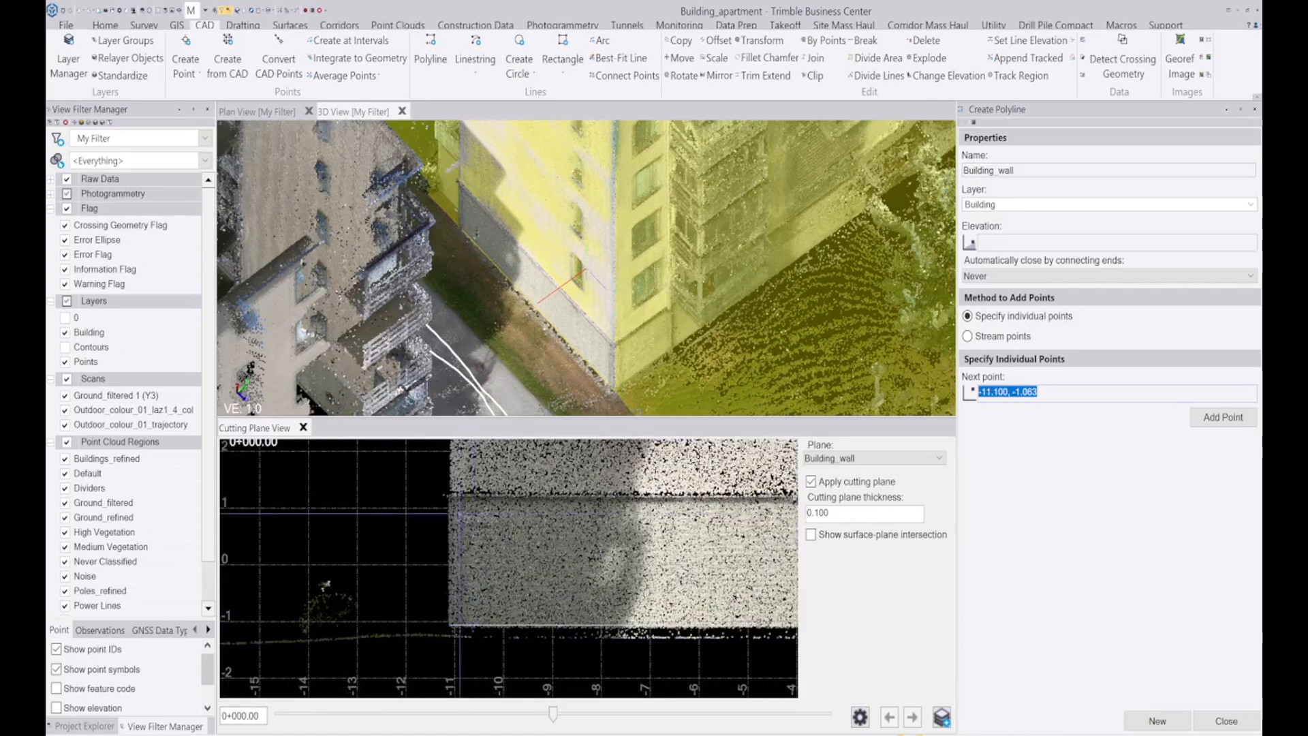
scroll(446, 477, "up", 4)
scroll(448, 511, "up", 1)
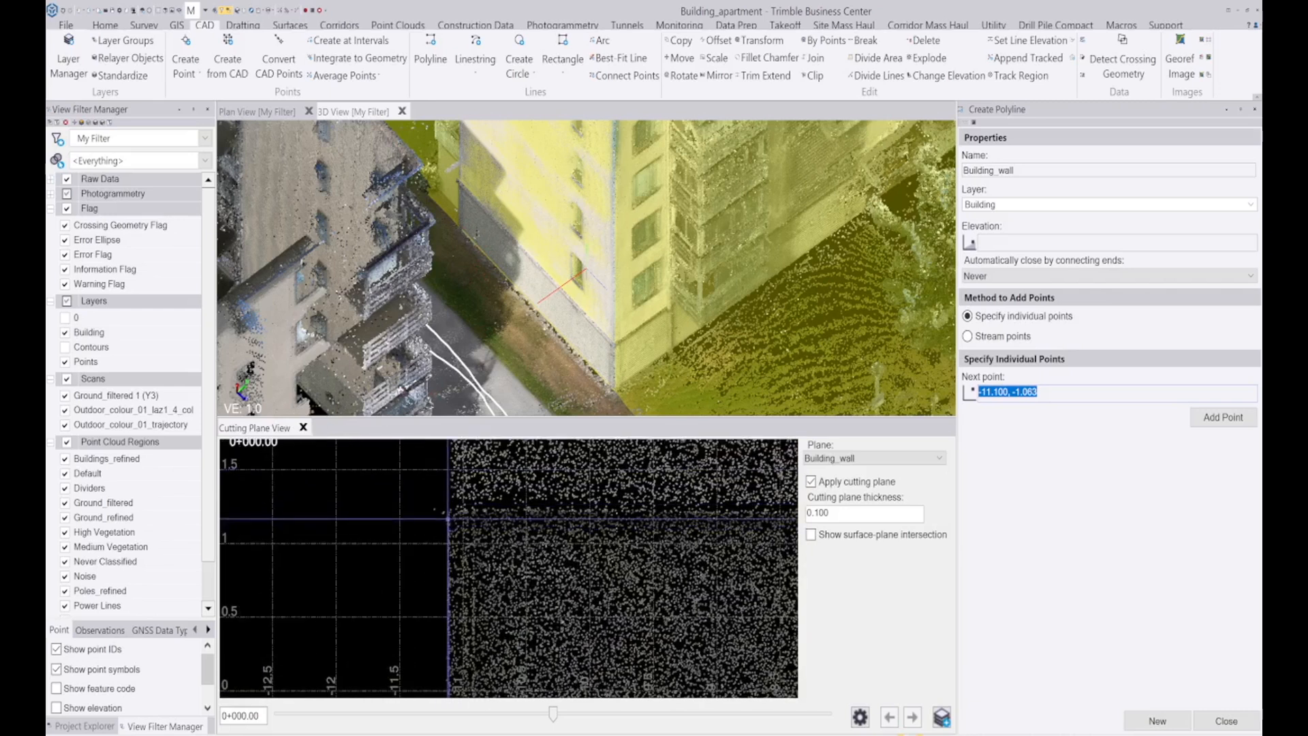
left_click(449, 505)
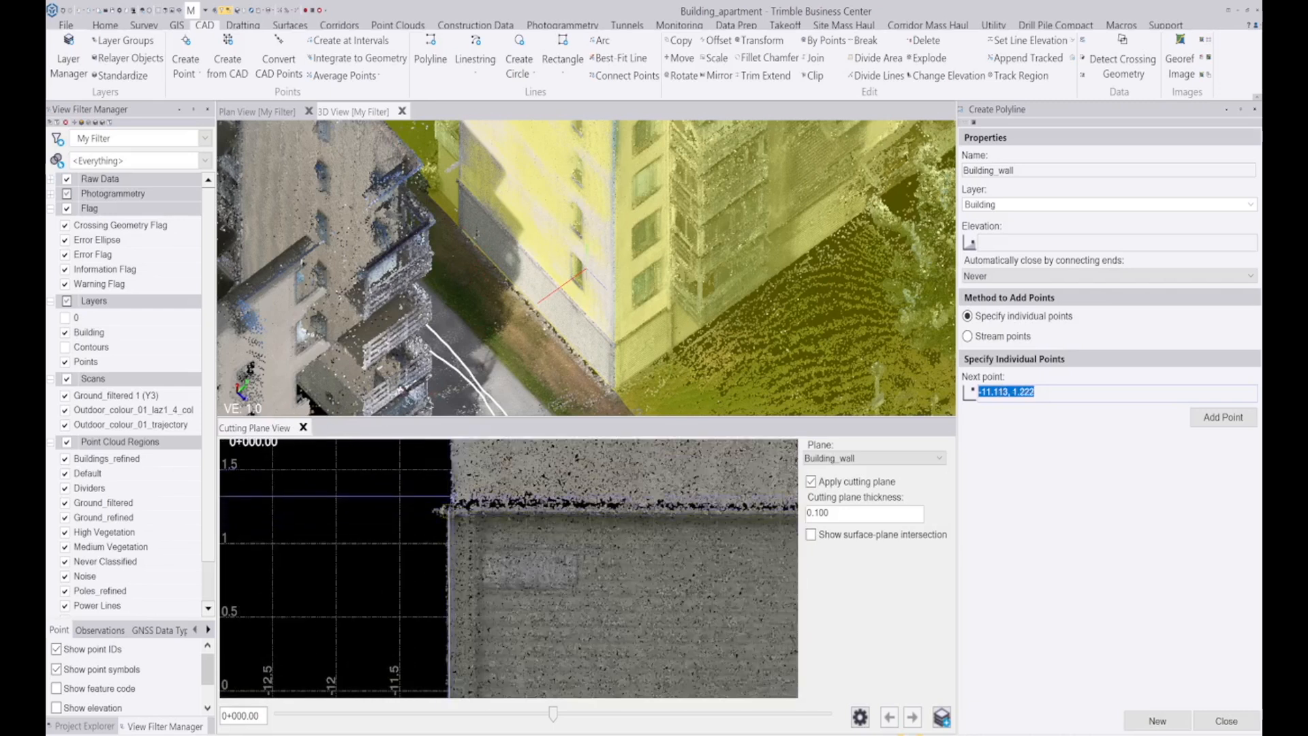
scroll(449, 506, "down", 4)
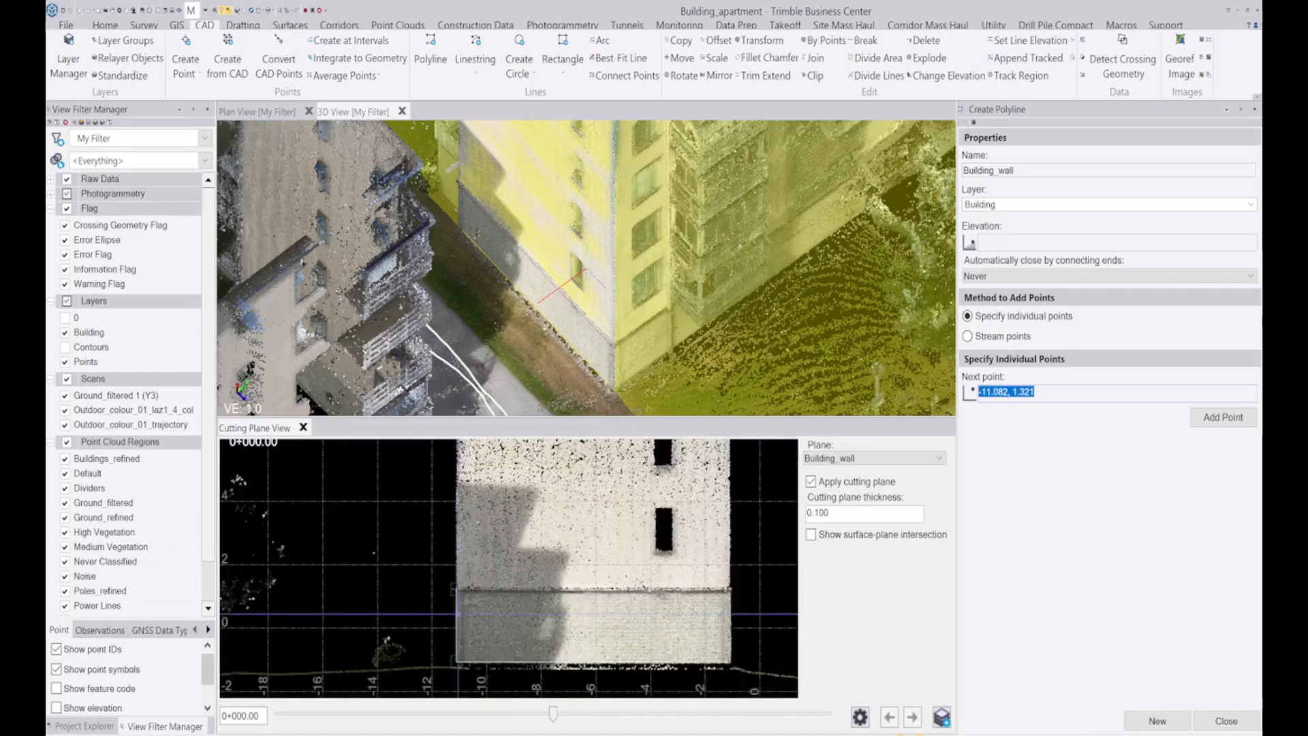
scroll(457, 179, "up", 5)
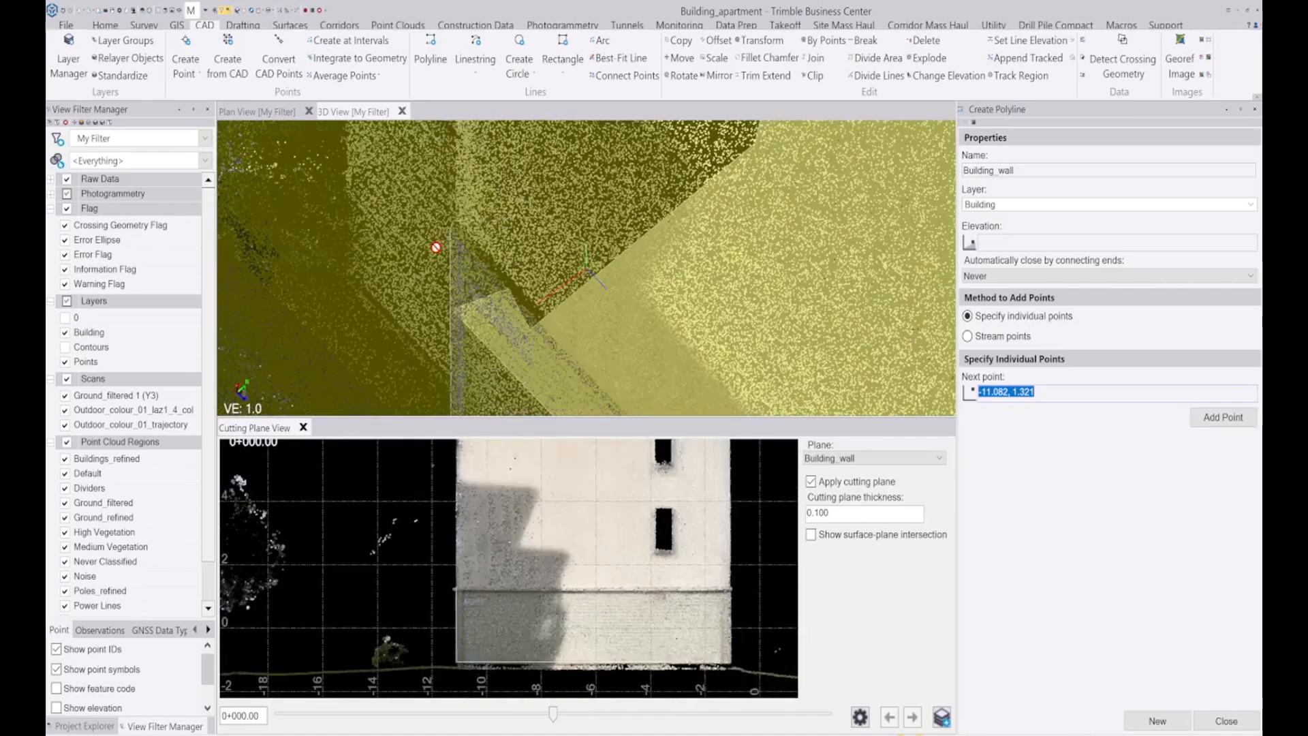
mouse_move(470, 258)
middle_mouse_down()
mouse_move(426, 272)
mouse_move(429, 286)
mouse_move(430, 263)
middle_mouse_up()
scroll(462, 590, "down", 4)
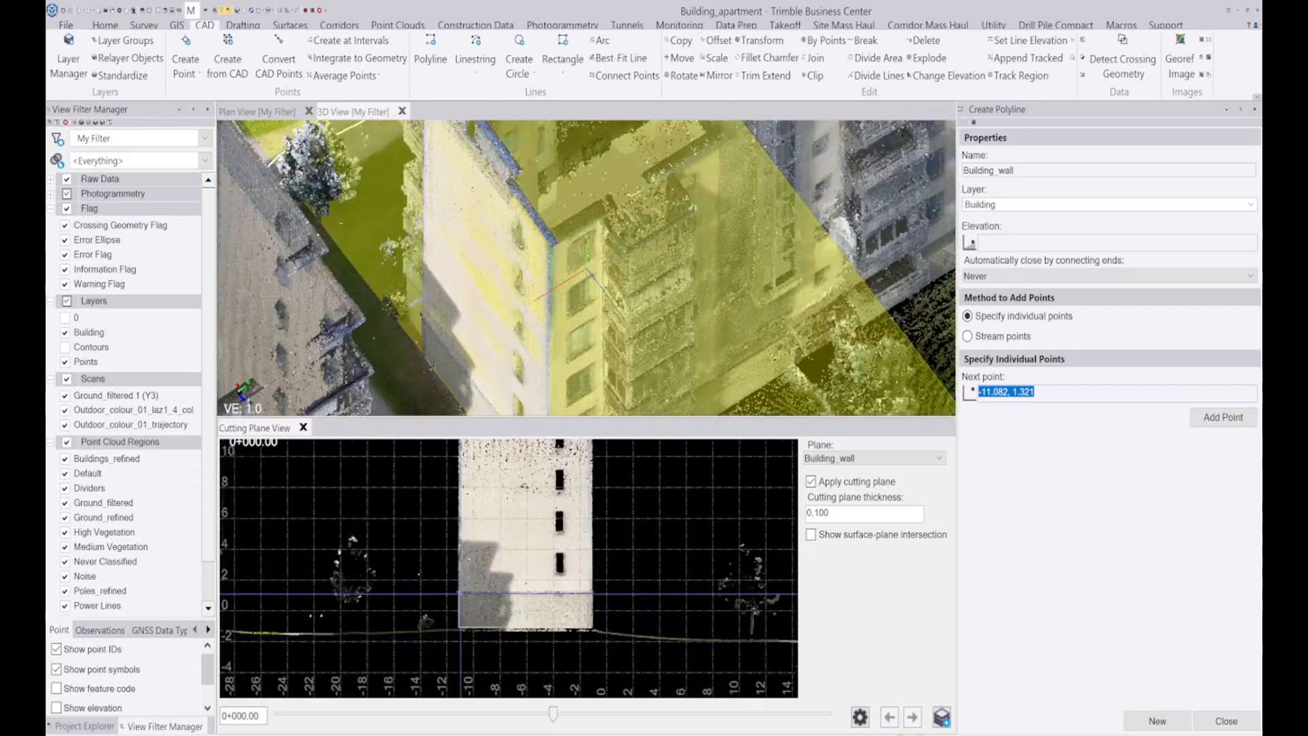
Continue the polyline up to the wall's upper corner at about (-11.087, 15.684) and along the stepped roofline to about (-1.075, 16.642)
scroll(464, 586, "up", 6)
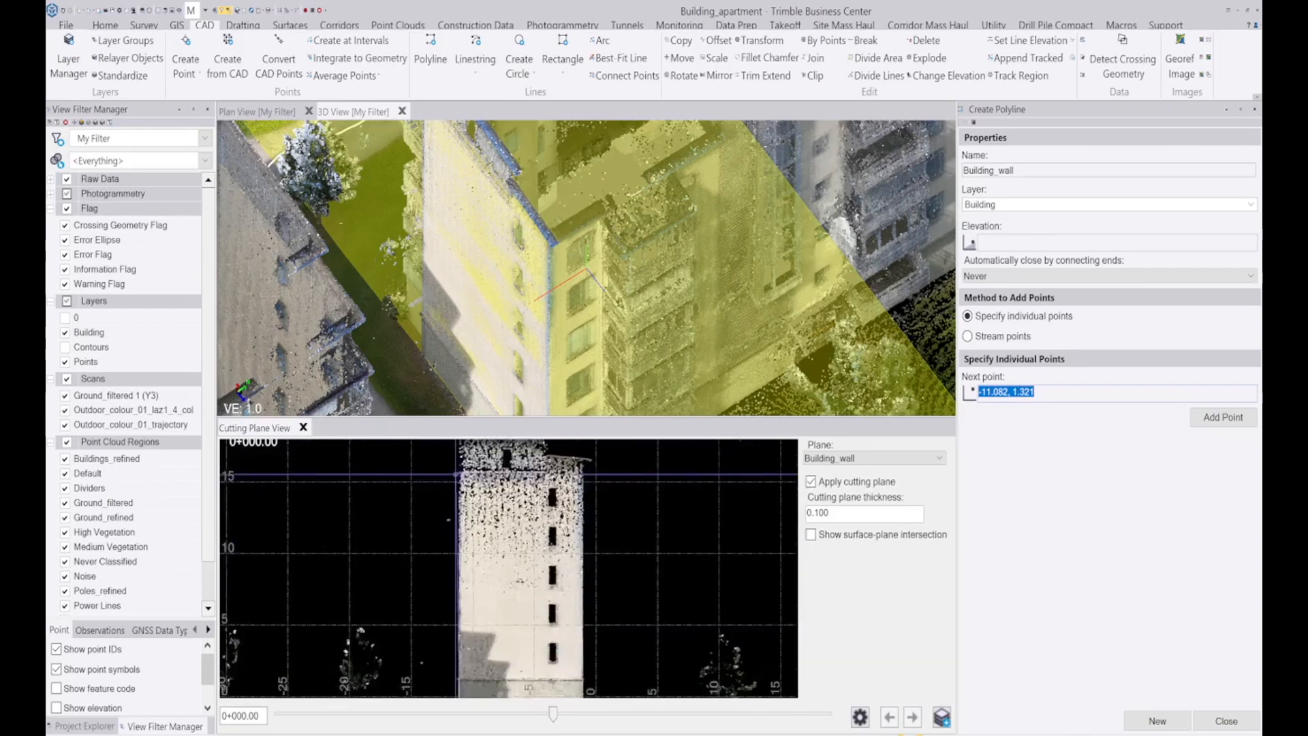
scroll(461, 463, "up", 1)
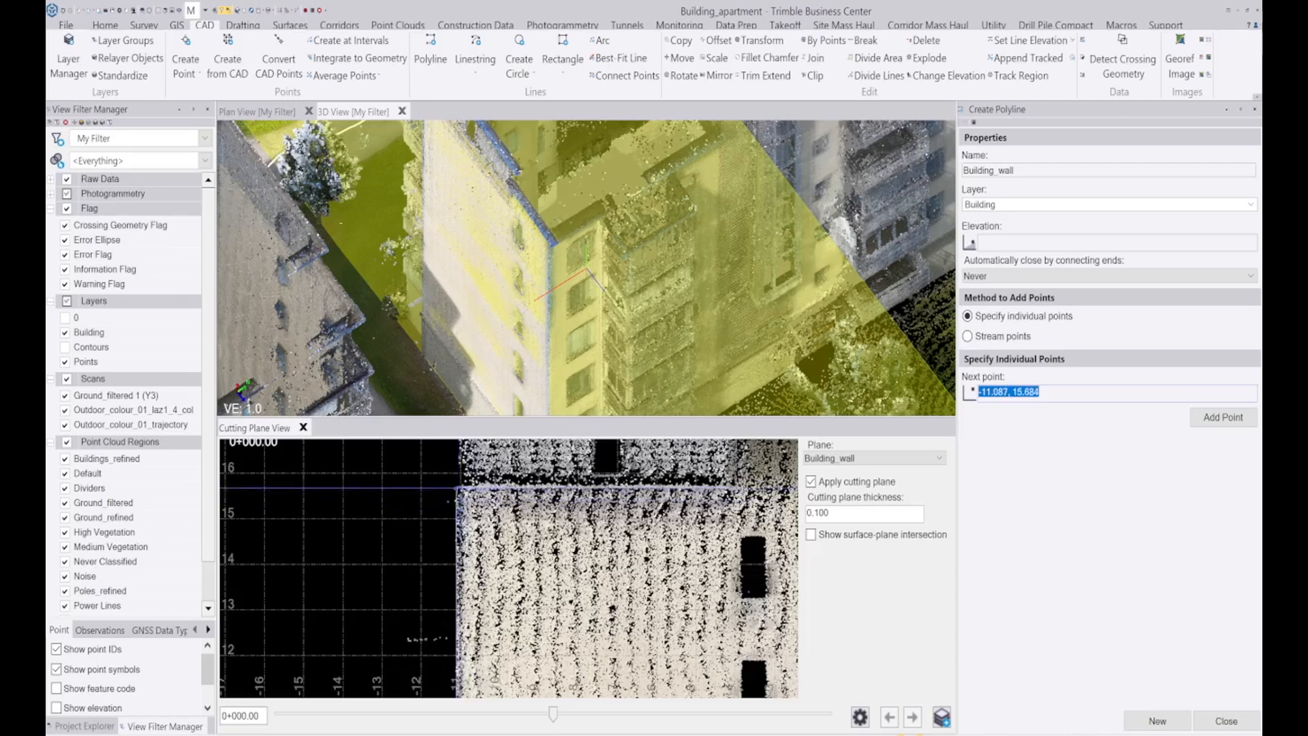
scroll(350, 490, "down", 5)
scroll(497, 496, "up", 4)
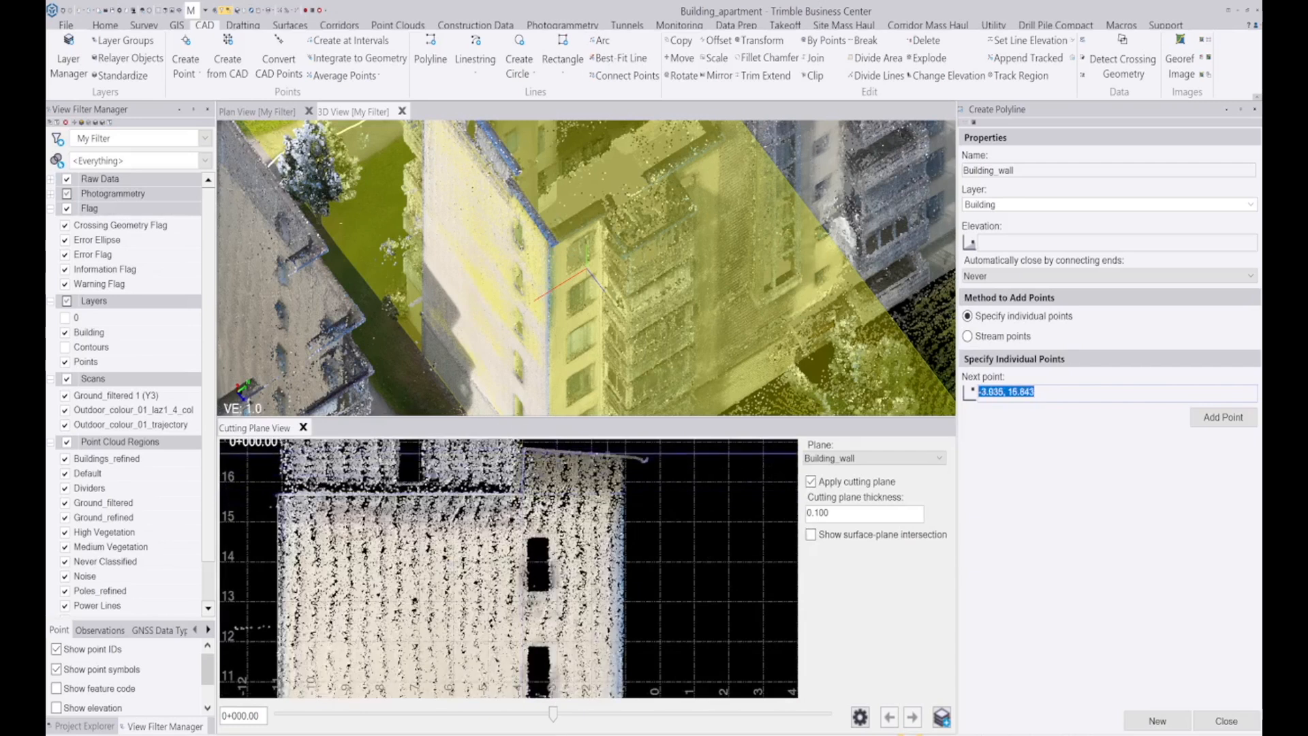
scroll(579, 457, "down", 5)
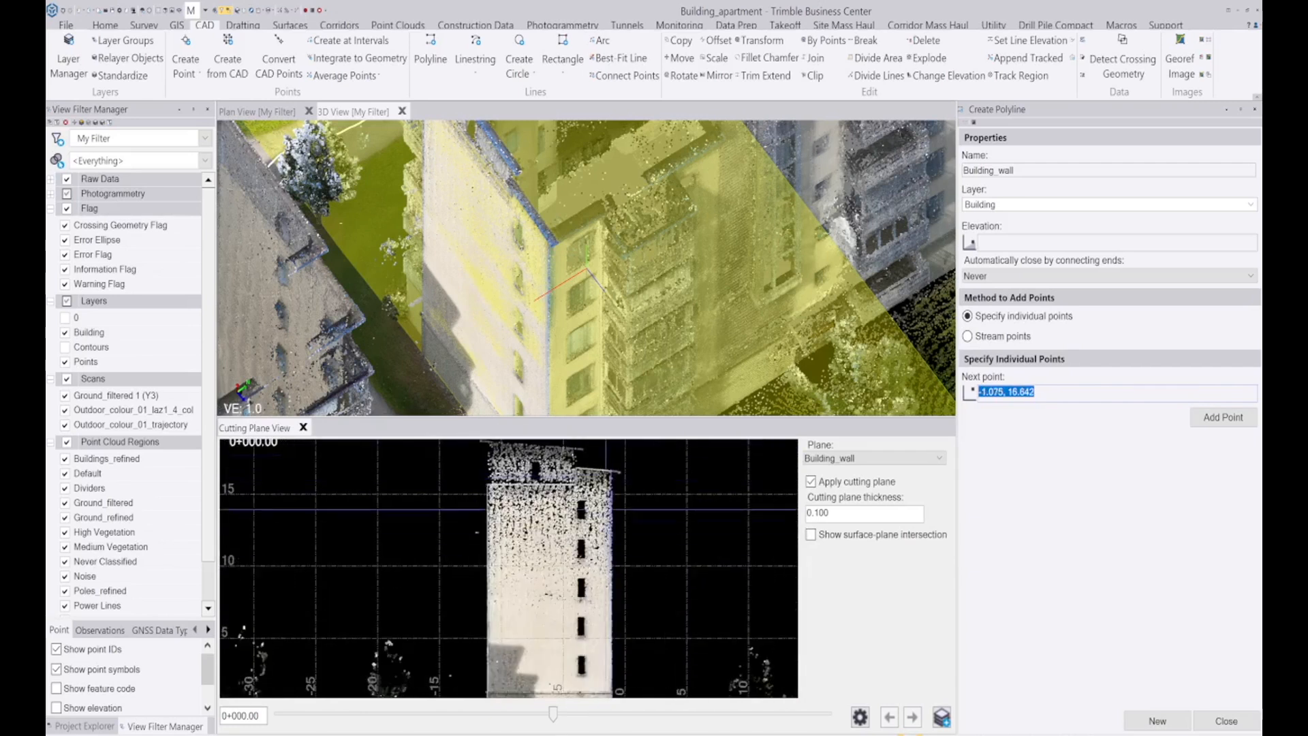
Close the wall outline back at its starting lower corner (-1.111, -1.081) and end the polyline command
scroll(609, 572, "up", 6)
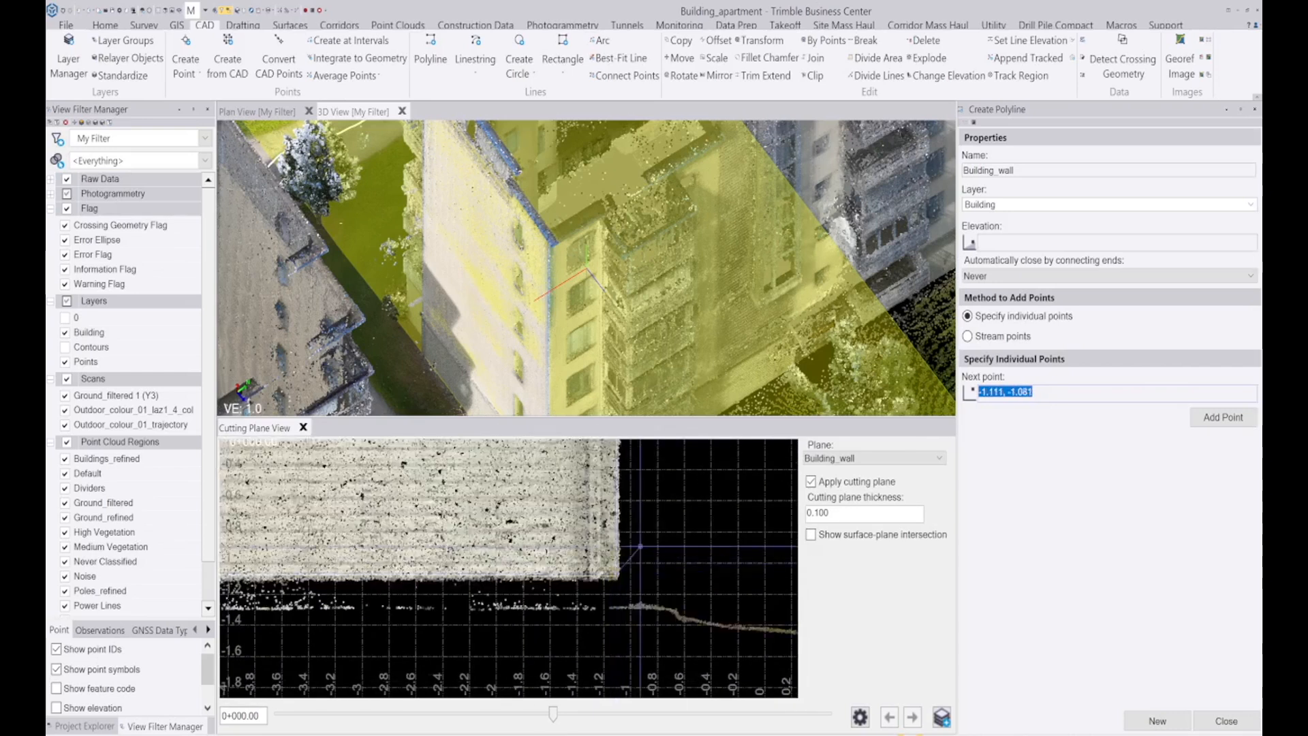
key("Escape")
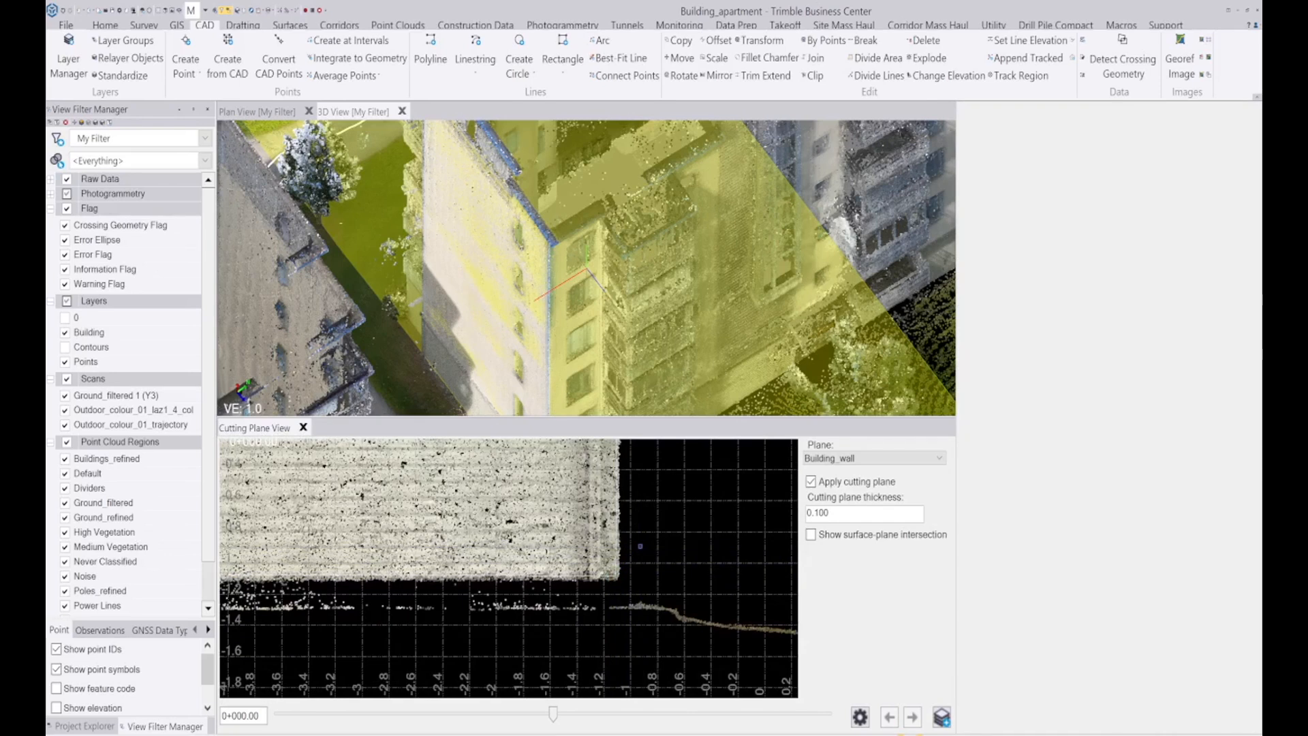
scroll(646, 621, "down", 6)
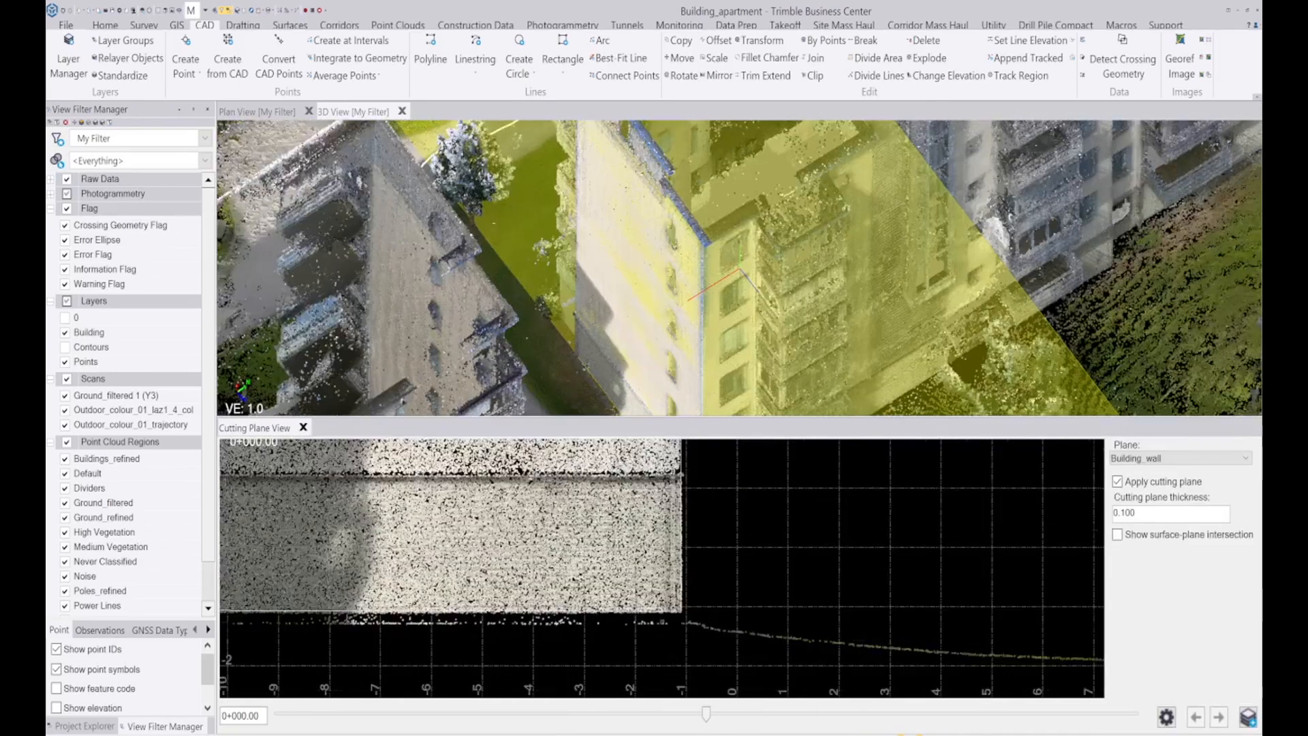
Draw a closed polyline named Building_window on the Building layer around the lowest window, from about (-3.846, 2.403) to (-3.202, 3.784)
scroll(658, 600, "up", 6)
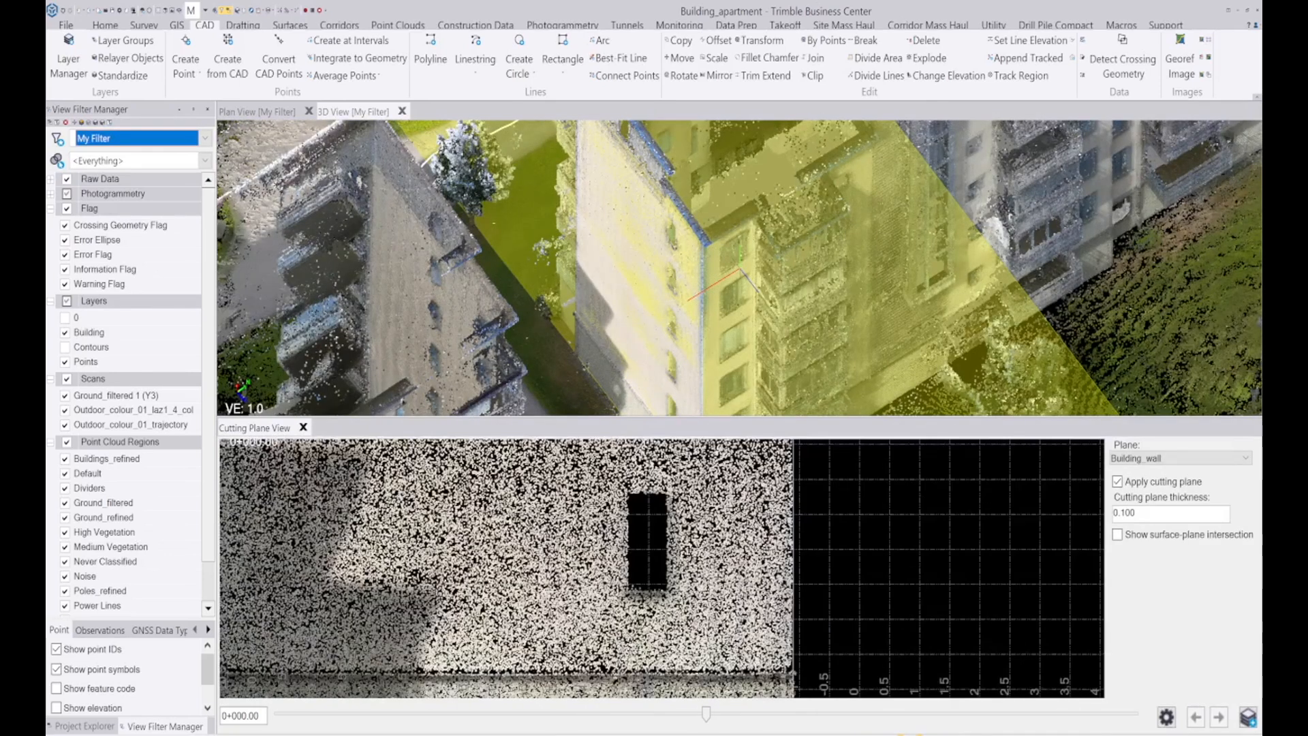
left_click(430, 54)
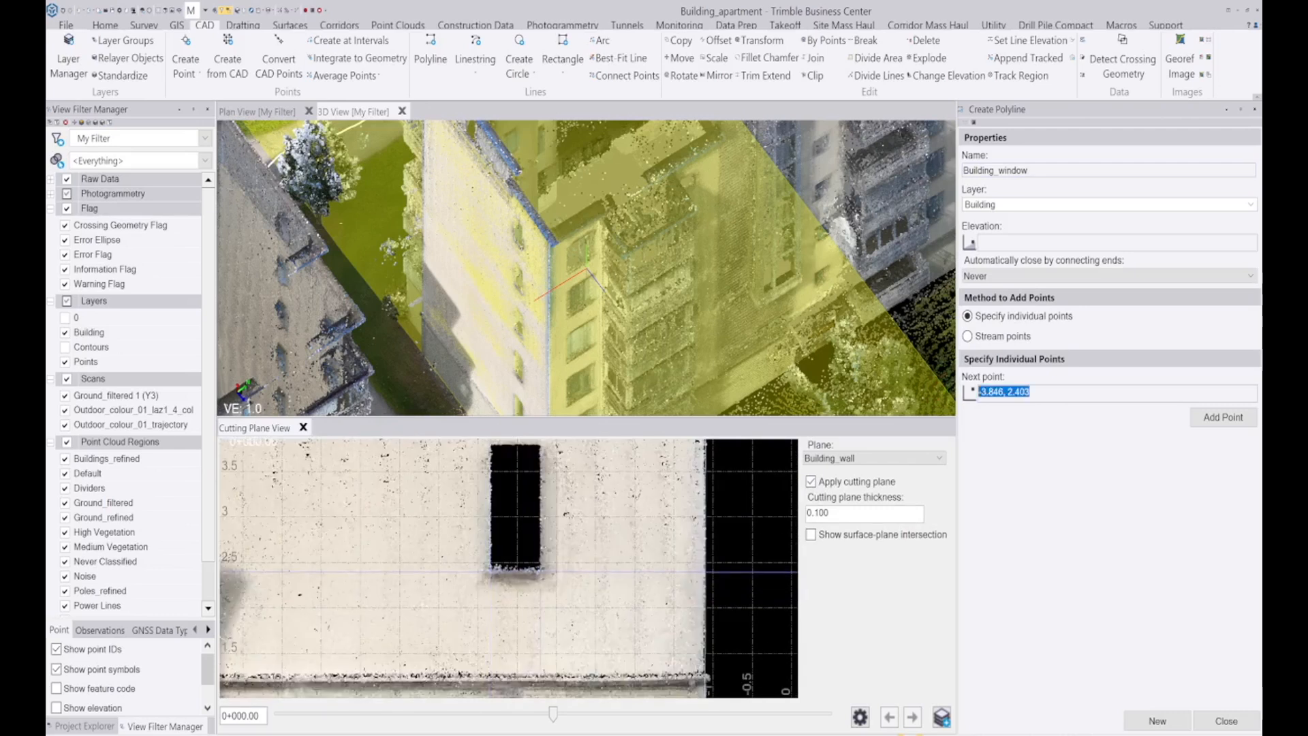
left_click(539, 449)
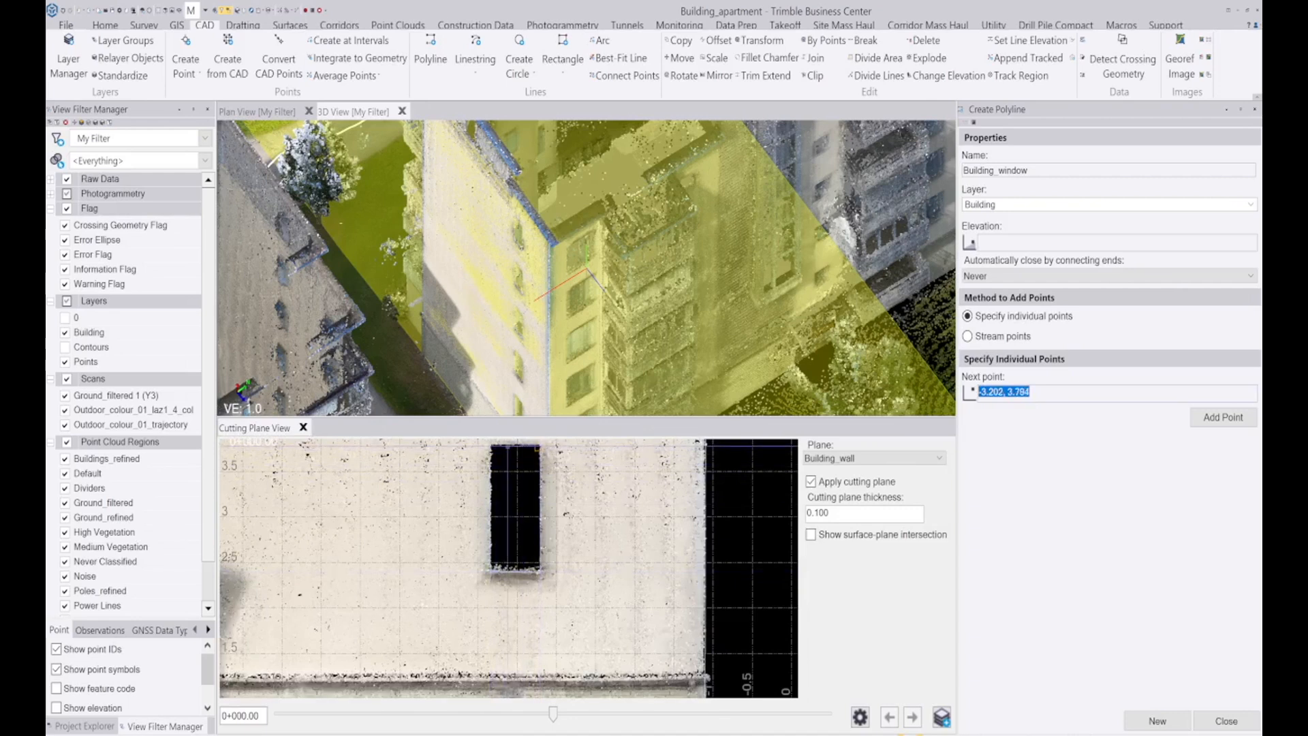
left_click(492, 446)
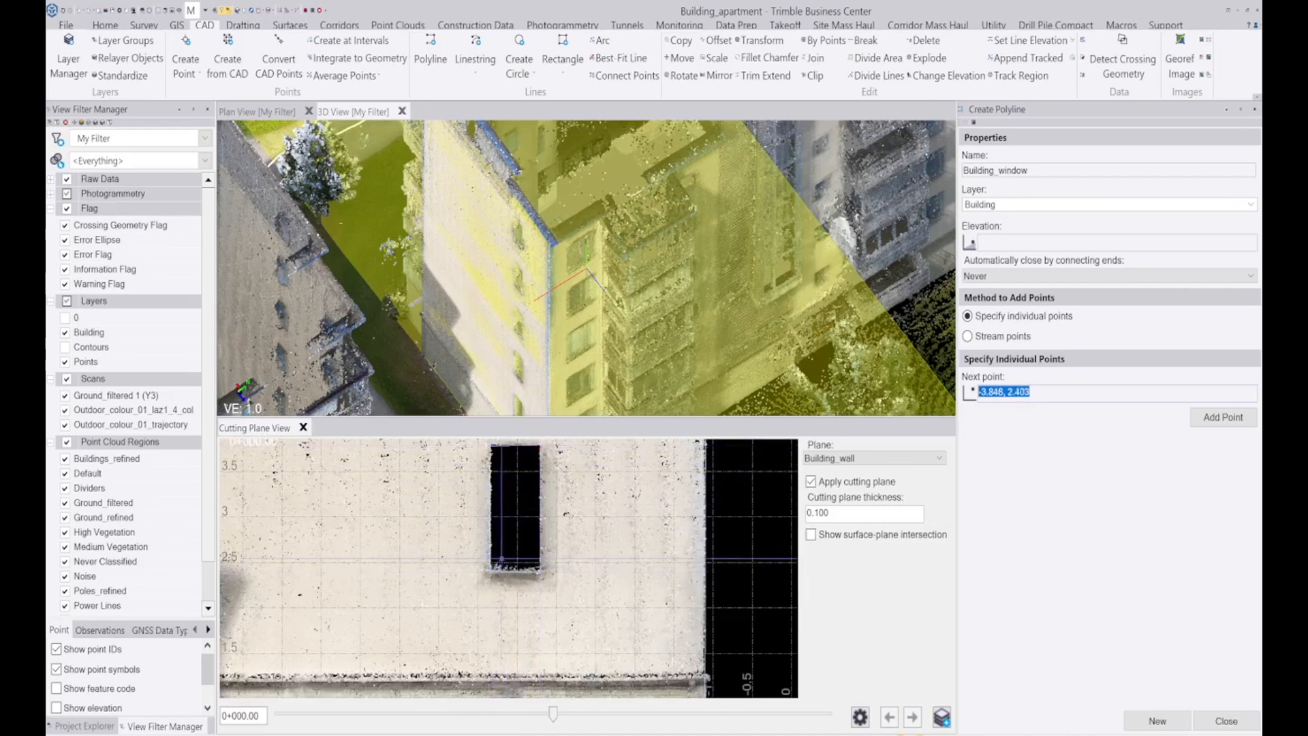
key("Escape")
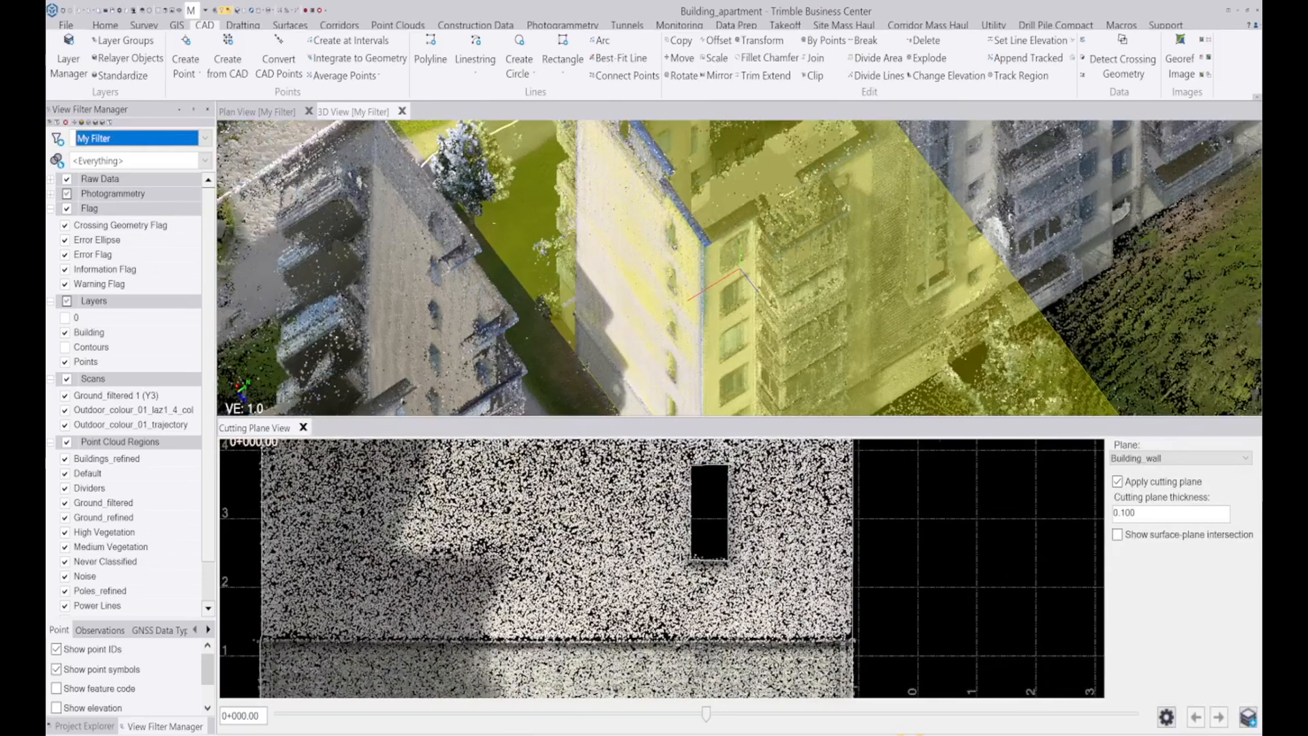
Hide the Buildings_refined point cloud region and inspect the wall and window outlines from several angles in 3D
scroll(689, 539, "down", 2)
scroll(636, 187, "down", 3)
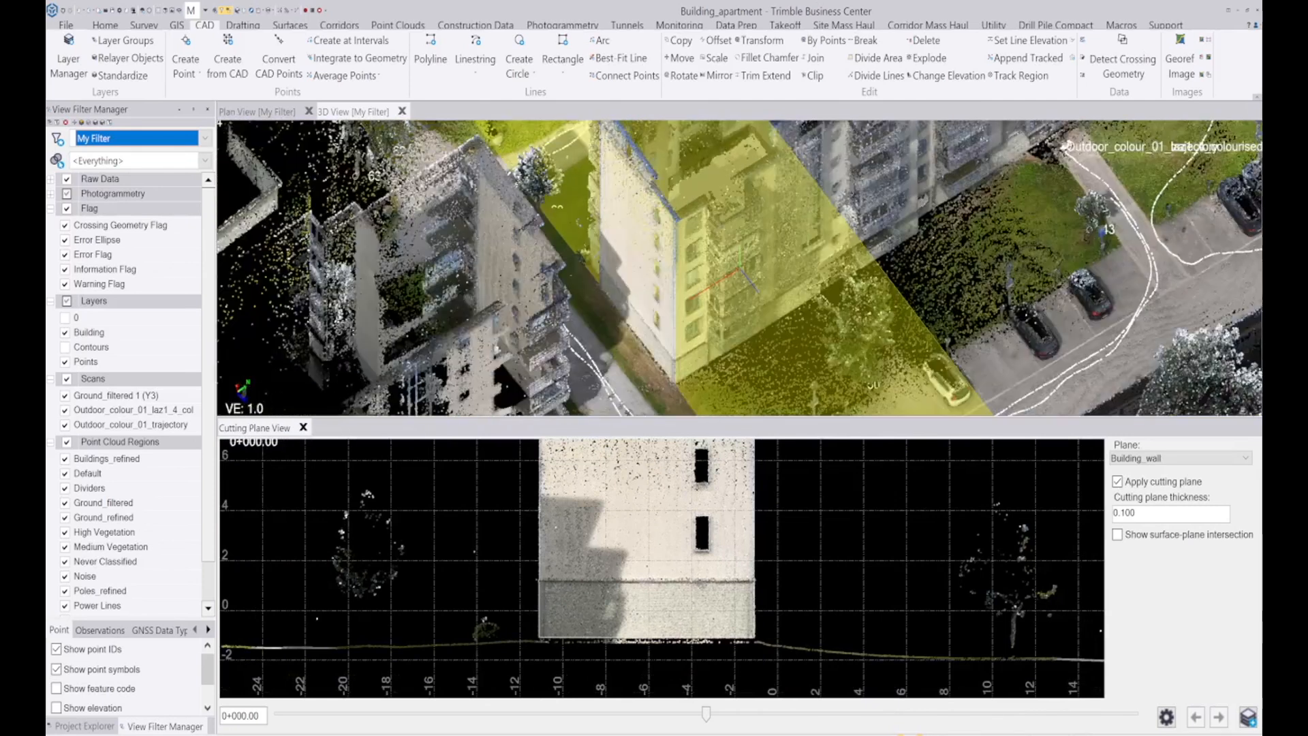
scroll(742, 280, "up", 3)
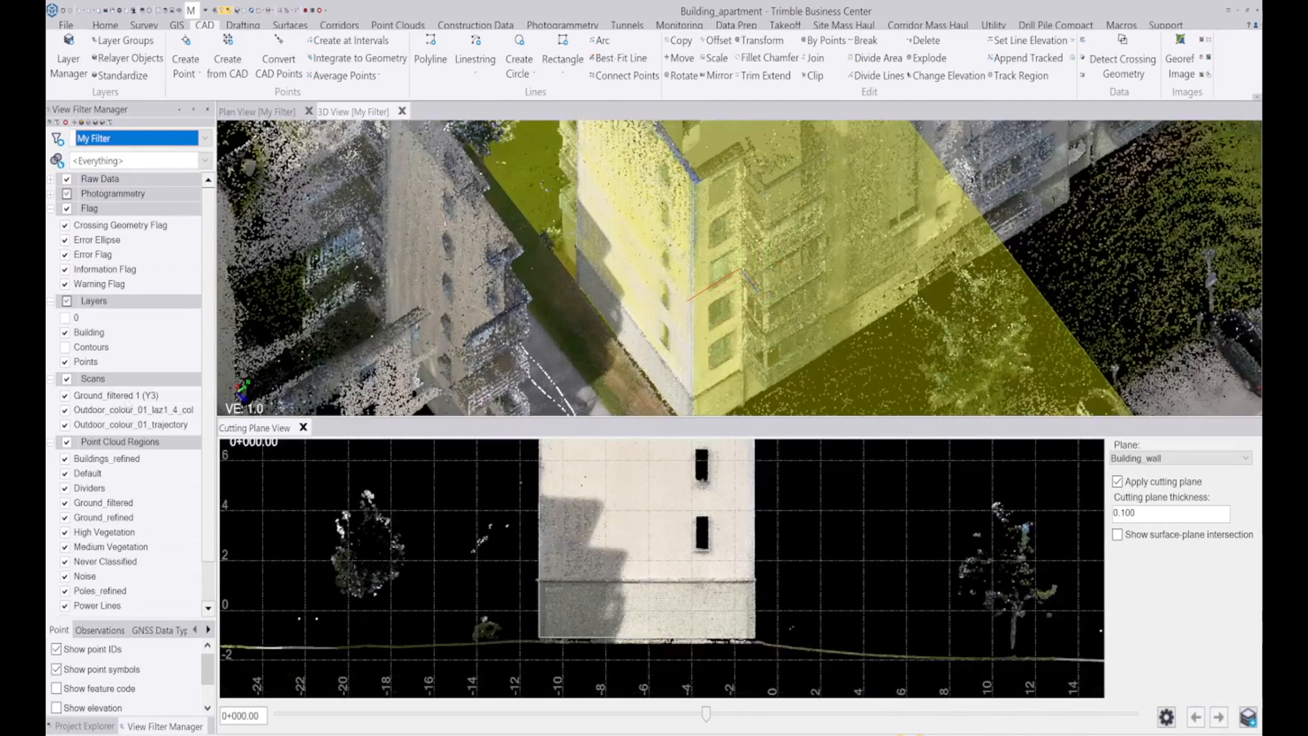
left_click(66, 458)
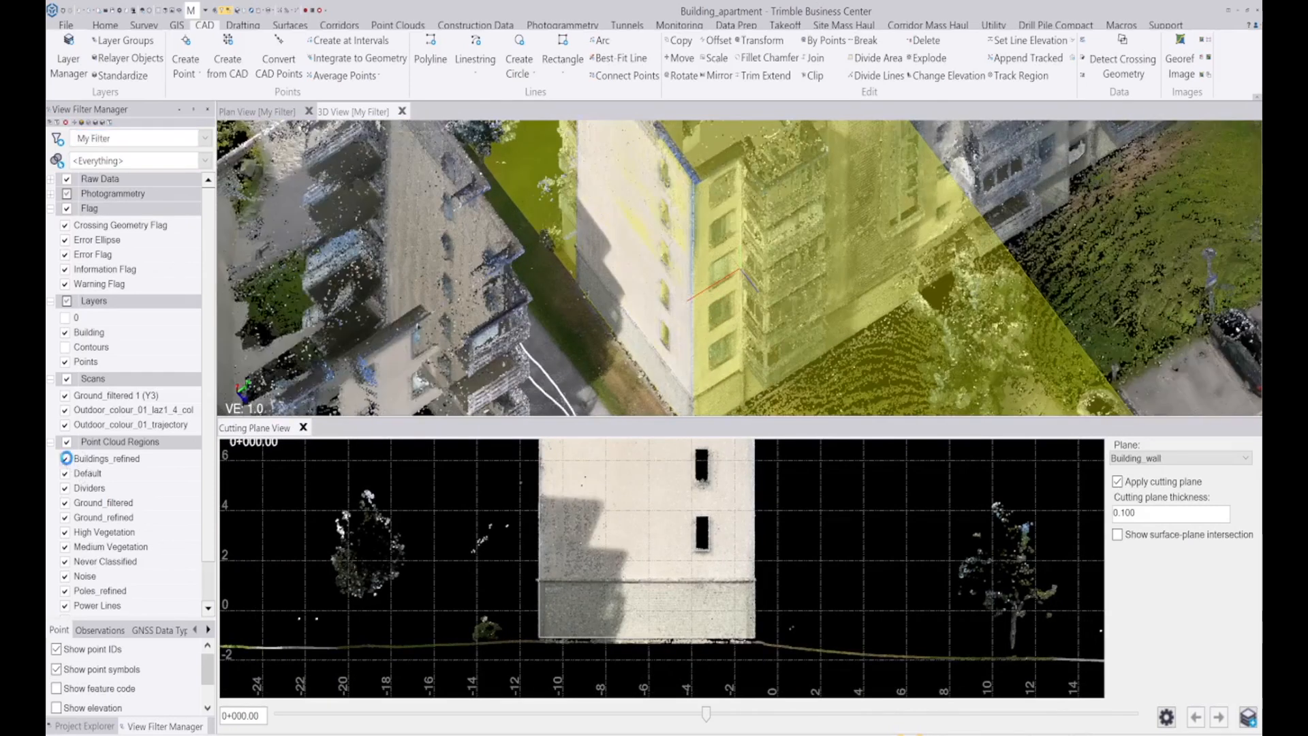
scroll(680, 279, "down", 2)
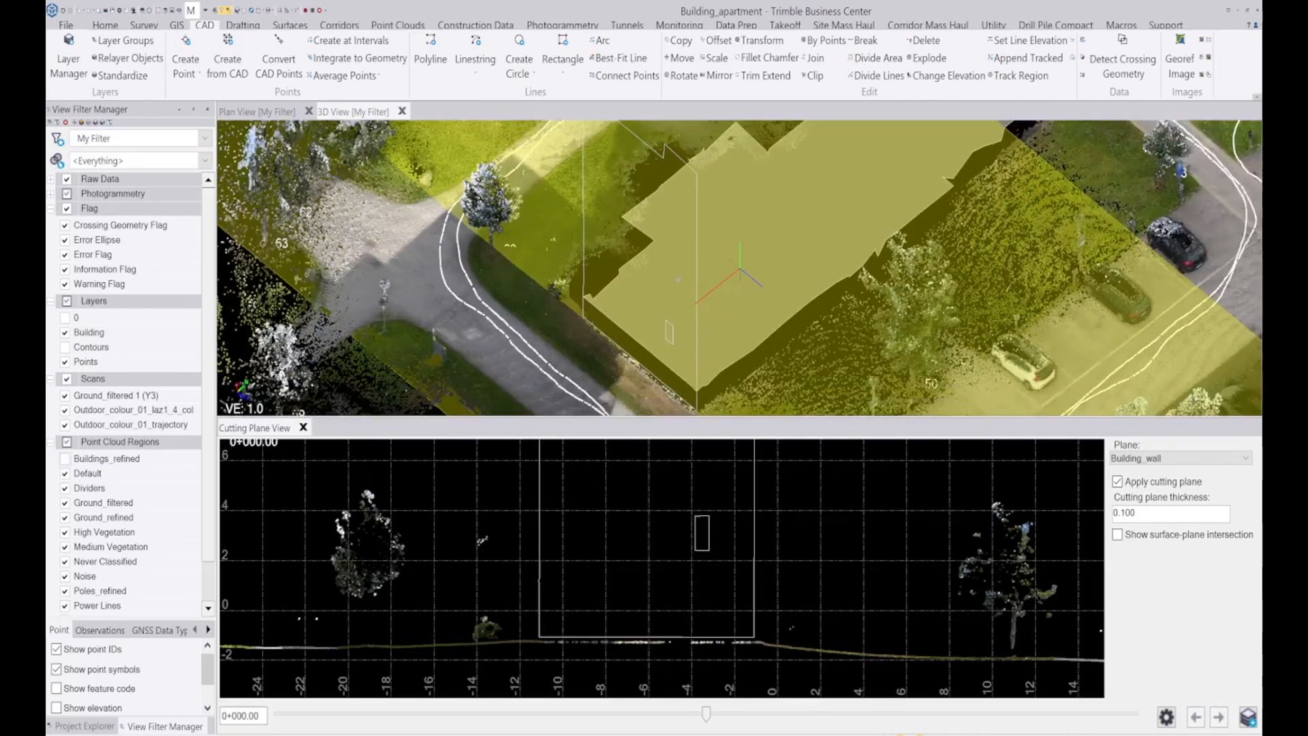
mouse_move(678, 280)
middle_mouse_down()
mouse_move(770, 320)
mouse_move(828, 220)
mouse_move(804, 211)
mouse_move(757, 235)
mouse_move(729, 226)
middle_mouse_up()
scroll(728, 226, "down", 5)
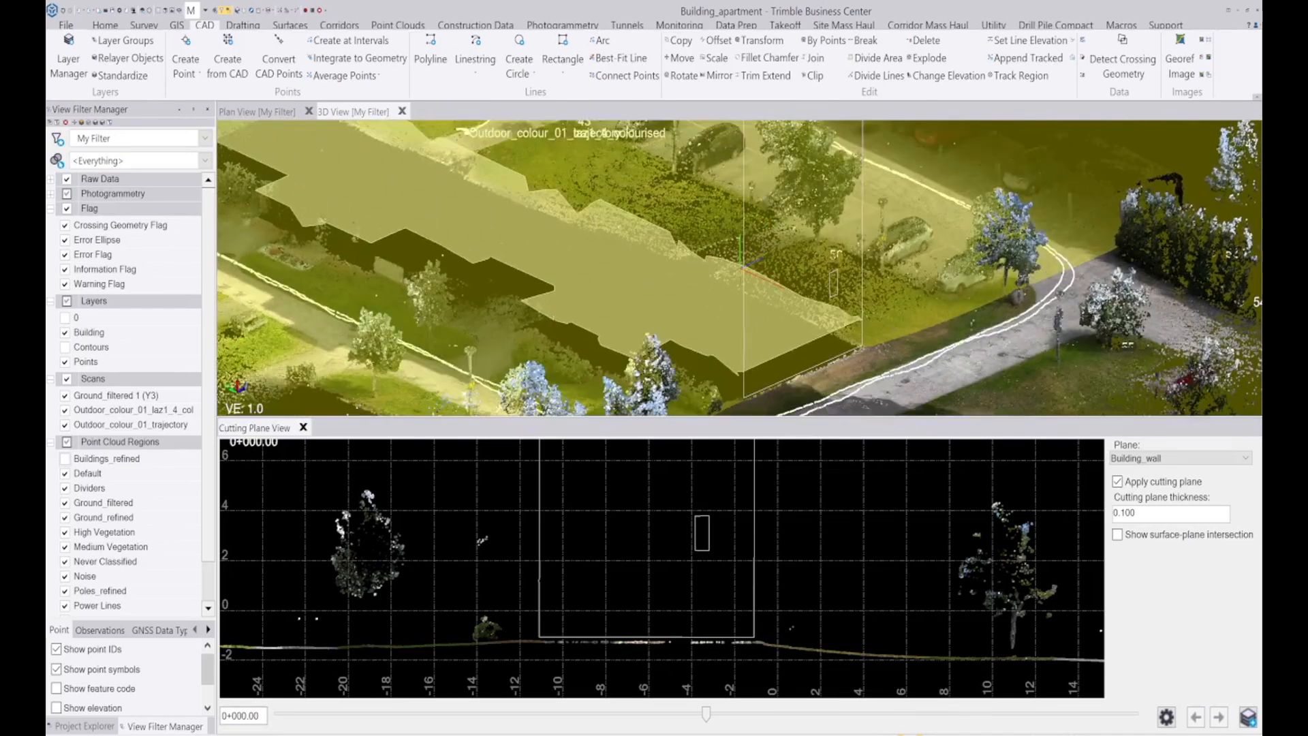
middle_click_drag(780, 180, 807, 206)
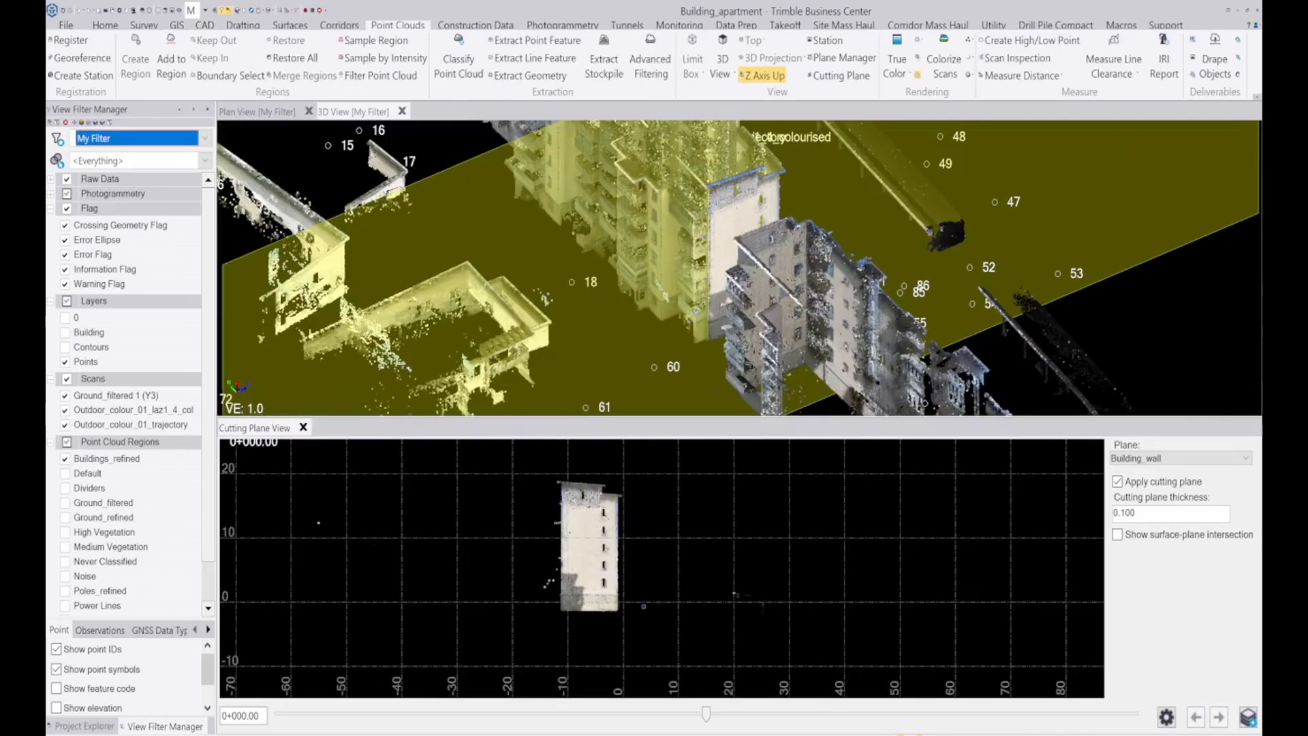
Fence-select the building wall's scan points in the cutting plane view and keep only those points
left_click_drag(646, 632, 598, 468)
left_click(597, 468)
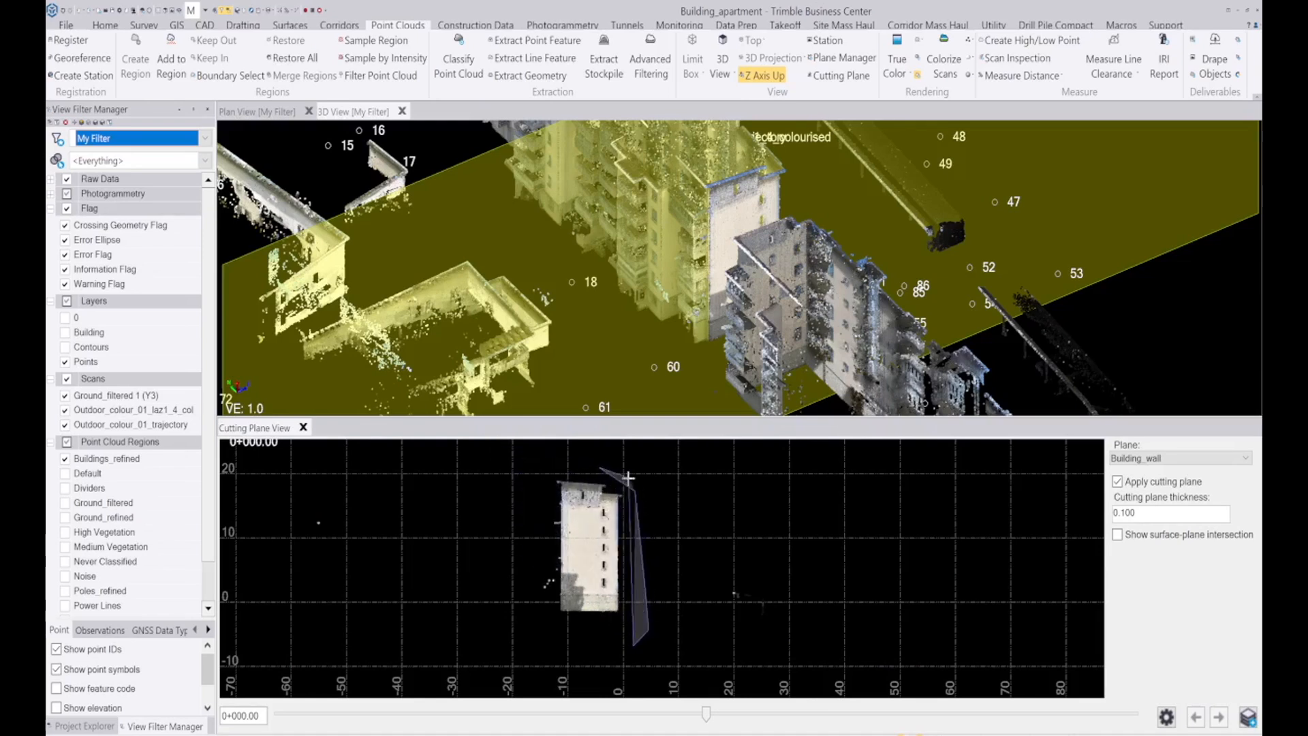
left_click(533, 470)
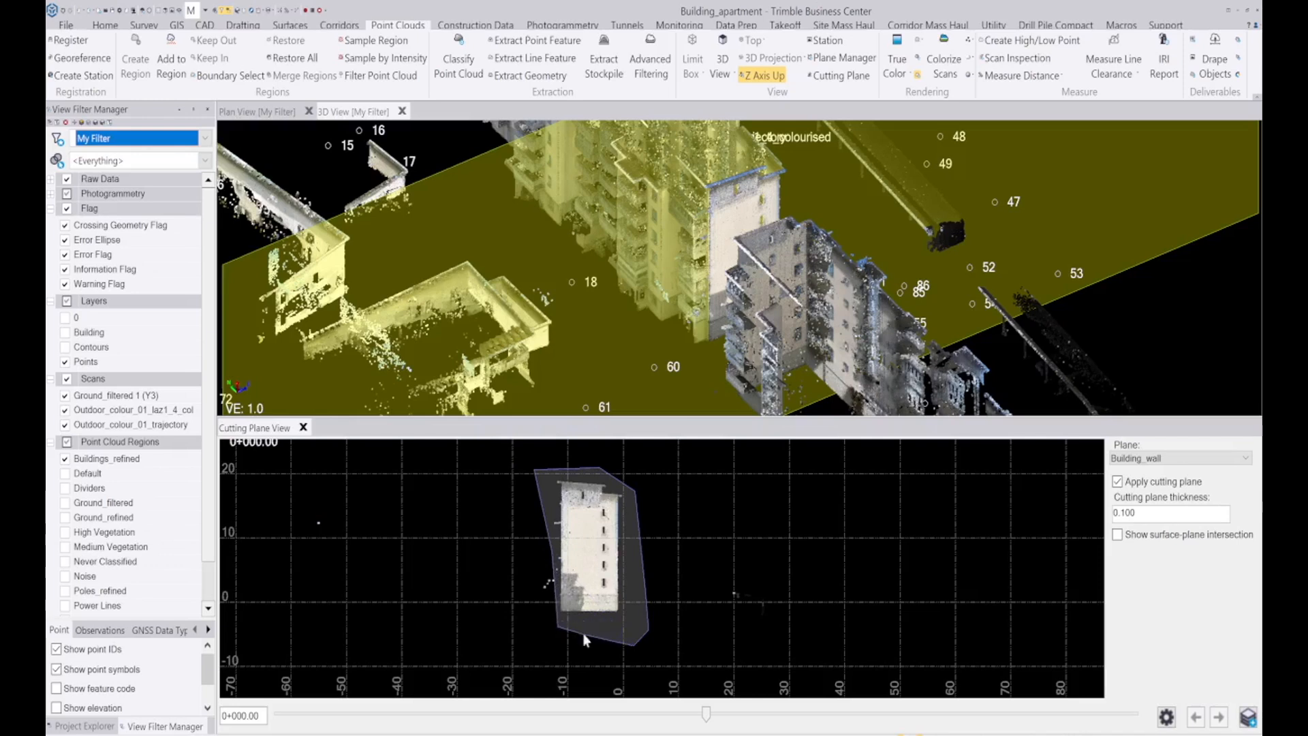
left_click(622, 528)
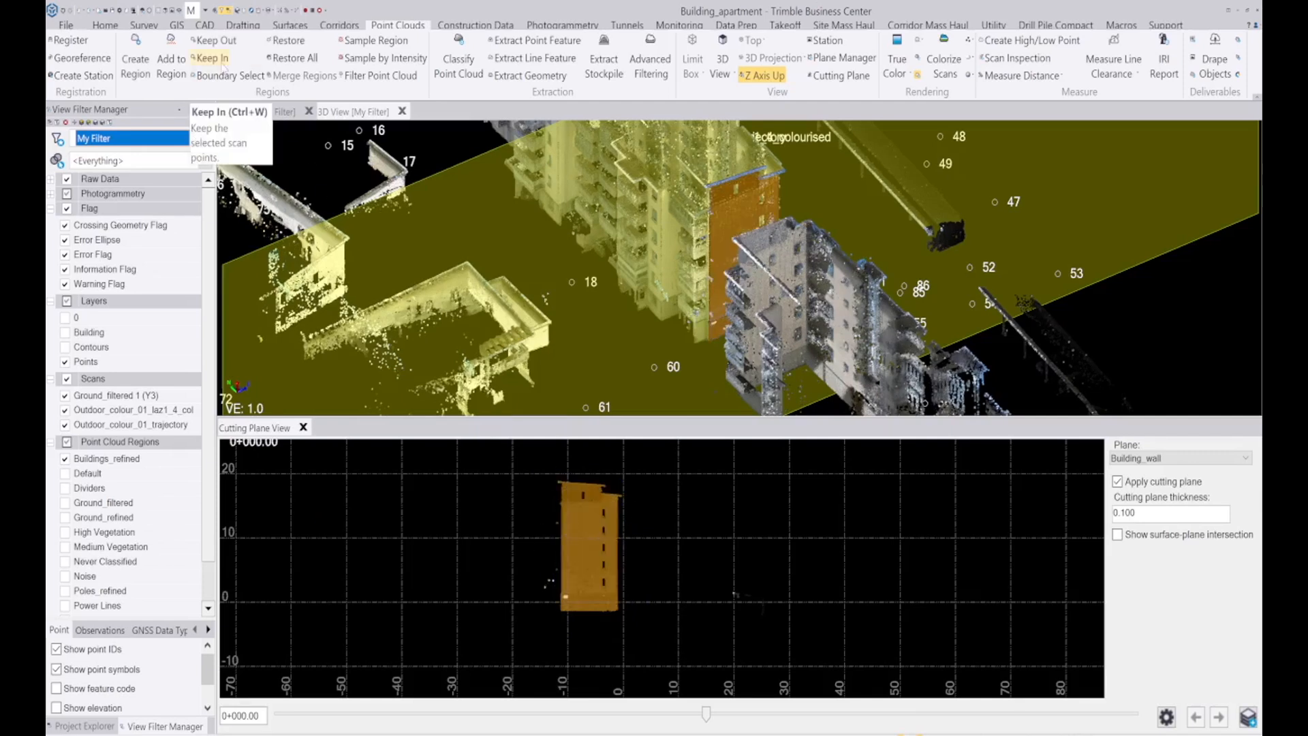
left_click(222, 65)
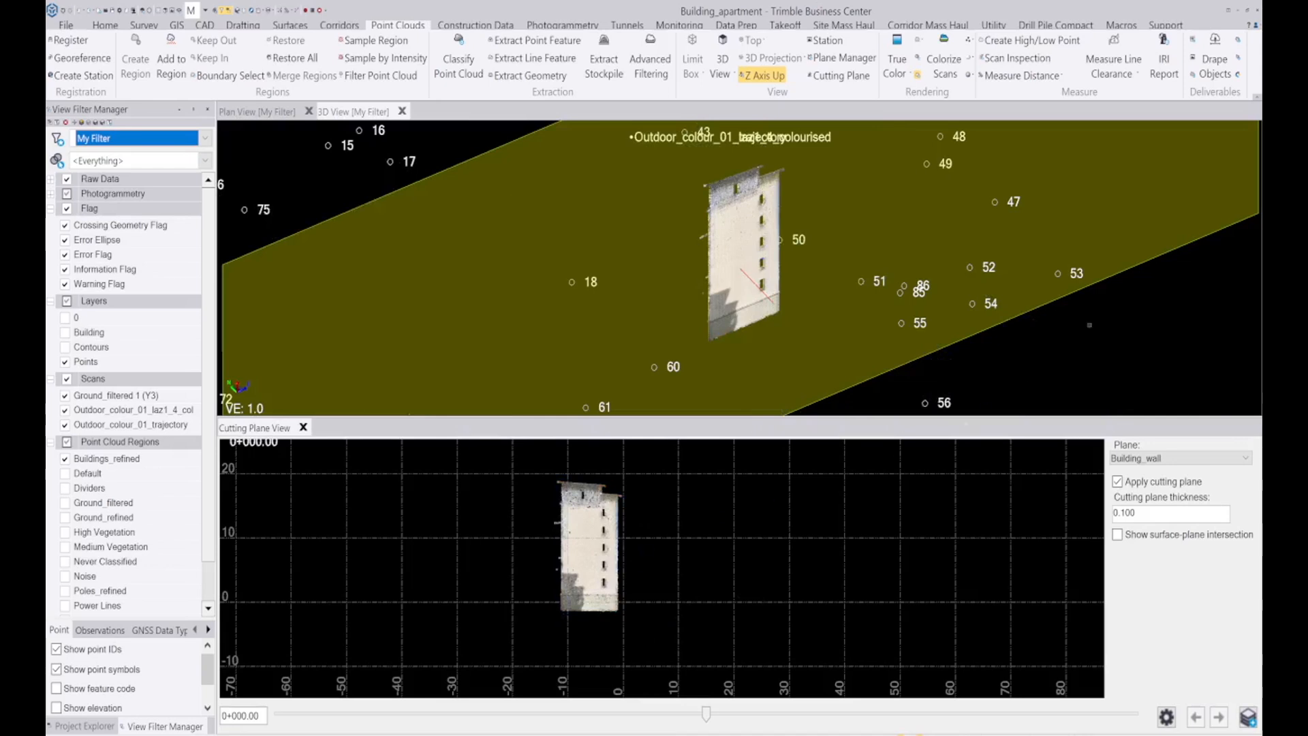
Open and close the orthophoto creation settings, and show all point cloud regions around the isolated wall
left_click(1239, 42)
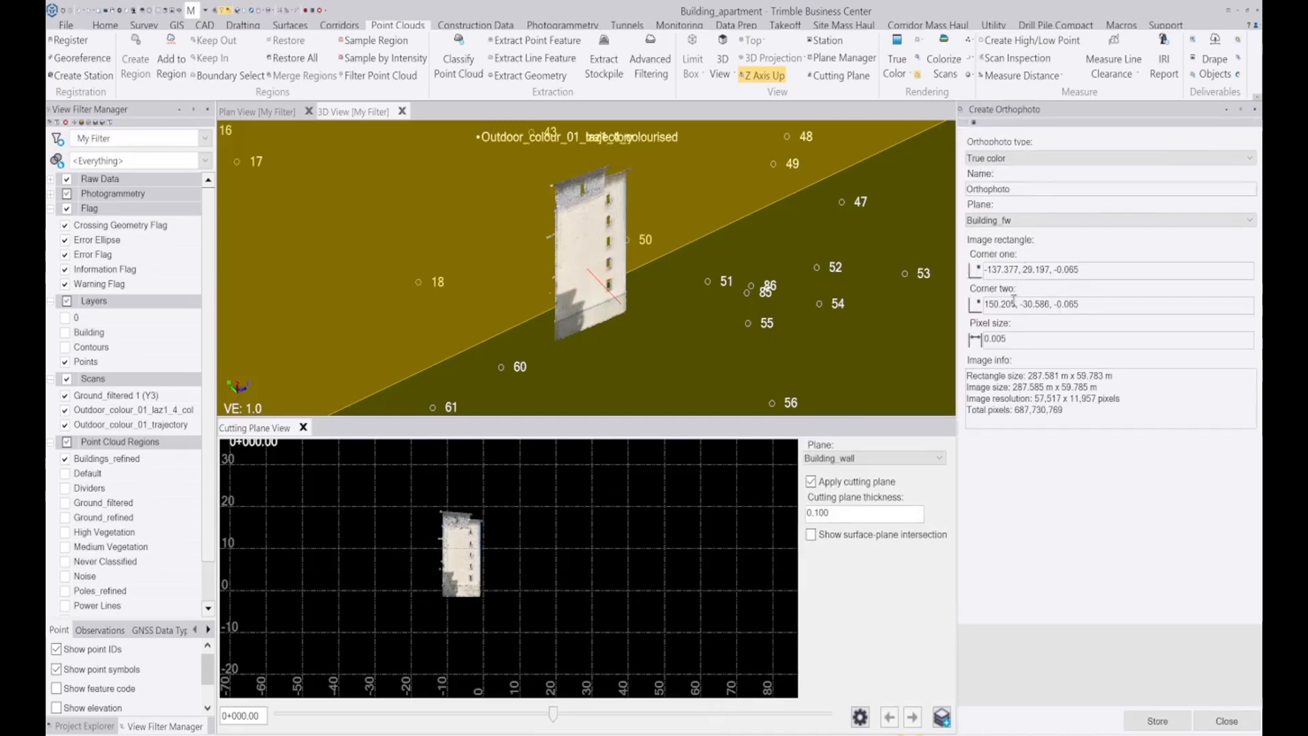
left_click(1254, 110)
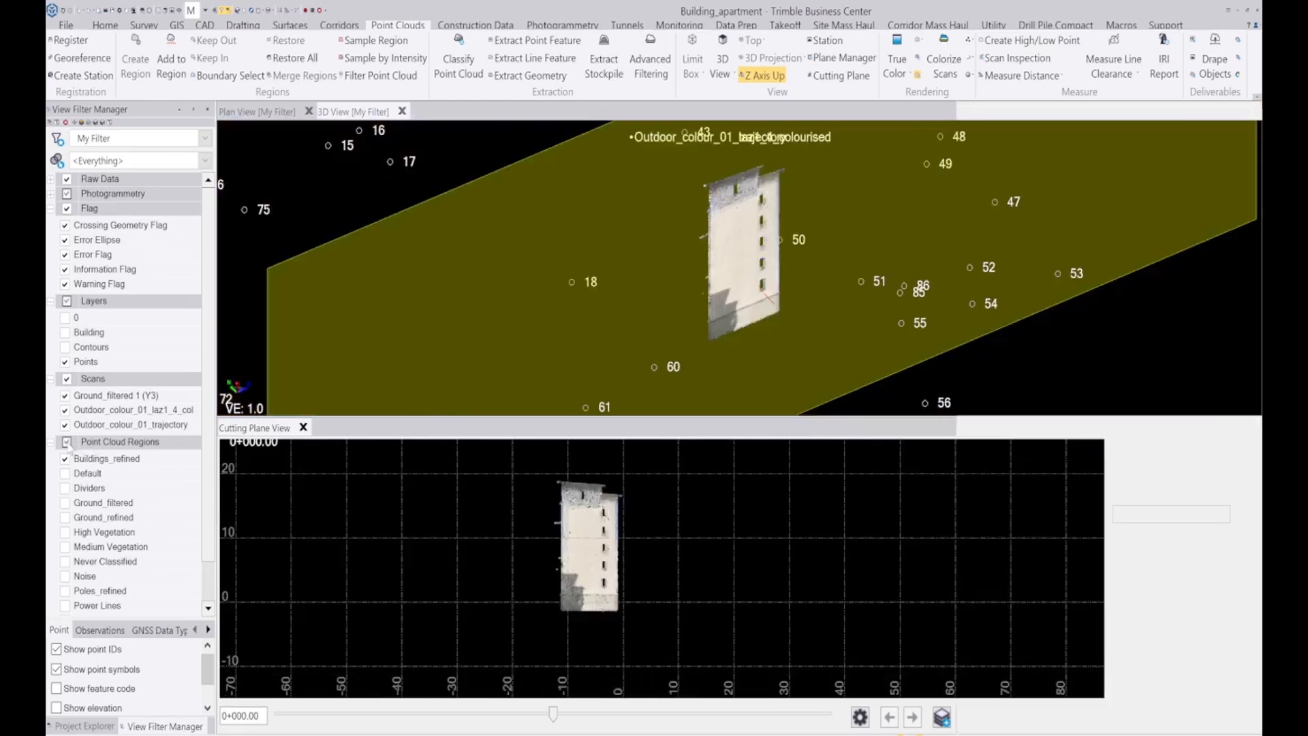
left_click(67, 442)
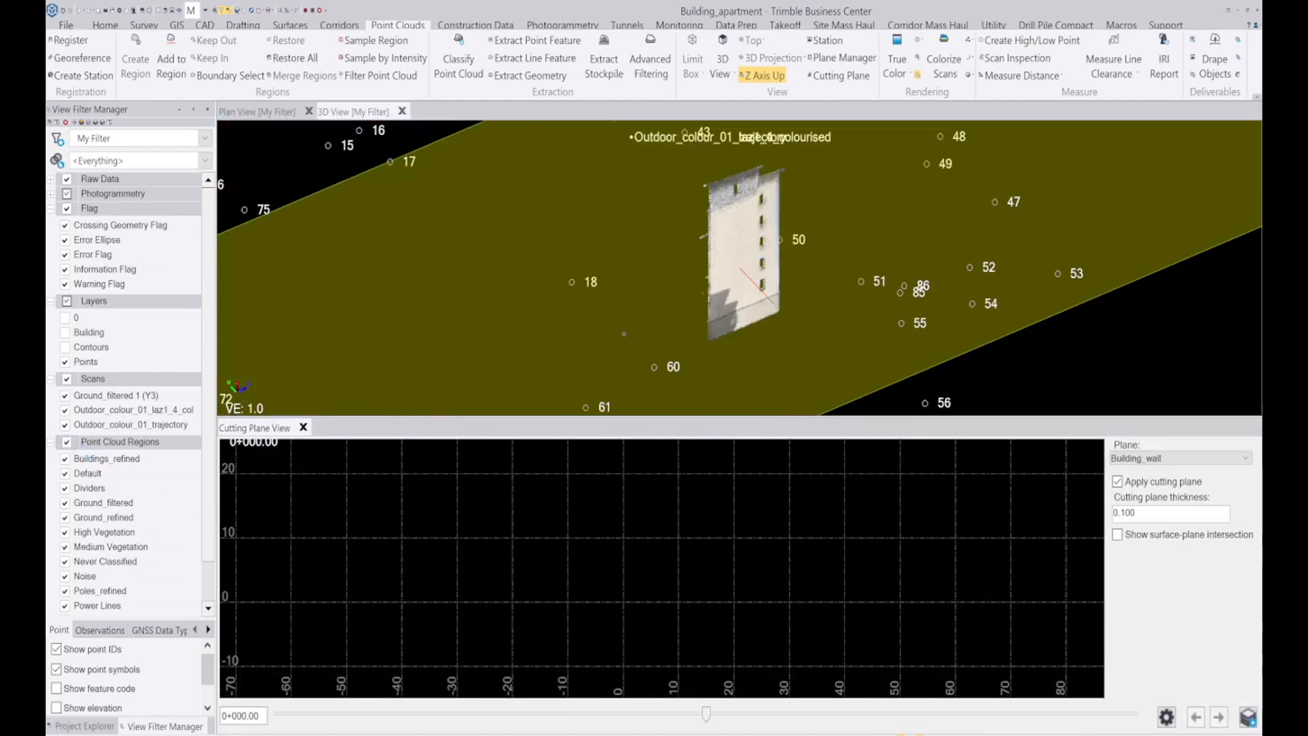
scroll(795, 300, "down", 3)
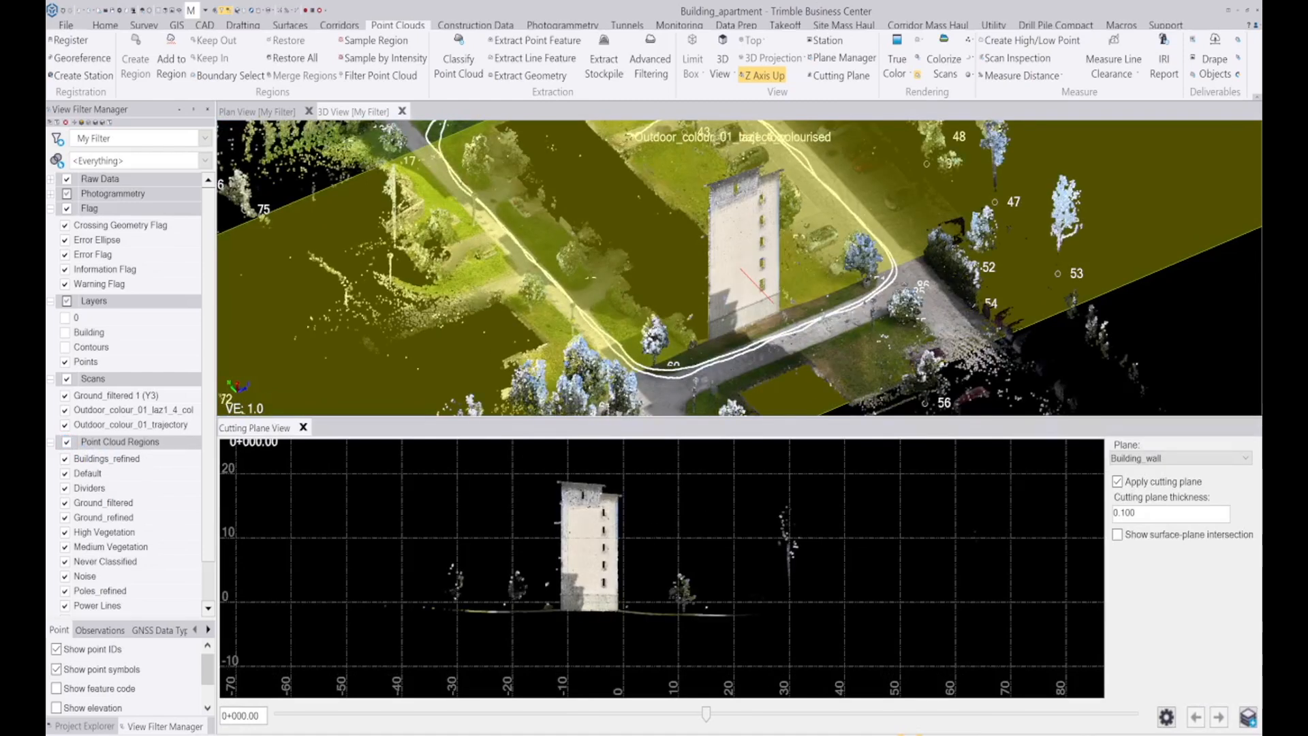